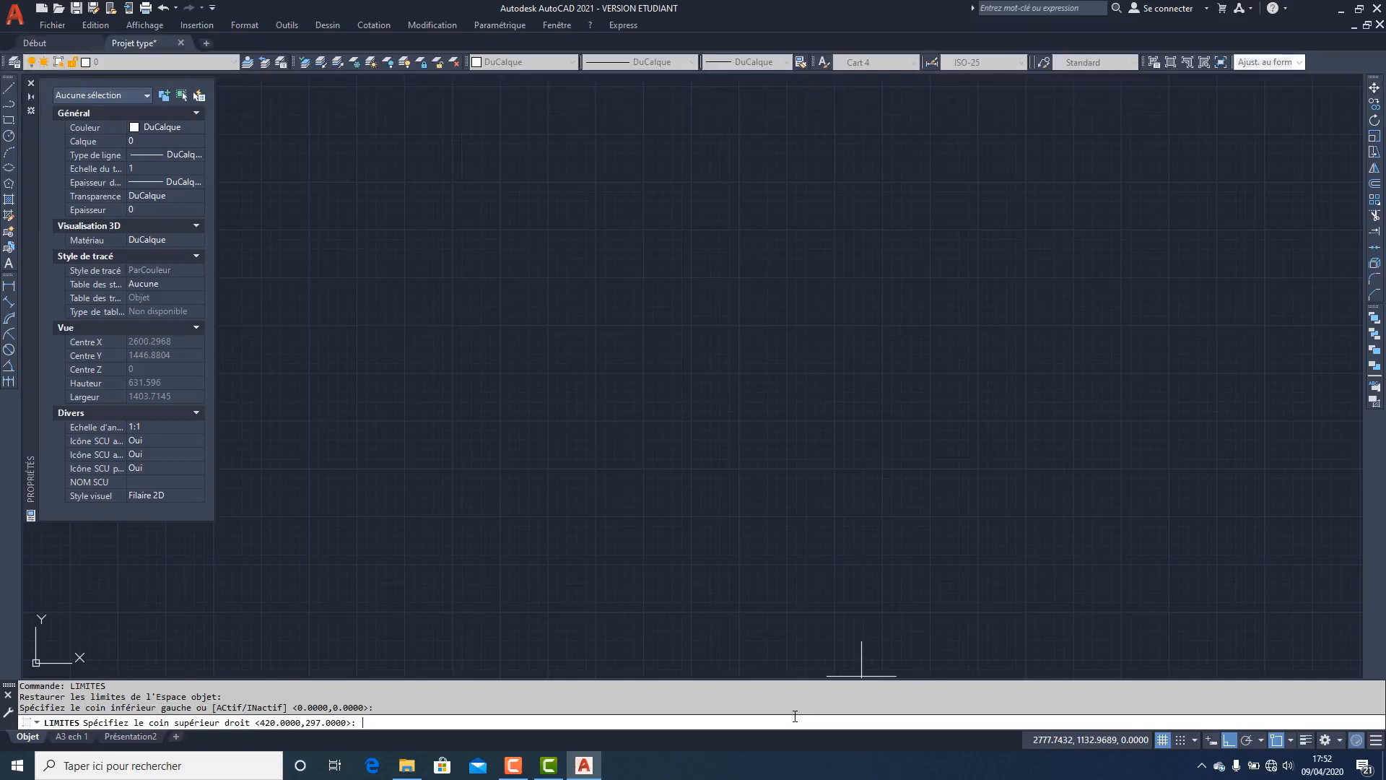
- Accept 420,297 as the limits' upper corner and set snap and grid spacing to 5, with adaptive grid and display beyond limits off
key(Return)
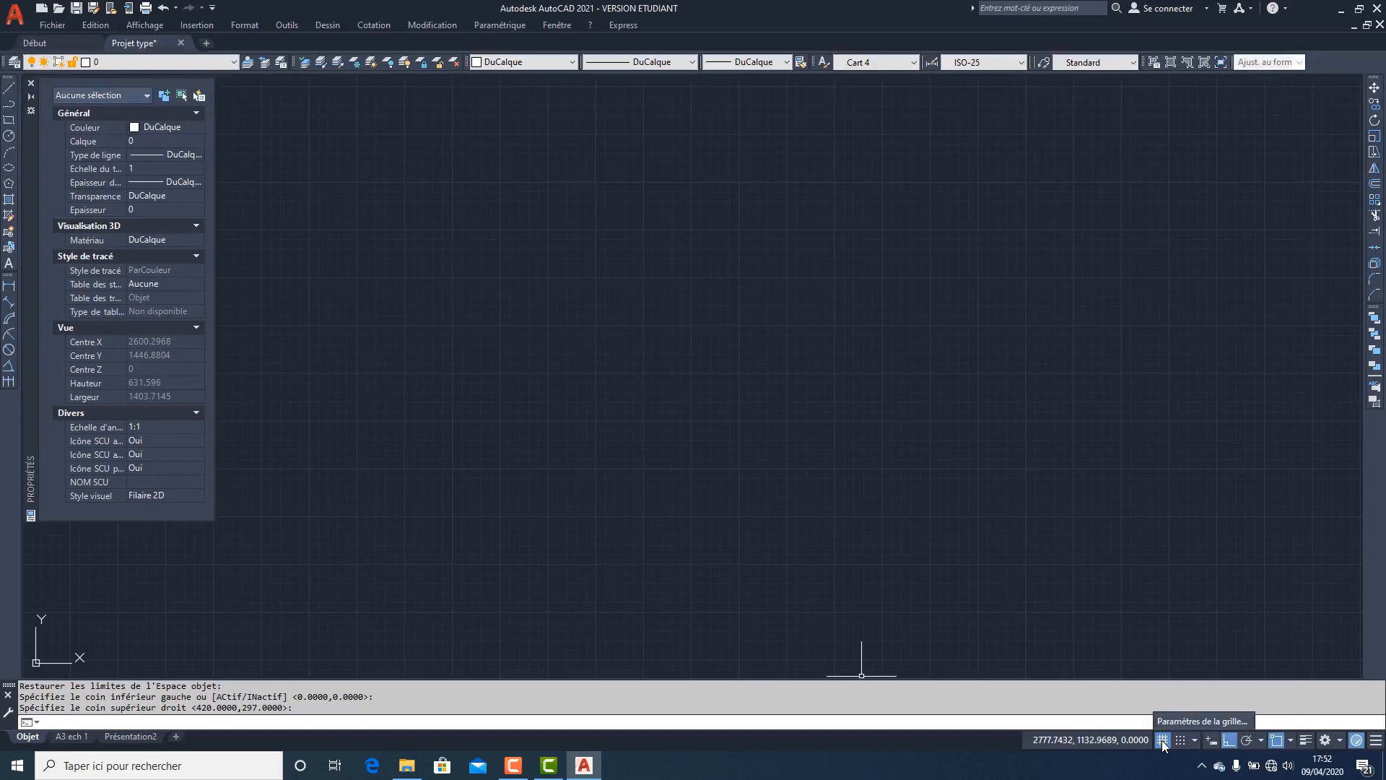
click(1167, 722)
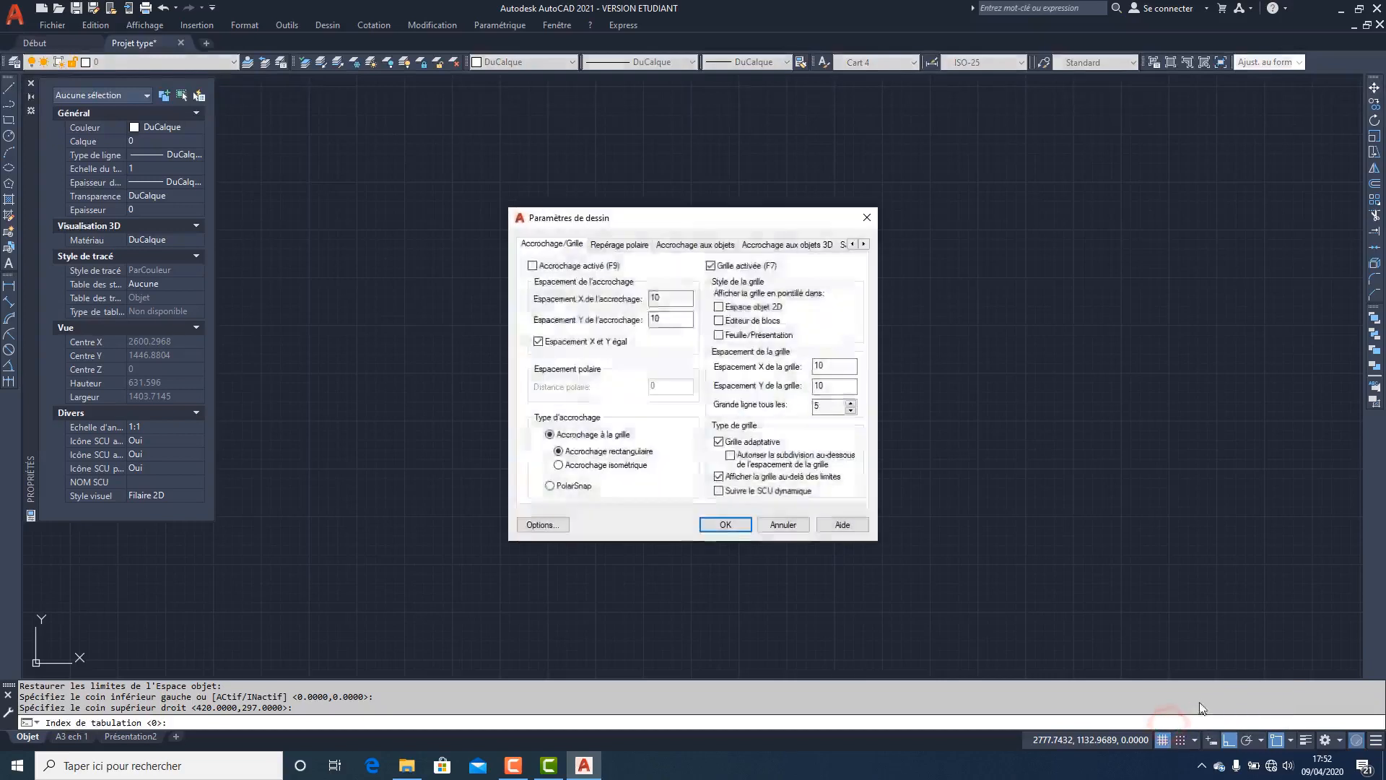
click(719, 442)
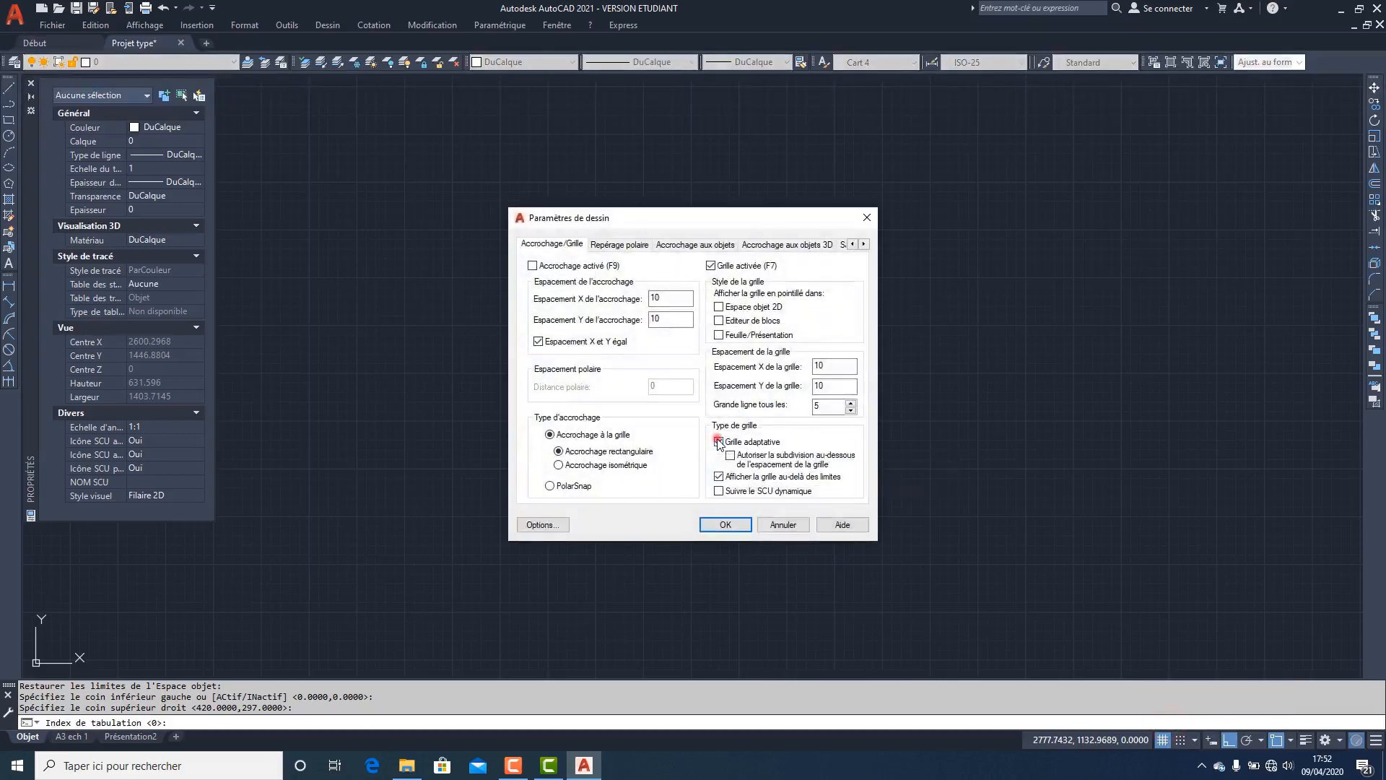
click(719, 477)
double_click(675, 298)
text(5)
double_click(830, 366)
text(5)
double_click(828, 388)
text(5)
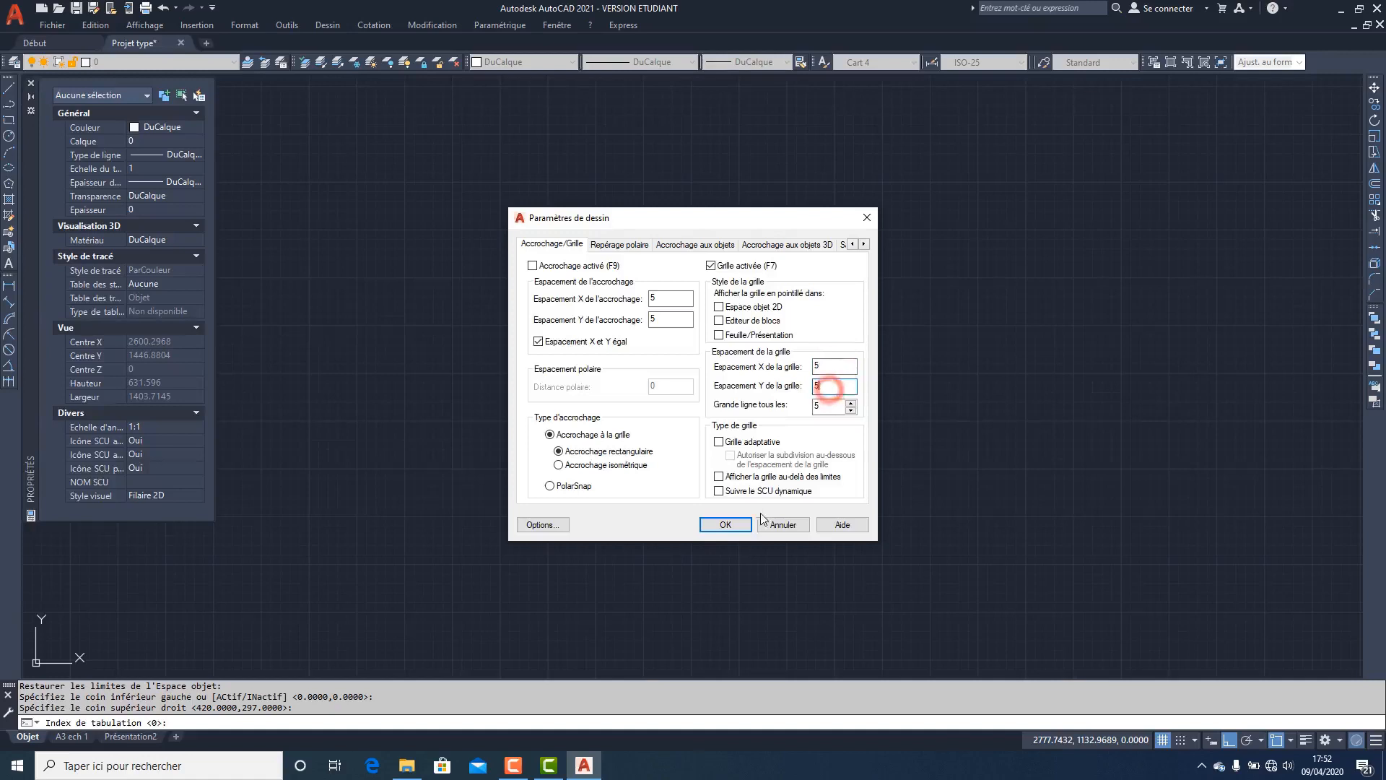
click(725, 525)
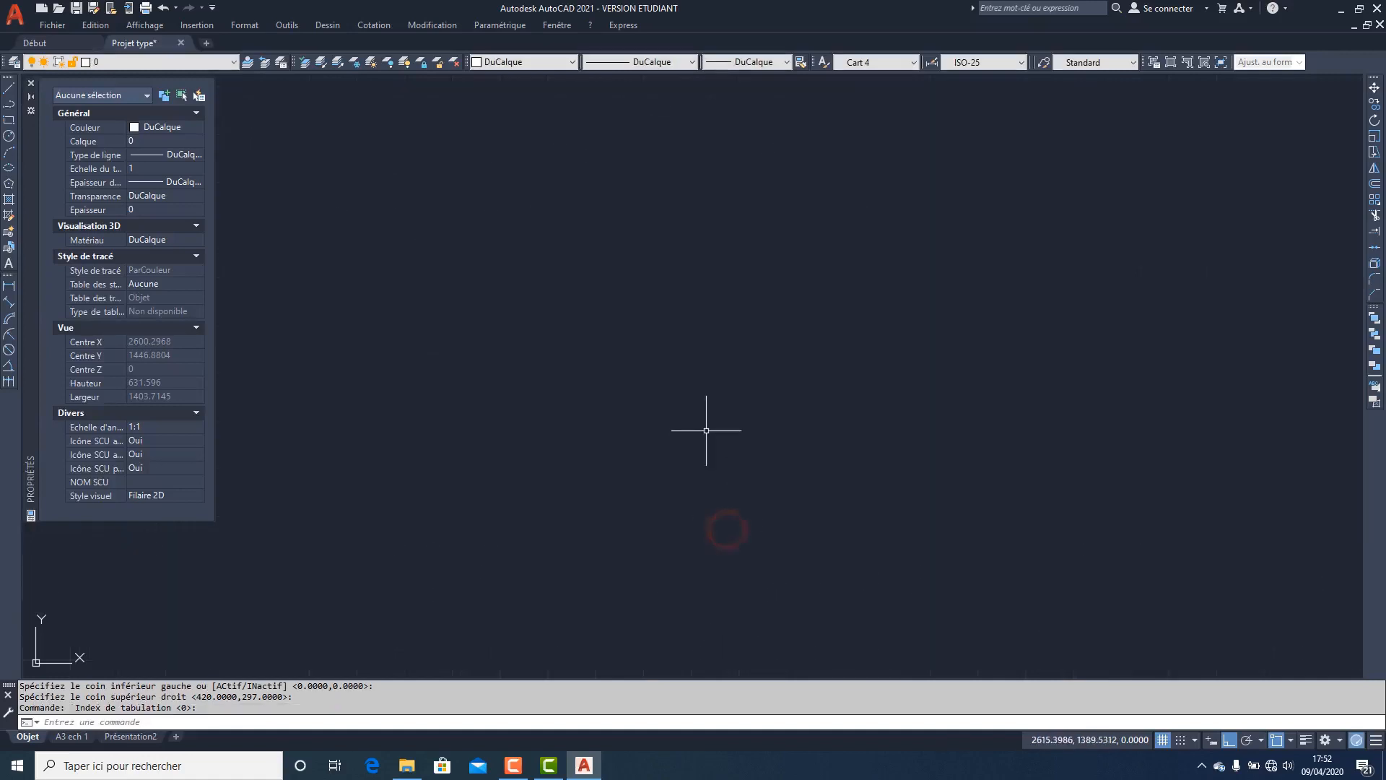
- Check the A3 ech 1 layout with its title block and return to model space
middle_click(628, 411)
middle_click(629, 412)
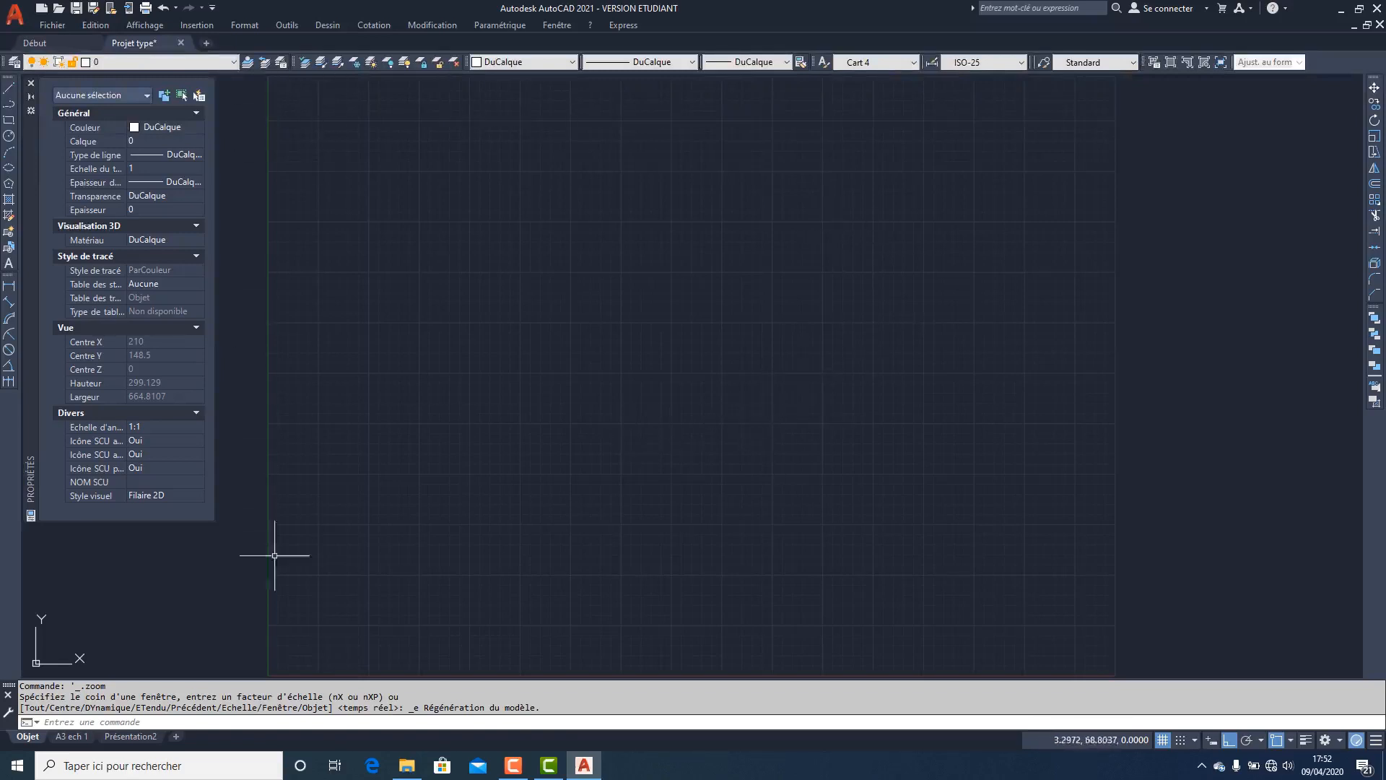
click(75, 742)
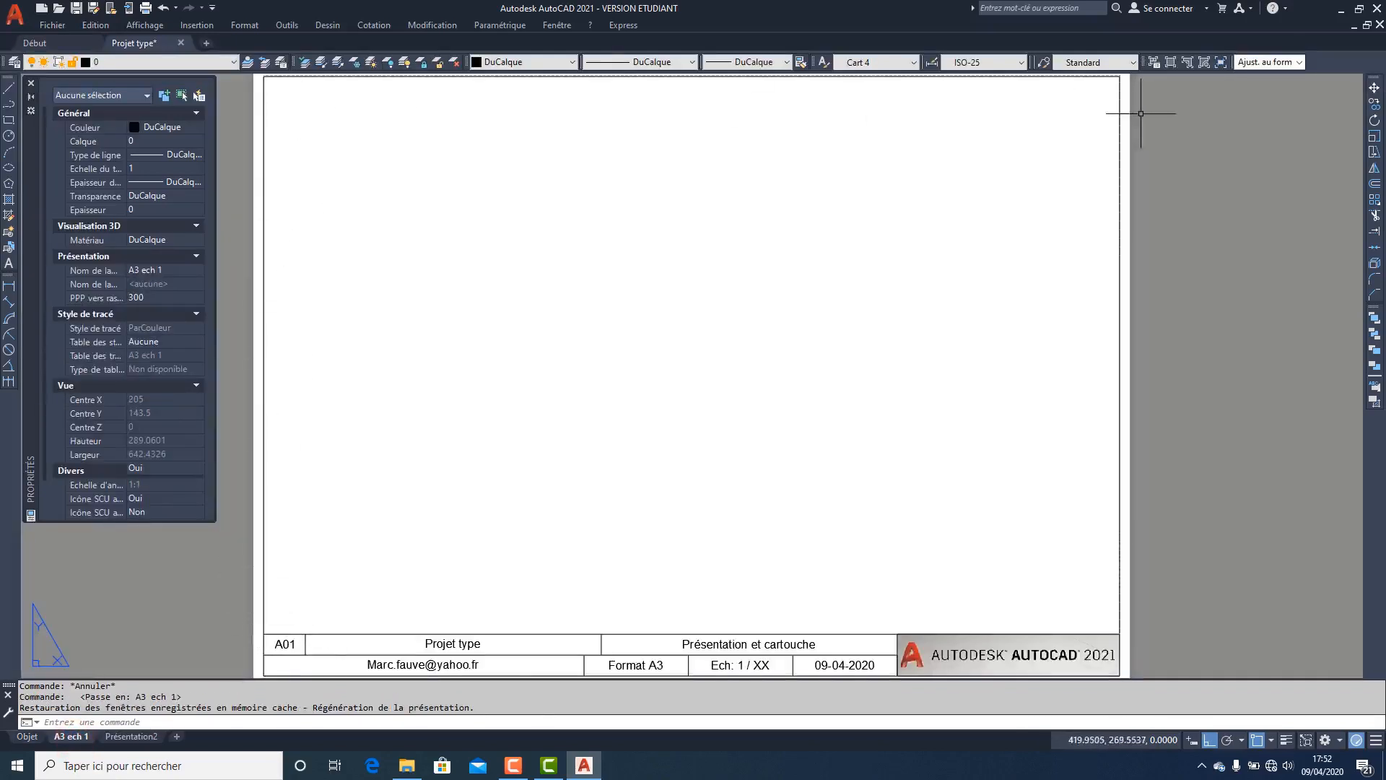
click(27, 738)
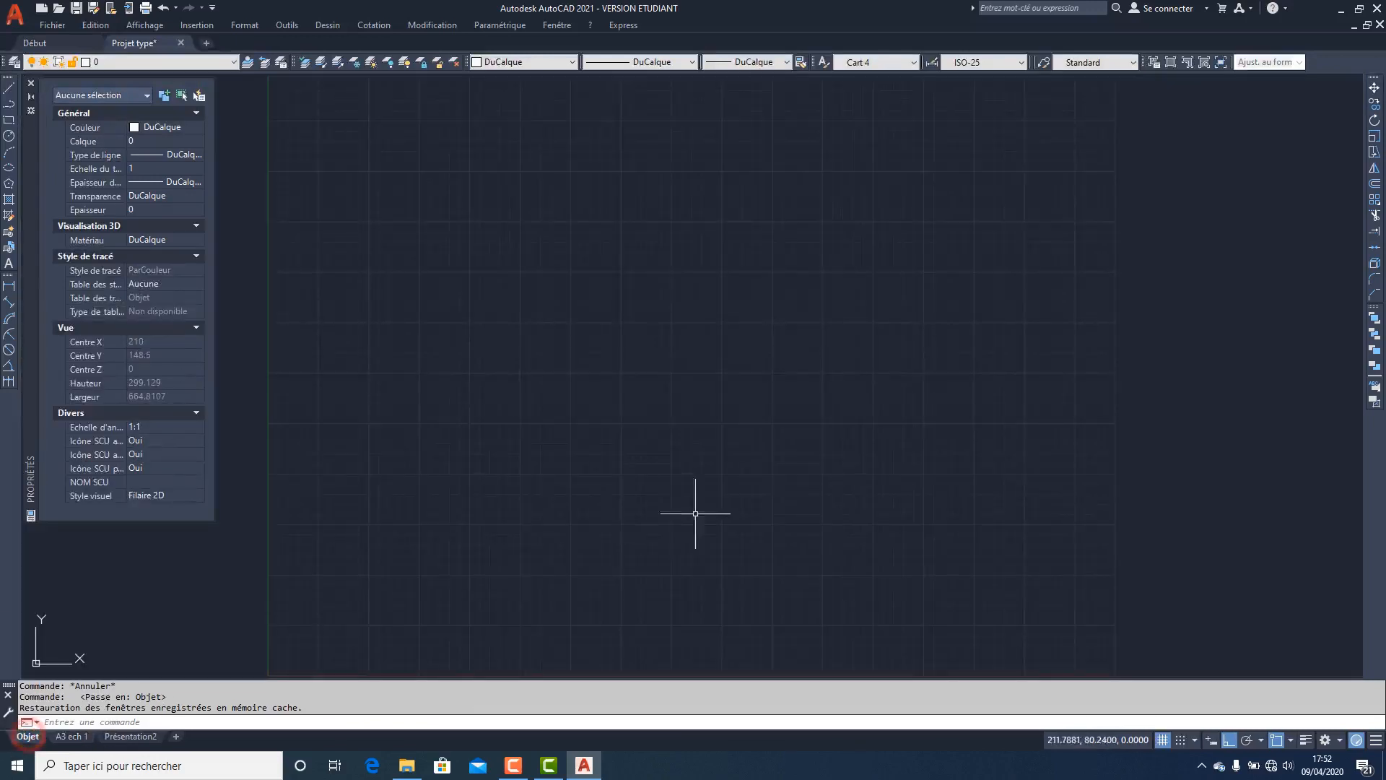
- Draw a rectangle from 0,0 to 420,297 as the A3 sheet outline
click(11, 122)
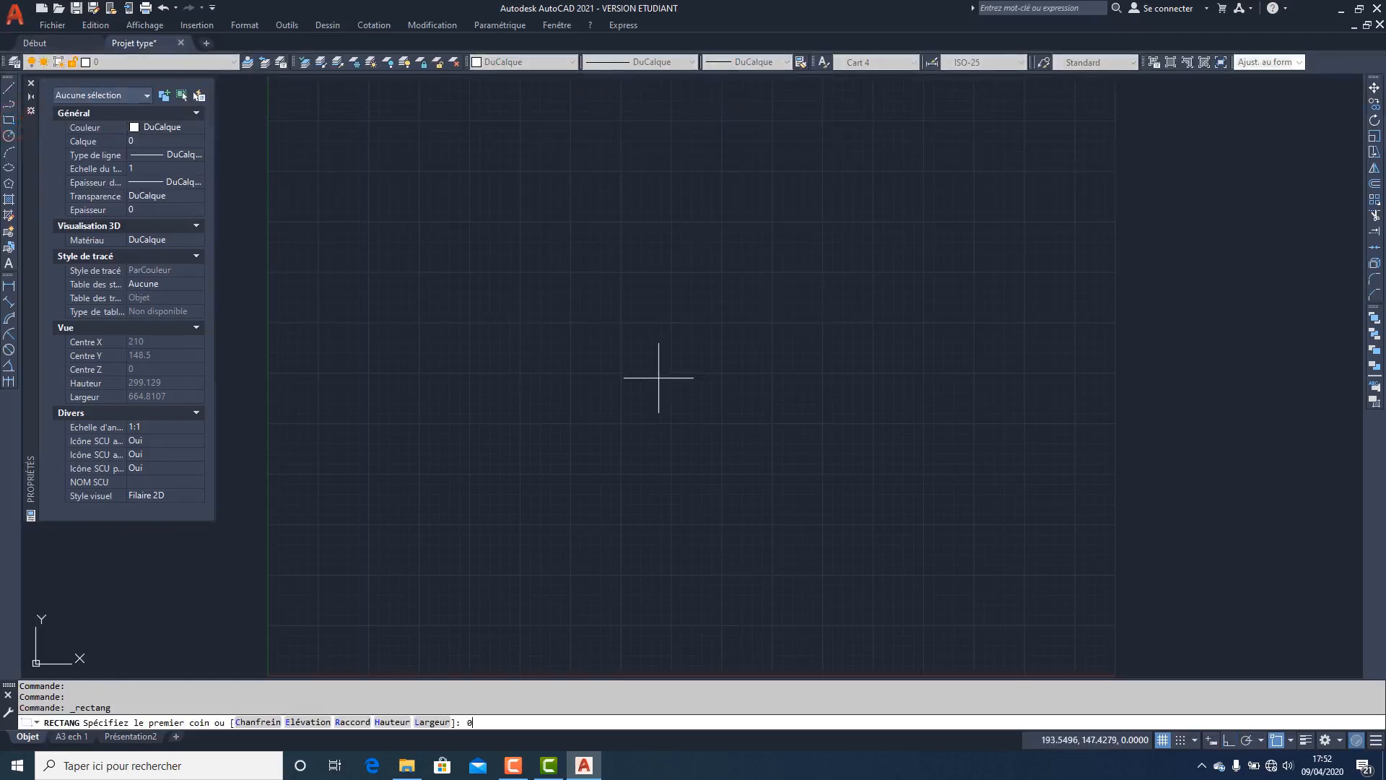
text(0,0)
key(Return)
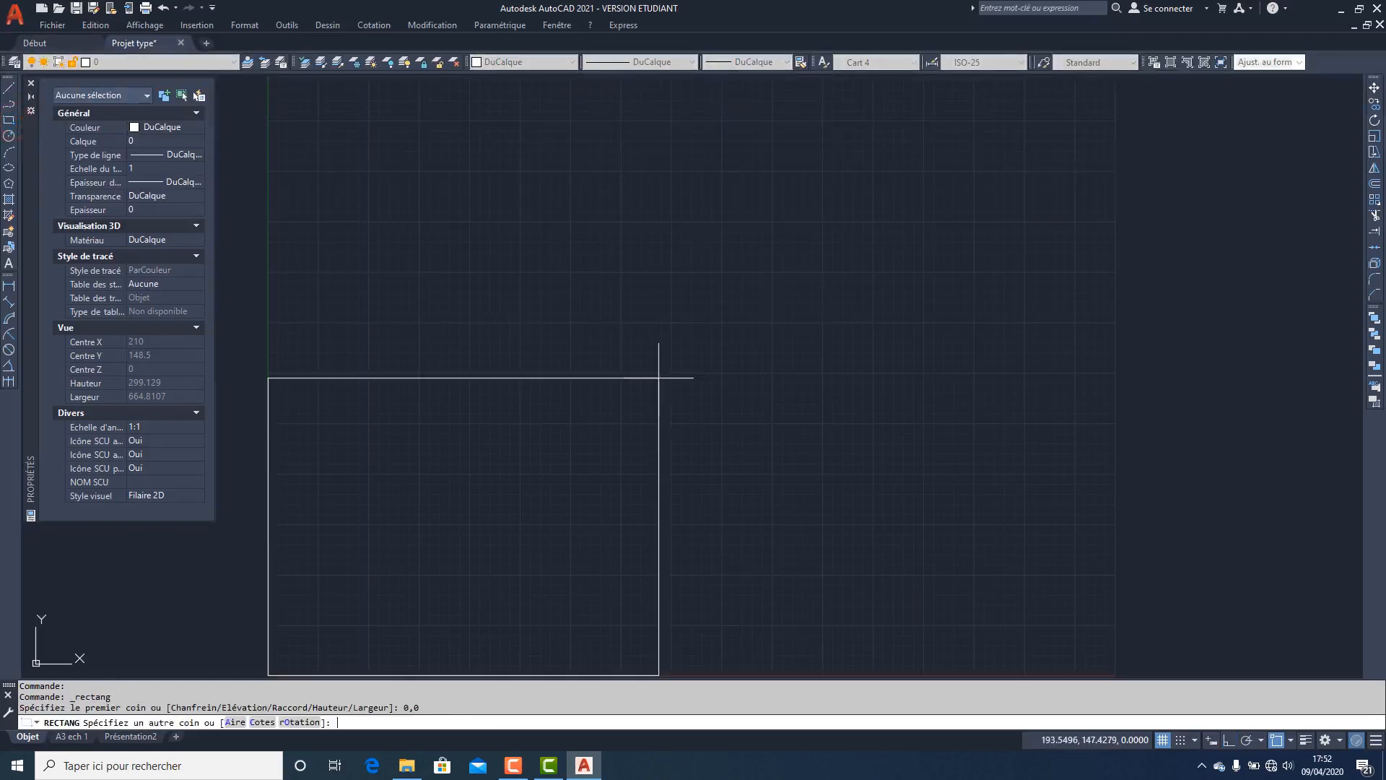
text(420,297)
key(Return)
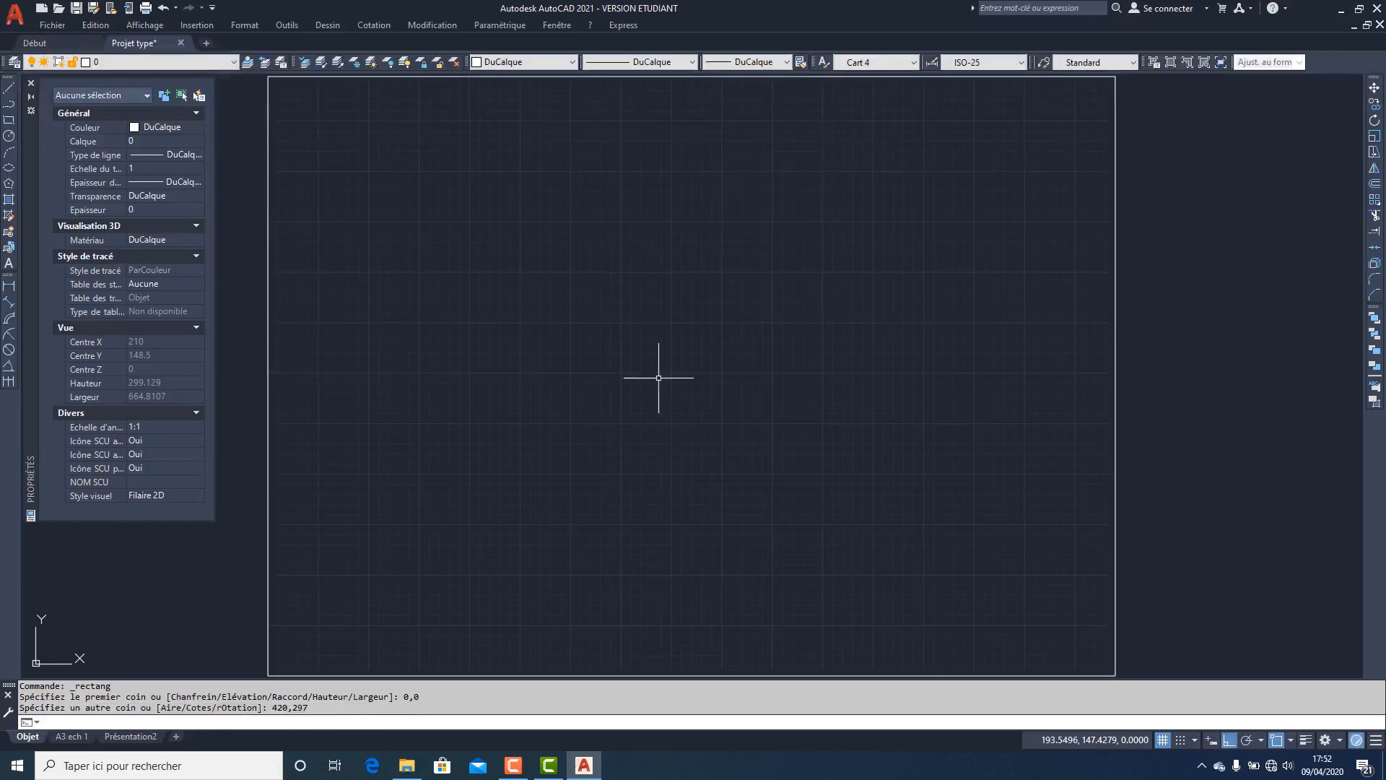
- Offset the sheet outline rectangle 5 units inward
click(1375, 183)
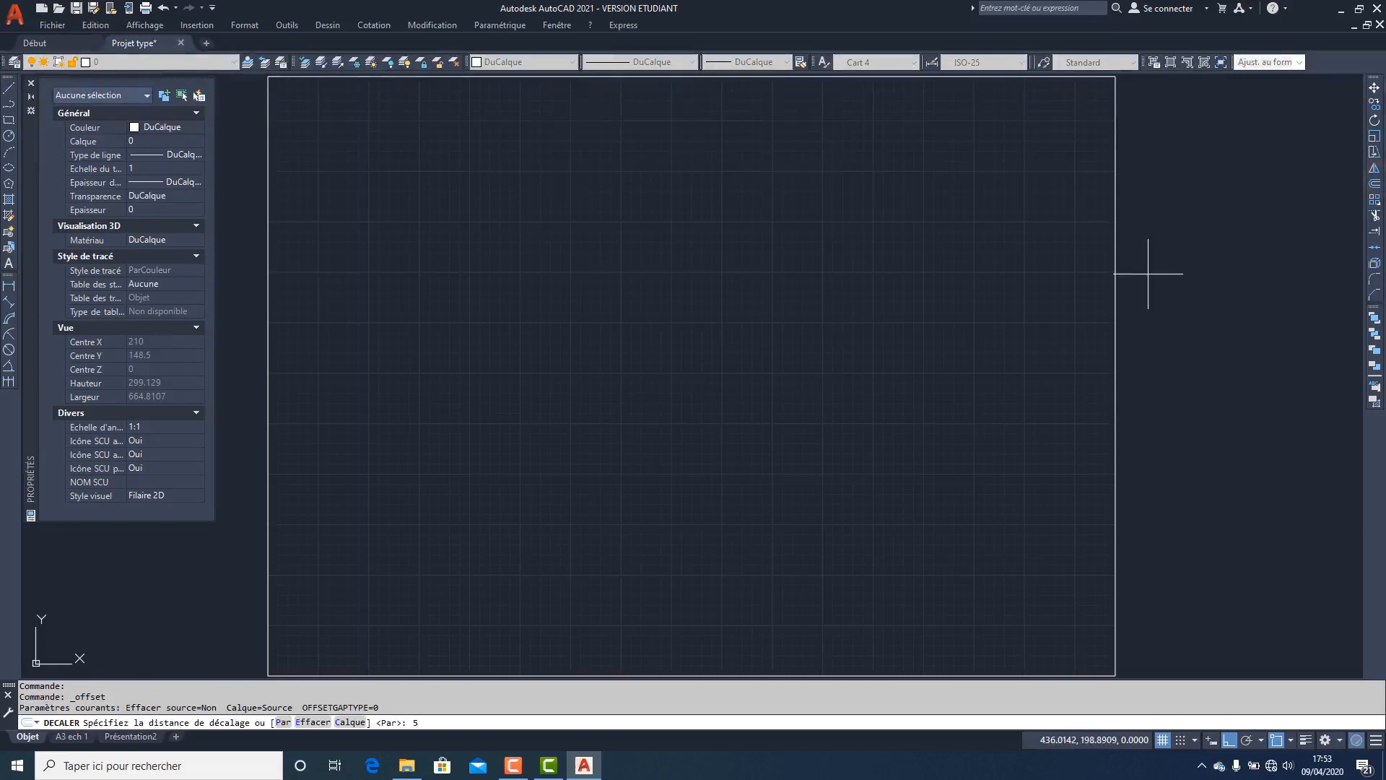
text(5)
key(Return)
click(1117, 253)
click(847, 261)
key(Return)
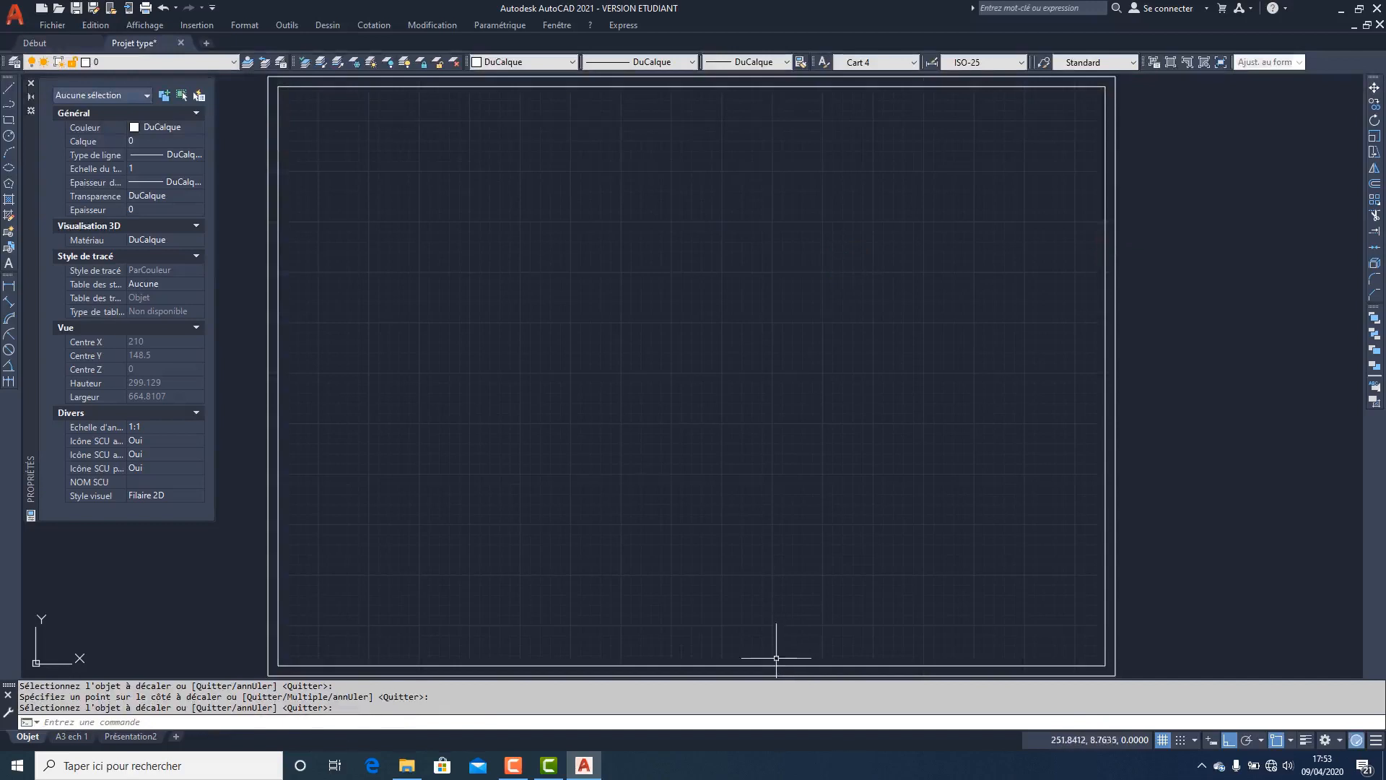
- Stretch the inner rectangle's bottom edge upward by 20 units to leave room for the title block
click(774, 665)
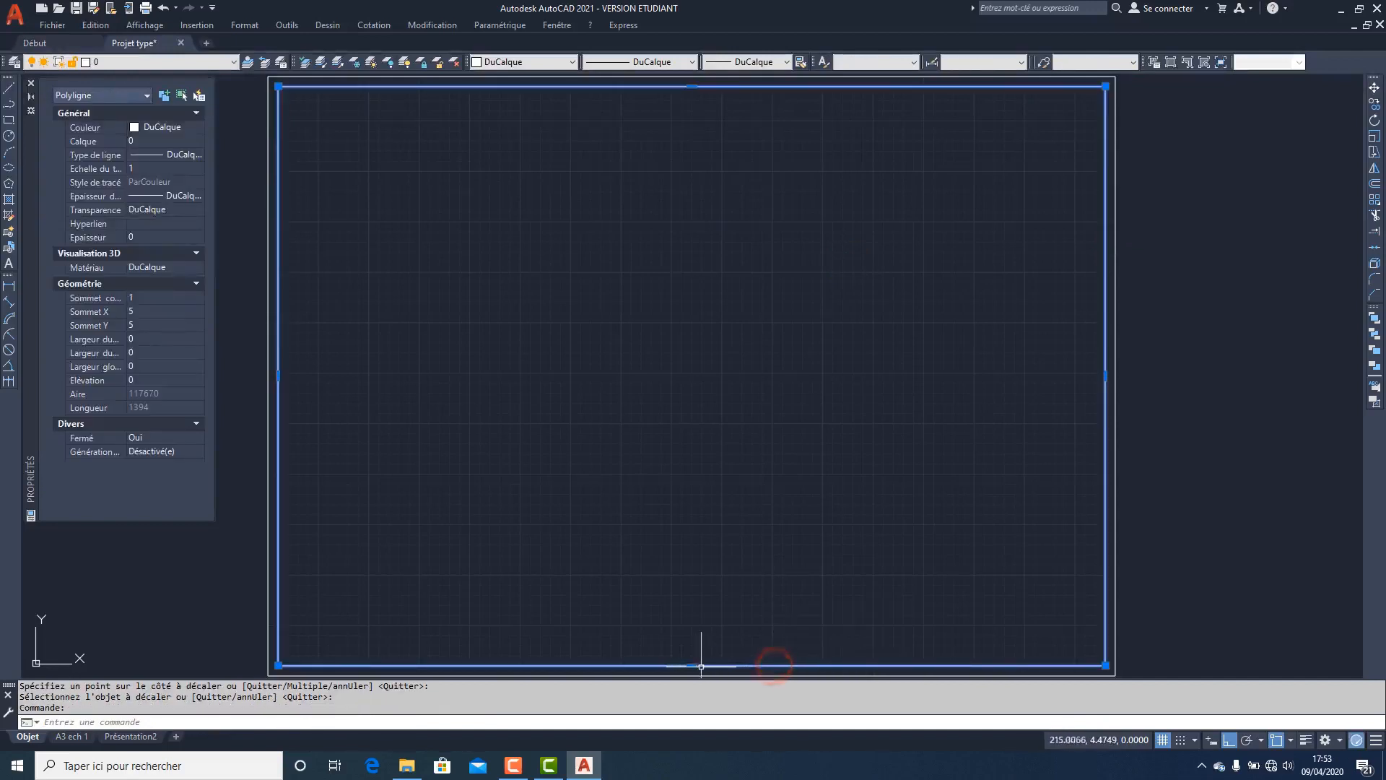
click(691, 665)
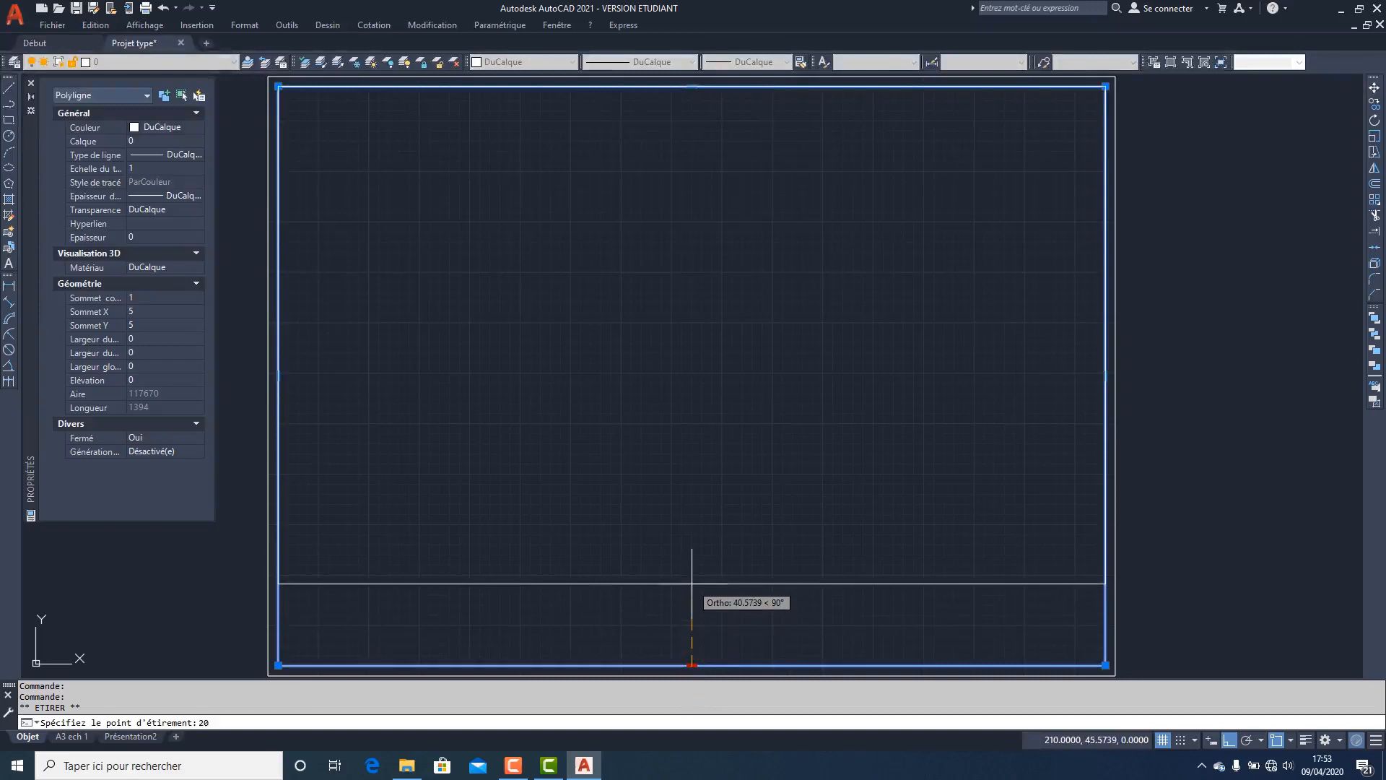
key(Return)
key(Escape)
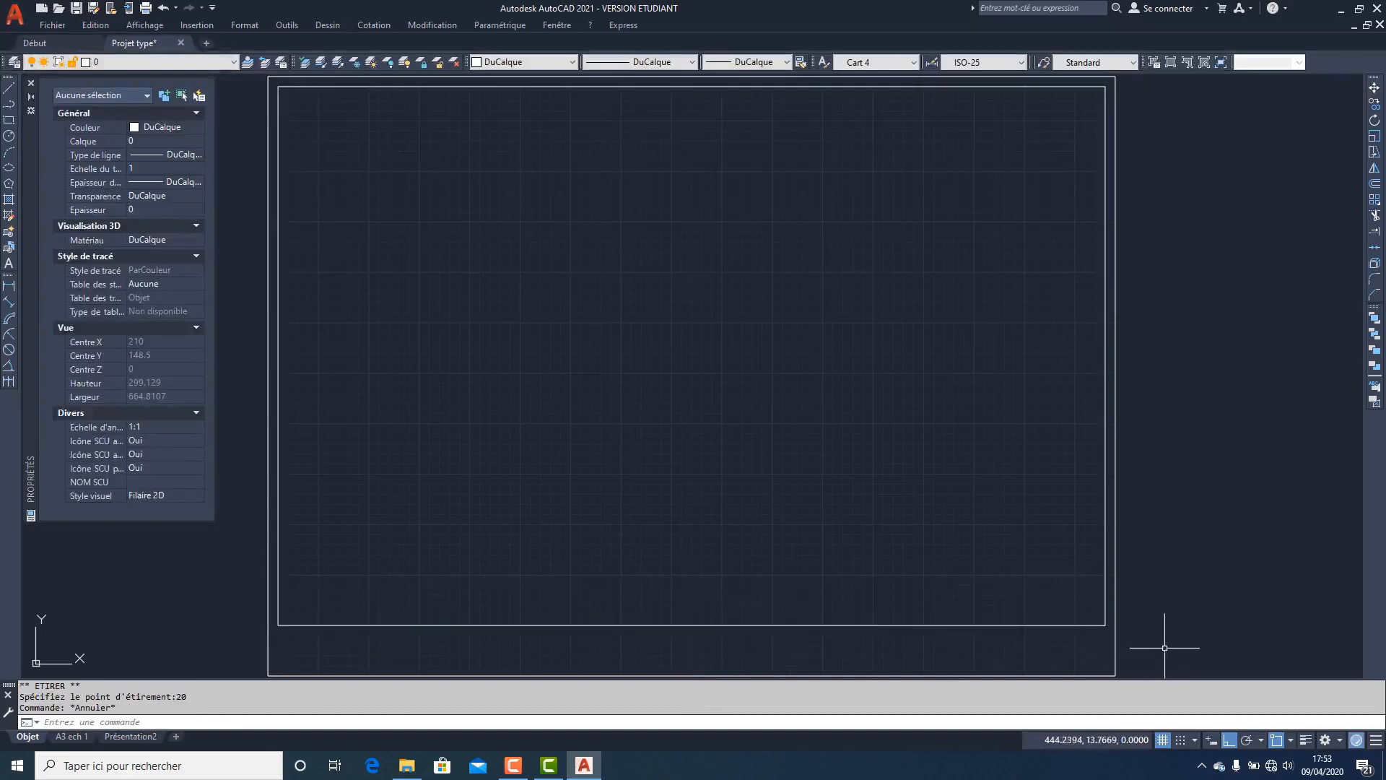
- Delete the outer sheet outline rectangle, keeping only the inner frame
click(1139, 658)
click(1053, 570)
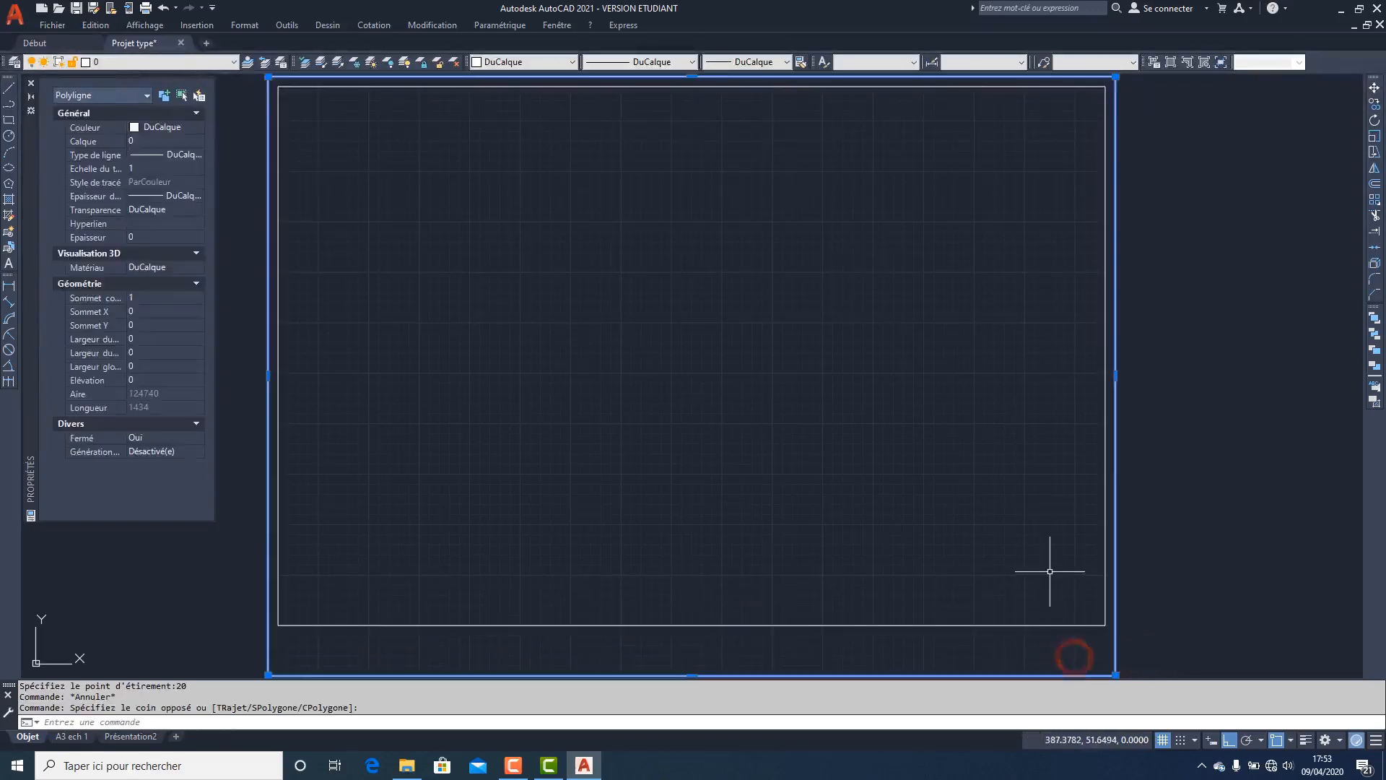
key(Delete)
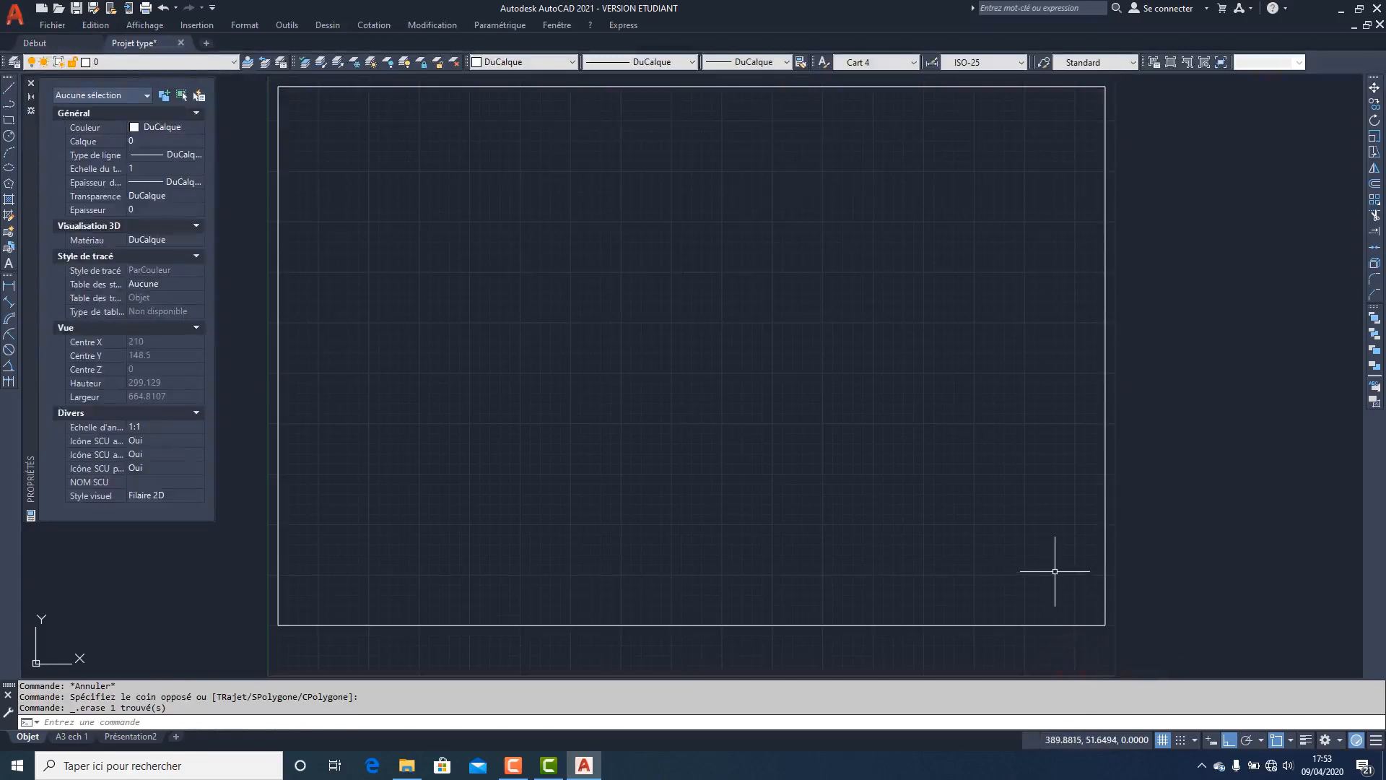
- Offset the remaining frame rectangle 5 units toward its inside
click(1376, 186)
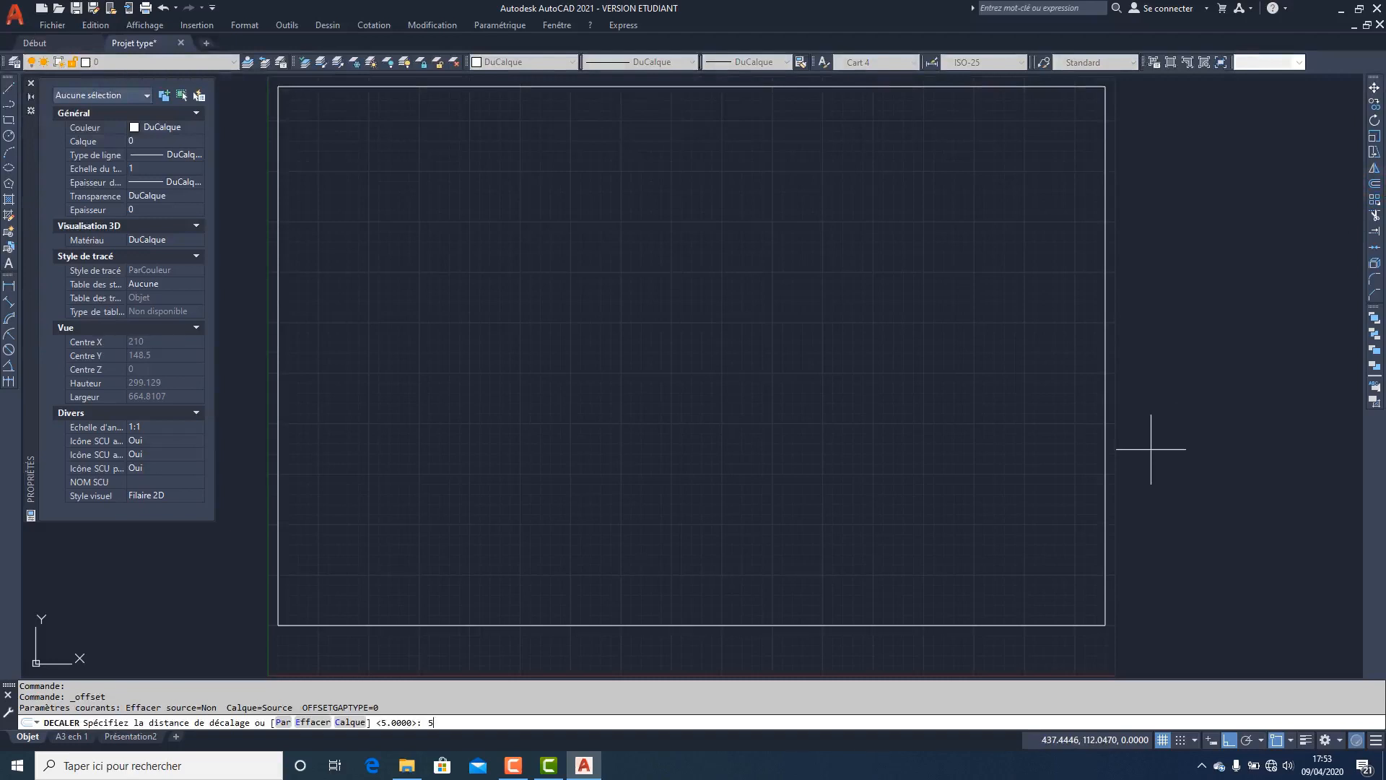
key(Return)
click(1103, 441)
click(905, 338)
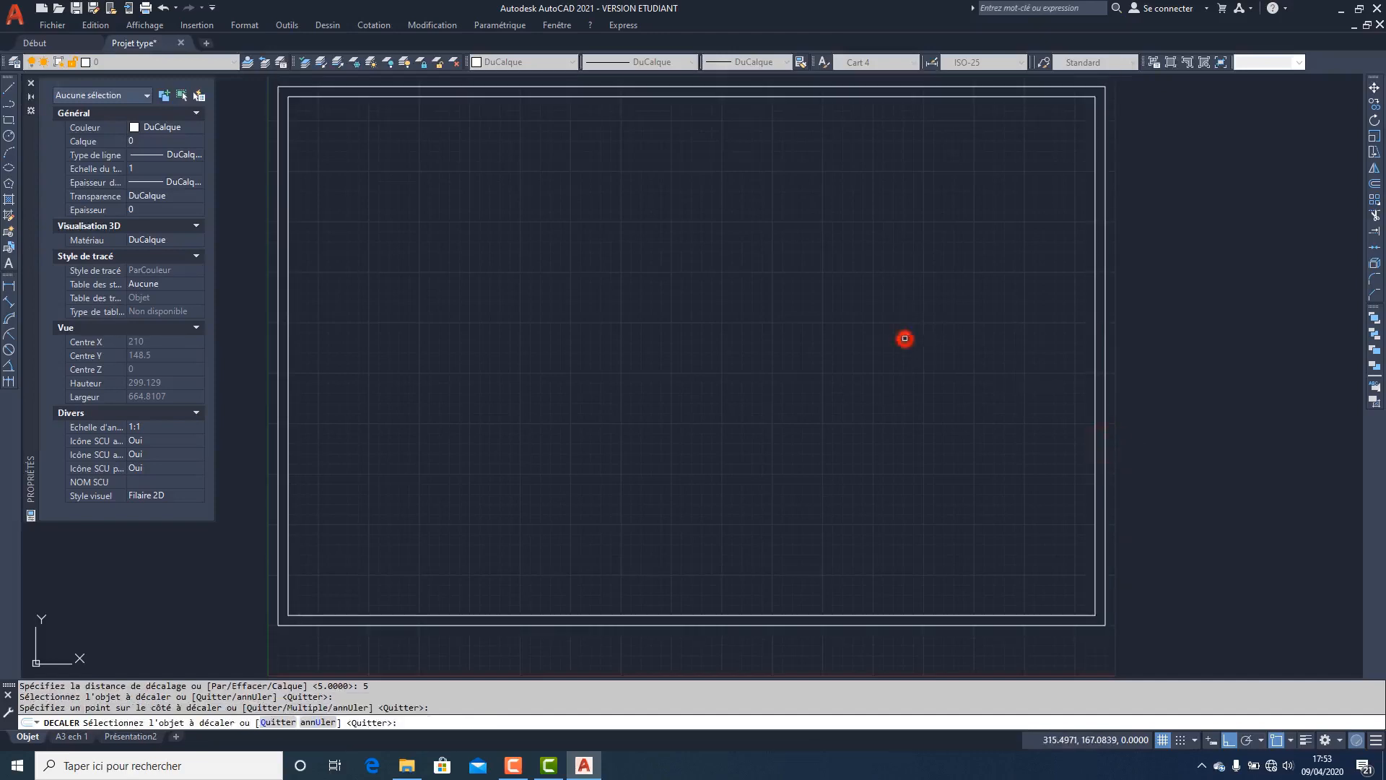
key(Return)
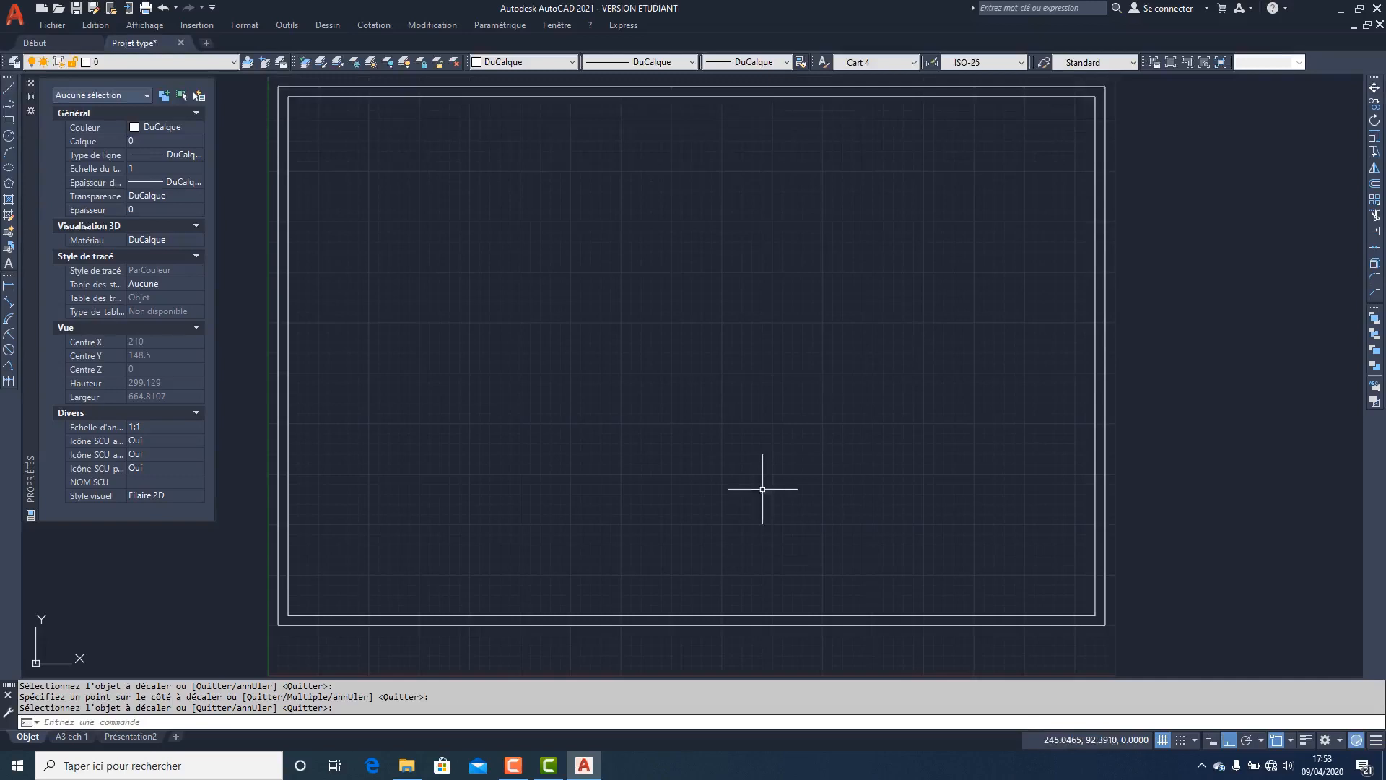
- Colour the innermost rectangle red (Rouge) and set its global polyline width to 10
click(738, 614)
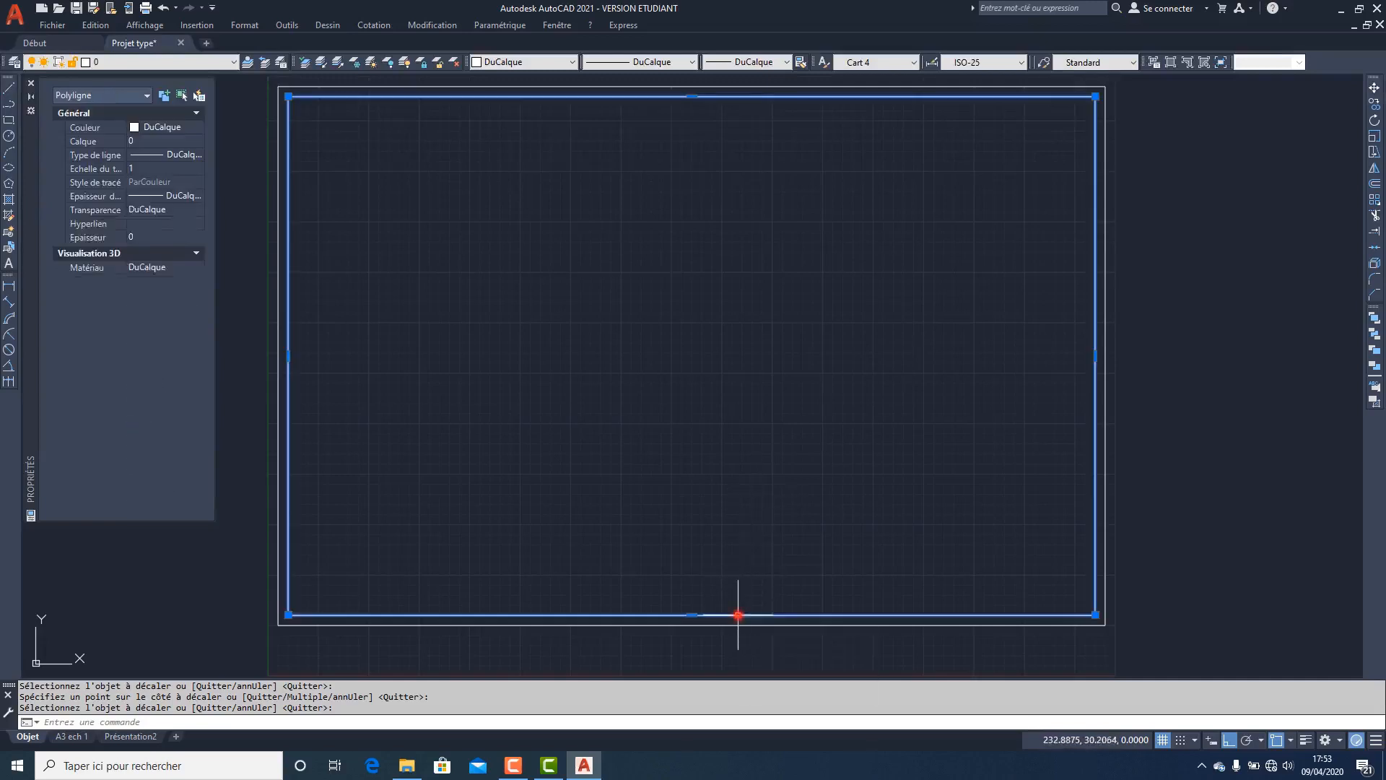
click(548, 63)
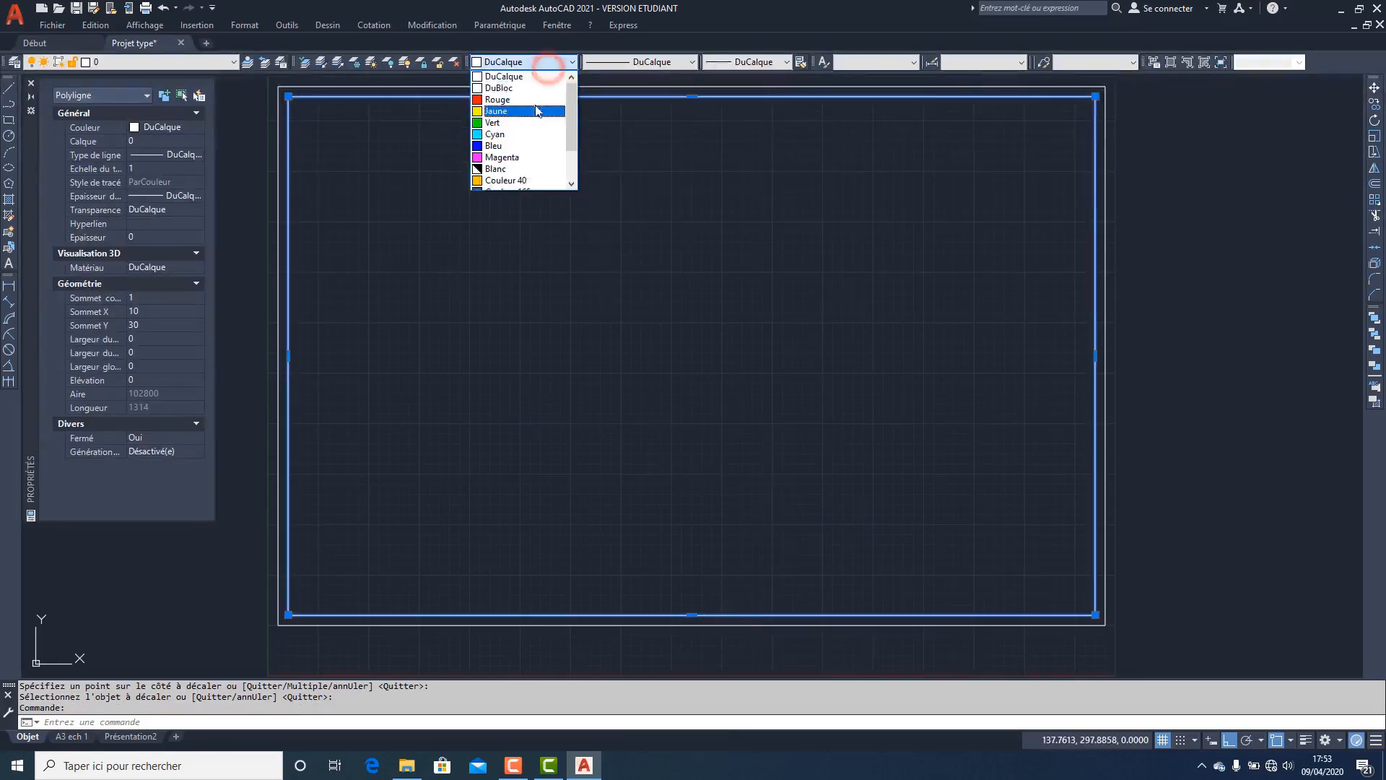
click(532, 100)
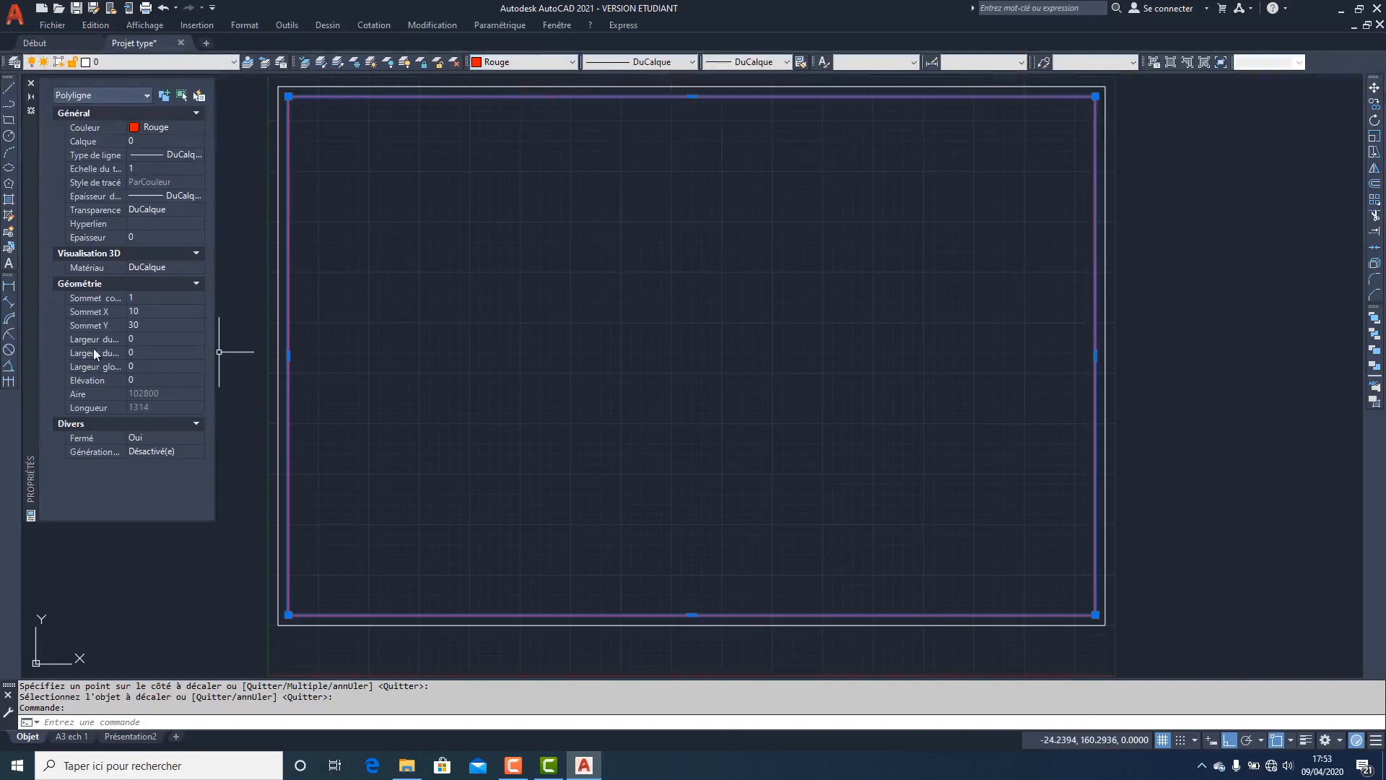
click(150, 366)
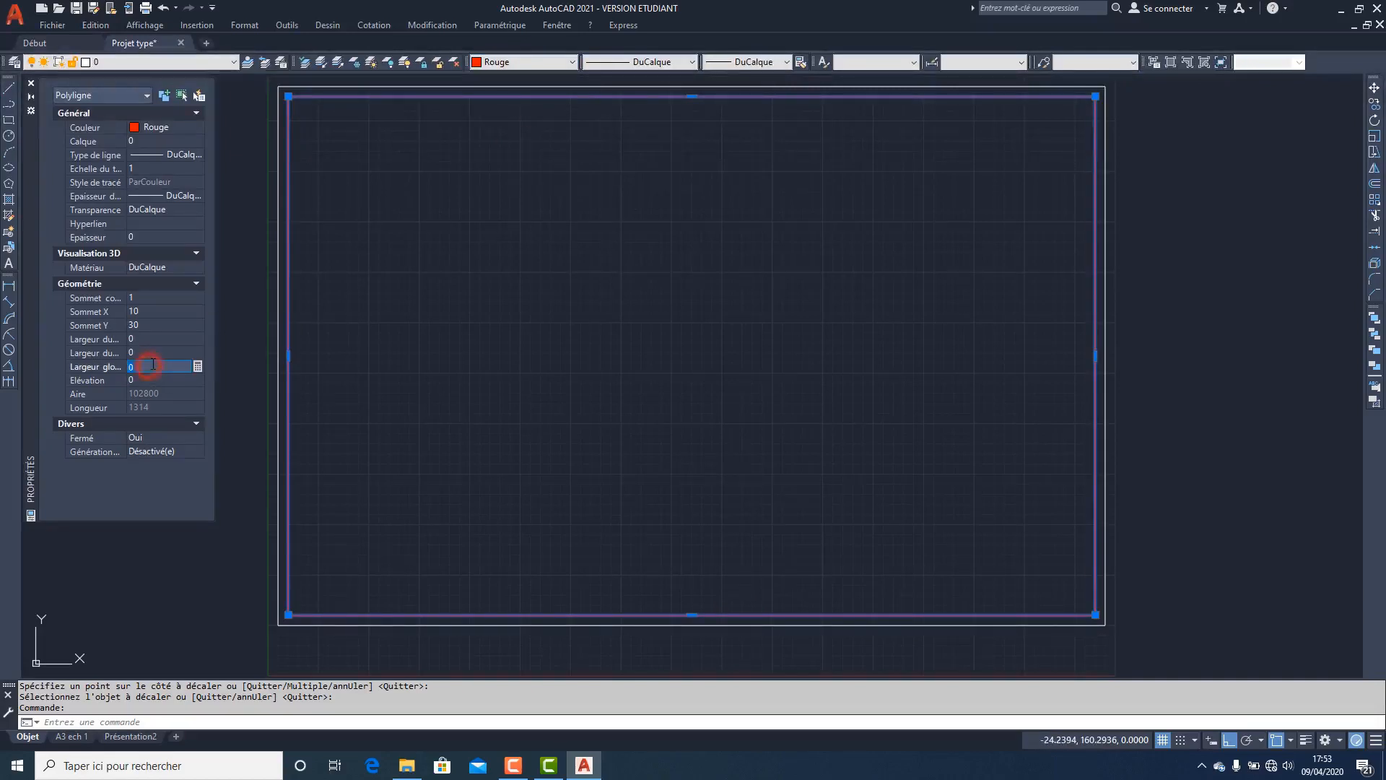
text(10)
key(Return)
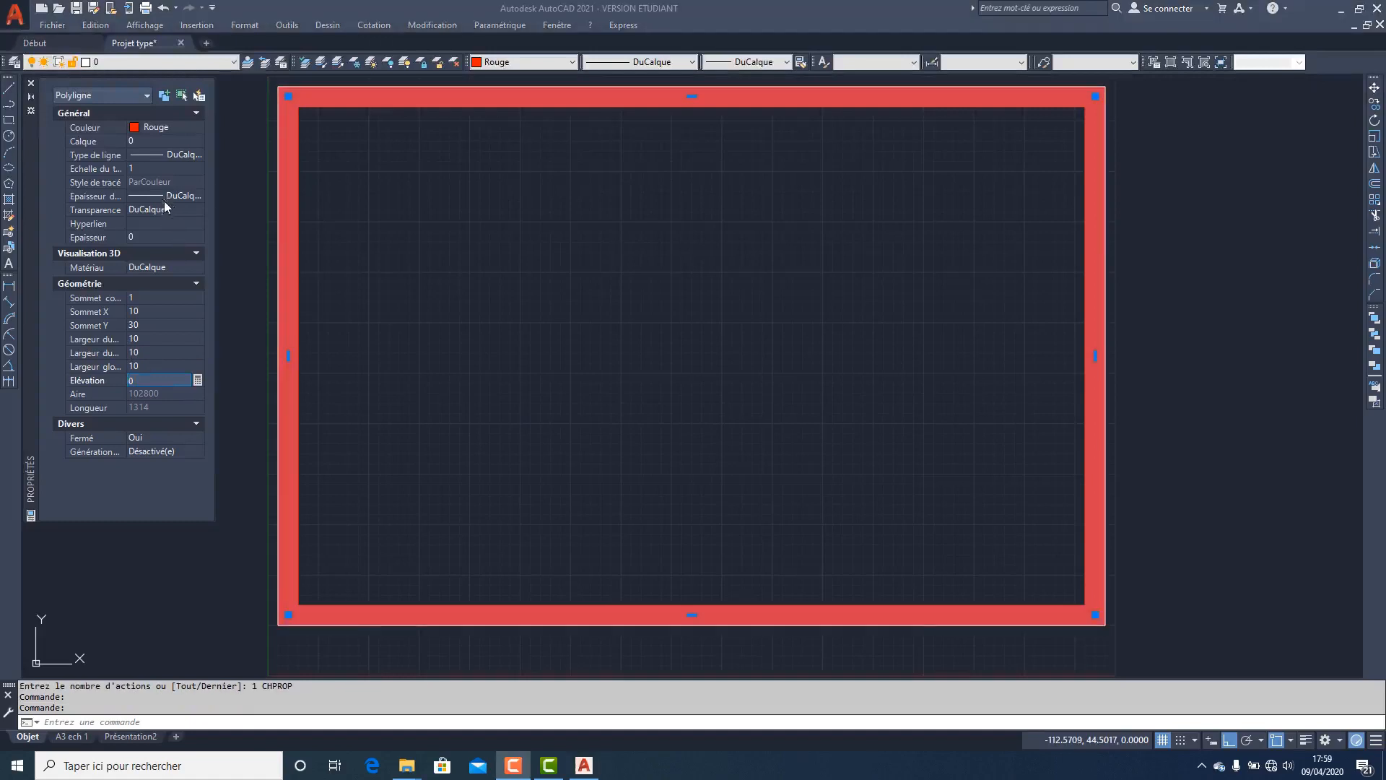
- Set the red border polyline's transparency to 75 and deselect it
click(163, 211)
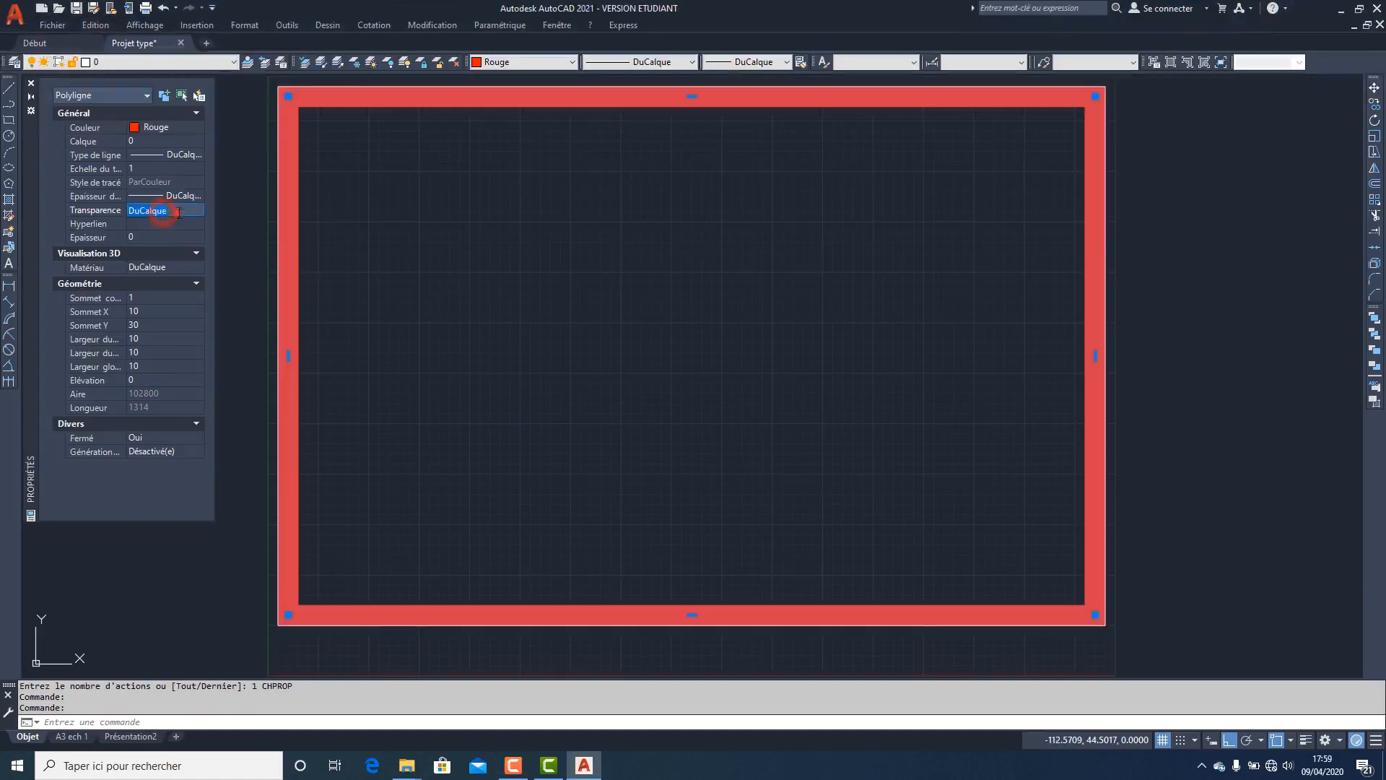
text(75)
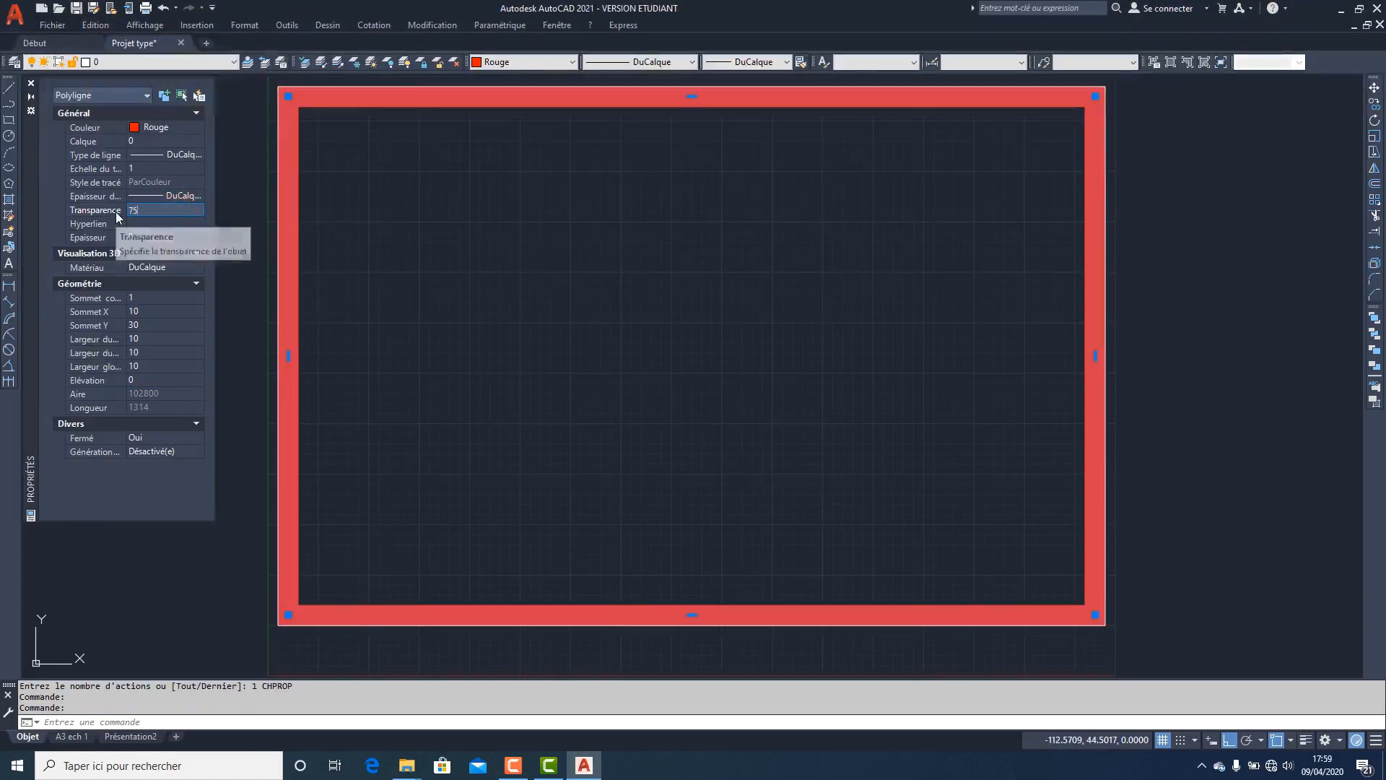
key(Return)
key(Escape)
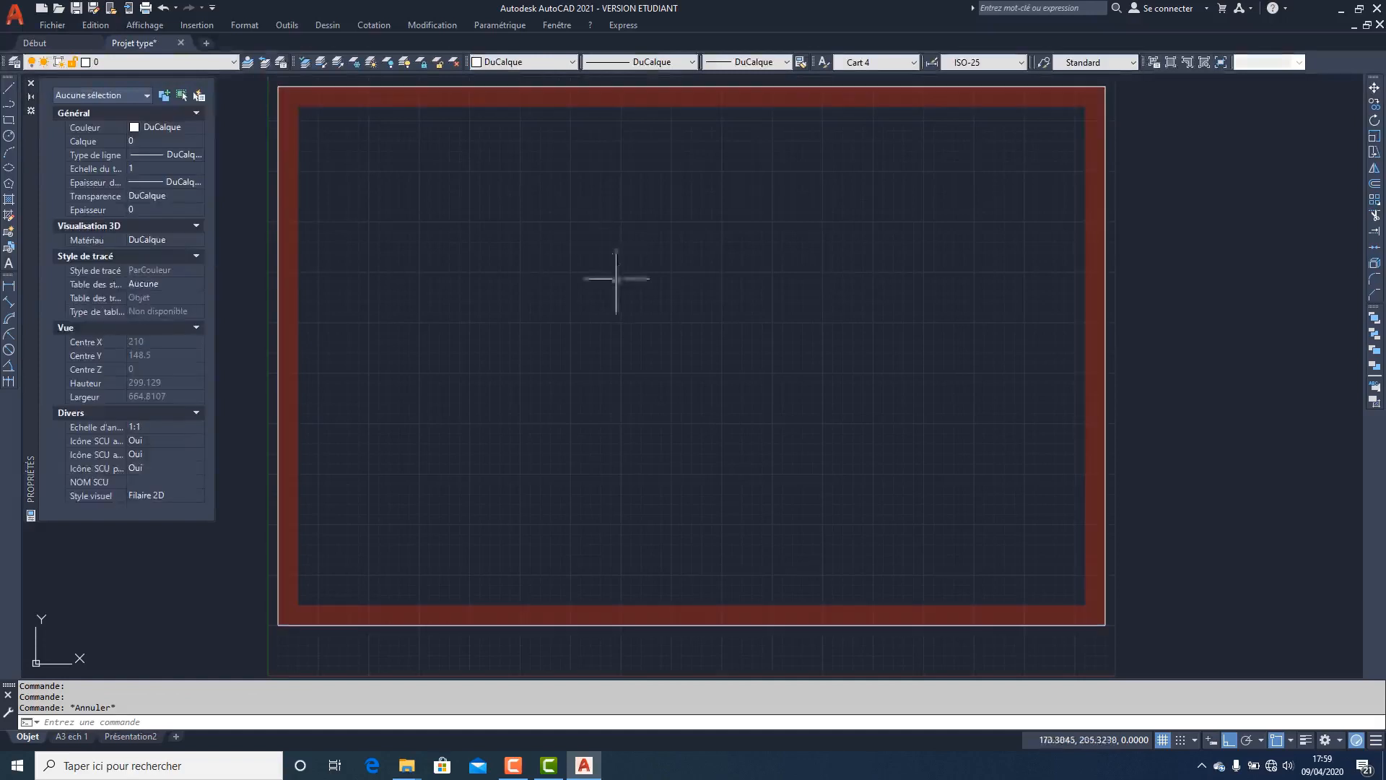
- Create a text style named "Ech 1 4mm" based on the current Arial style, with a height of 4
click(824, 64)
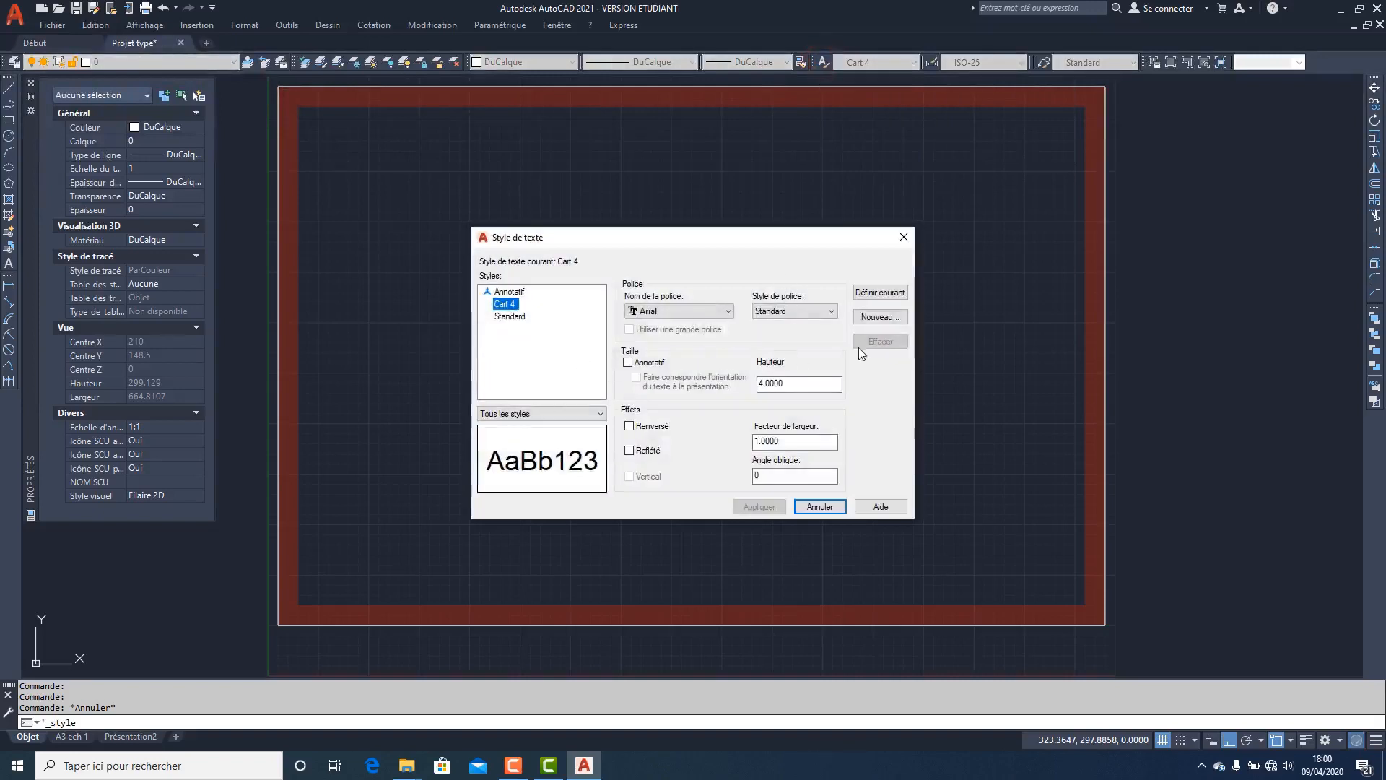
click(883, 317)
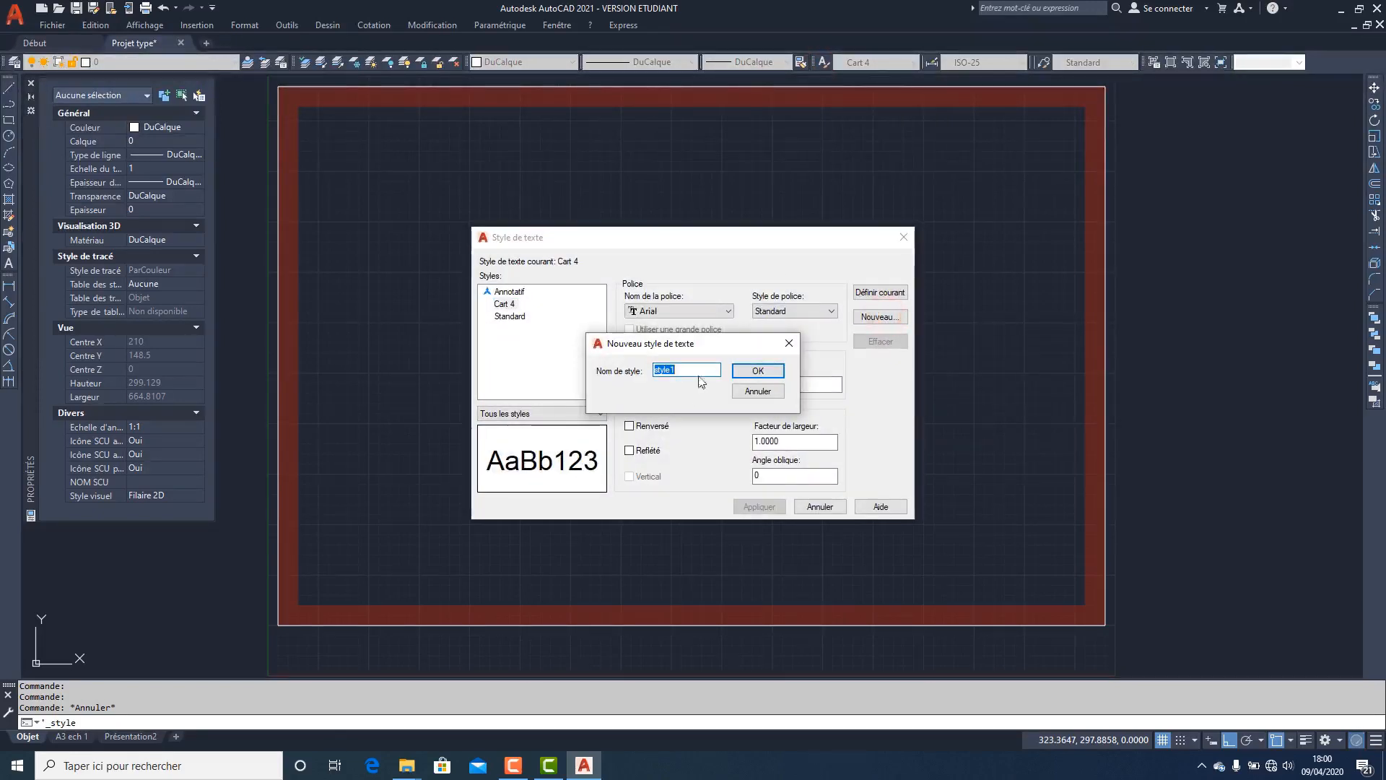
drag(665, 368, 621, 365)
text(Ech 1 4mm)
double_click(679, 371)
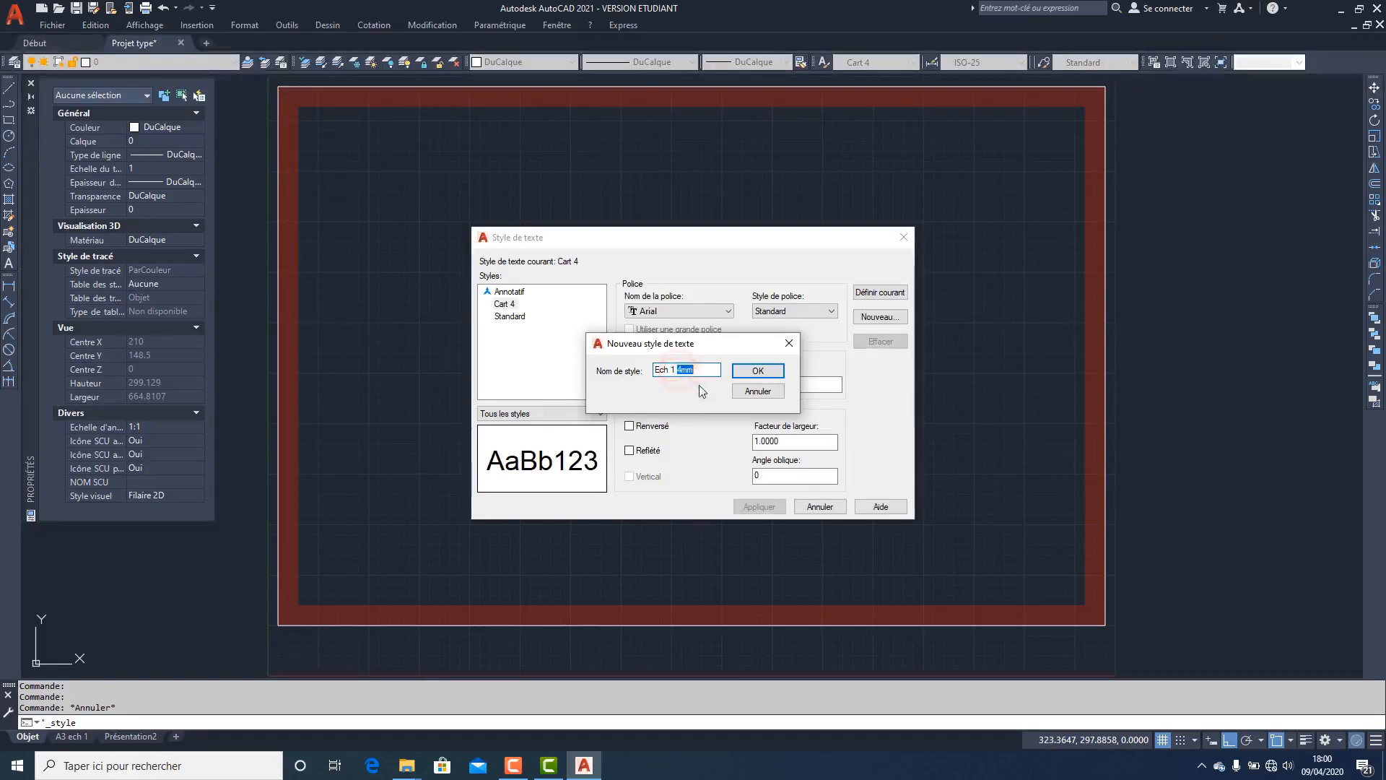
click(756, 371)
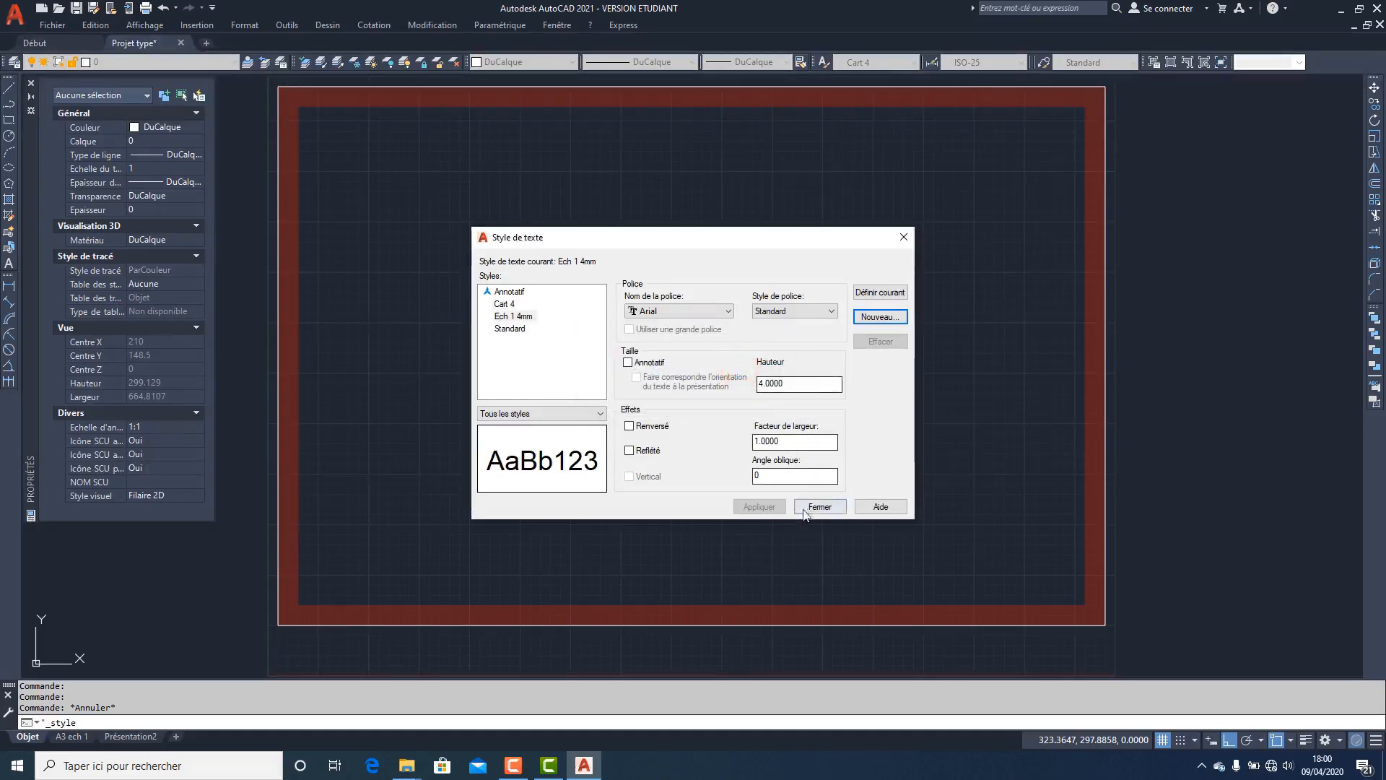
click(810, 506)
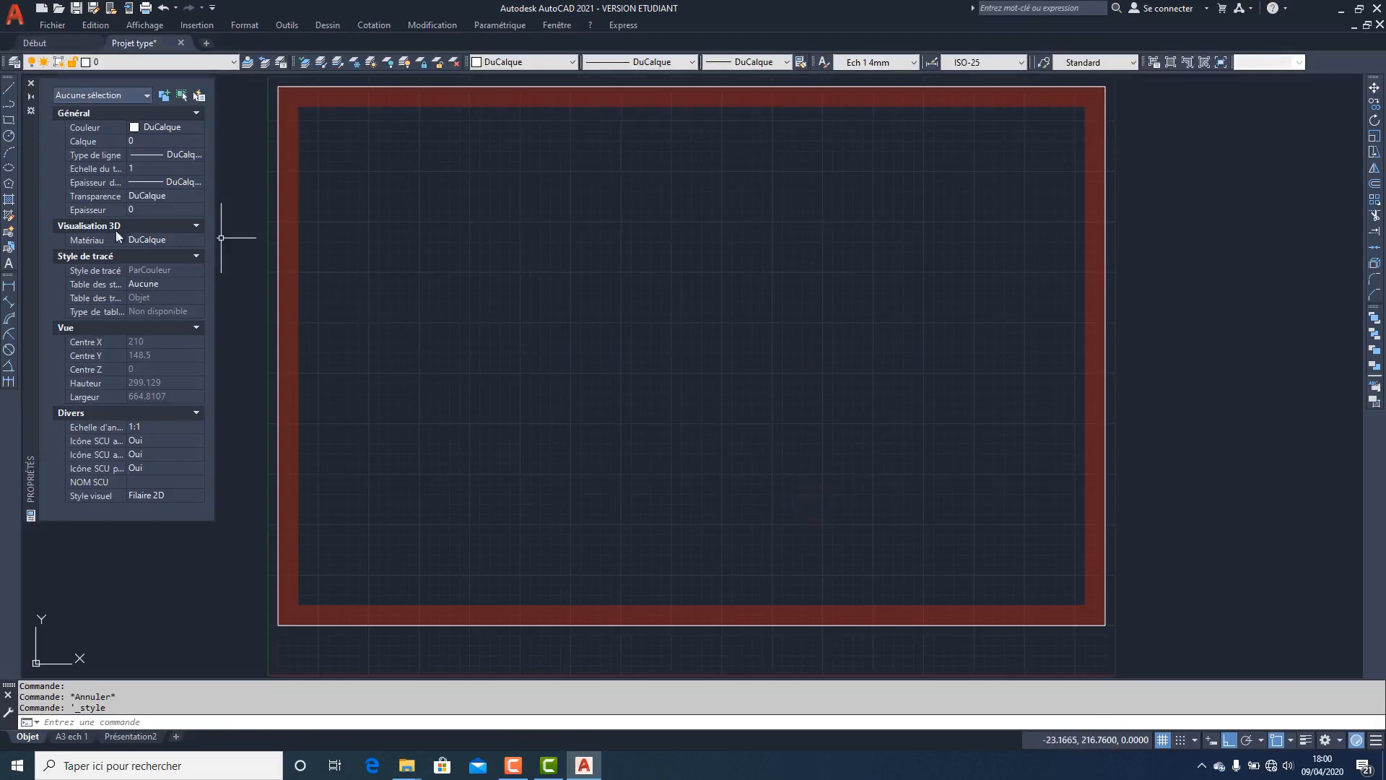
- Add the multiline text "Ech 1-1 4mm" inside the frame near its lower-right corner, using the current text style
click(10, 264)
click(829, 571)
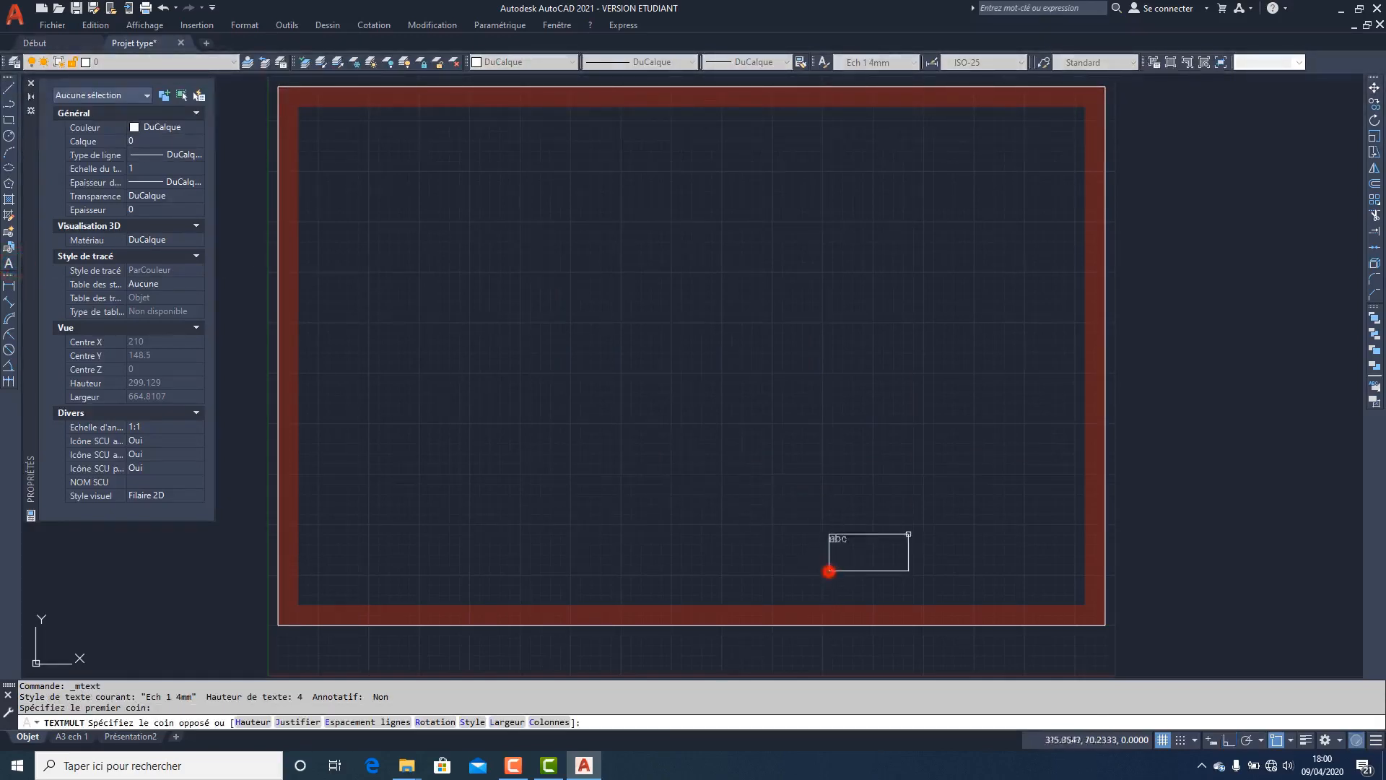
click(1027, 533)
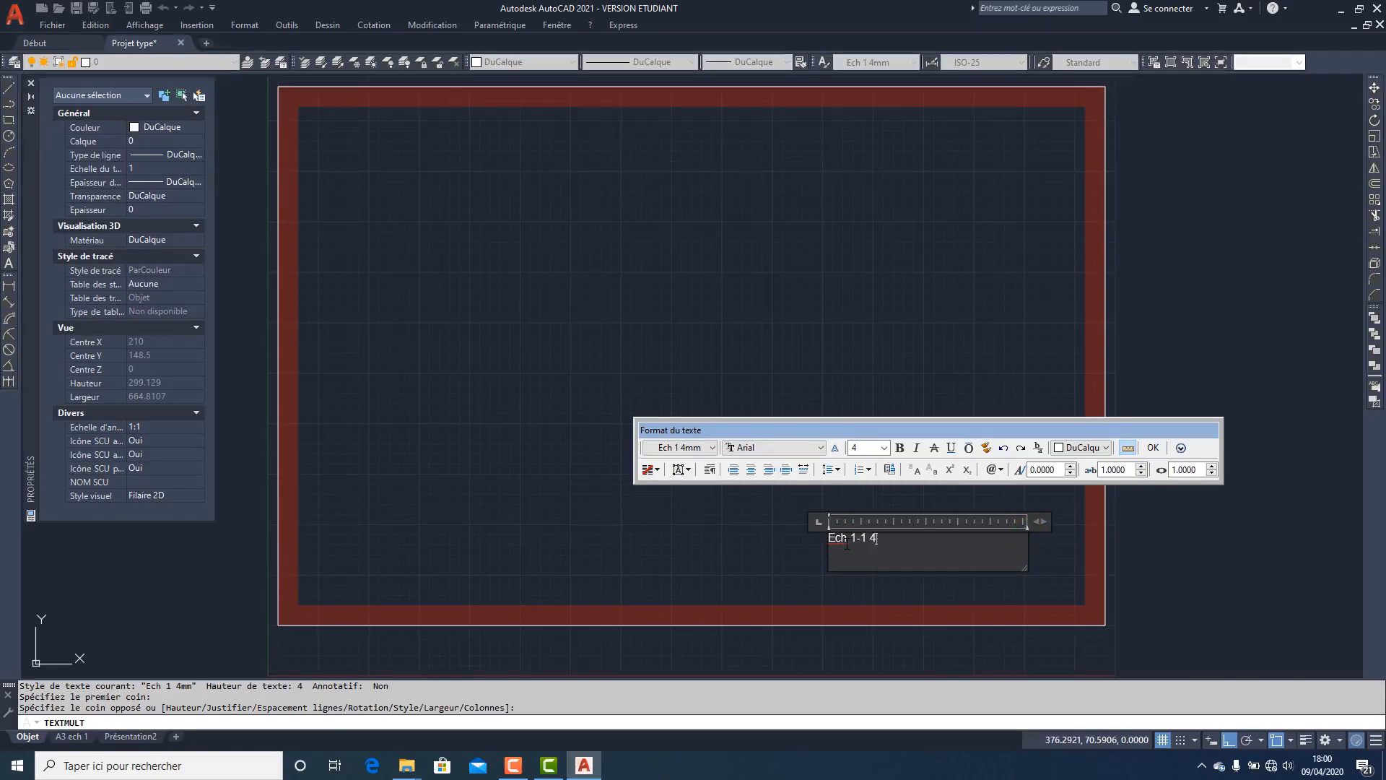
click(1153, 448)
- Set the justification of the "Ech 1-1 4mm" text to Bas droit
click(933, 572)
click(809, 488)
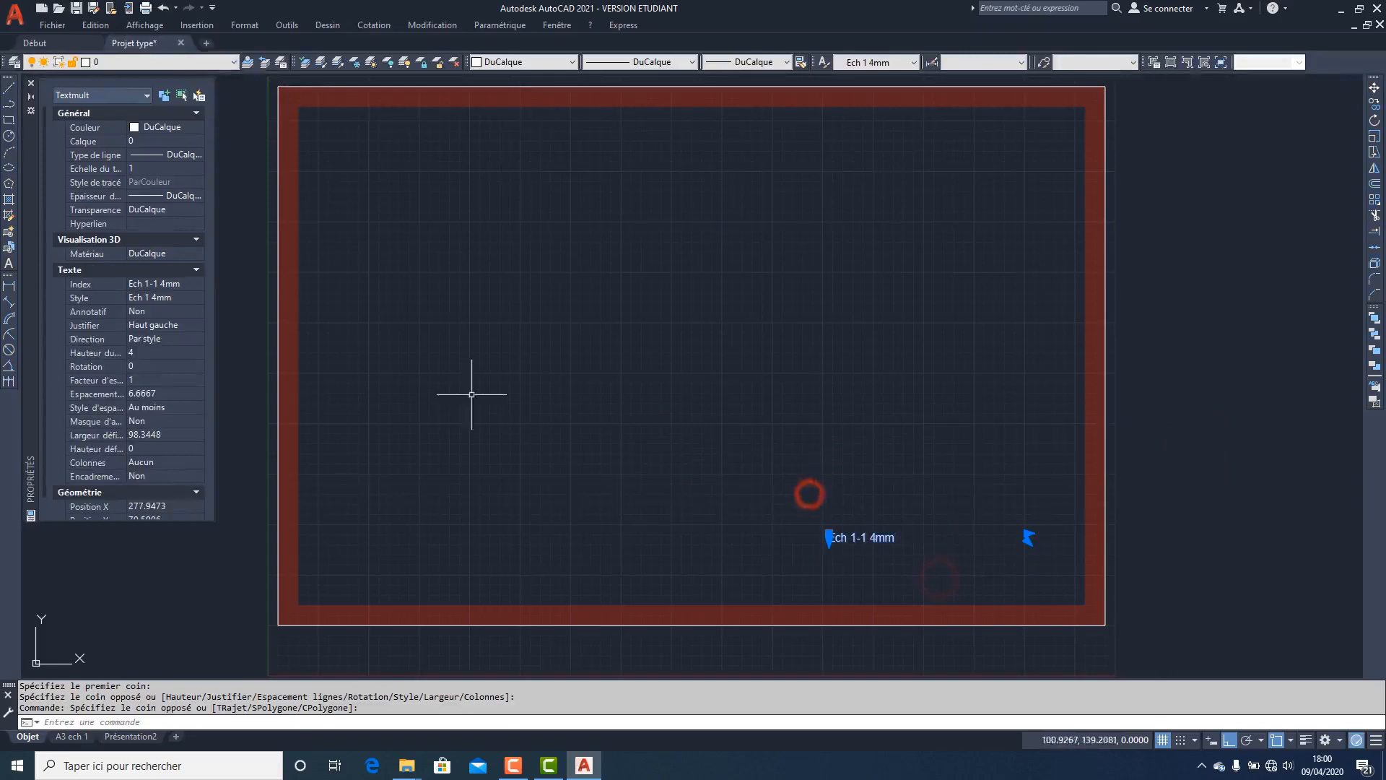
click(145, 326)
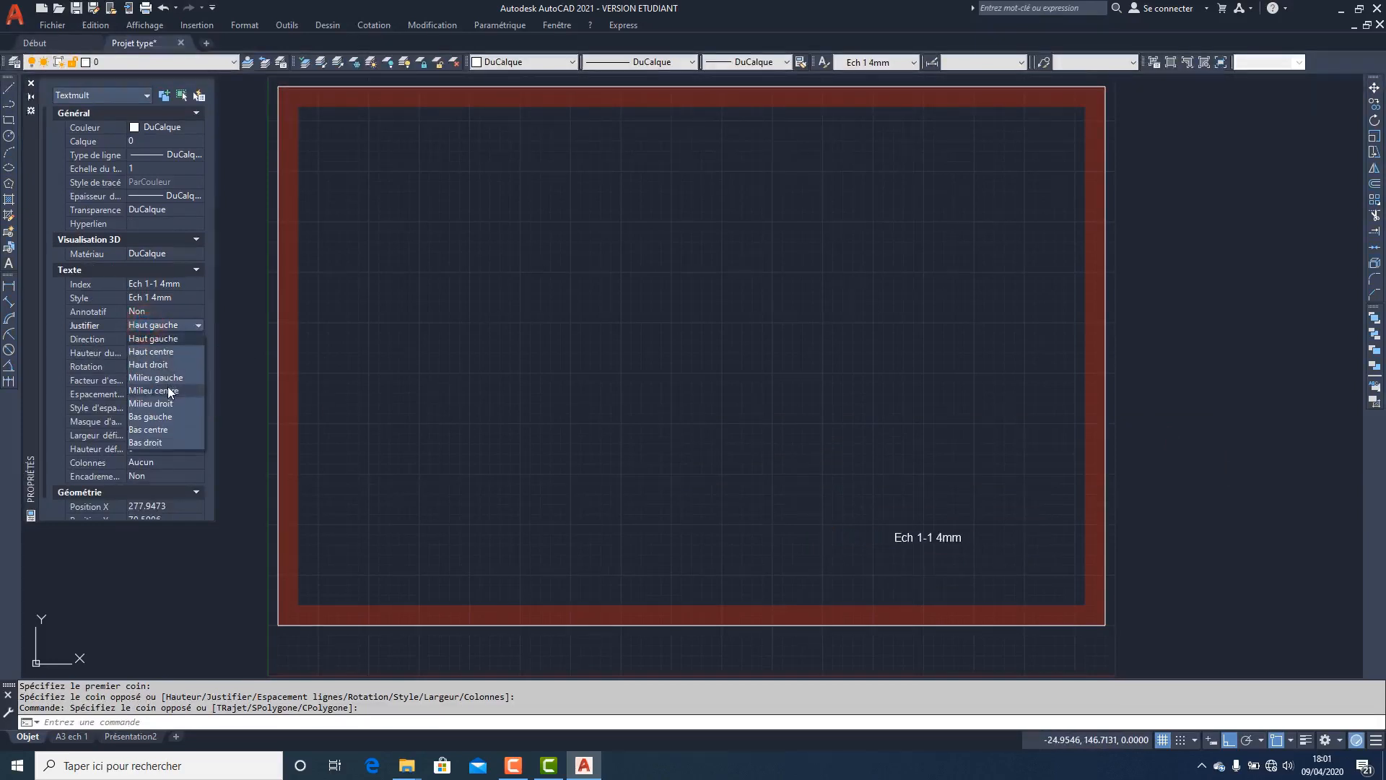
click(151, 442)
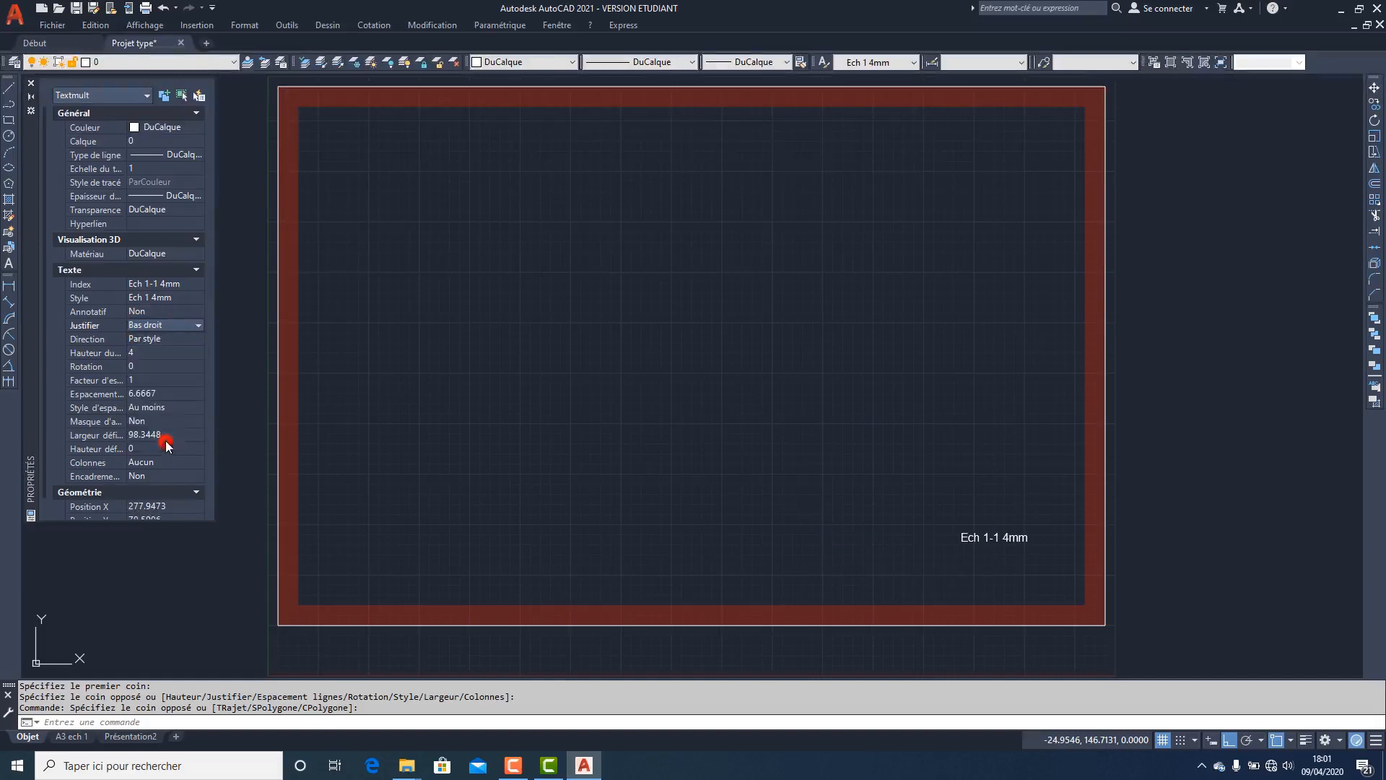
- Move the "Ech 1-1 4mm" text by its insertion point to the red border polyline's lower-right corner and deselect it
click(1028, 539)
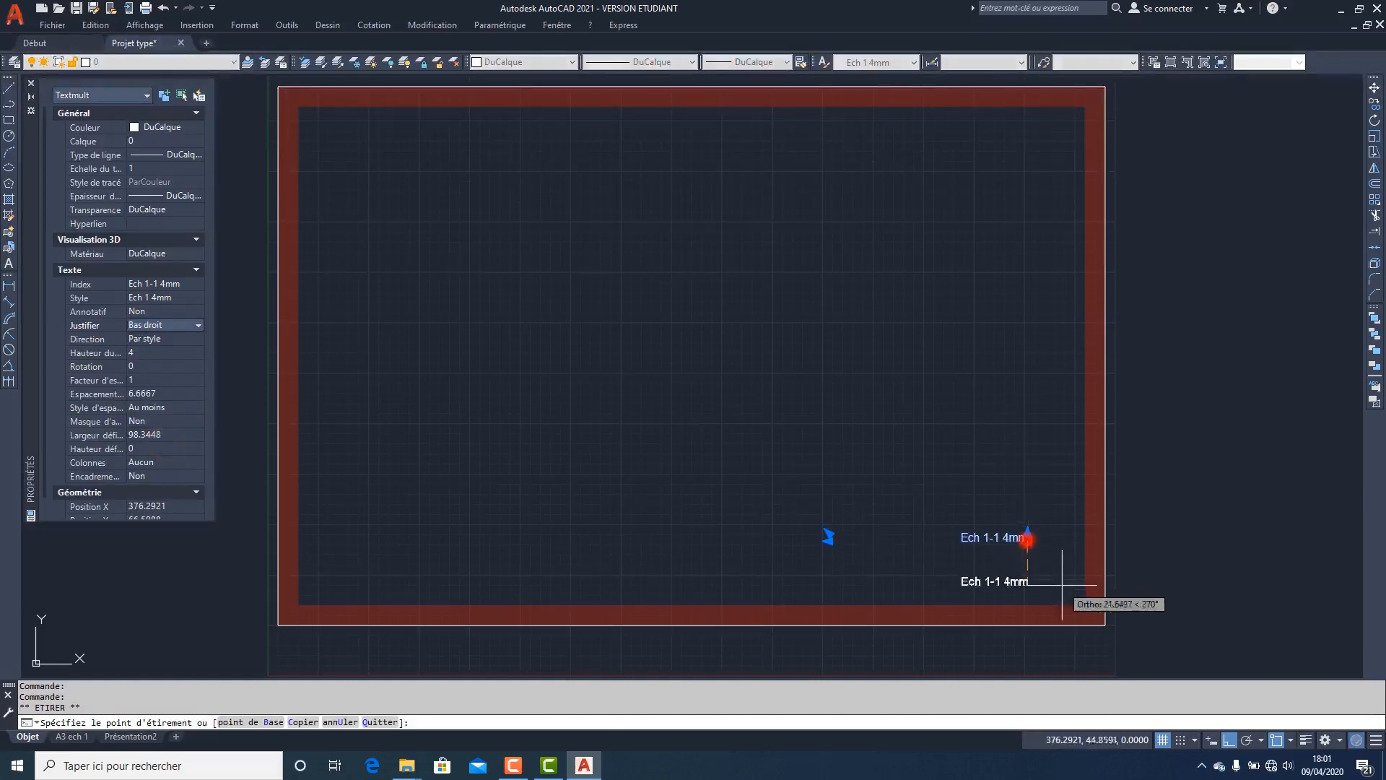
click(1080, 600)
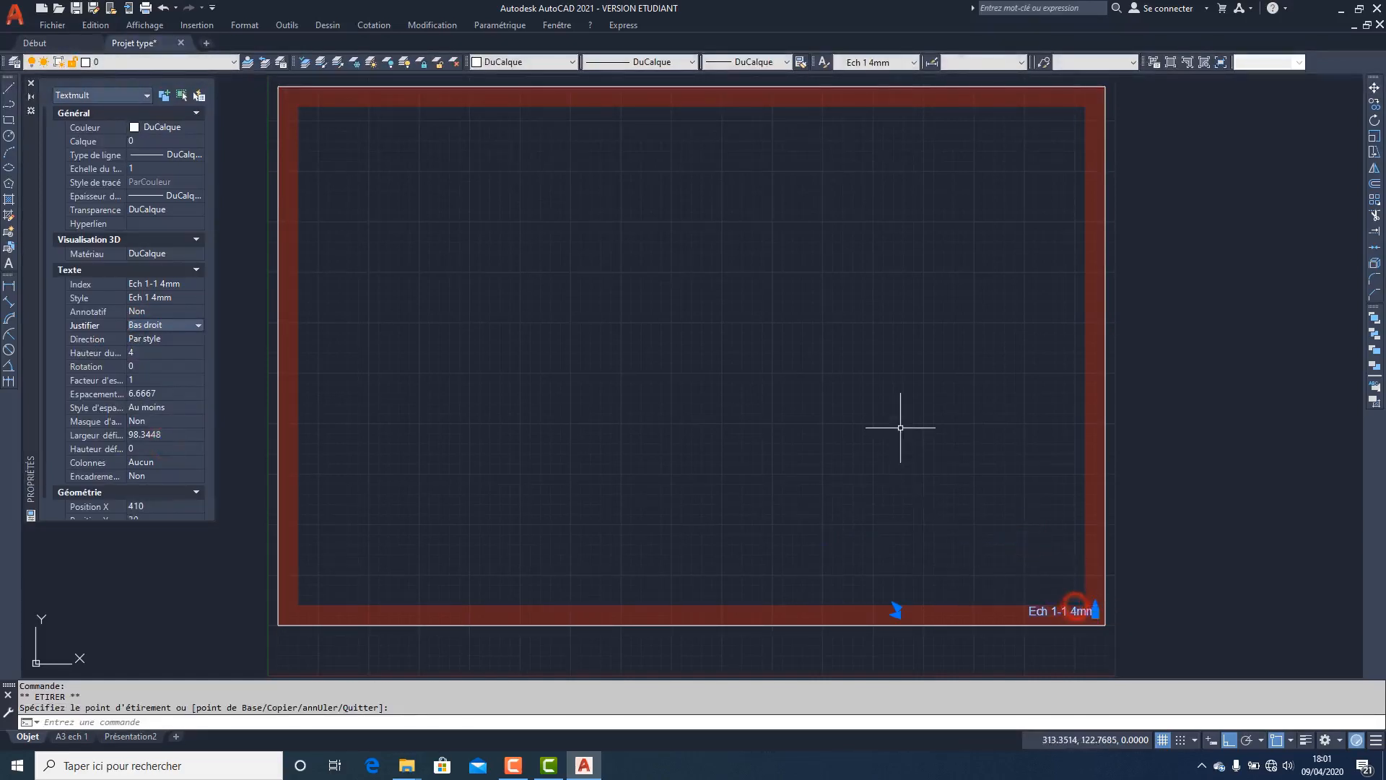
key(Escape)
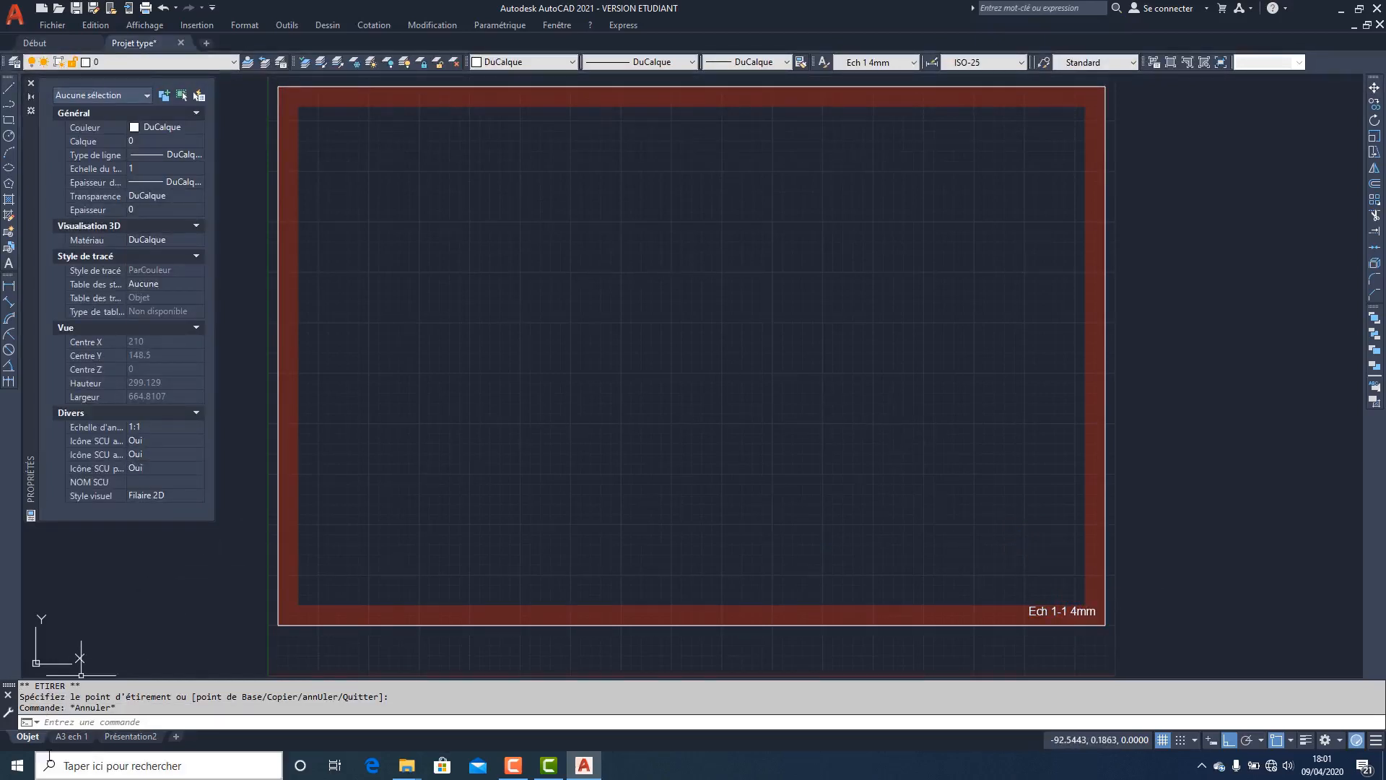
- In the "A3 ech 1" layout, create a rectangular viewport filling the sheet frame above the title block
click(72, 736)
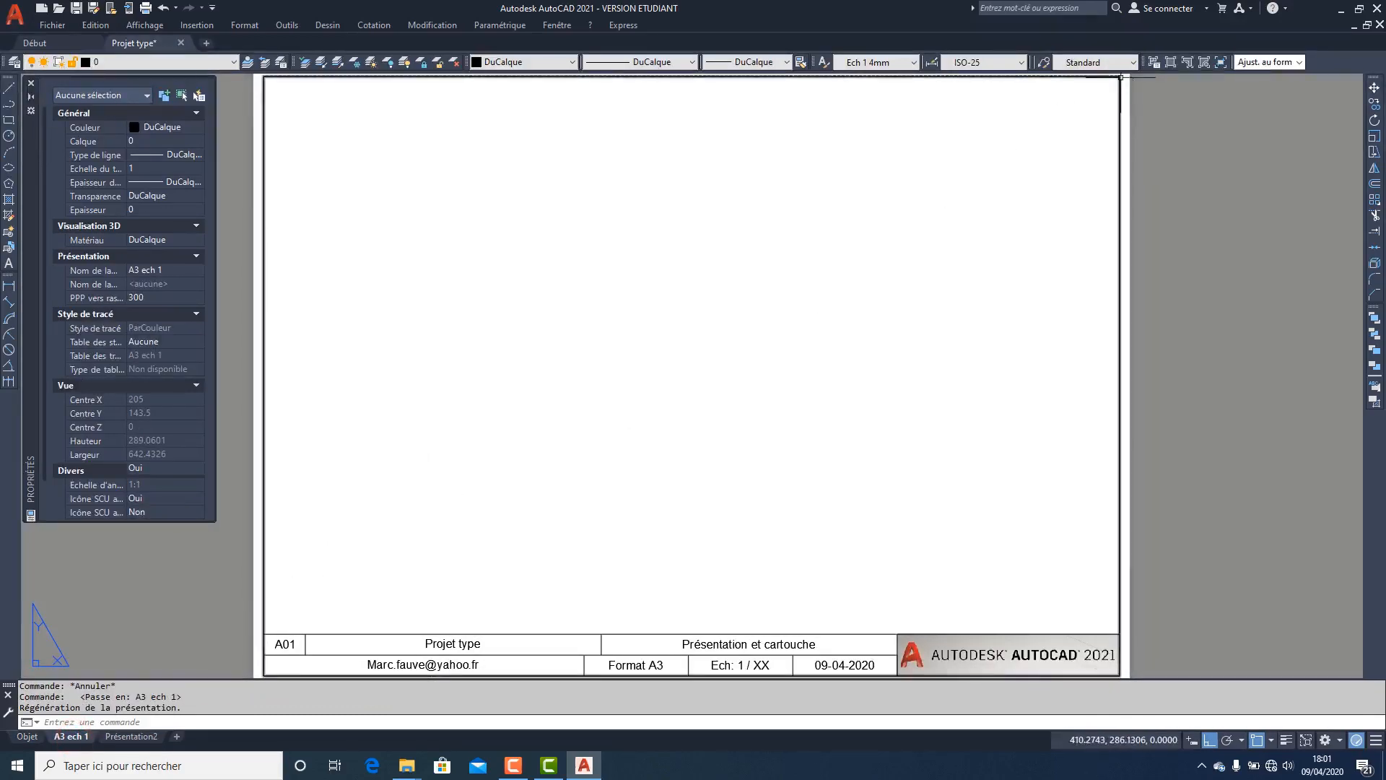
click(1171, 63)
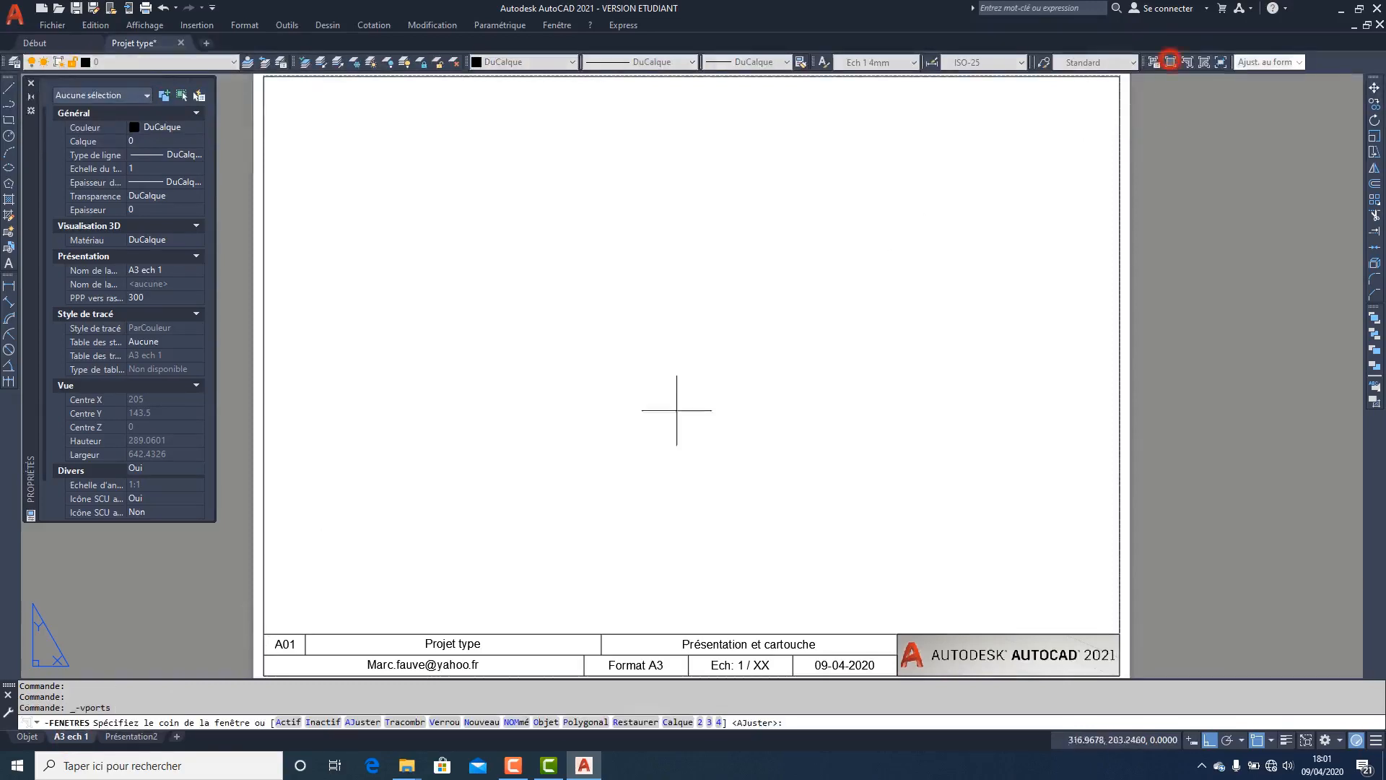
click(263, 634)
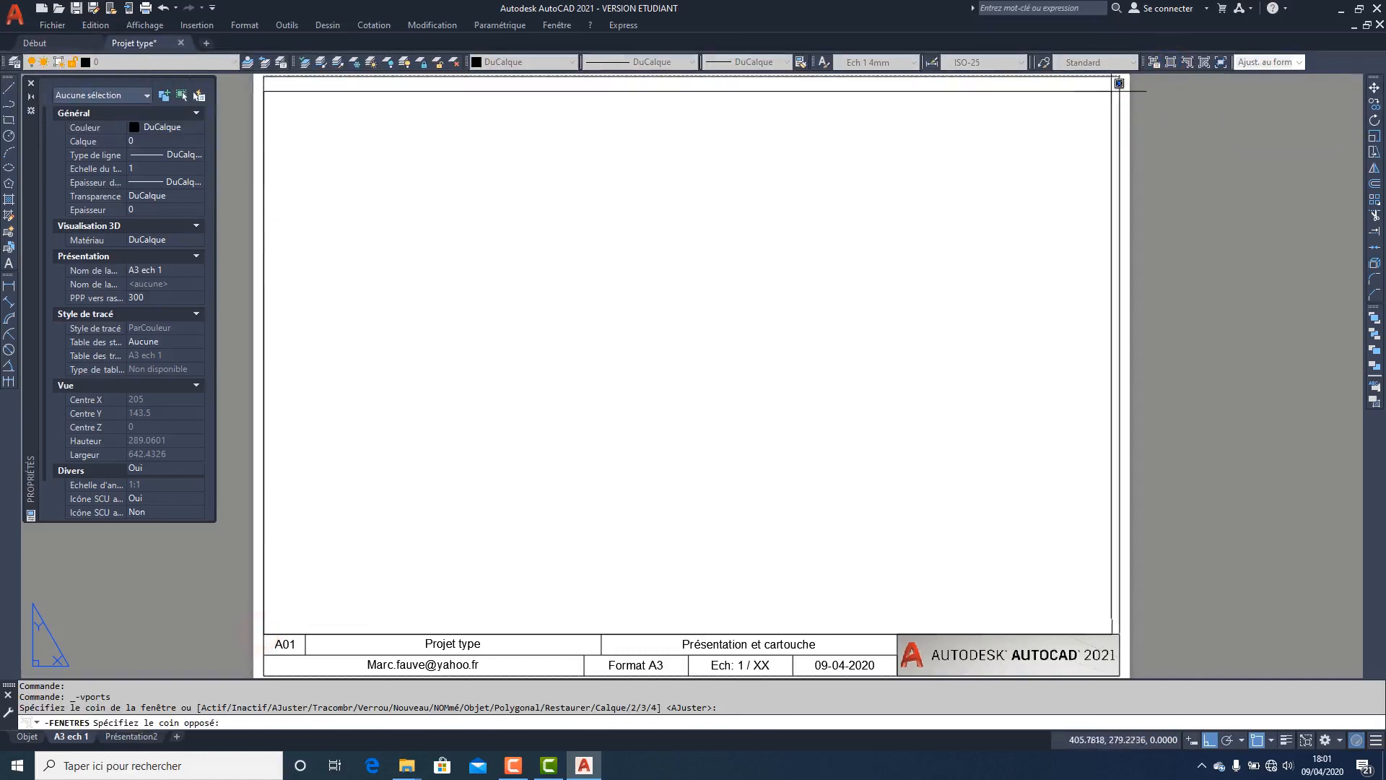
click(1119, 83)
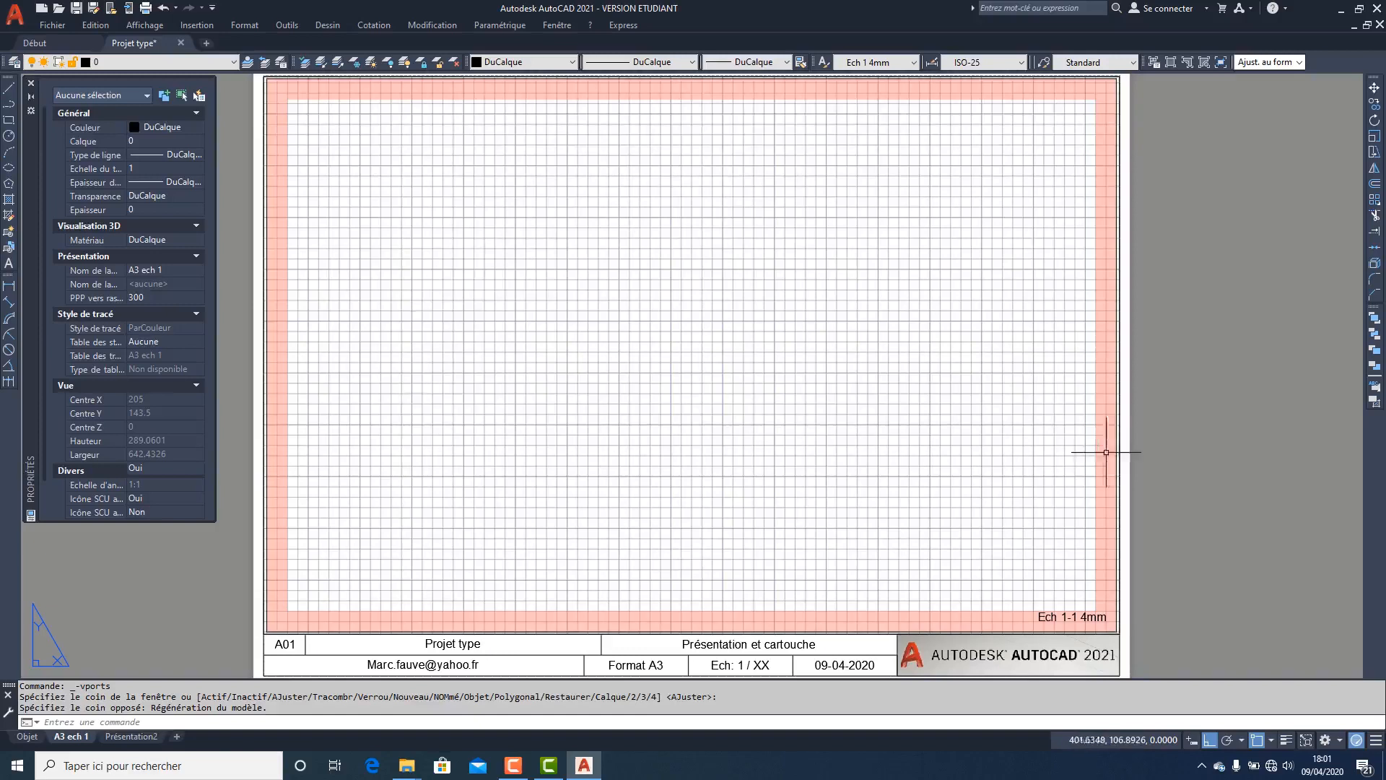
- Set the new viewport's scale to 1 and return to paper space
double_click(675, 329)
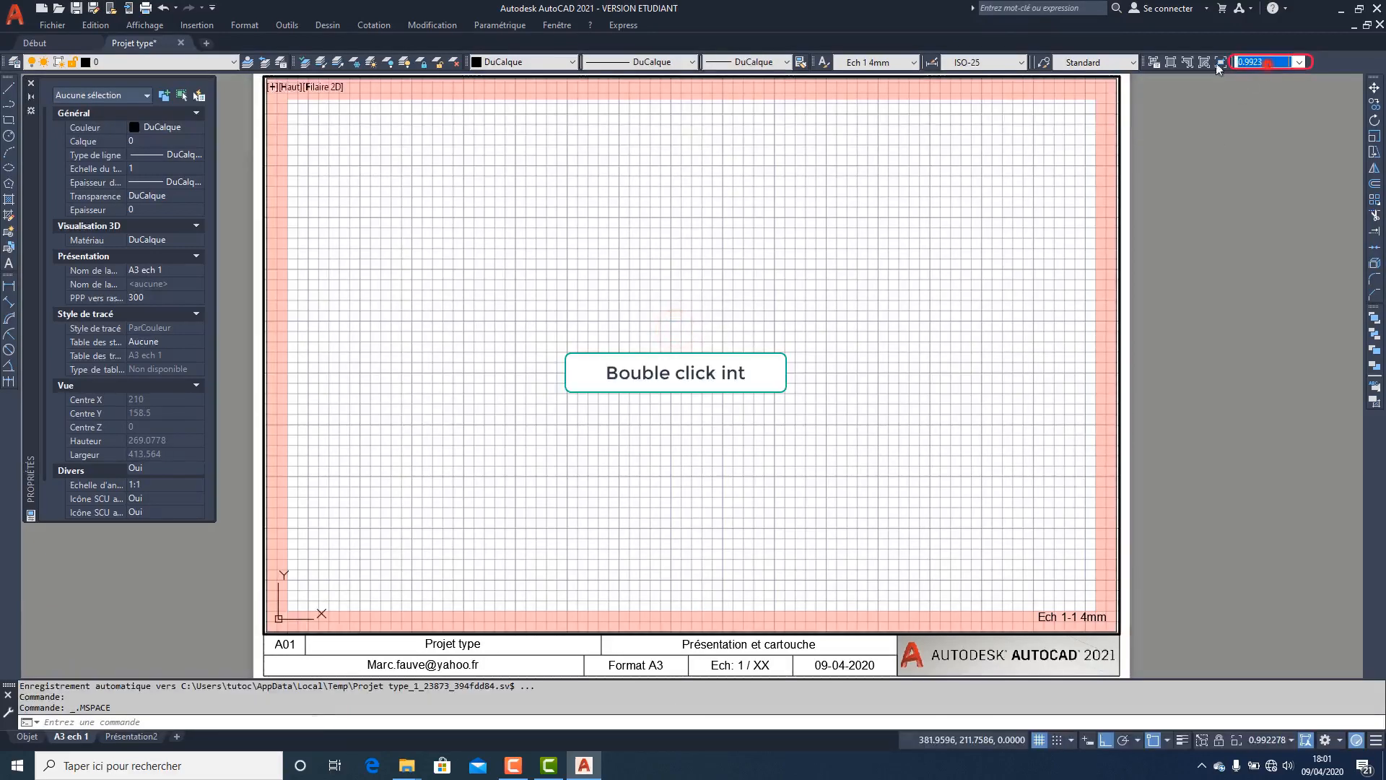
key(Return)
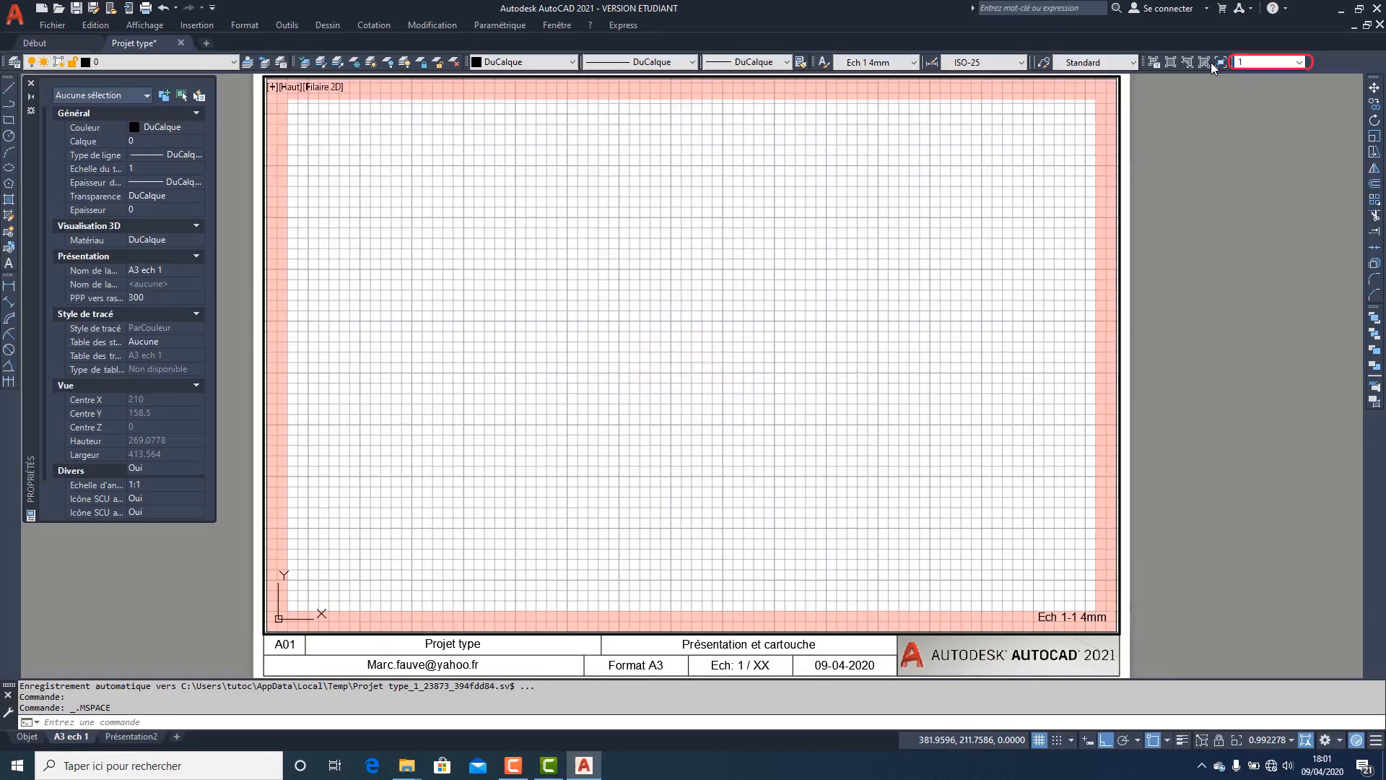
double_click(1326, 242)
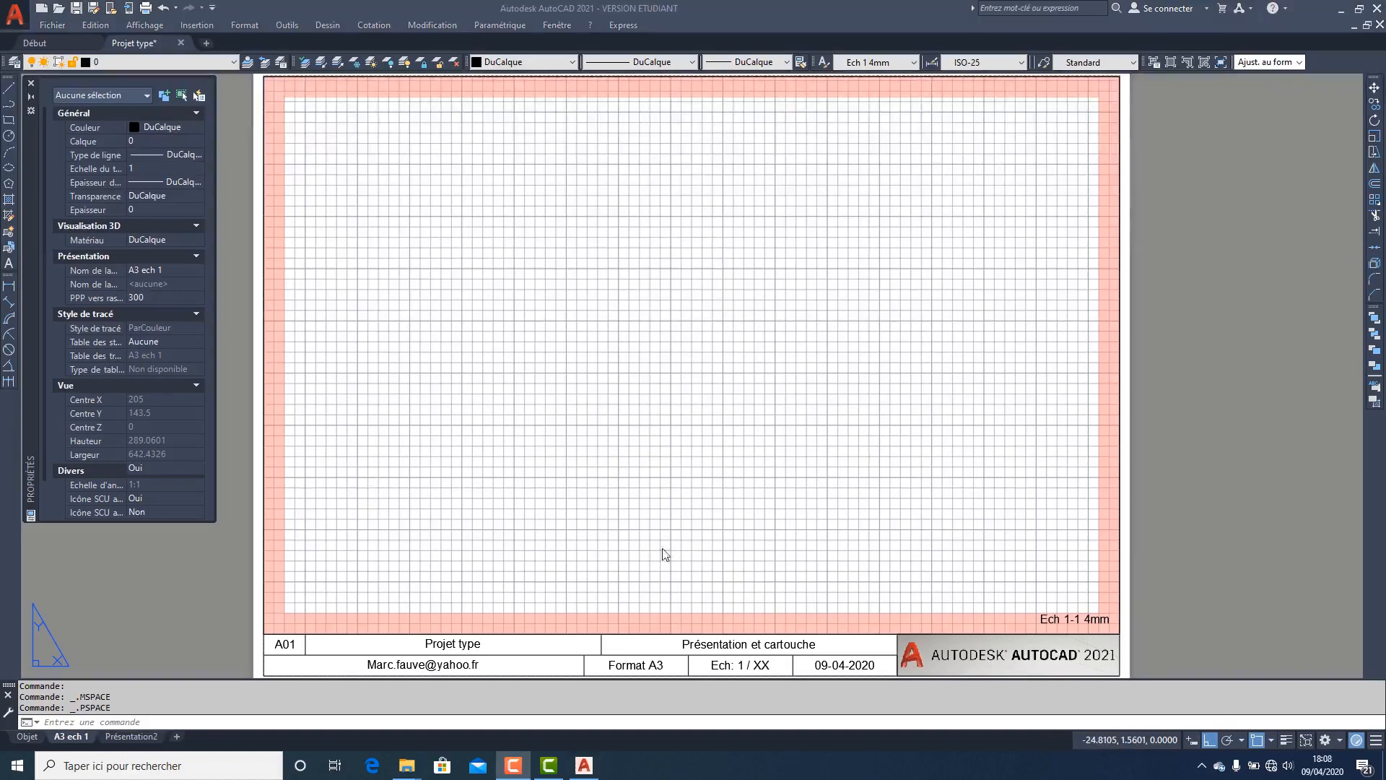
click(589, 483)
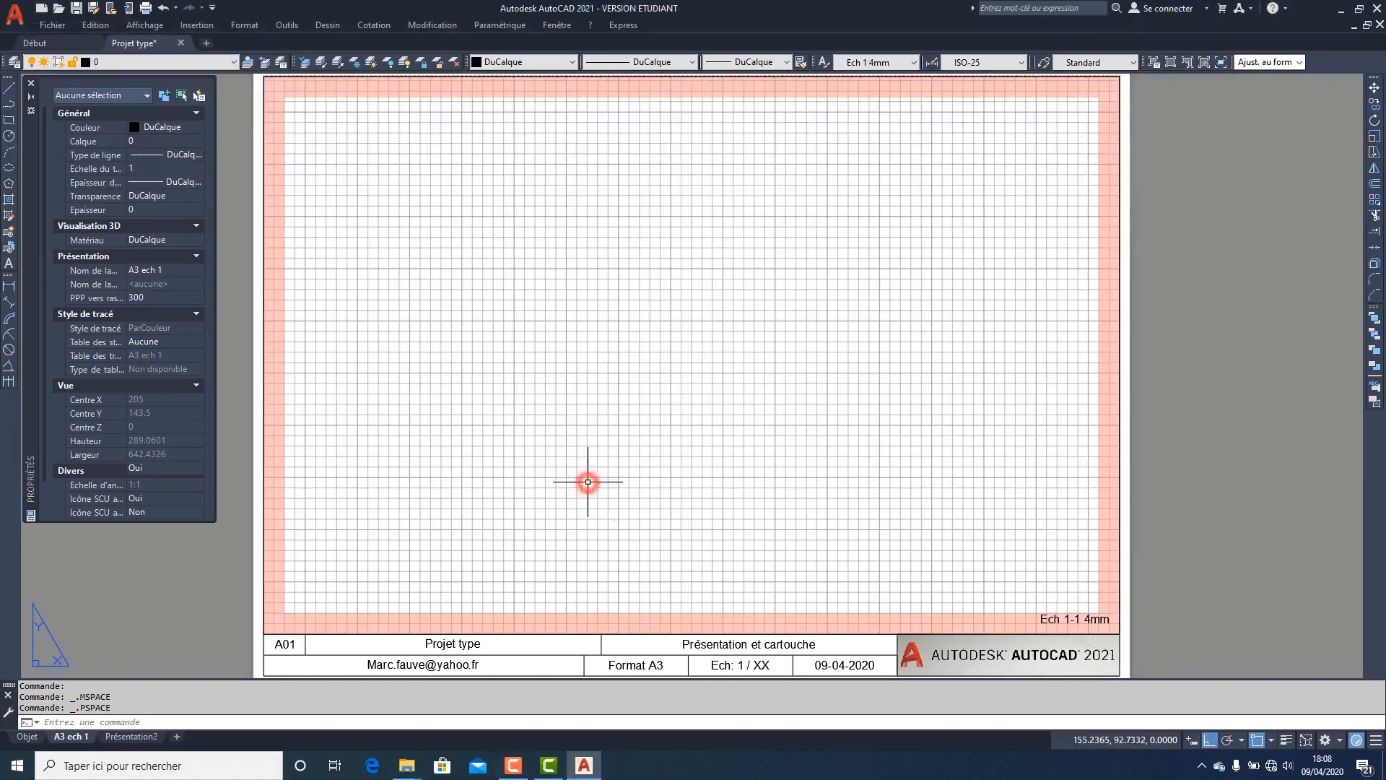
- In model space, scale a copy of the white frame and red border by 10 about the midpoint between the frame's opposite corners
click(26, 738)
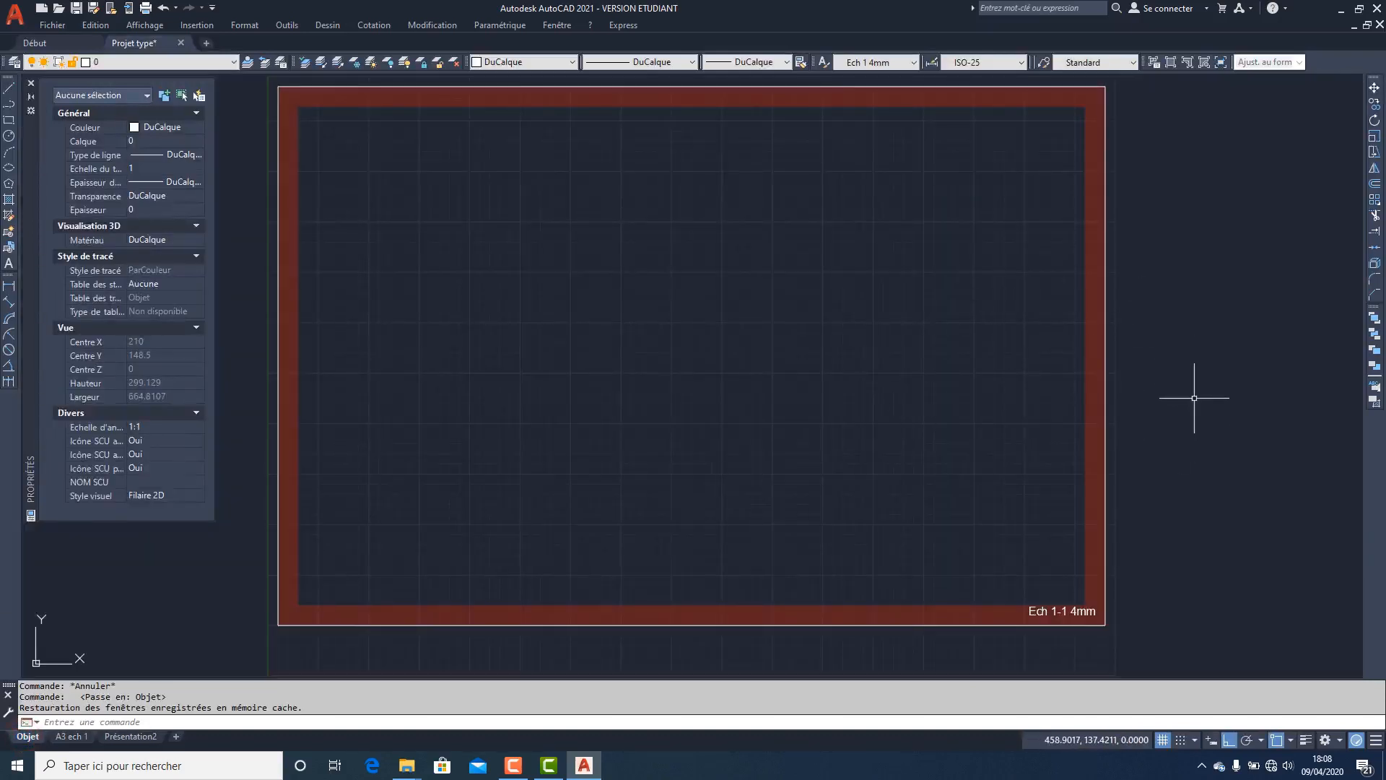
click(1374, 136)
click(1177, 508)
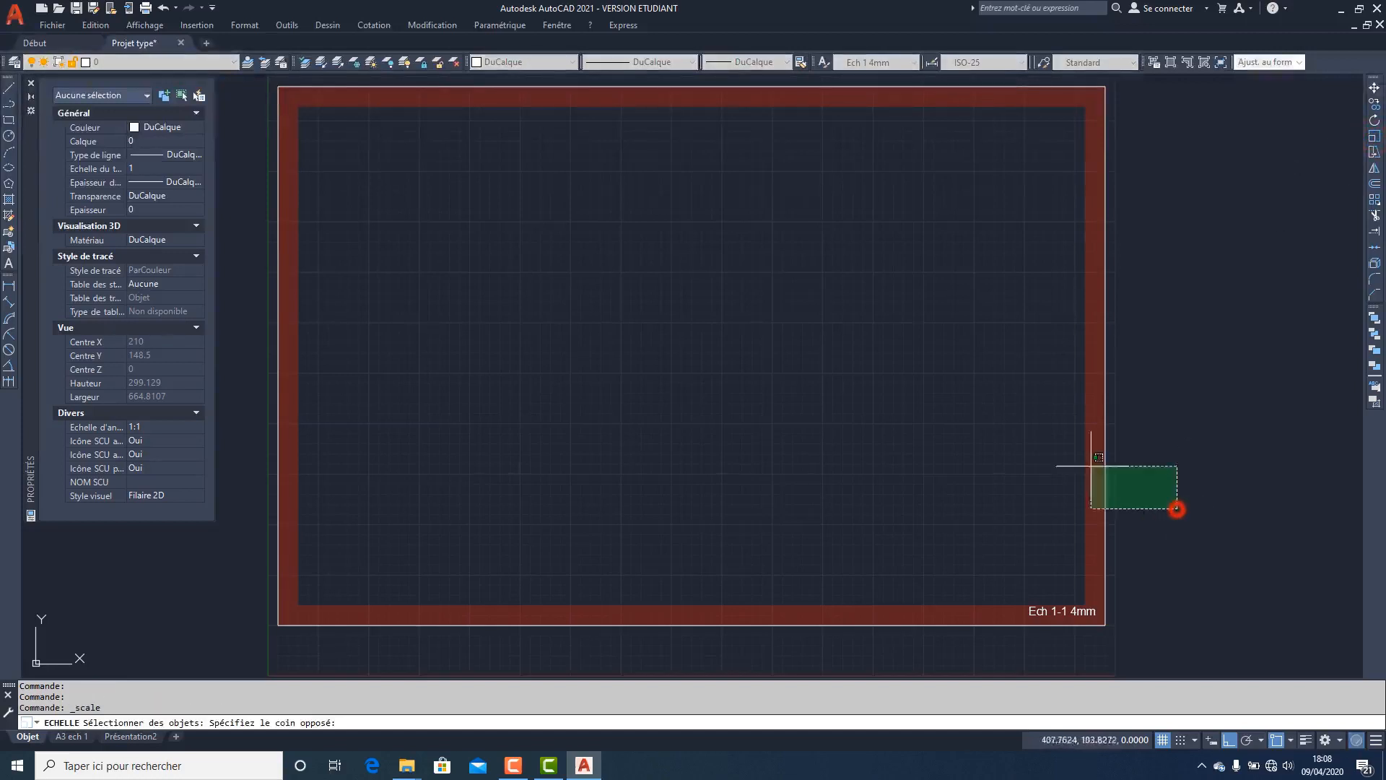
click(987, 415)
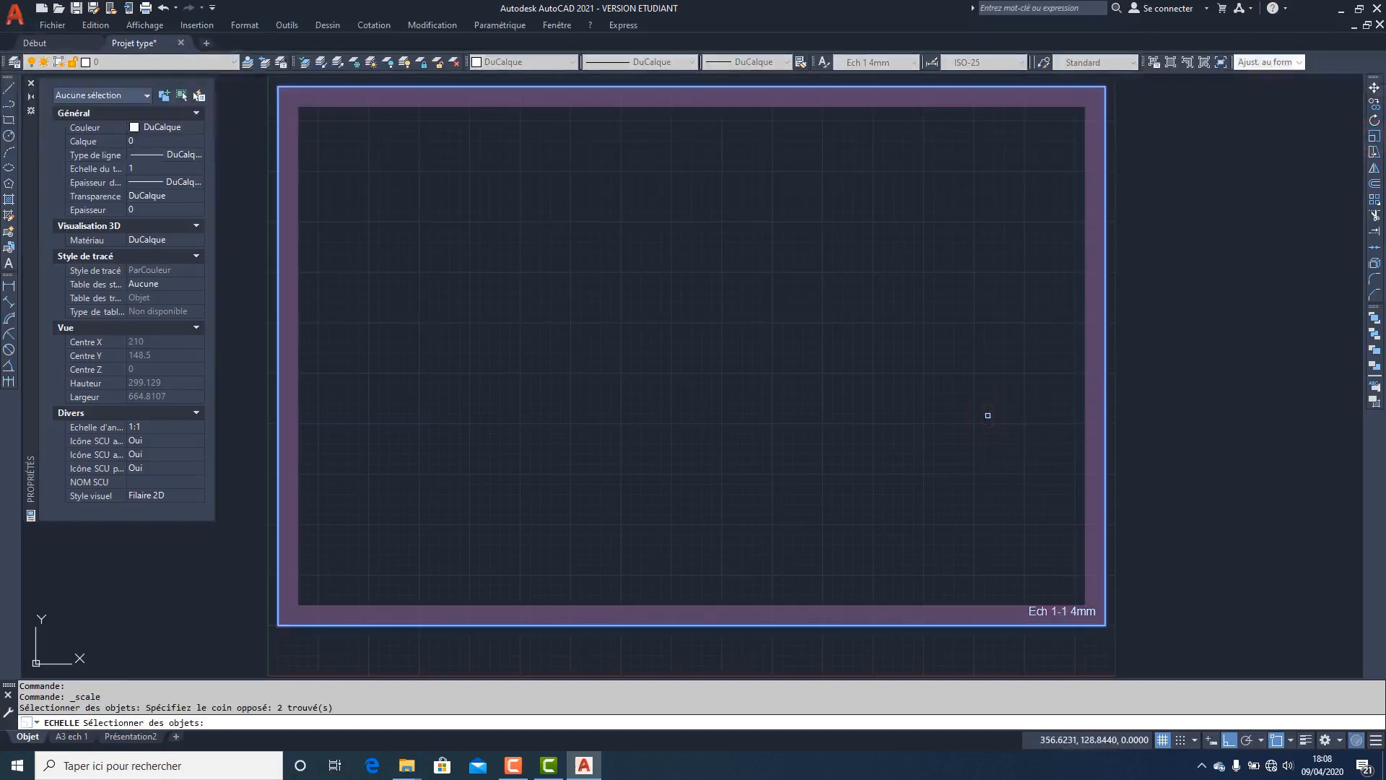
key(Return)
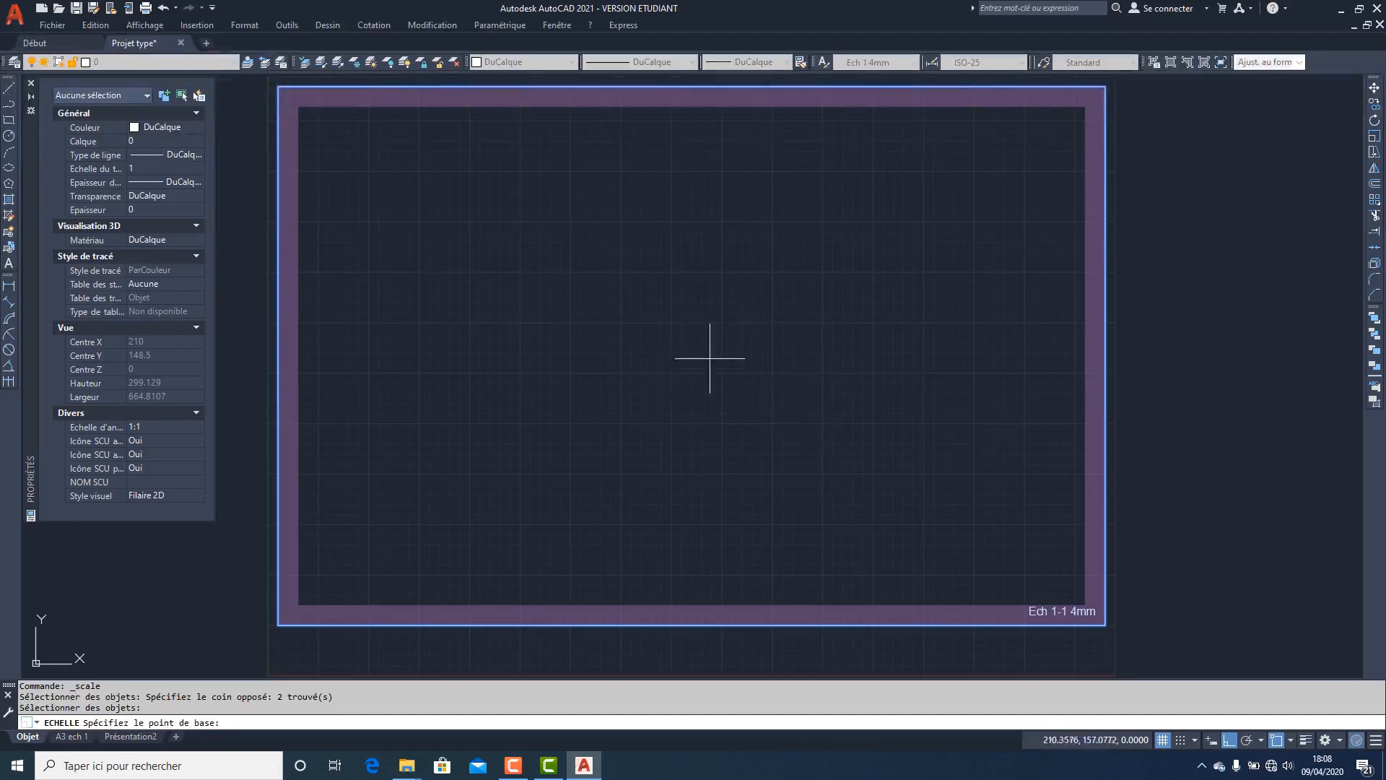
shift+right_click(630, 371)
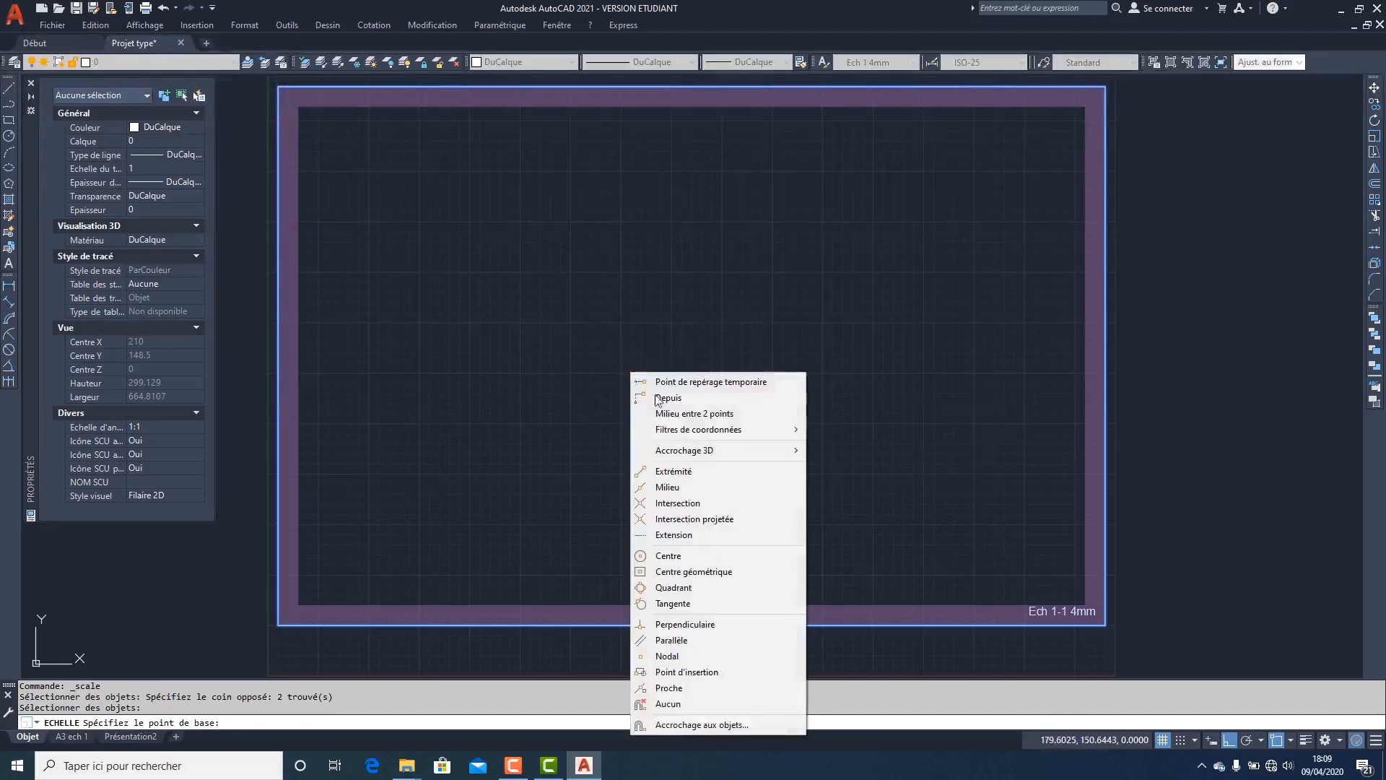
click(680, 414)
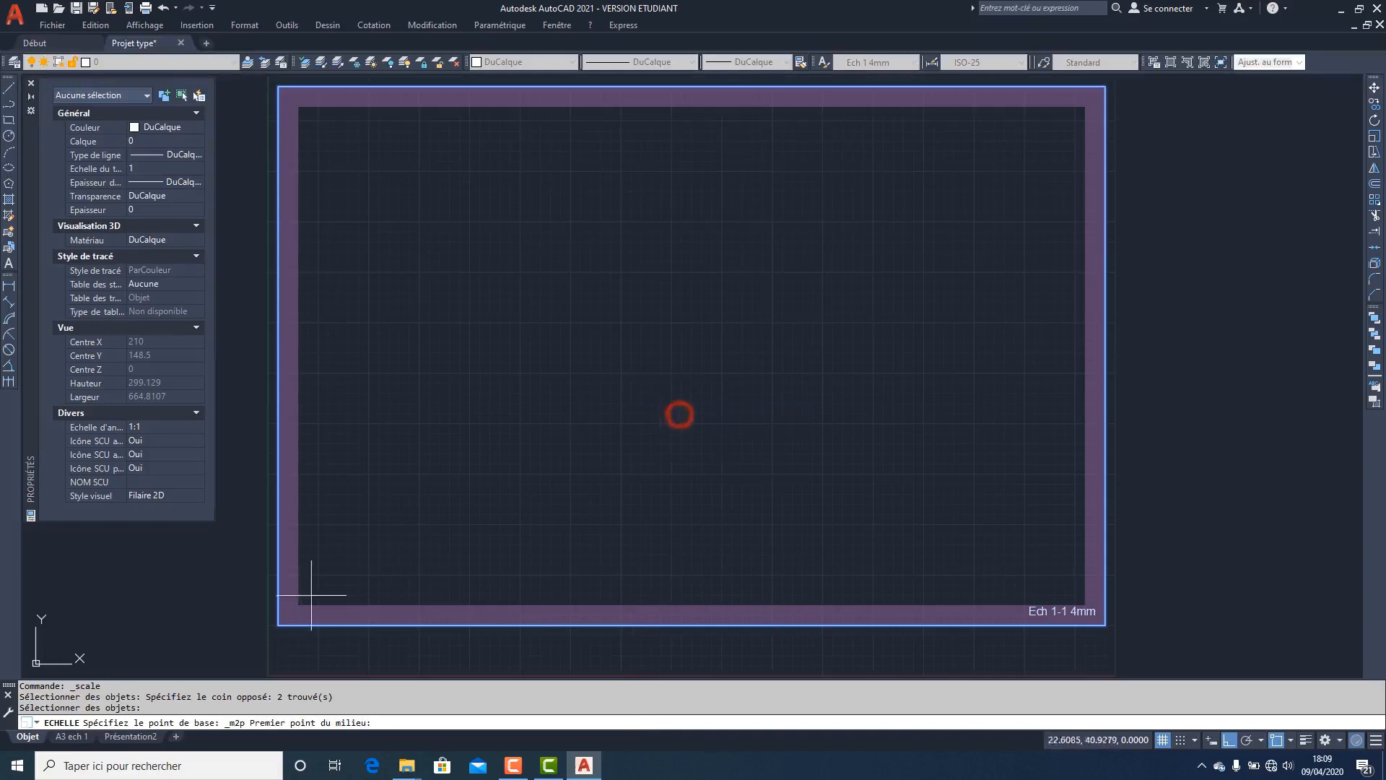
click(278, 624)
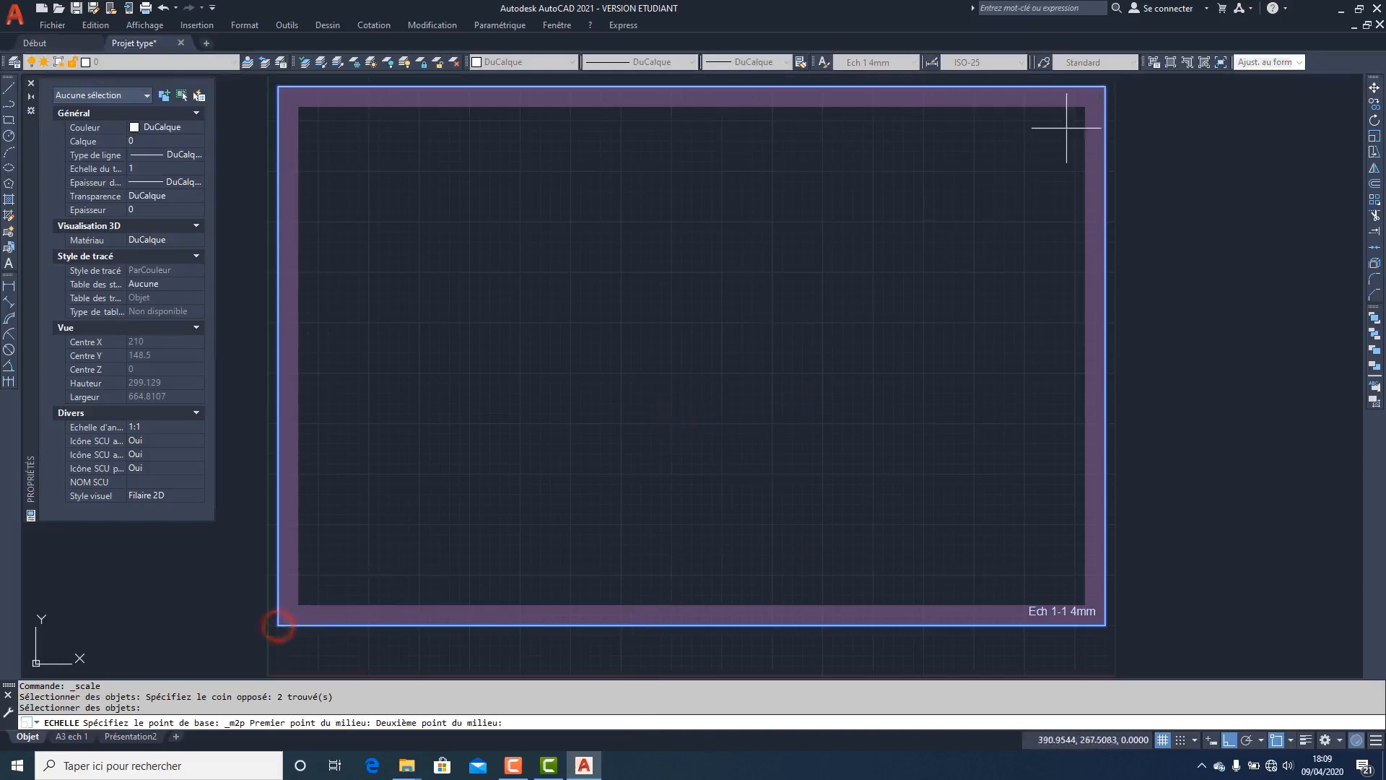
click(1105, 86)
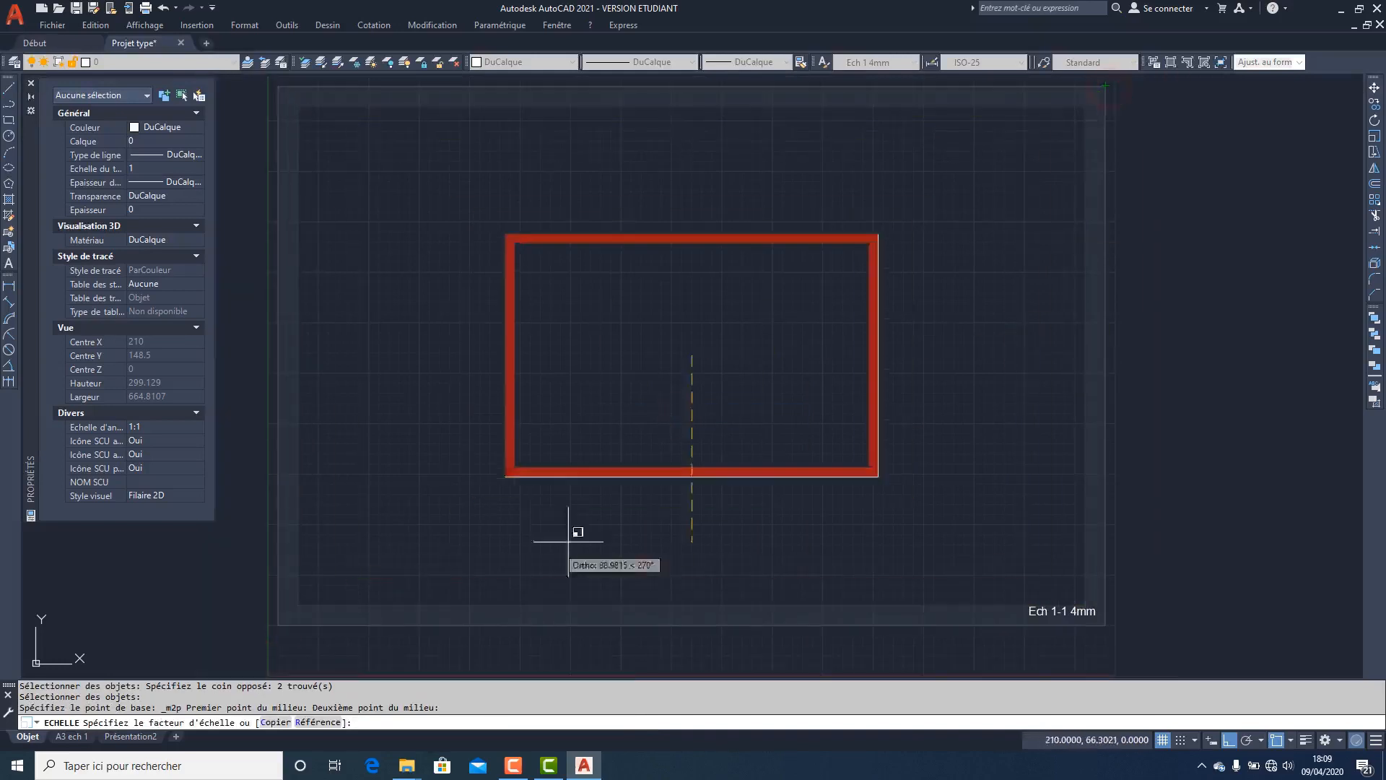
click(273, 722)
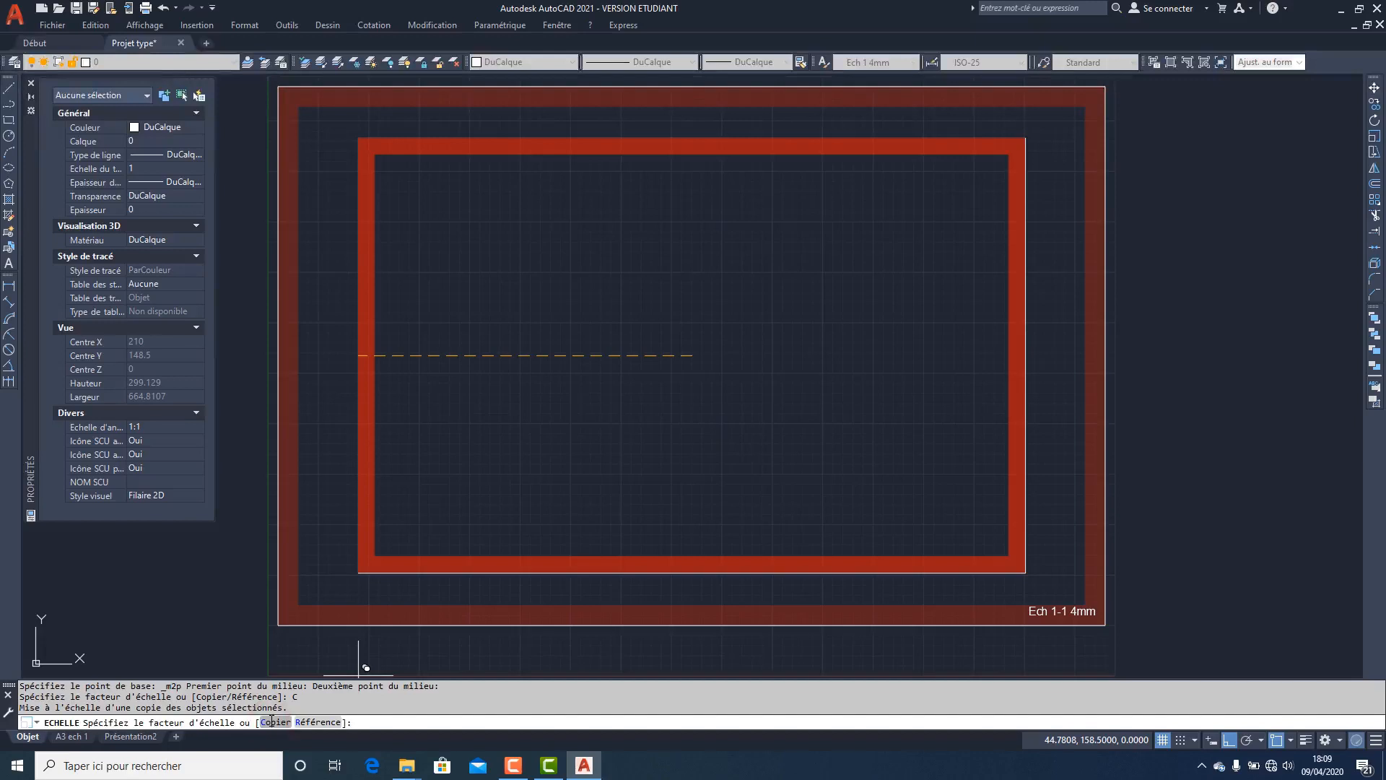
text(10)
key(Return)
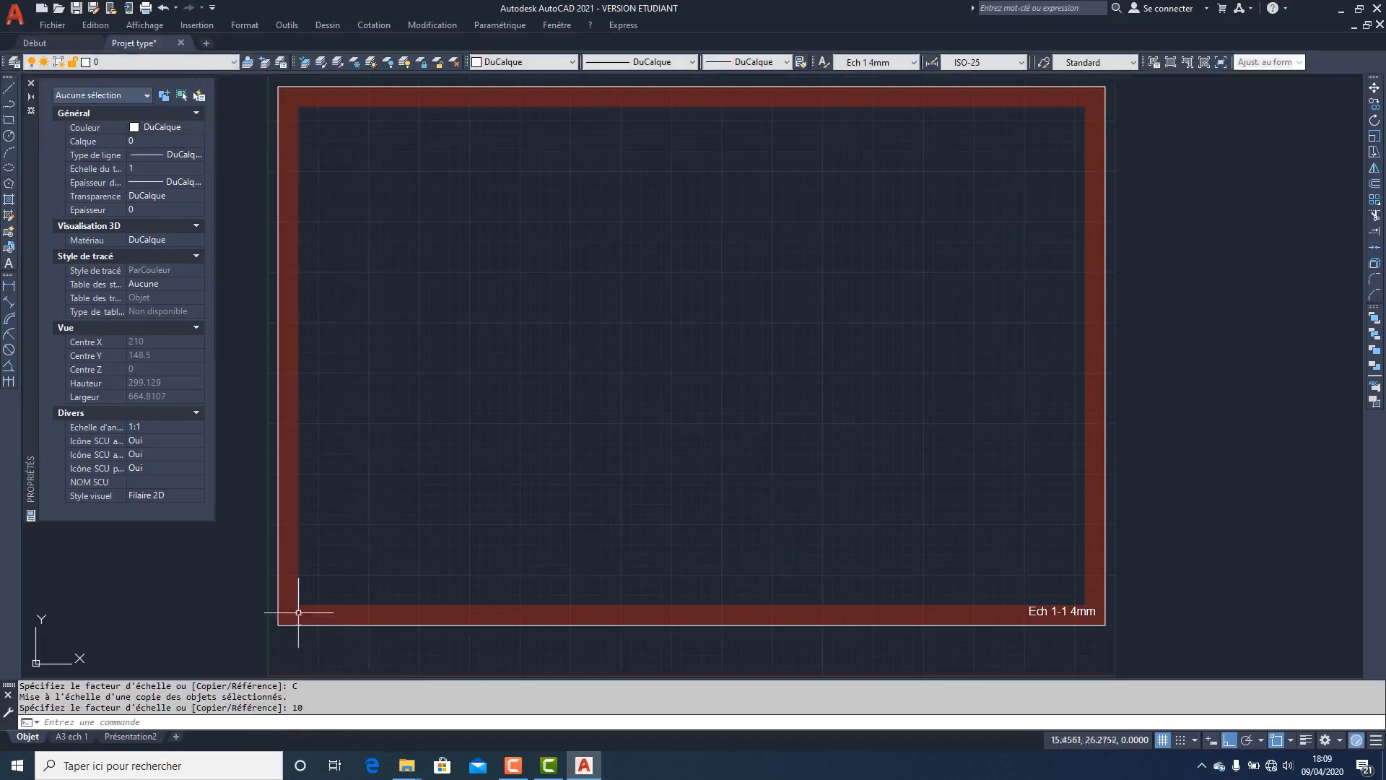
- Colour the enlarged border polyline green (Vert) and deselect it
middle_click(576, 458)
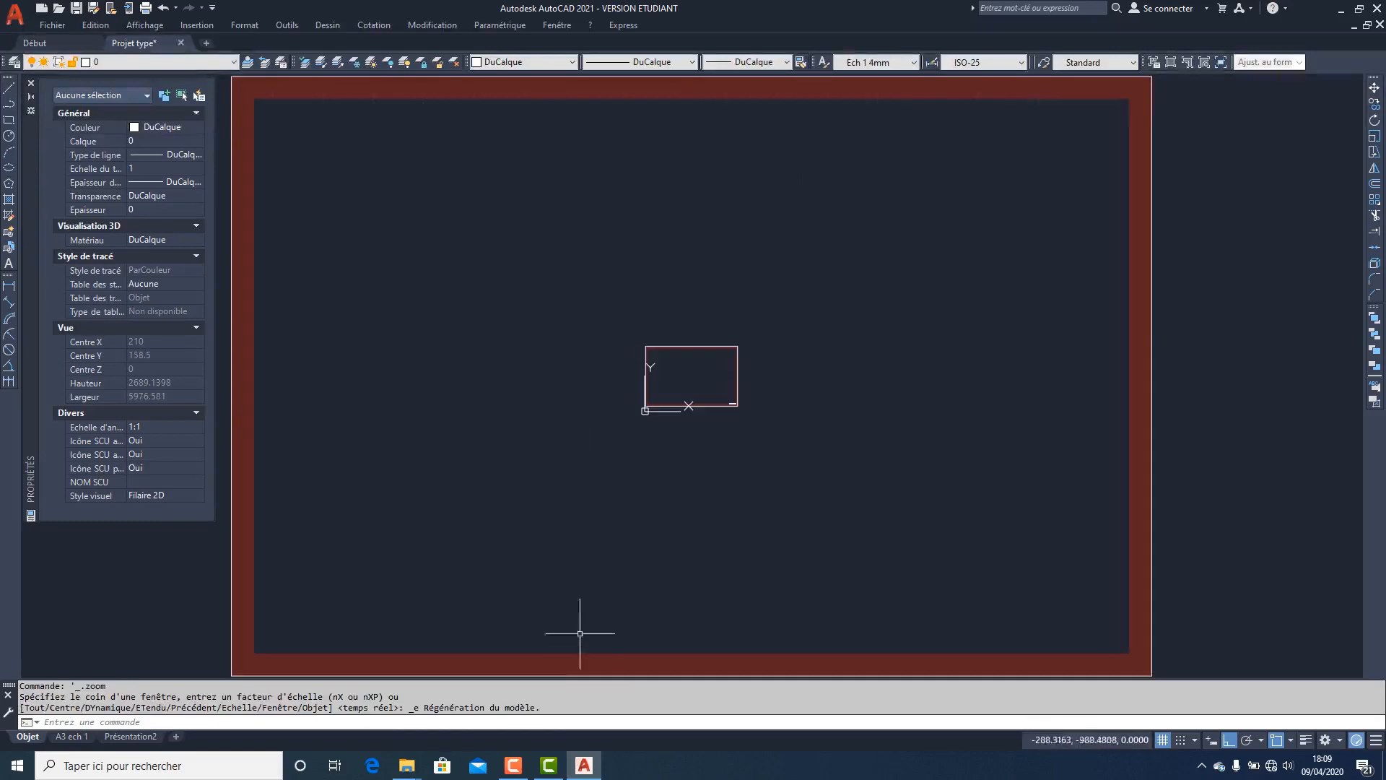
click(603, 635)
click(564, 662)
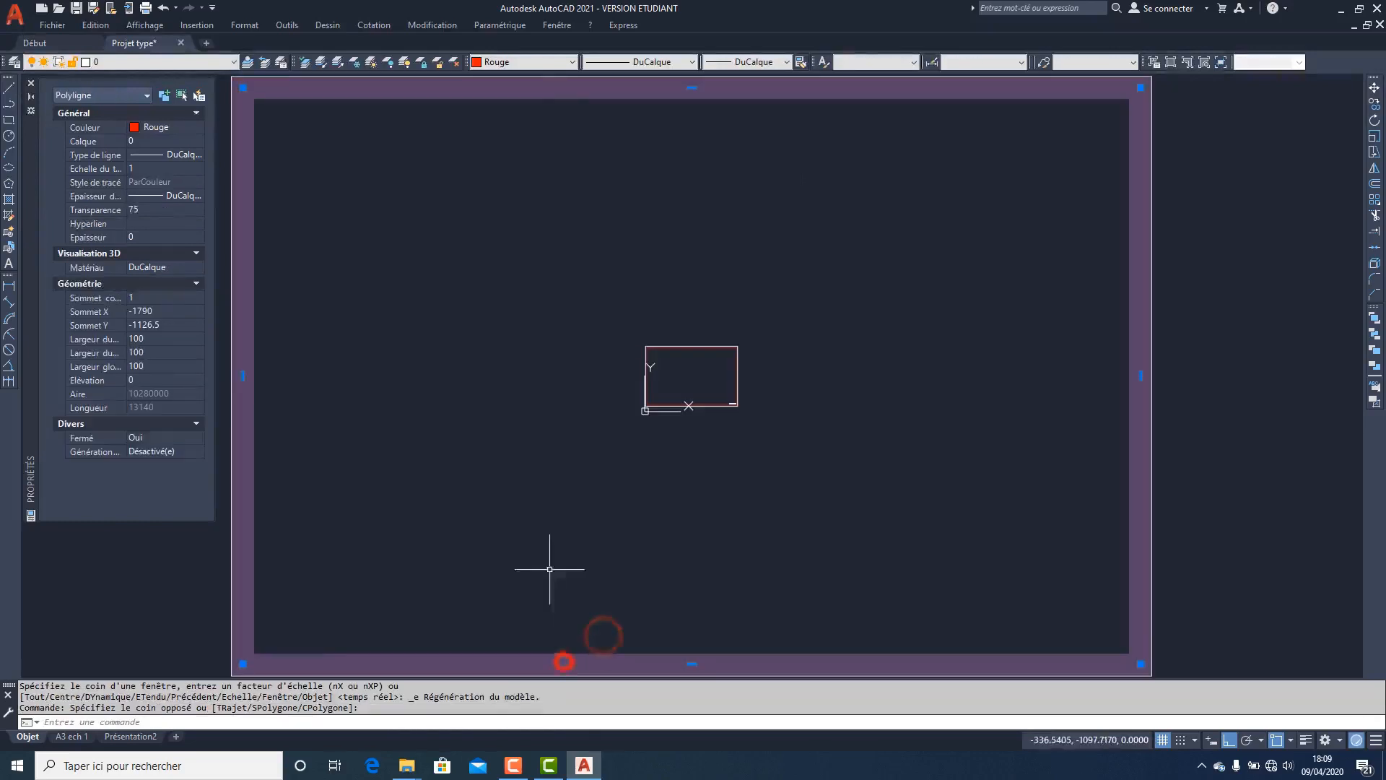
click(532, 62)
click(516, 102)
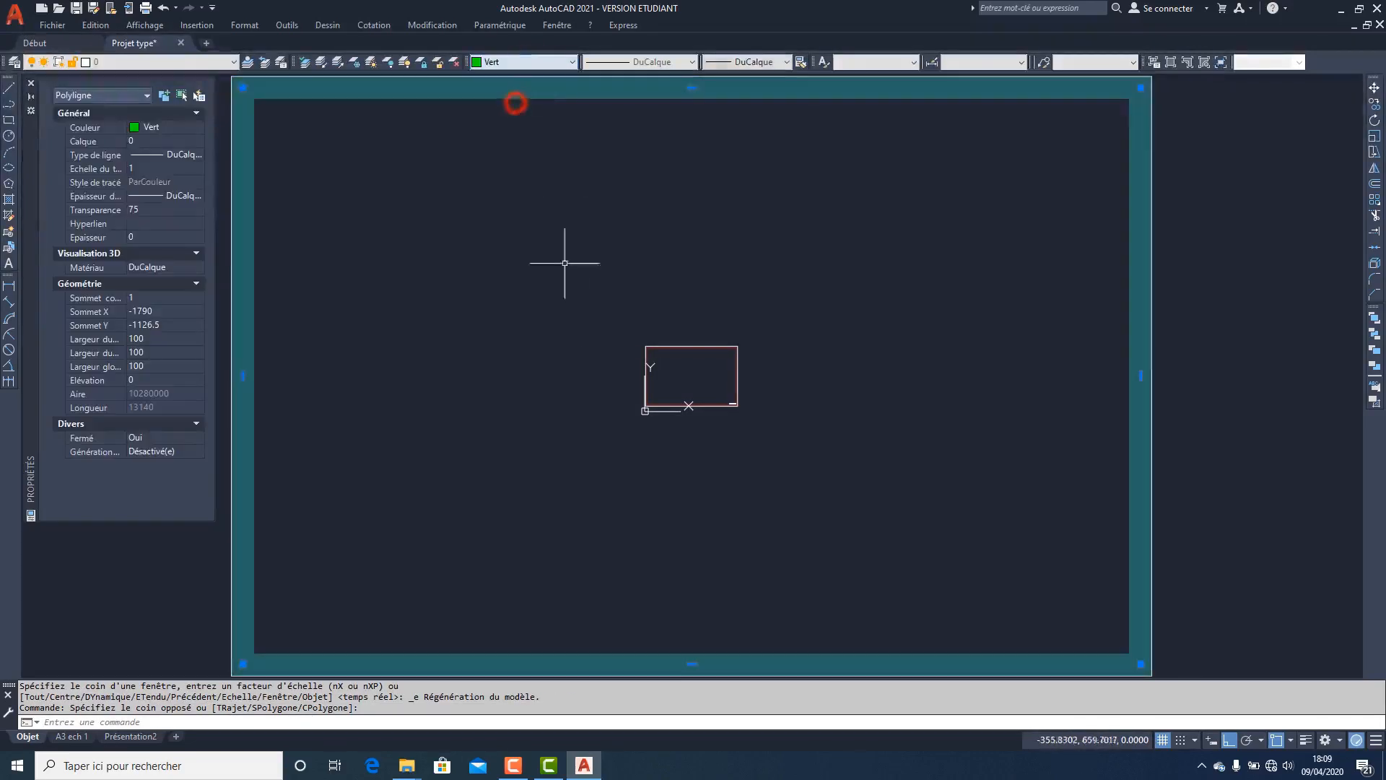
key(Escape)
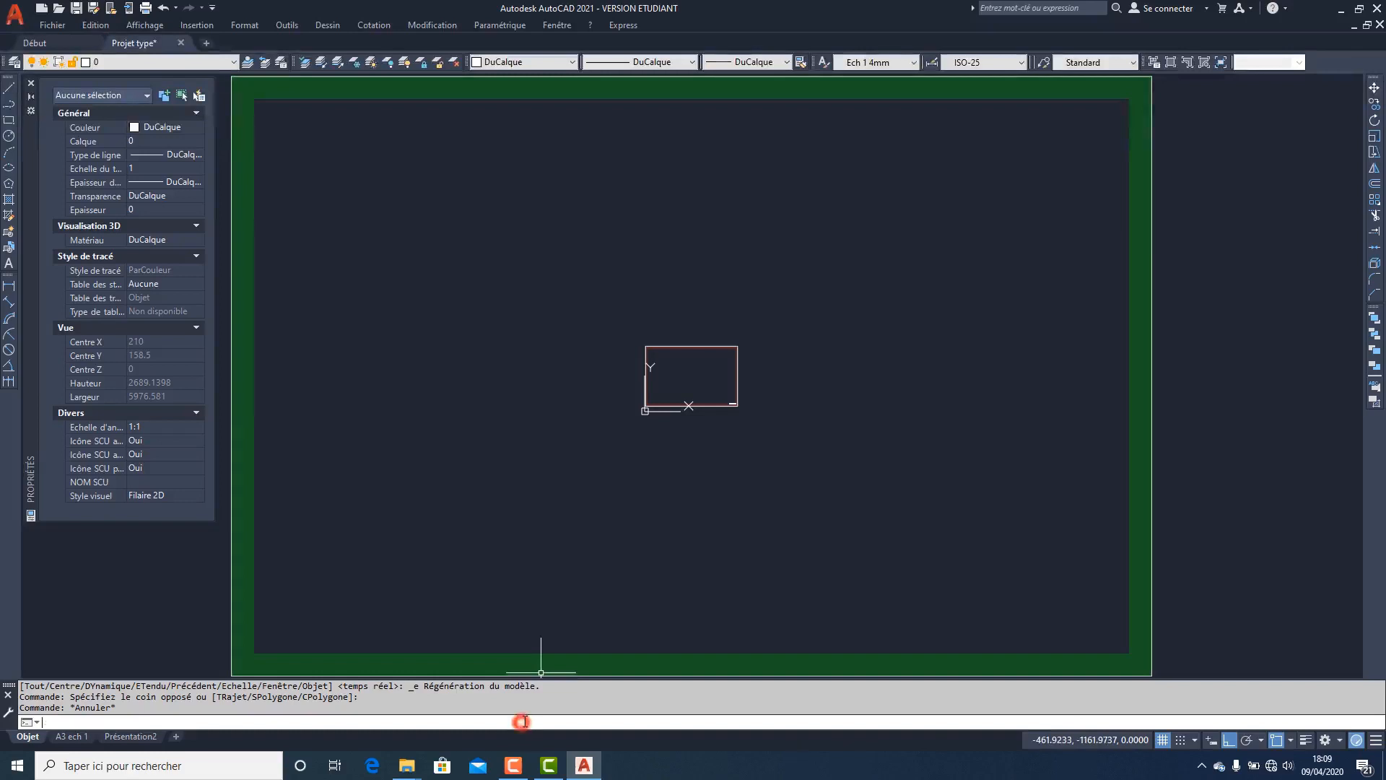
- Copy the red frame's scale label from the inner corner of its border to the matching inner corner of the green border
text(z)
key(Return)
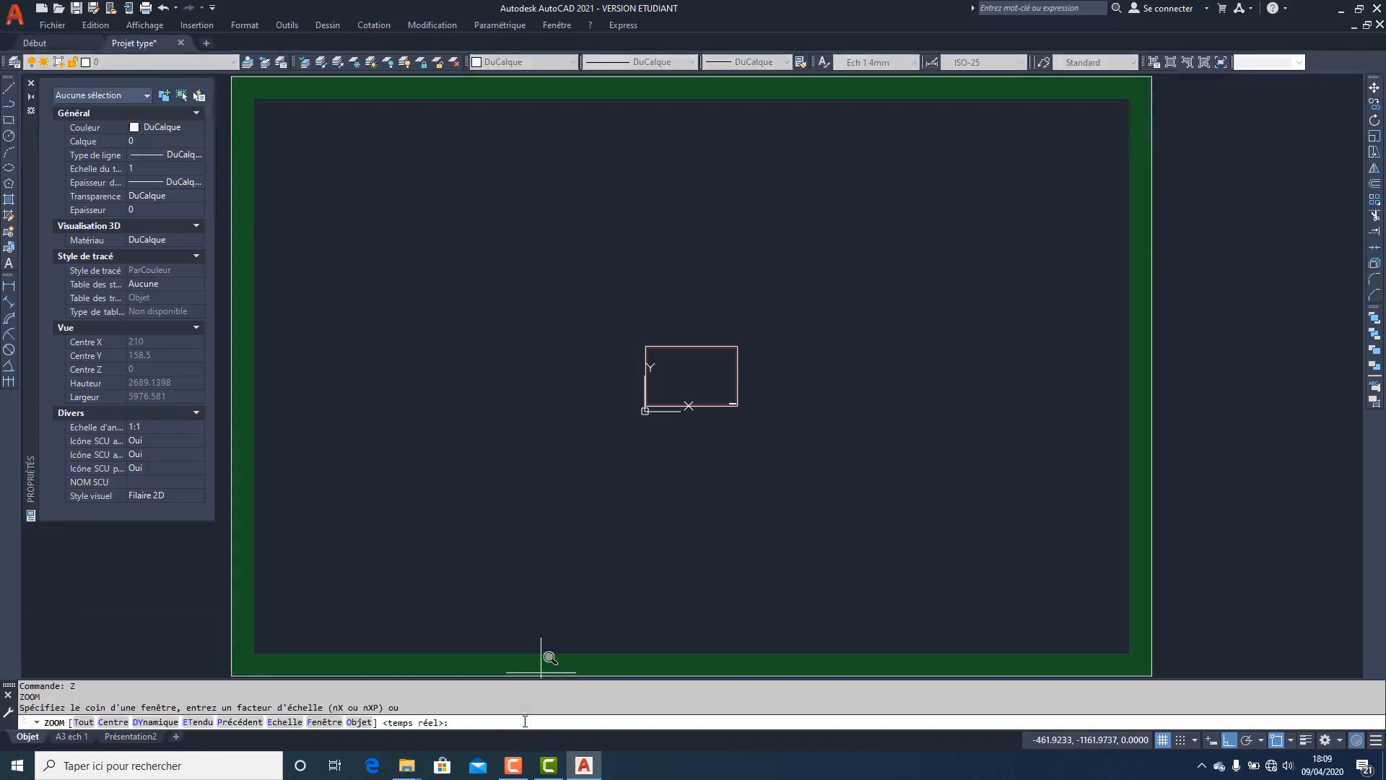
click(239, 722)
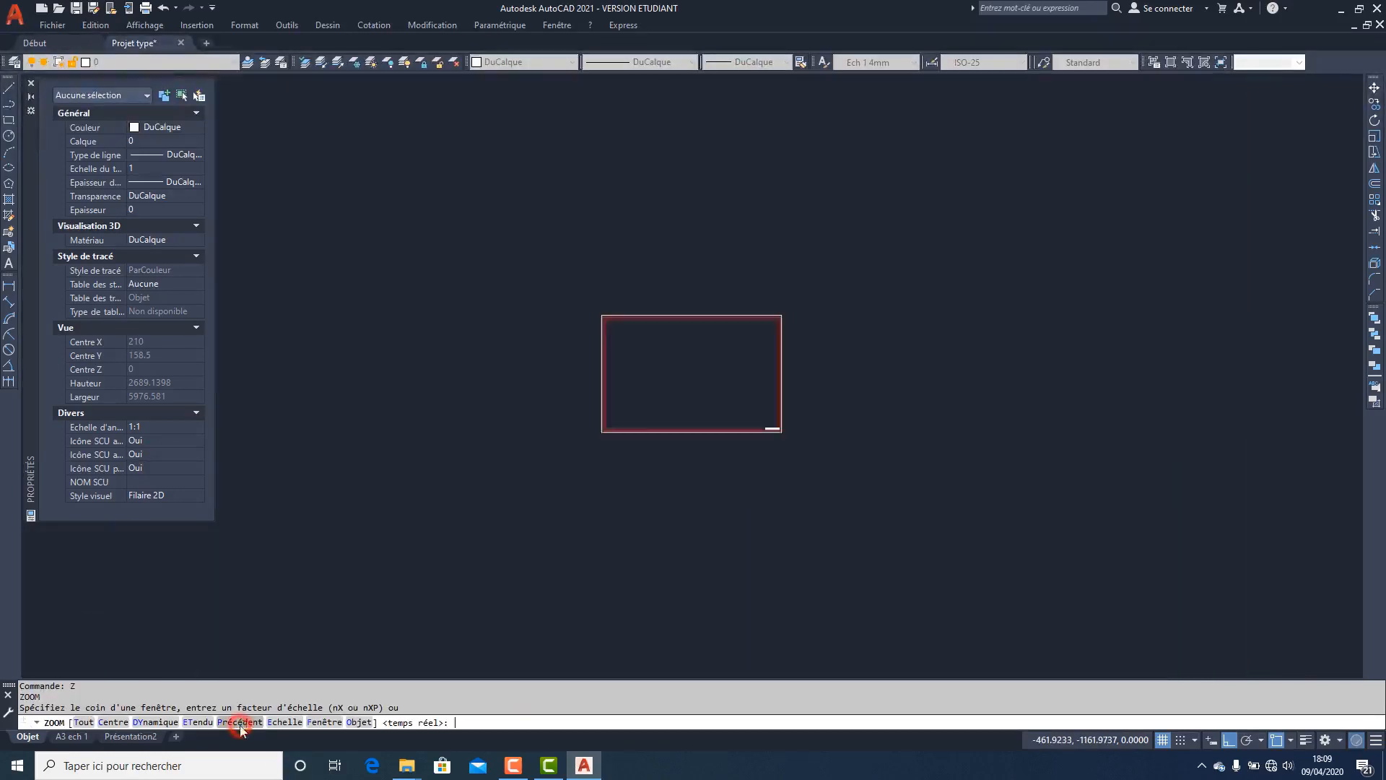
click(938, 502)
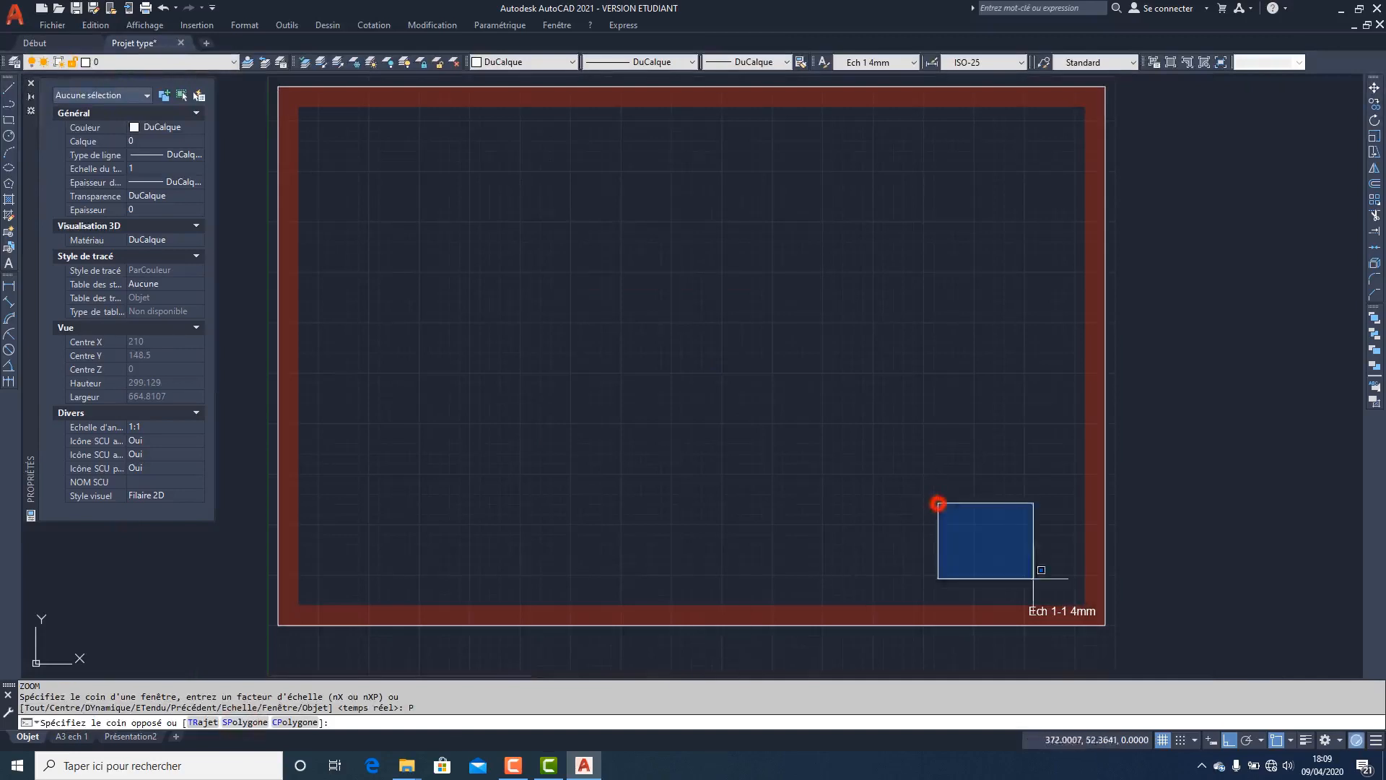
click(1028, 474)
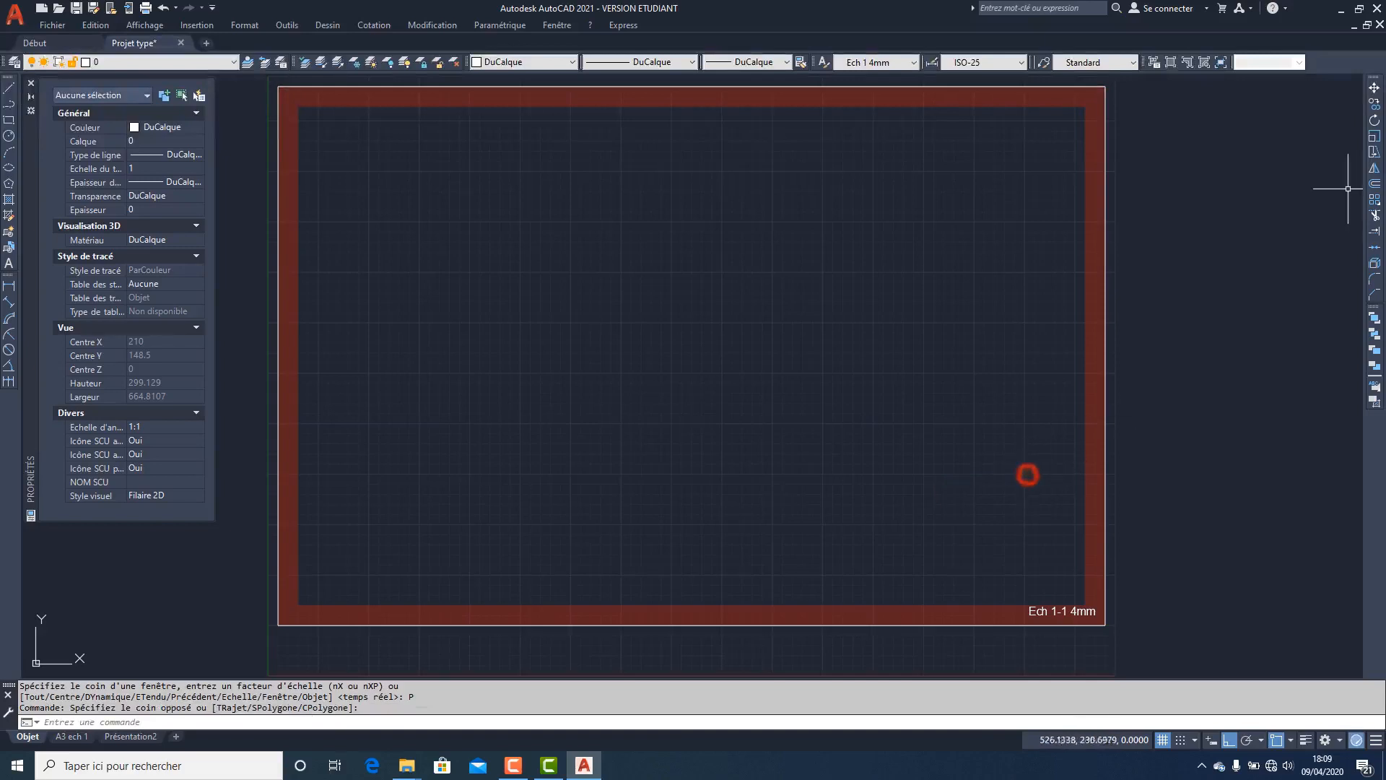
click(1374, 105)
click(926, 493)
click(1200, 651)
key(Return)
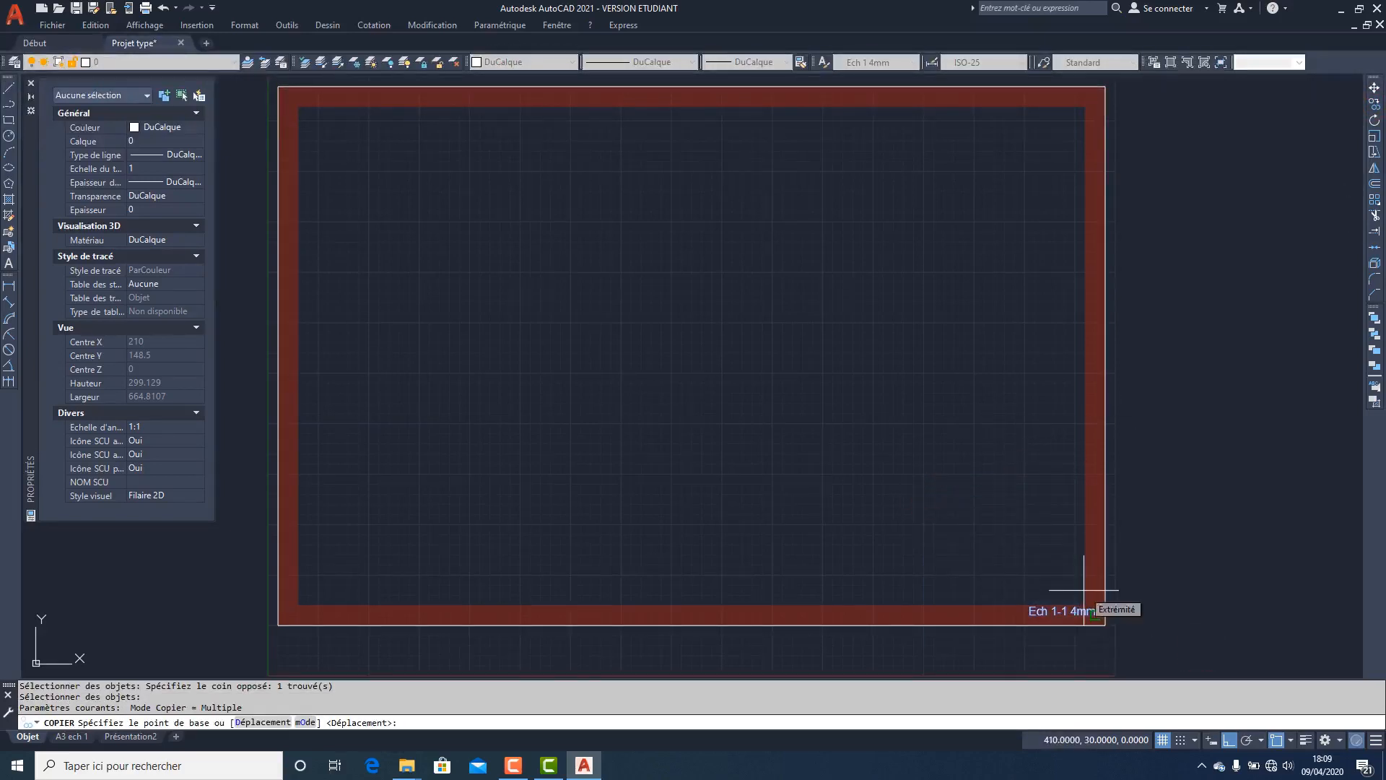
click(1083, 591)
middle_click(965, 533)
middle_click(965, 533)
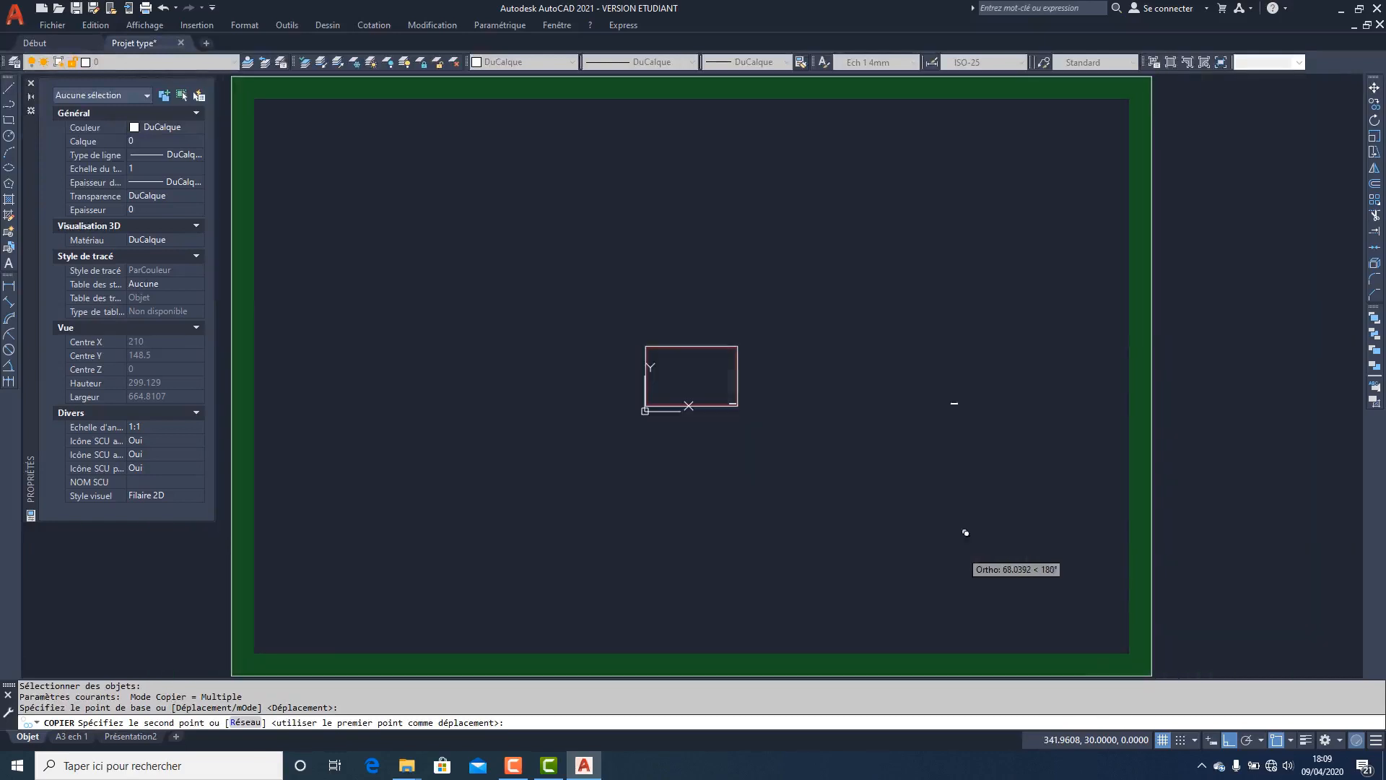
click(1090, 650)
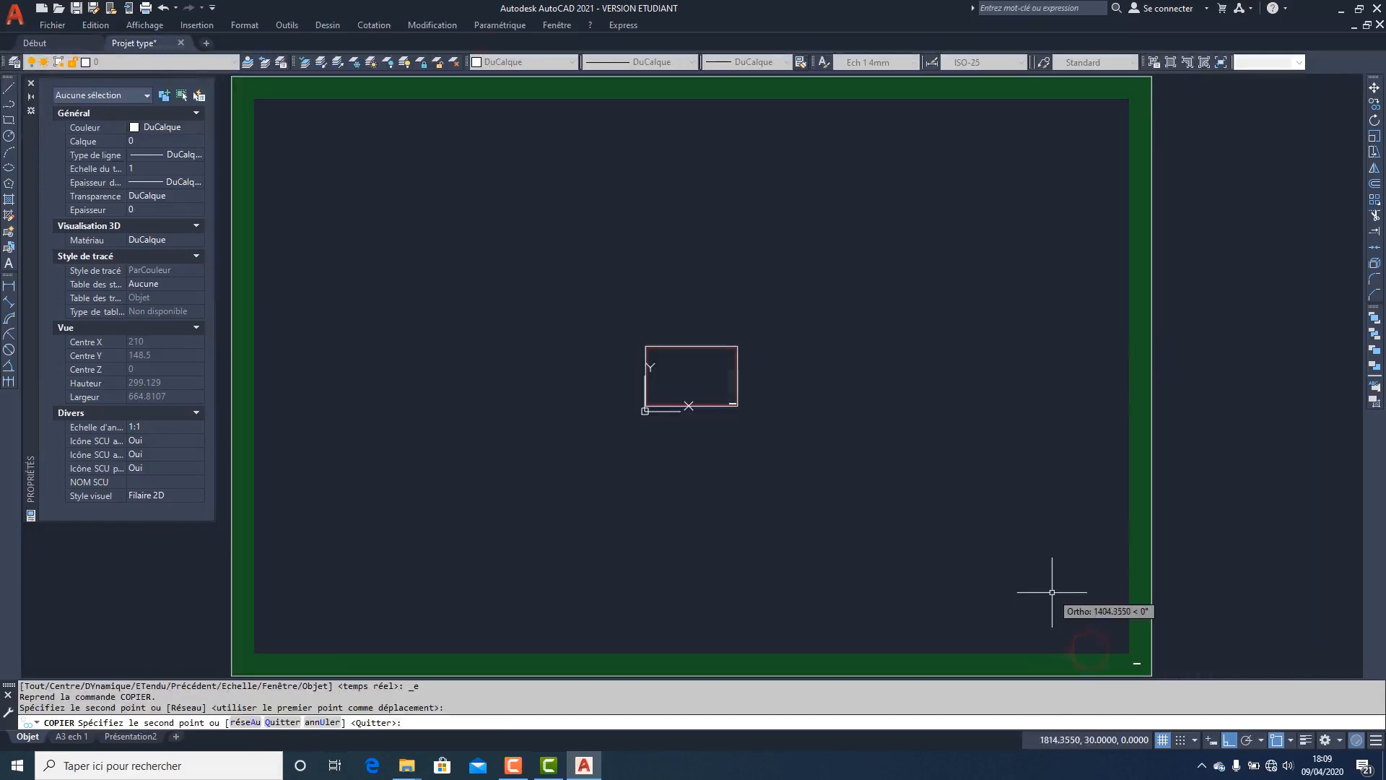
key(Return)
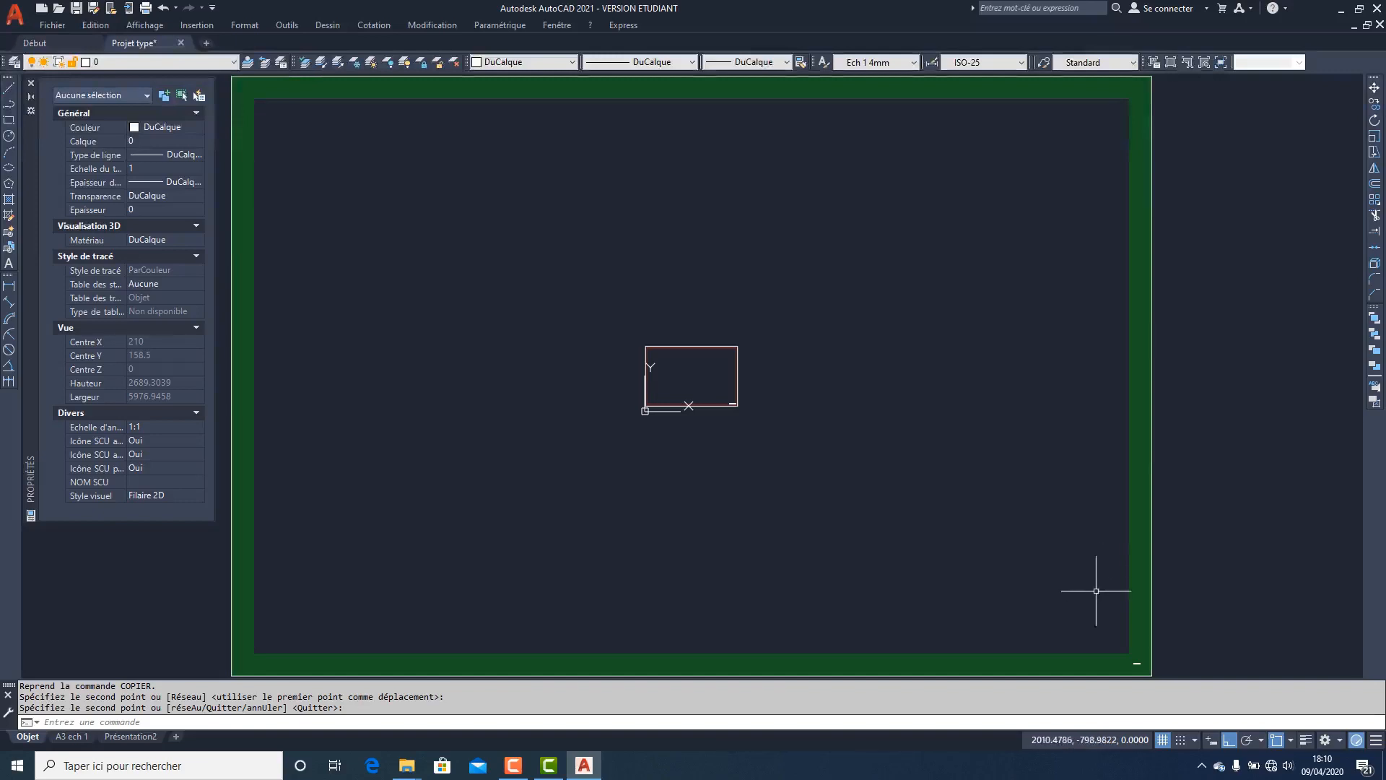
- Create a text style named "Ech 10 40mm" with a height of 40, based on the "Ech 1 4mm" style
click(823, 63)
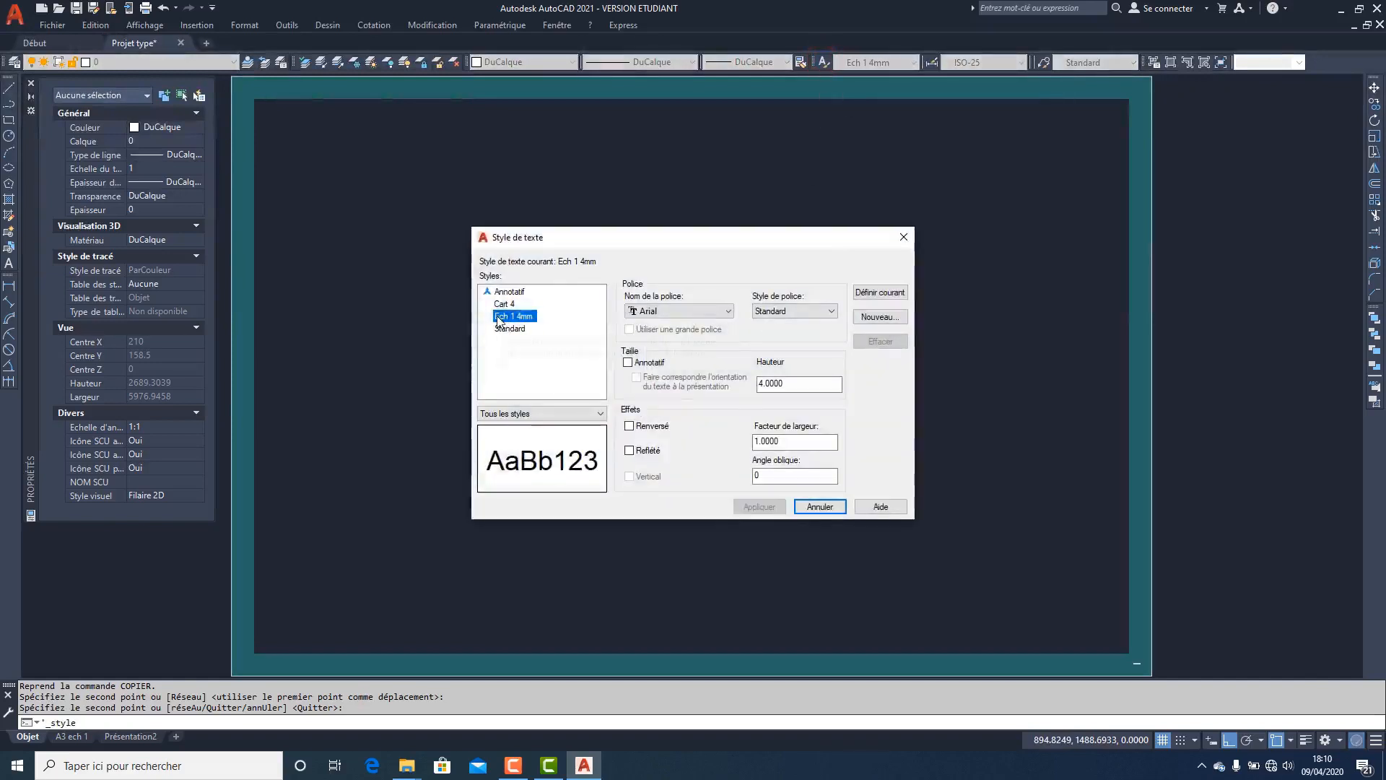
click(880, 317)
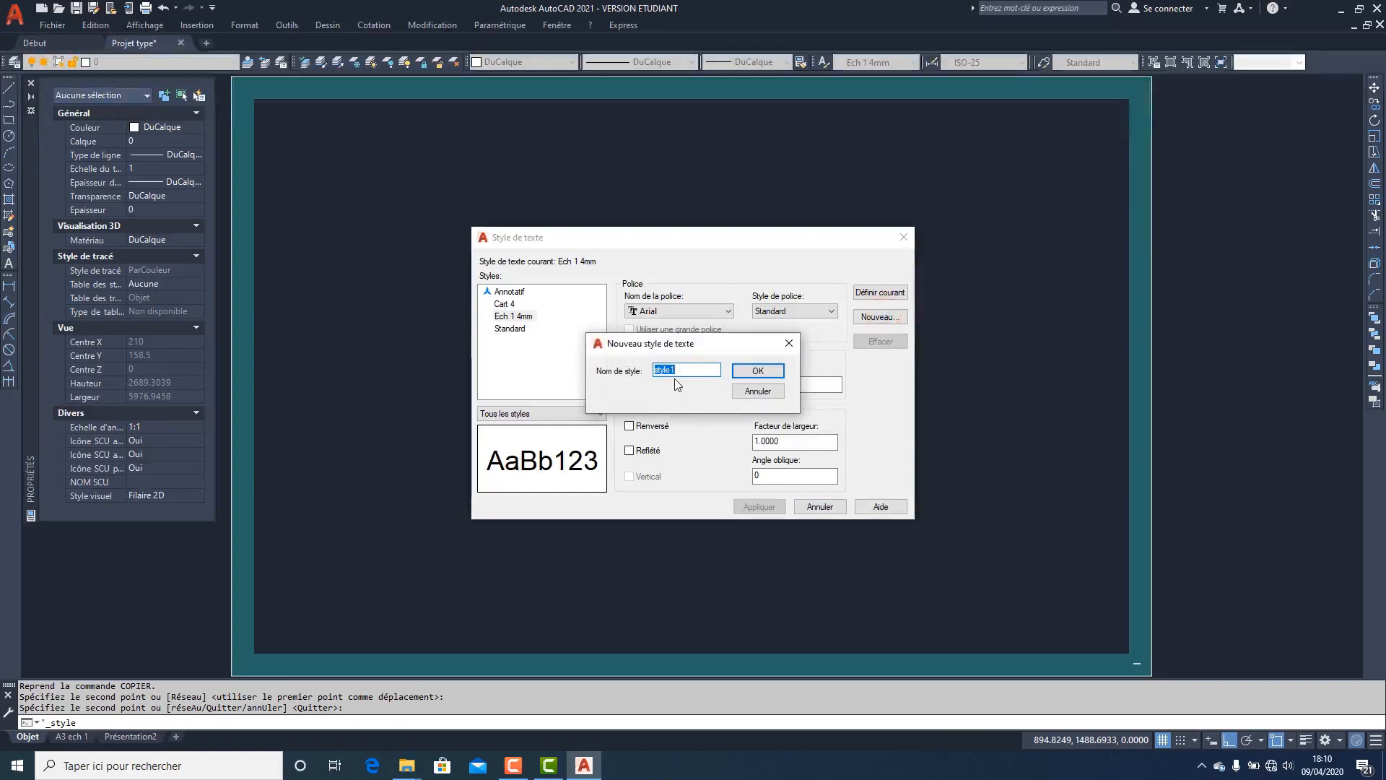
text(Ech 10 4mm)
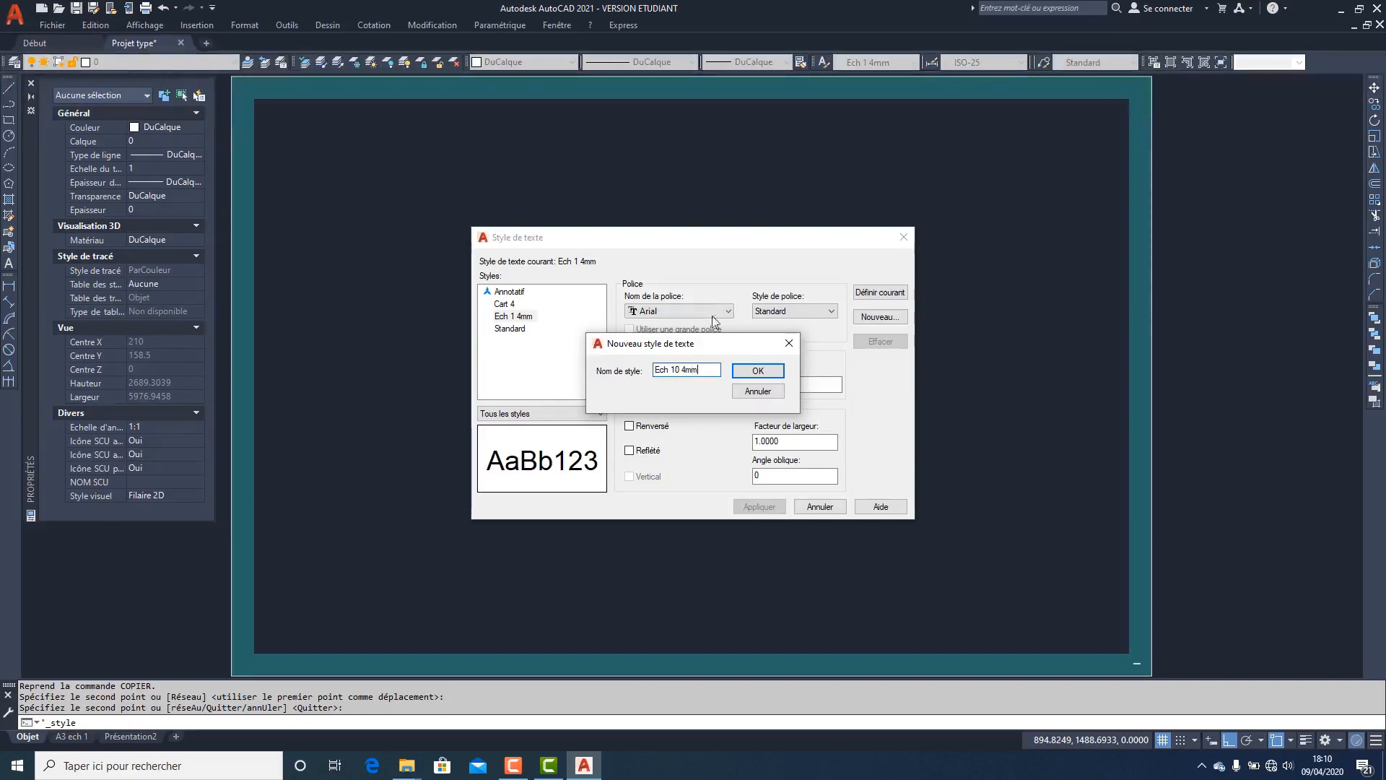
click(684, 370)
text(0)
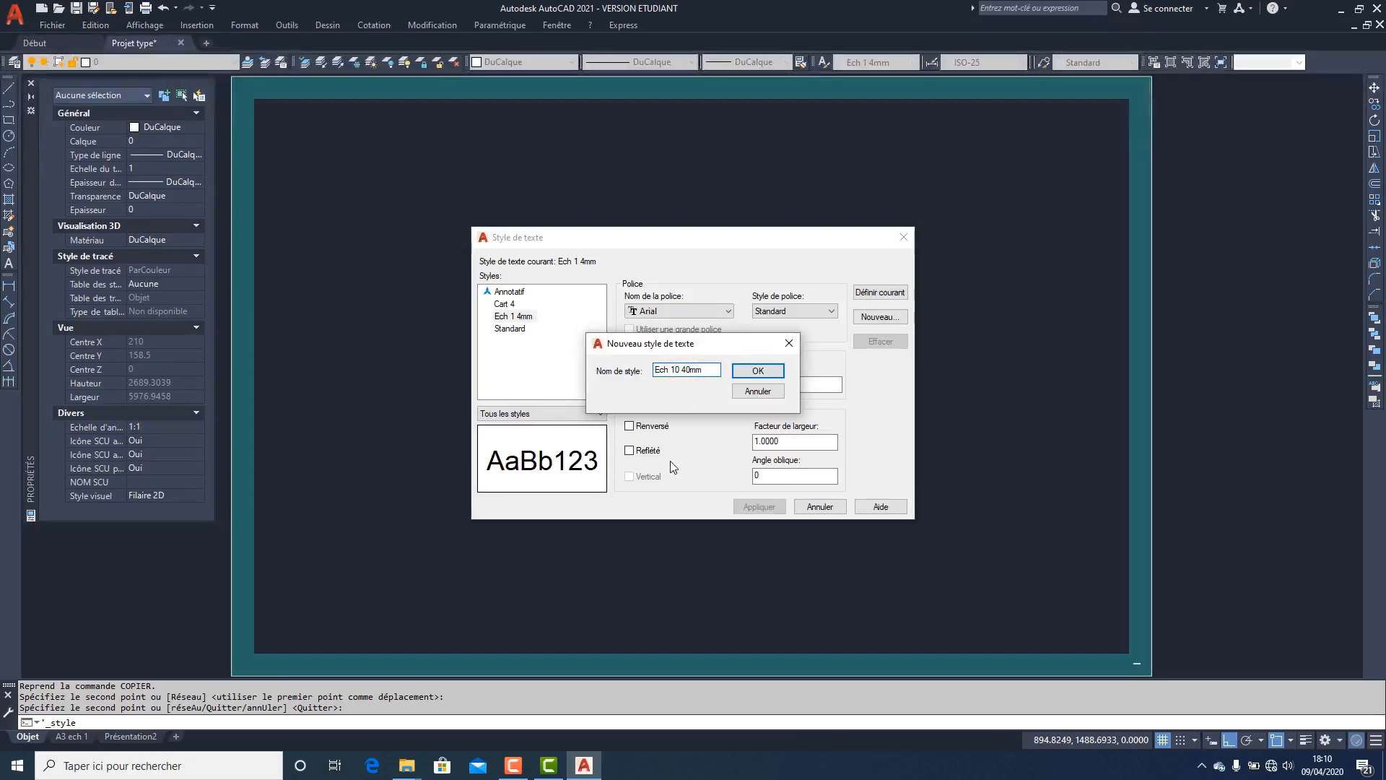
click(759, 371)
double_click(790, 383)
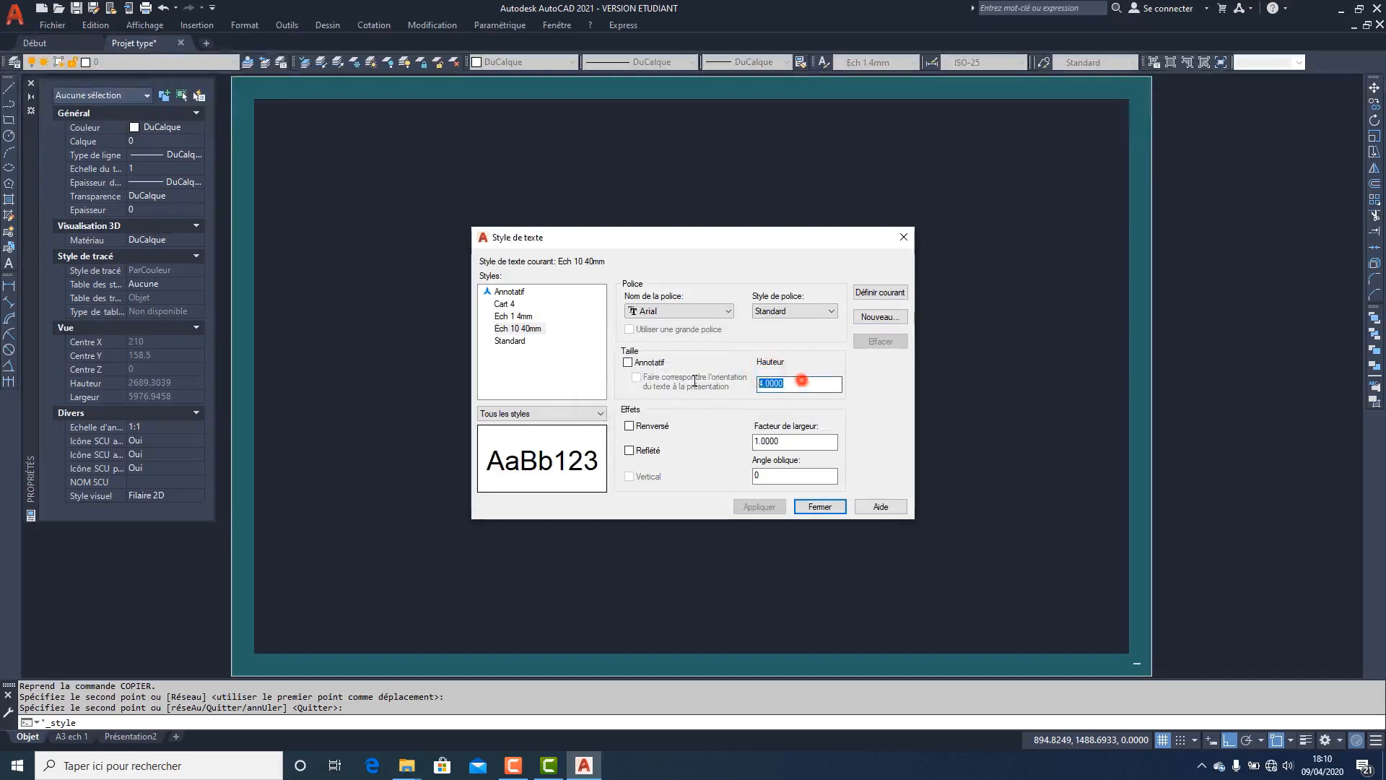
text(40)
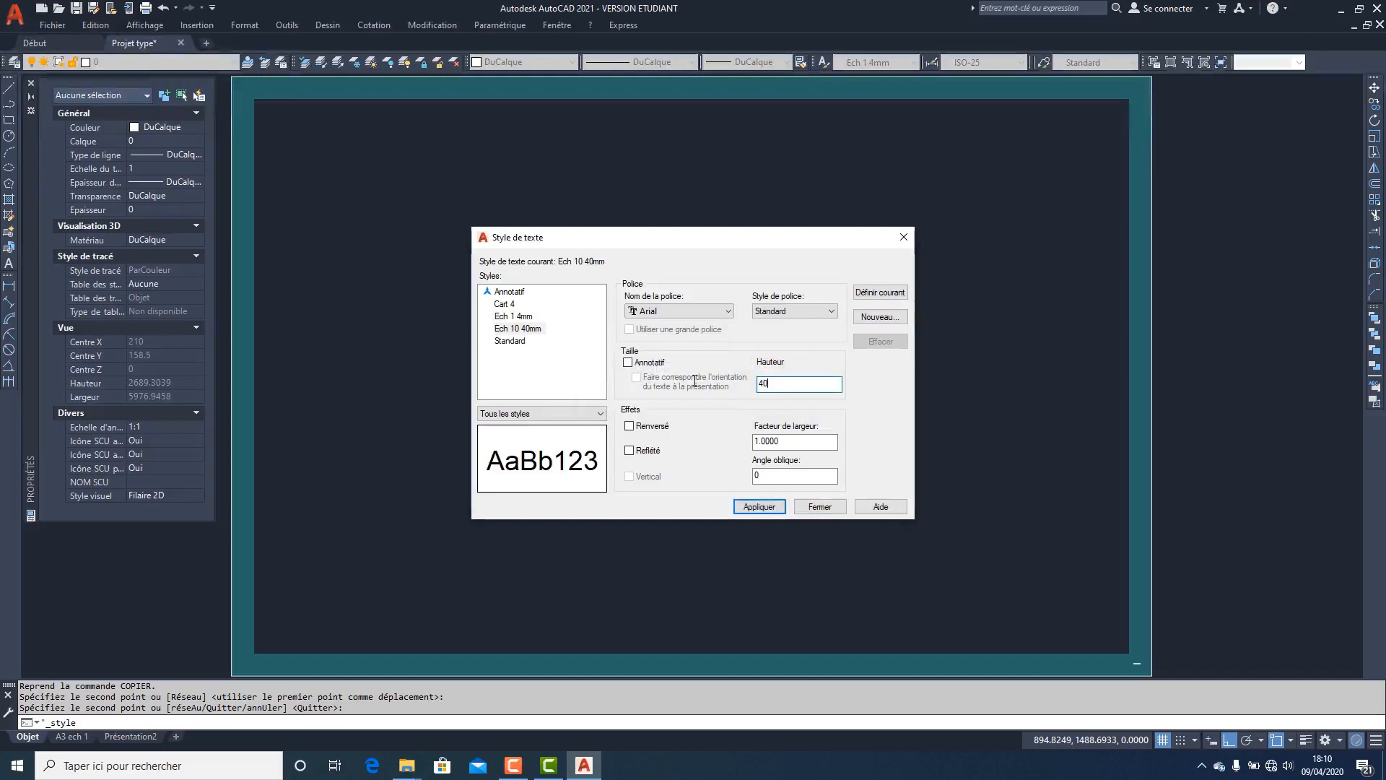
click(757, 508)
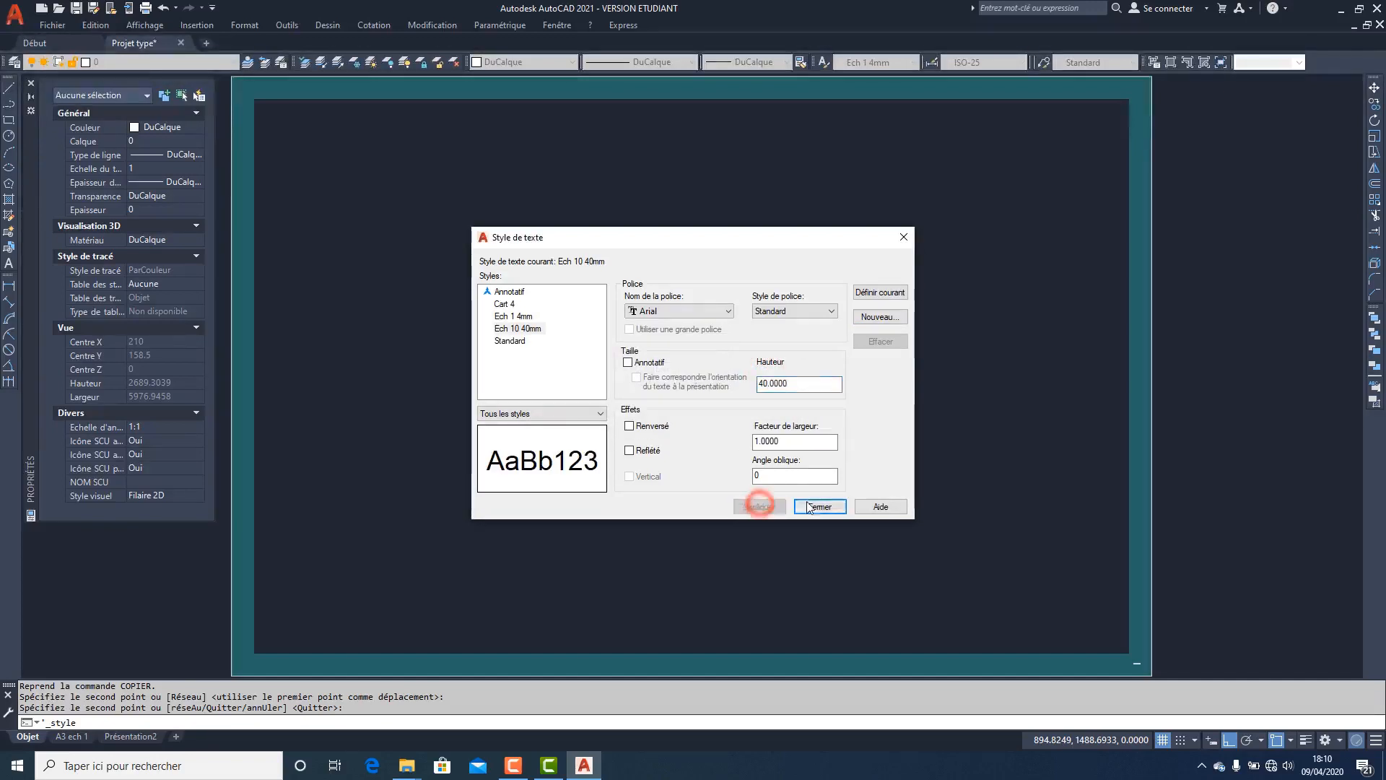
click(808, 504)
- Apply the "Ech 10 40mm" style to the green frame's label and widen its text box to fit on one line
click(1040, 561)
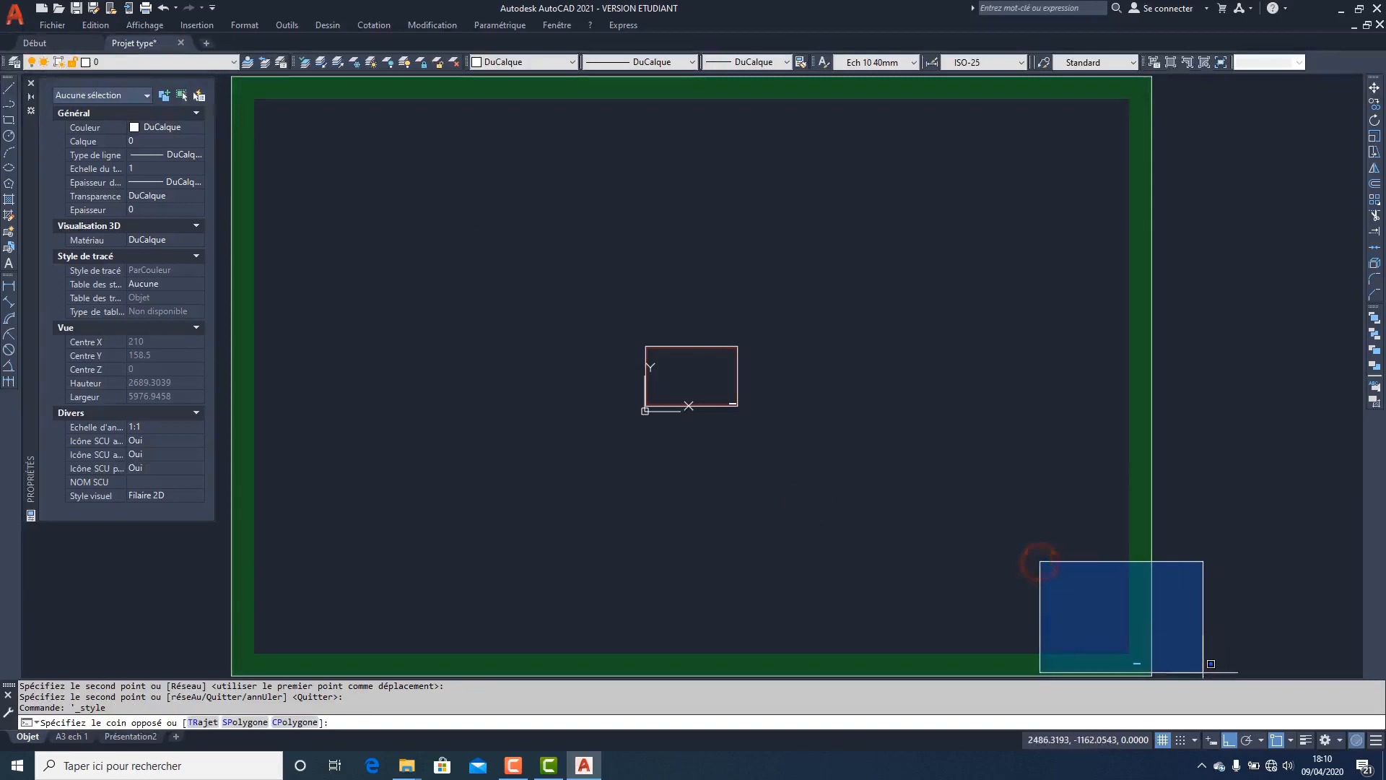
click(1203, 674)
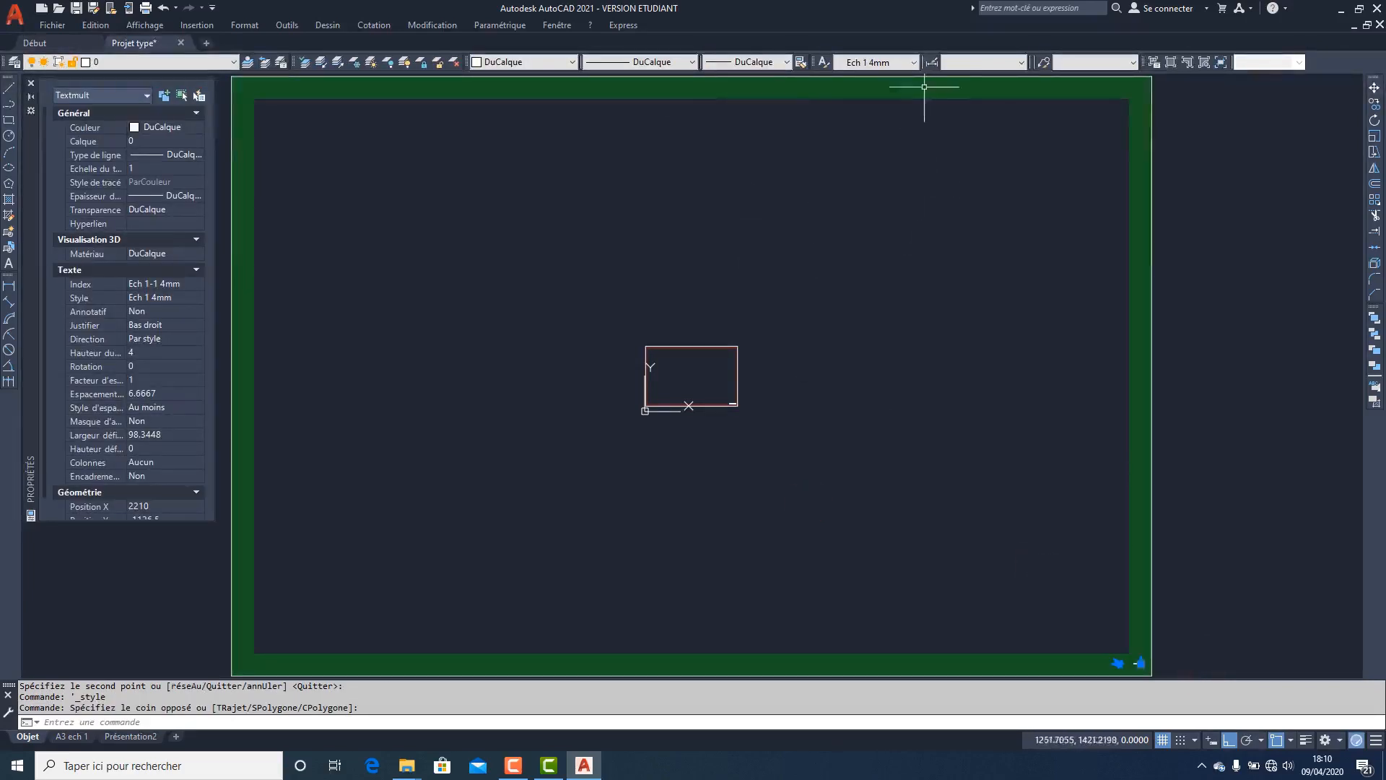
click(888, 65)
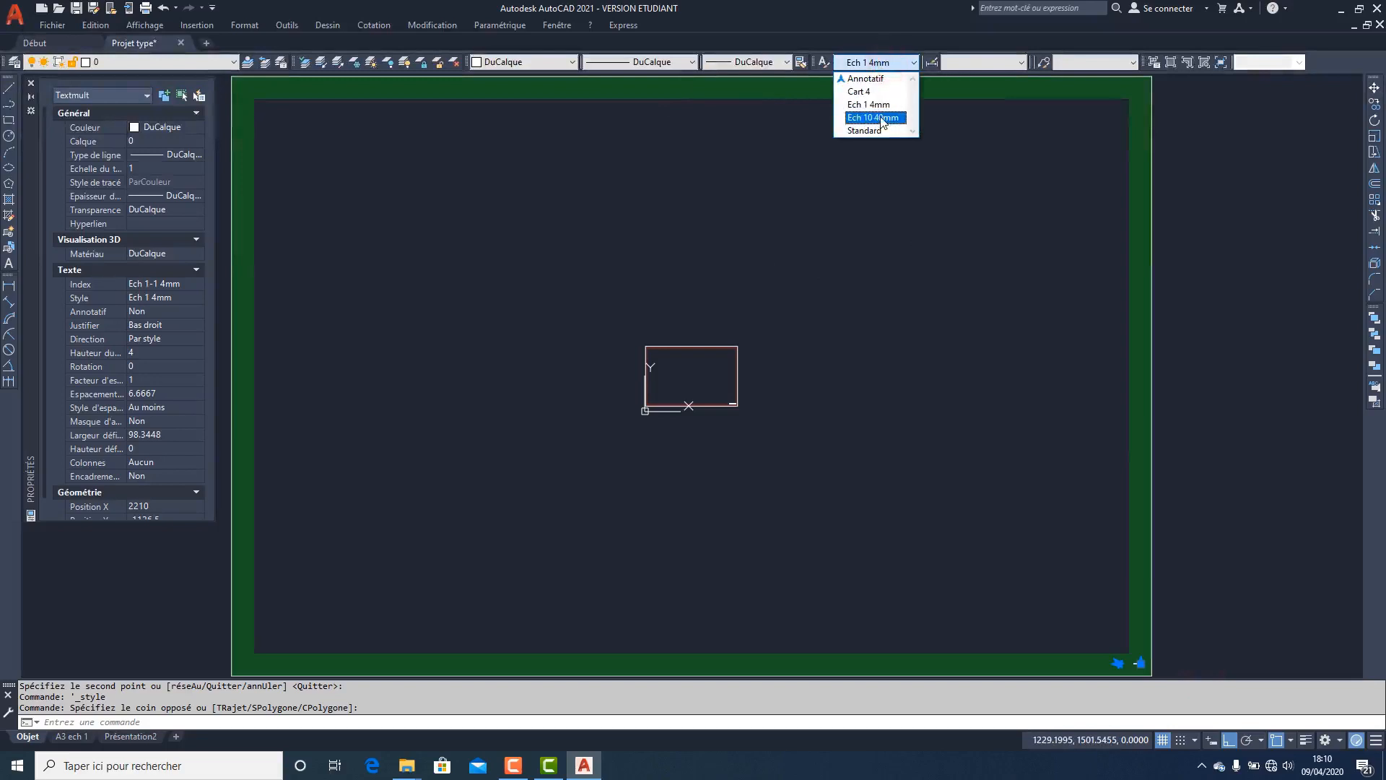
click(878, 117)
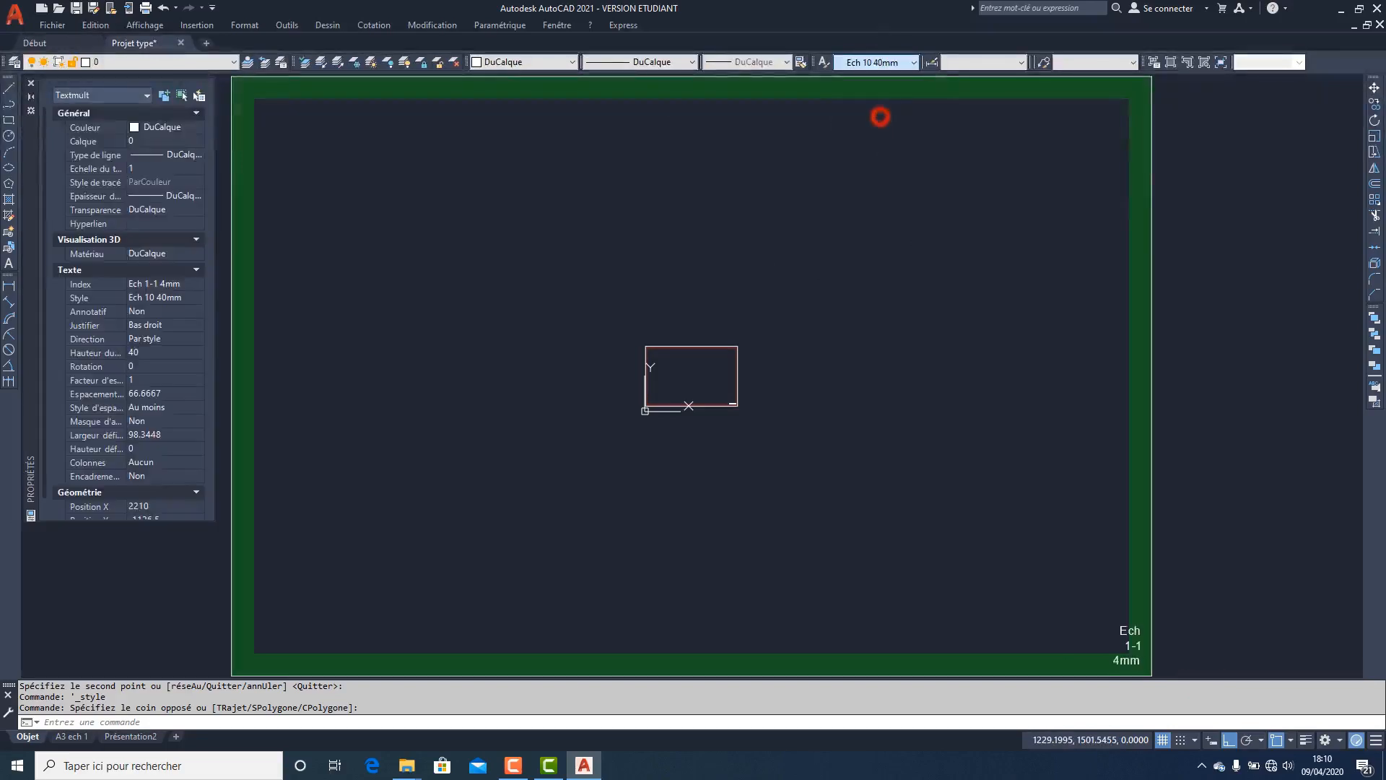
click(1118, 625)
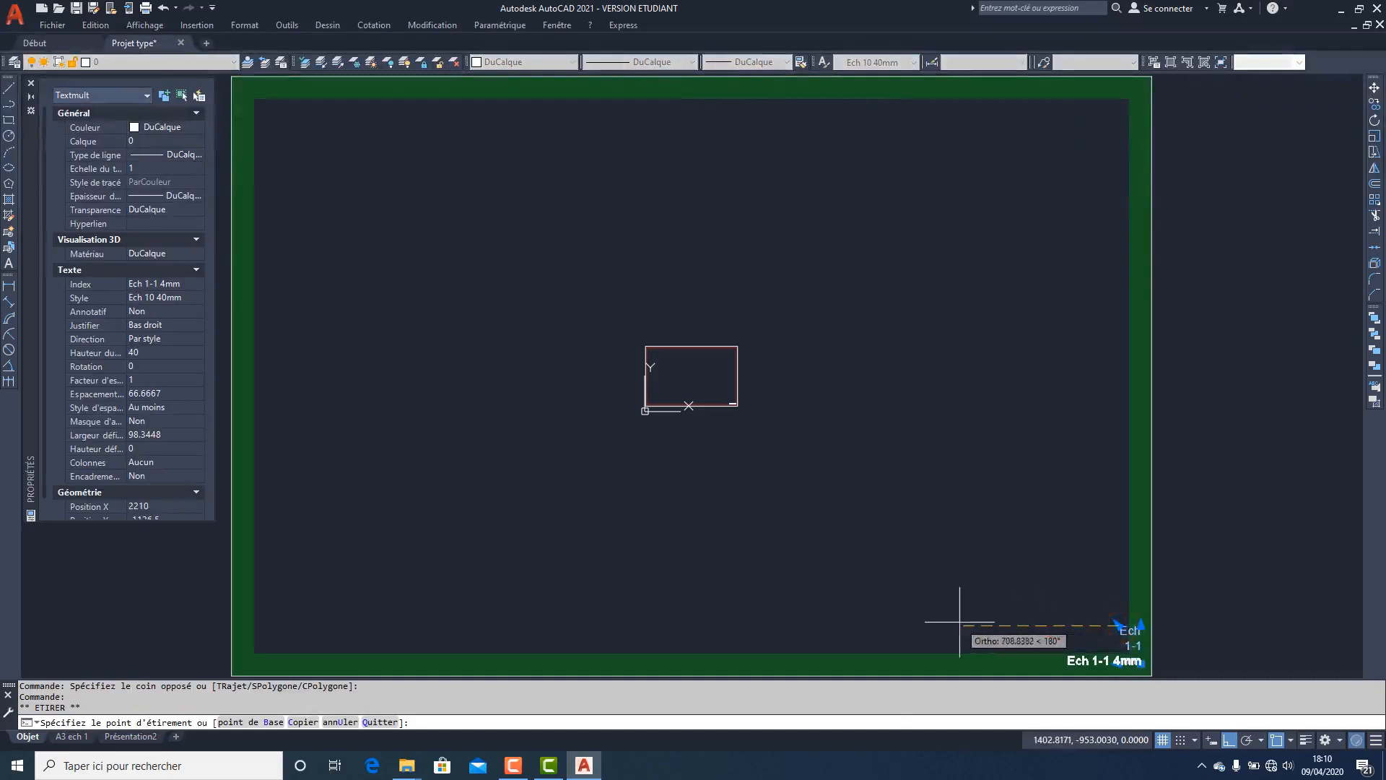
key(Escape)
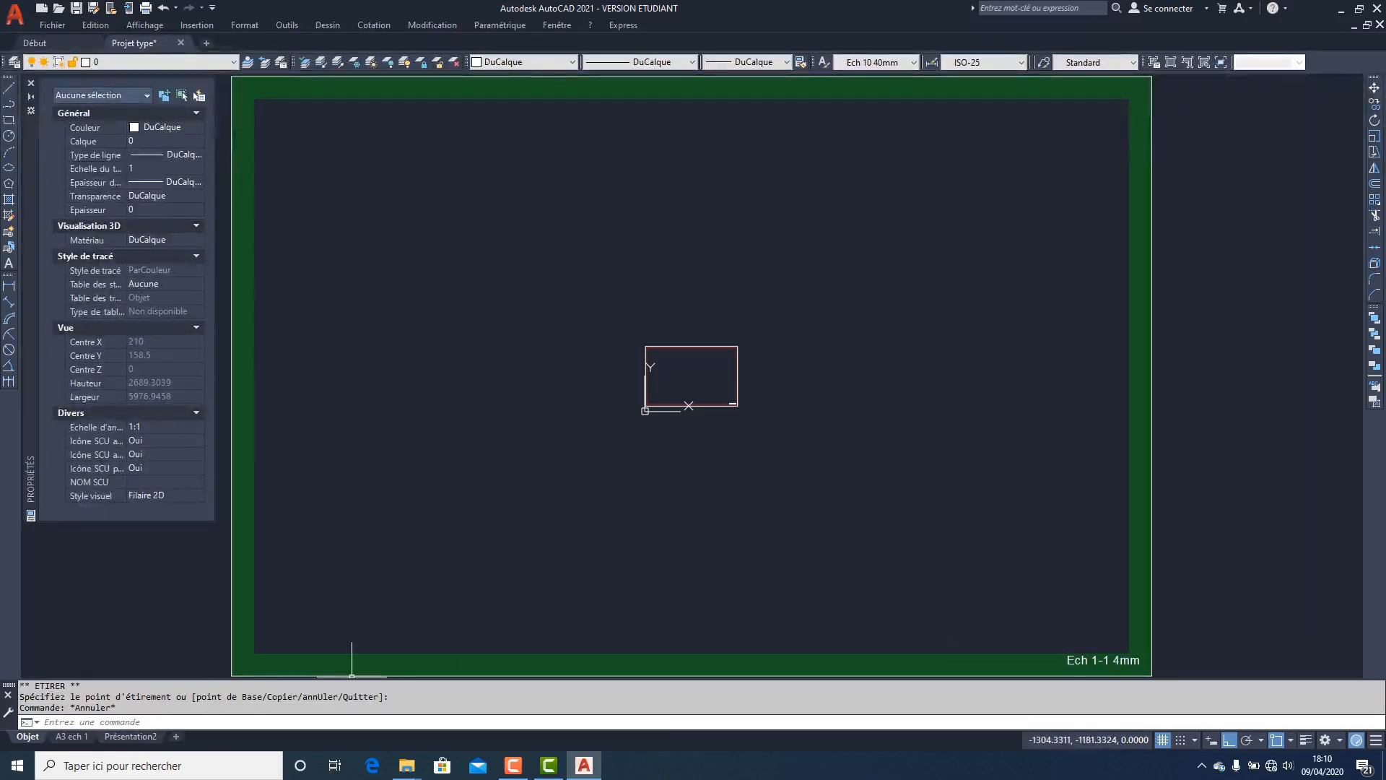
- Delete the "Présentation2" layout
right_click(124, 736)
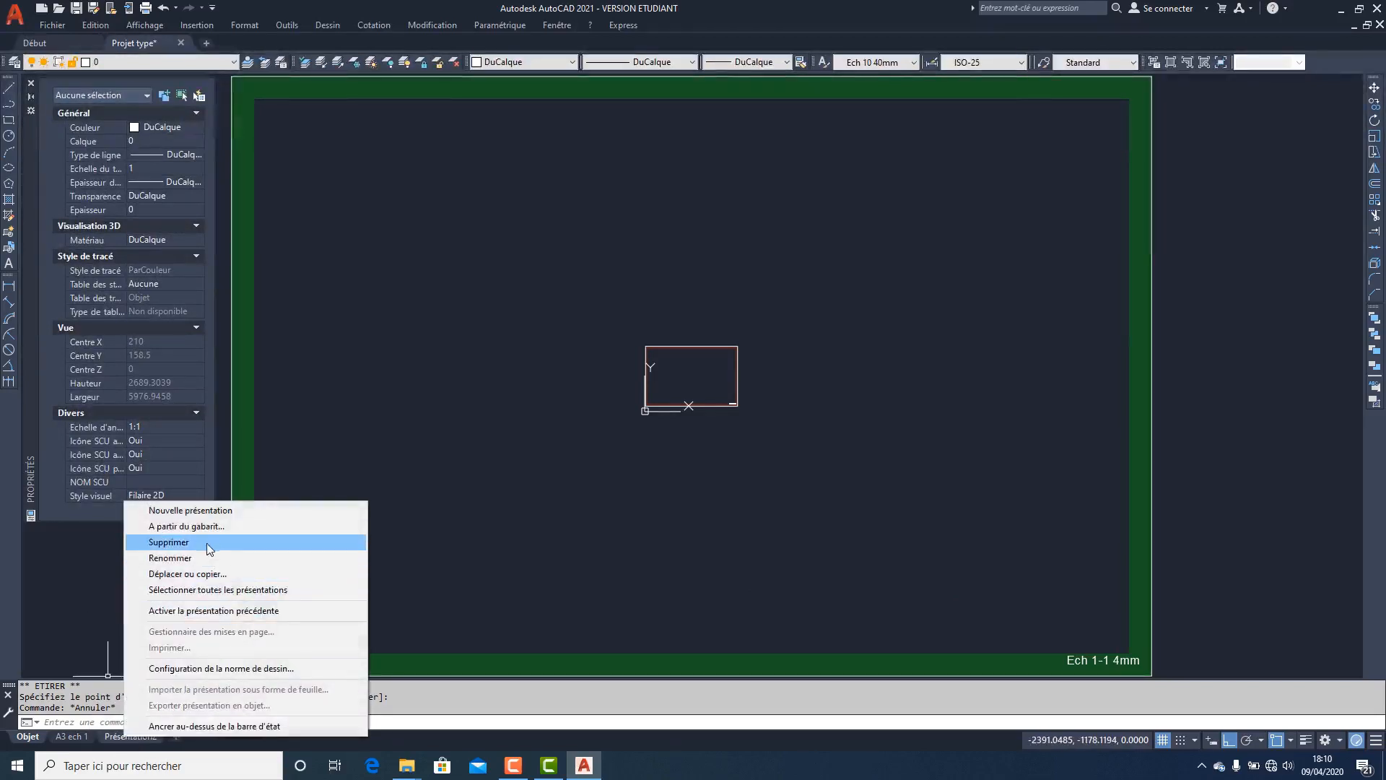
click(169, 542)
click(722, 438)
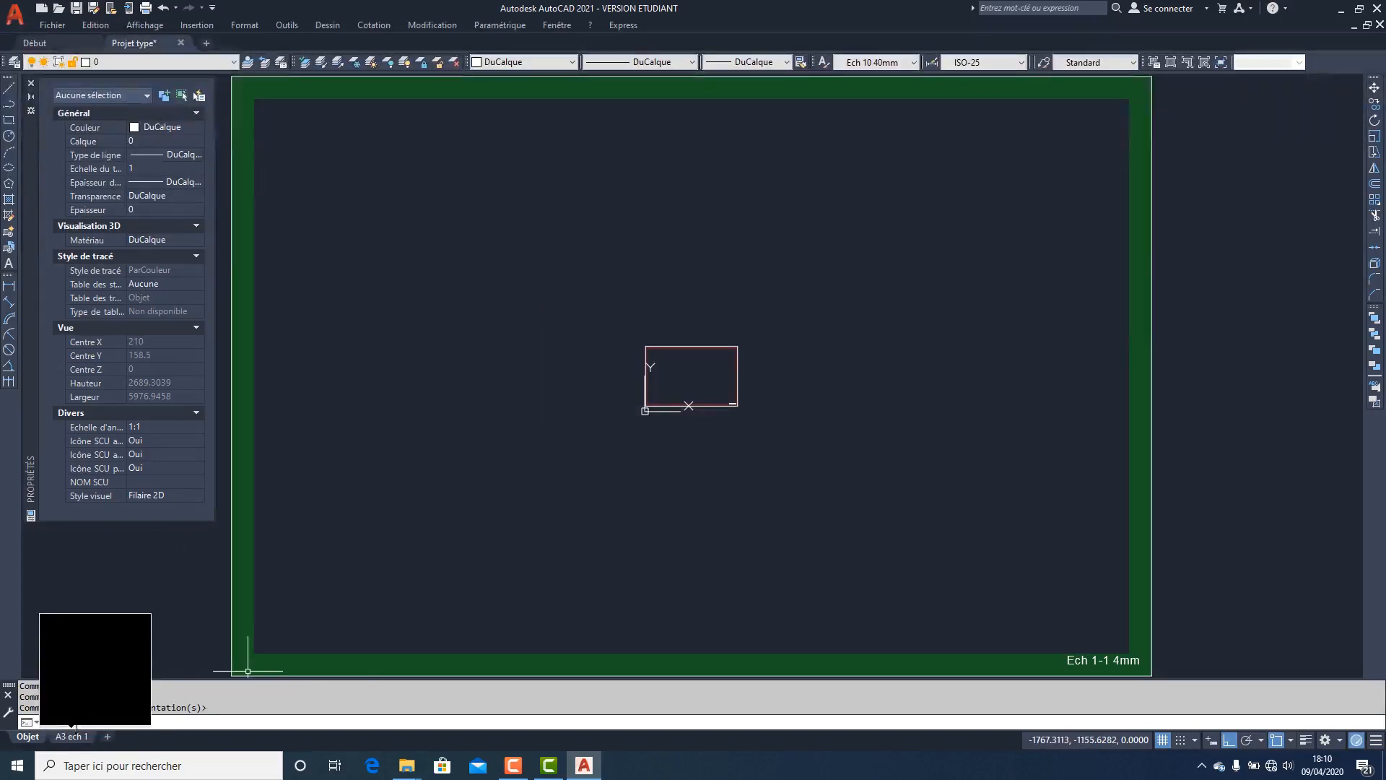
- Create a copy of the "A3 ech 1" layout and place it at the end of the layouts
right_click(64, 737)
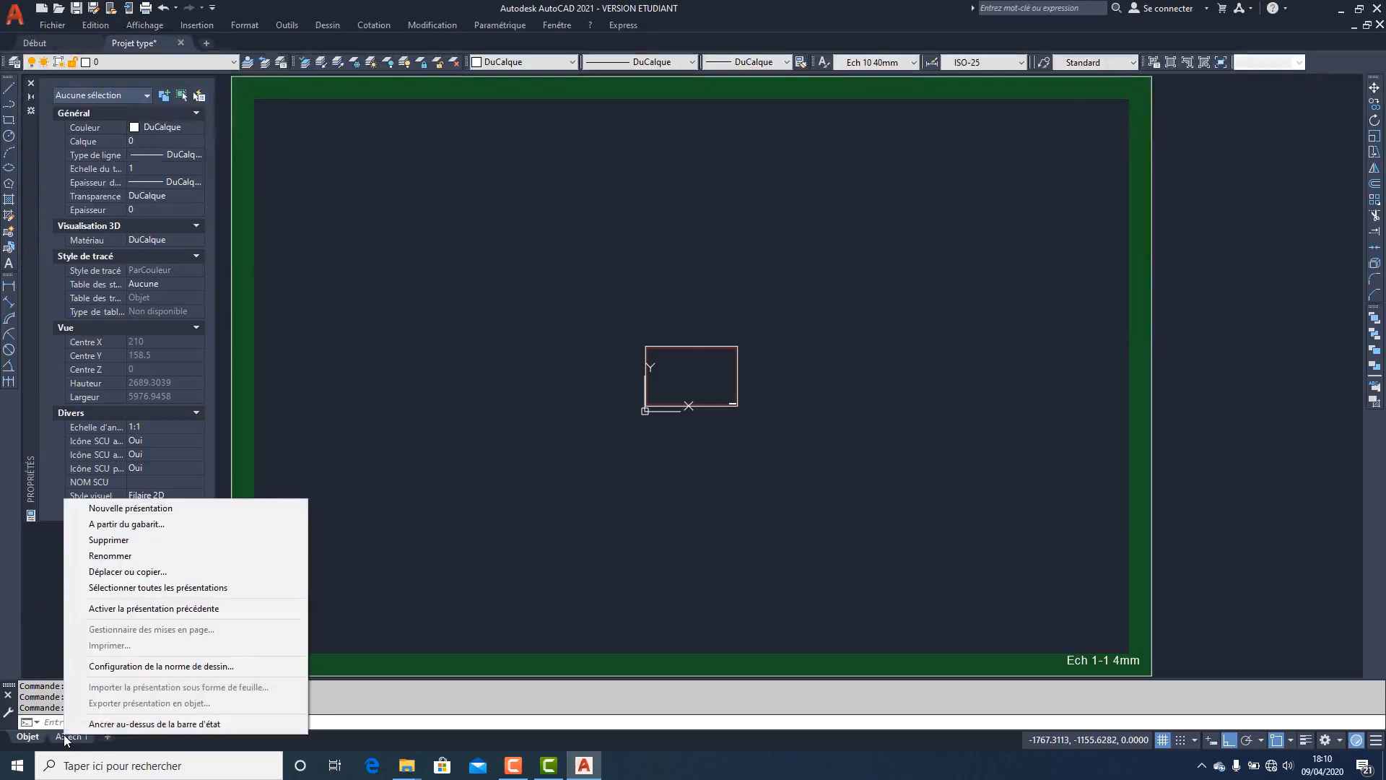
click(147, 572)
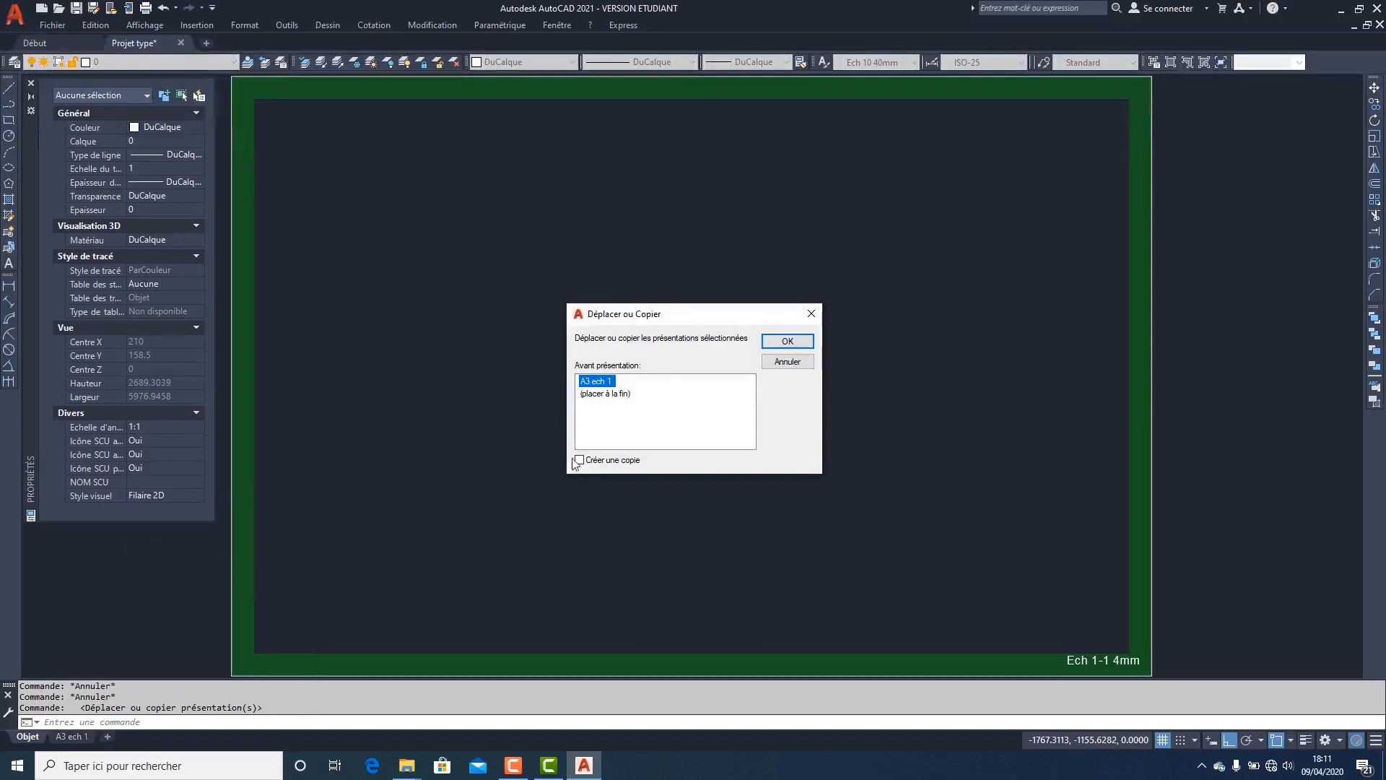
click(581, 461)
click(608, 394)
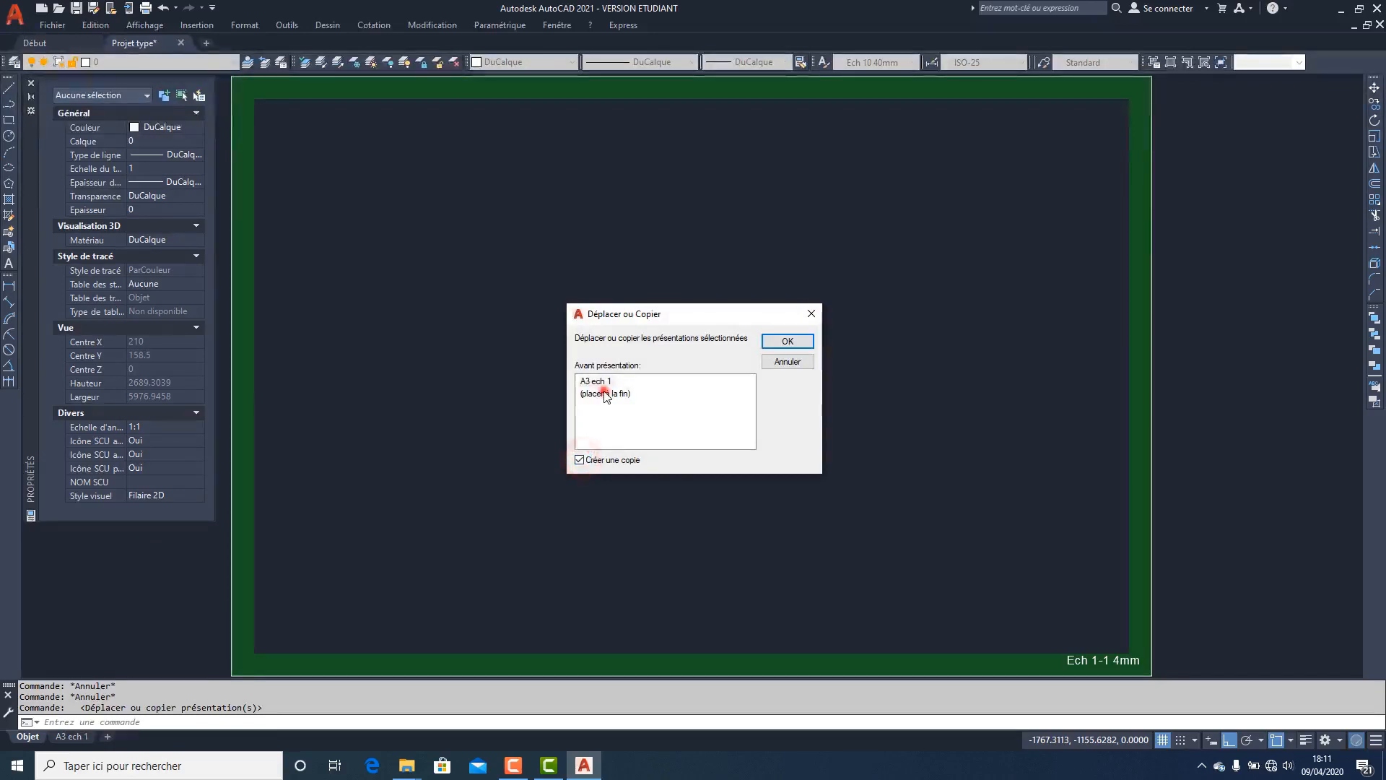
click(786, 341)
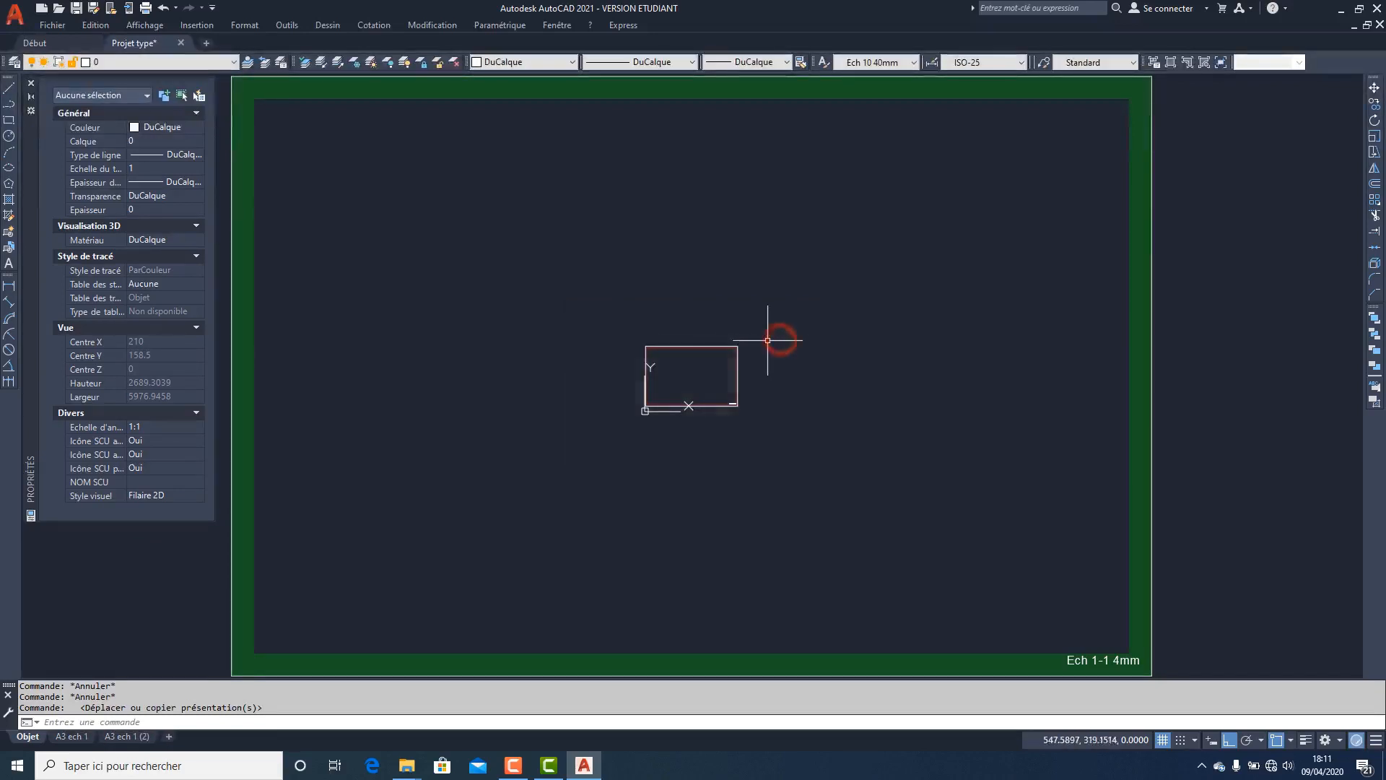
- Open the copied layout and rename it "A3 ech 10"
click(123, 737)
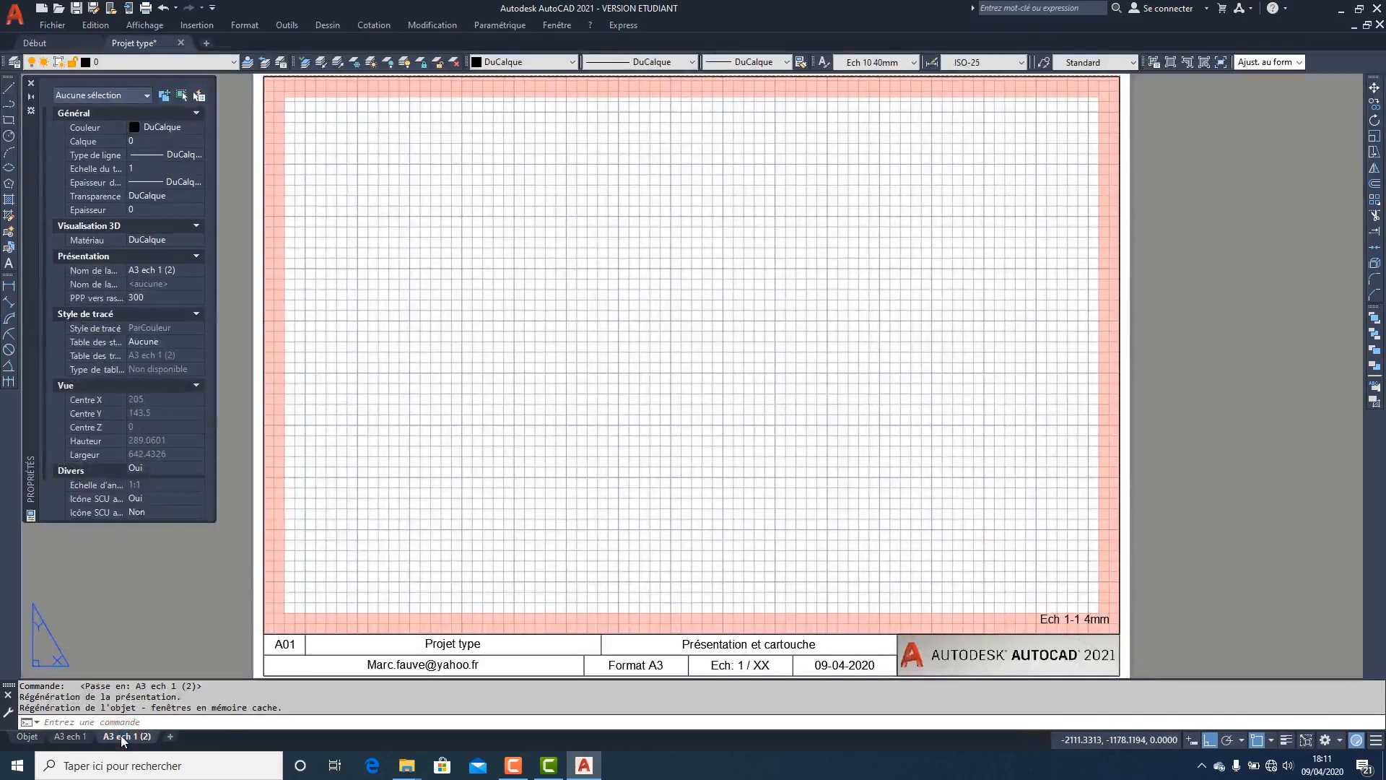
right_click(123, 740)
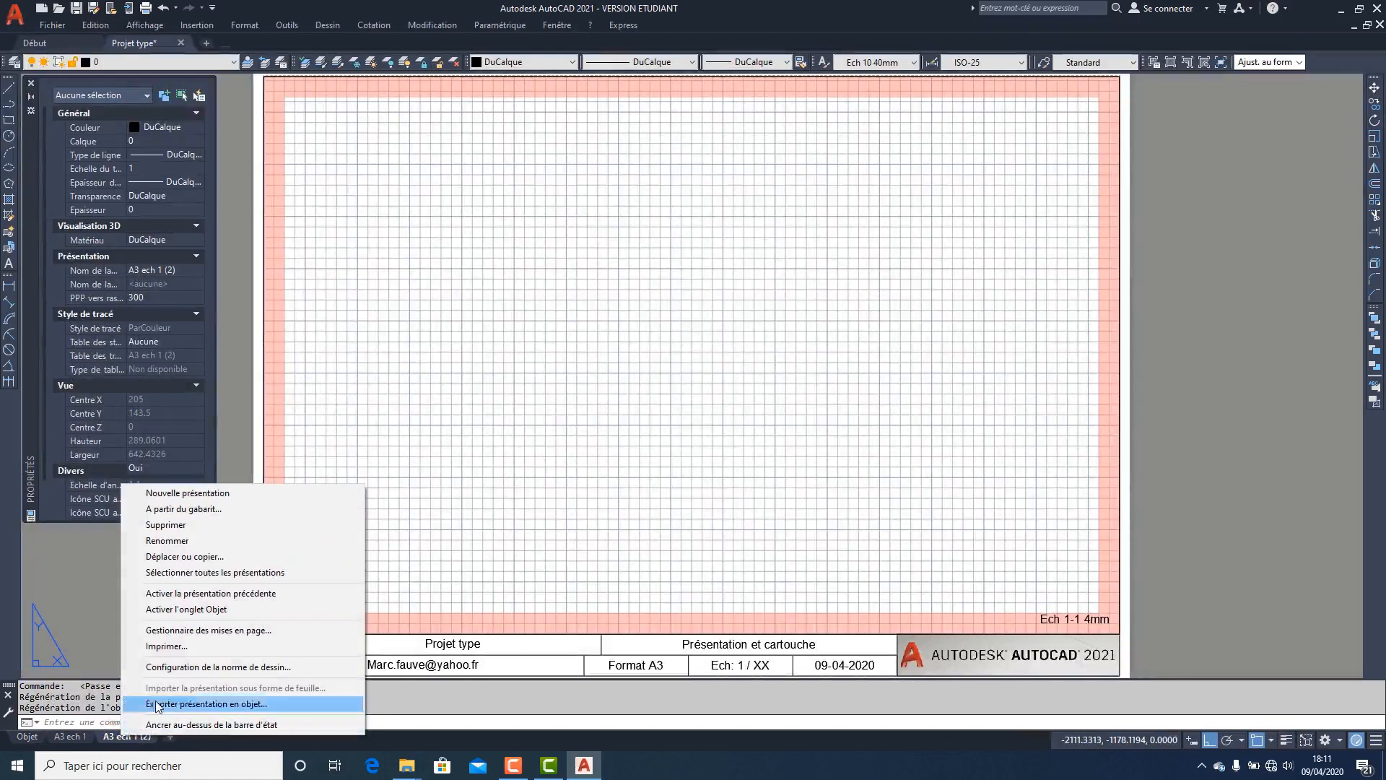
click(197, 542)
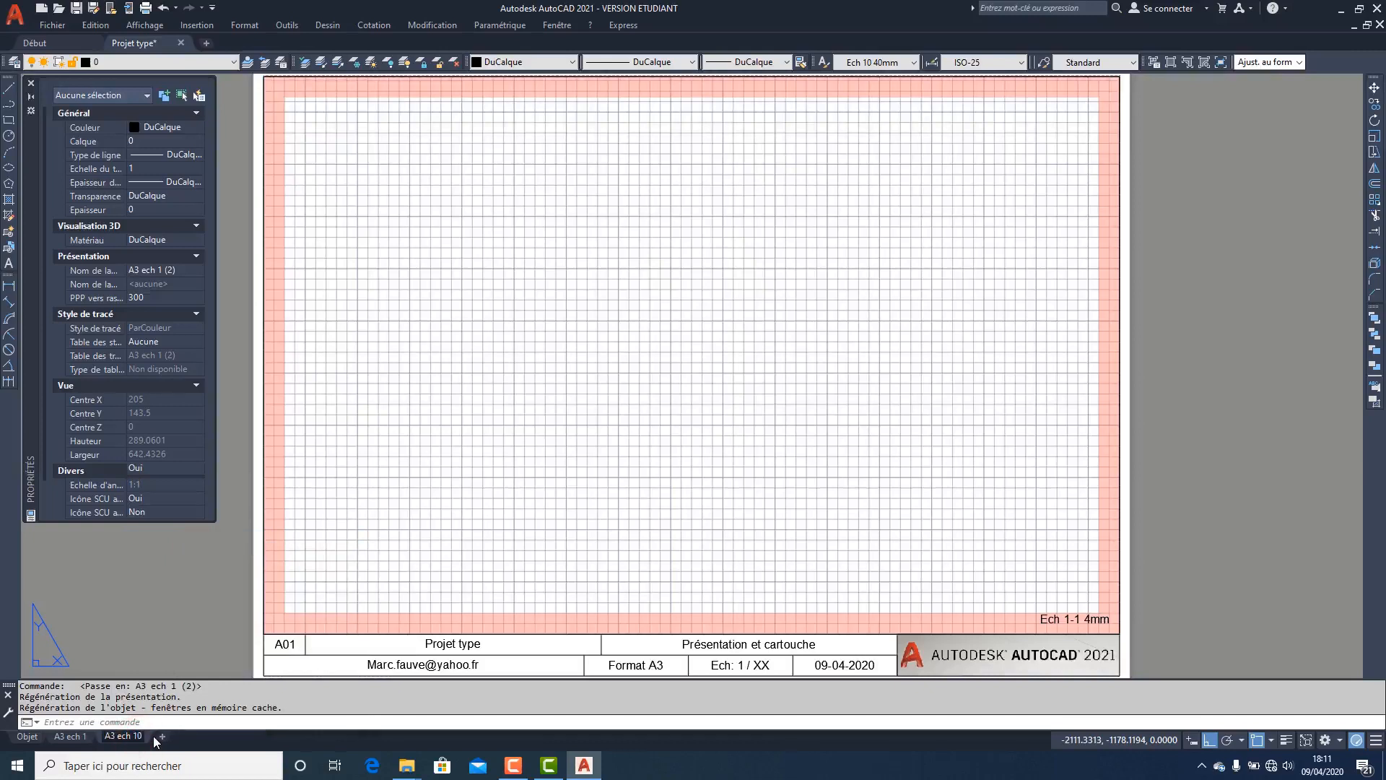
click(139, 588)
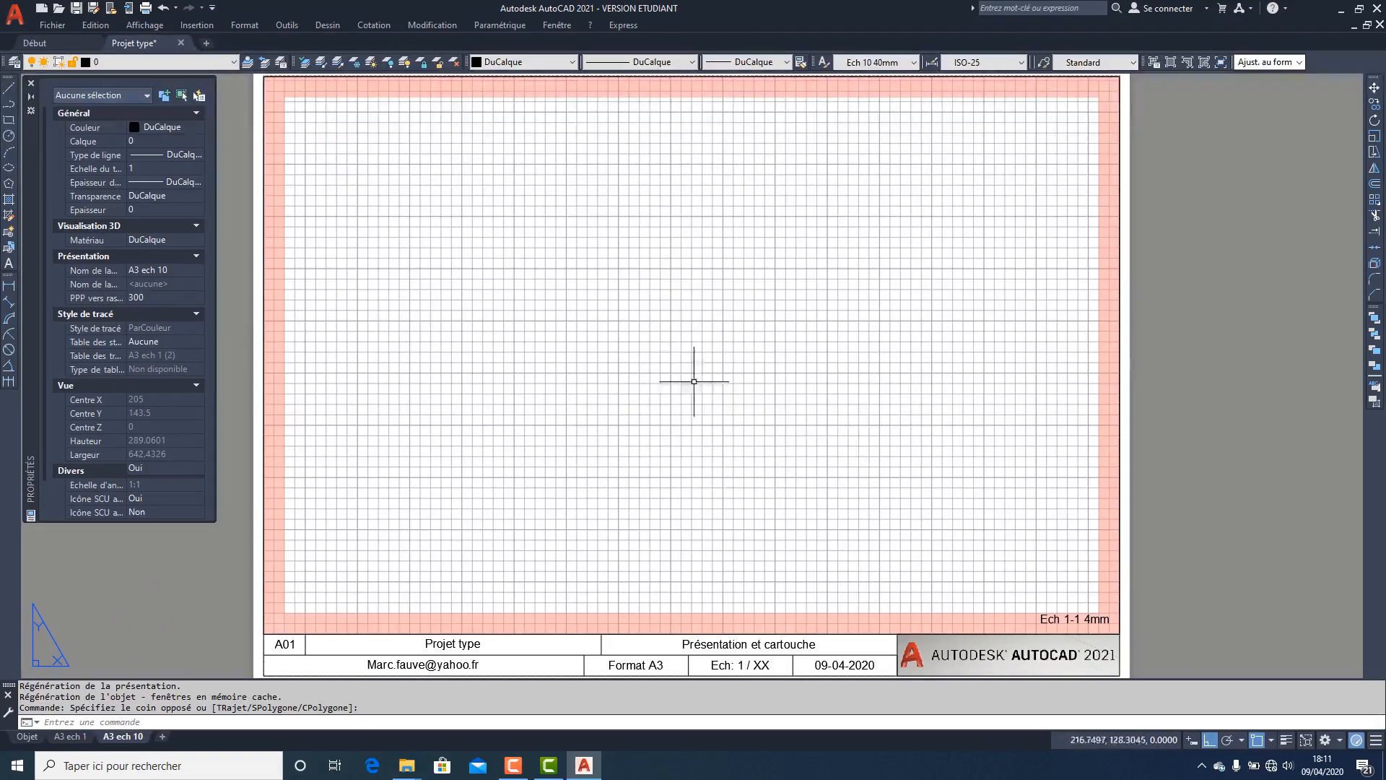
key(Escape)
- Activate the viewport in the "A3 ech 10" layout and zoom it by a scale factor of 1/10X
double_click(704, 350)
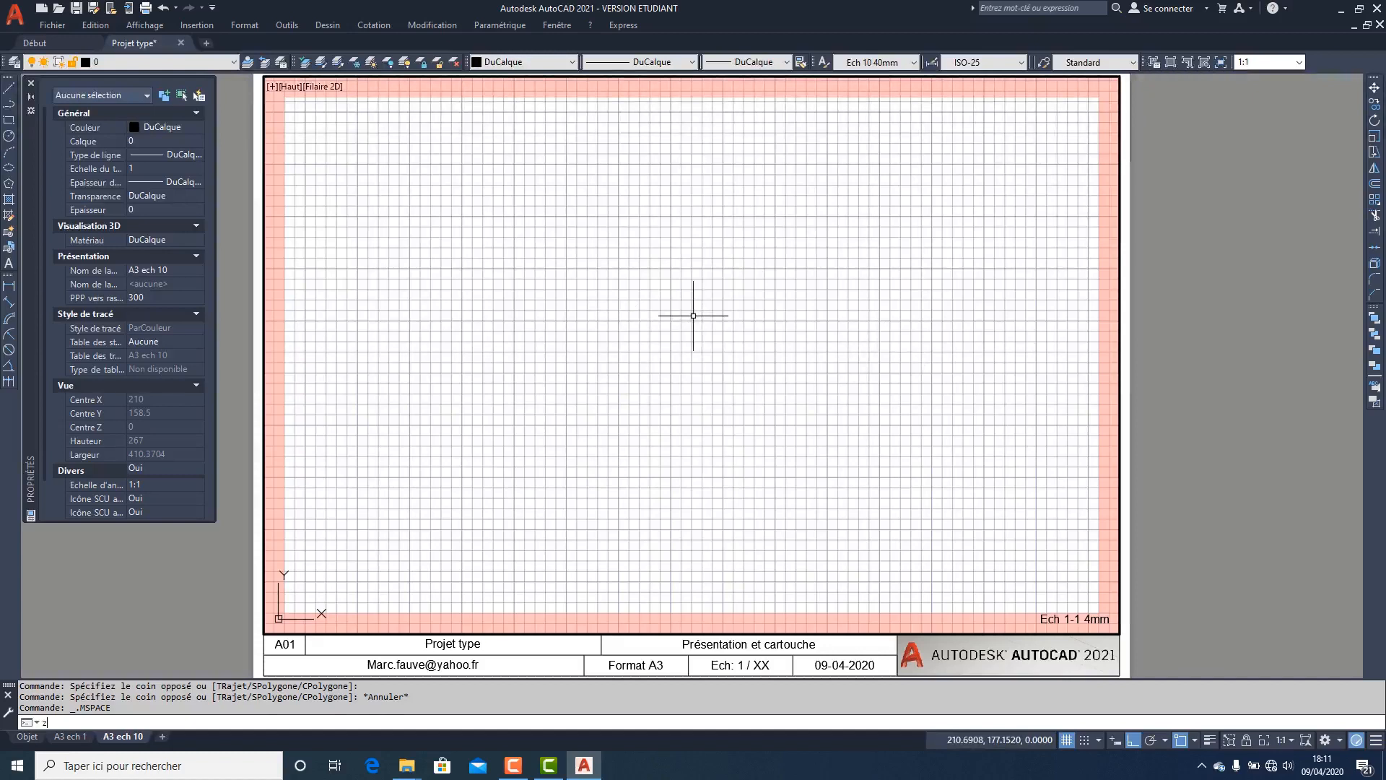
key(Return)
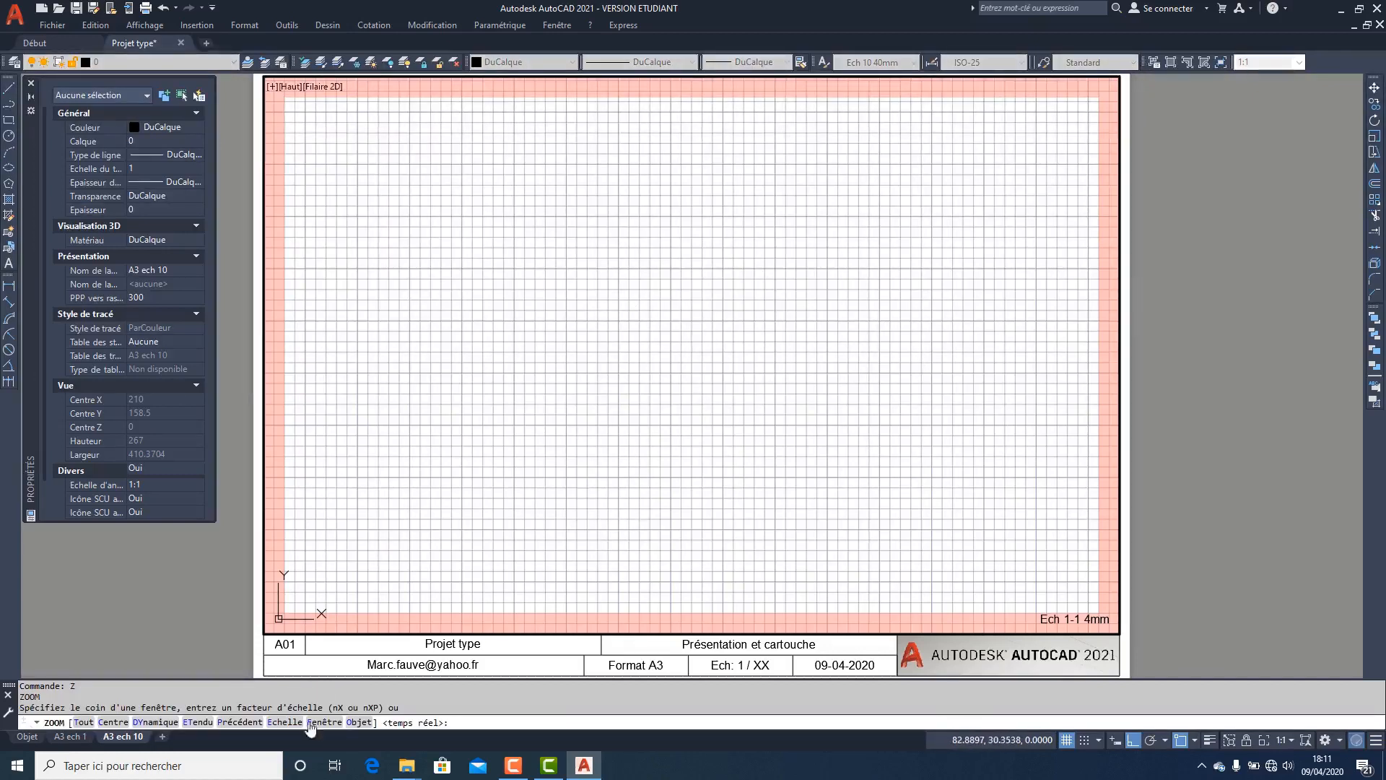
click(284, 722)
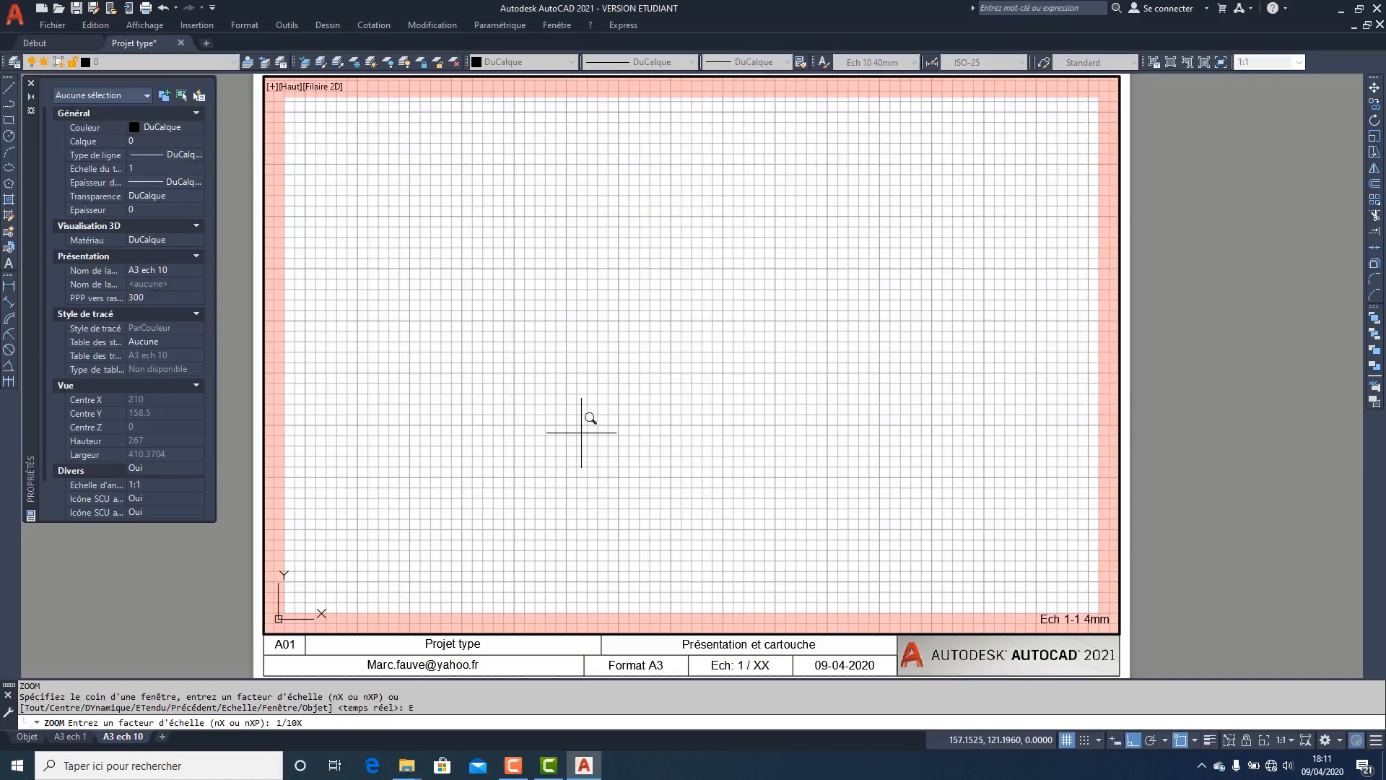
text(1/10X)
key(Return)
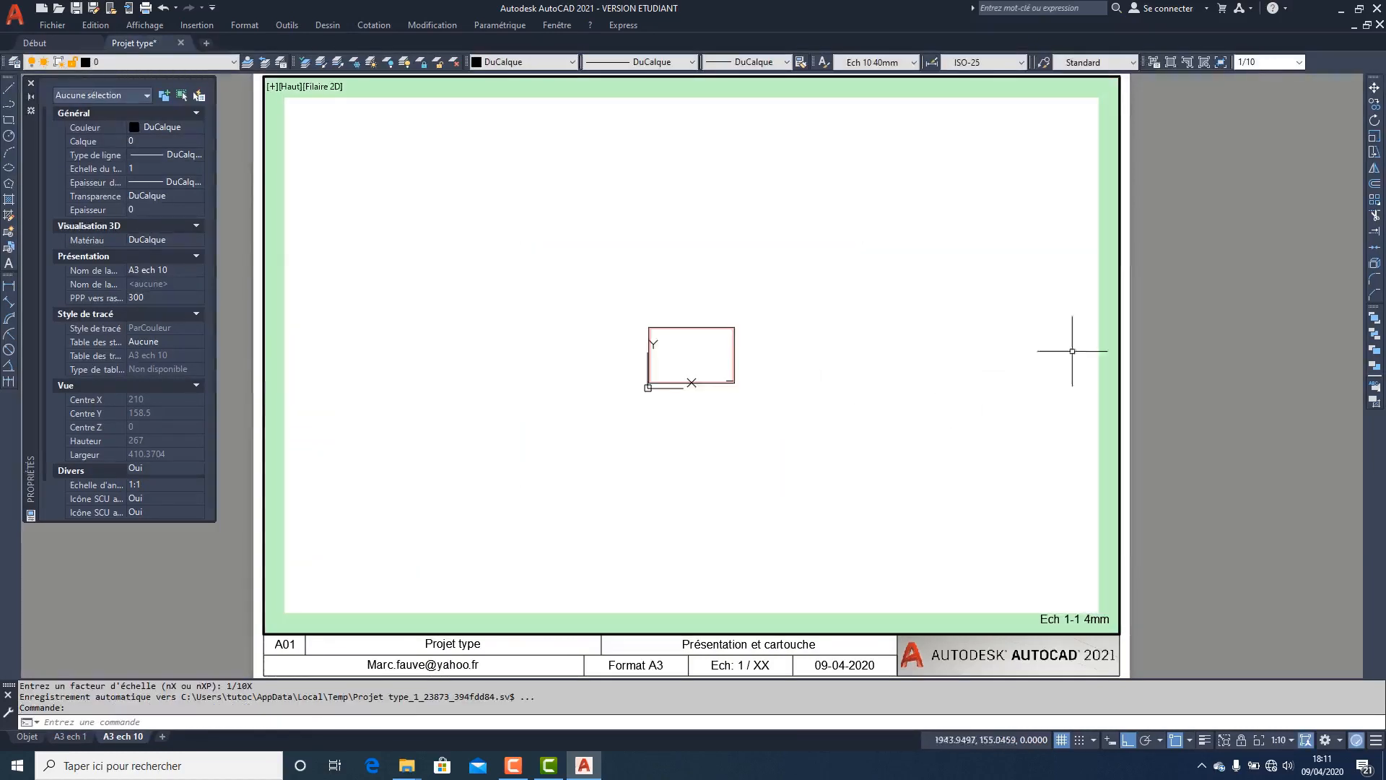
- Set the viewport scale to 1, restore it to 1/10, and return to paper space
double_click(1190, 325)
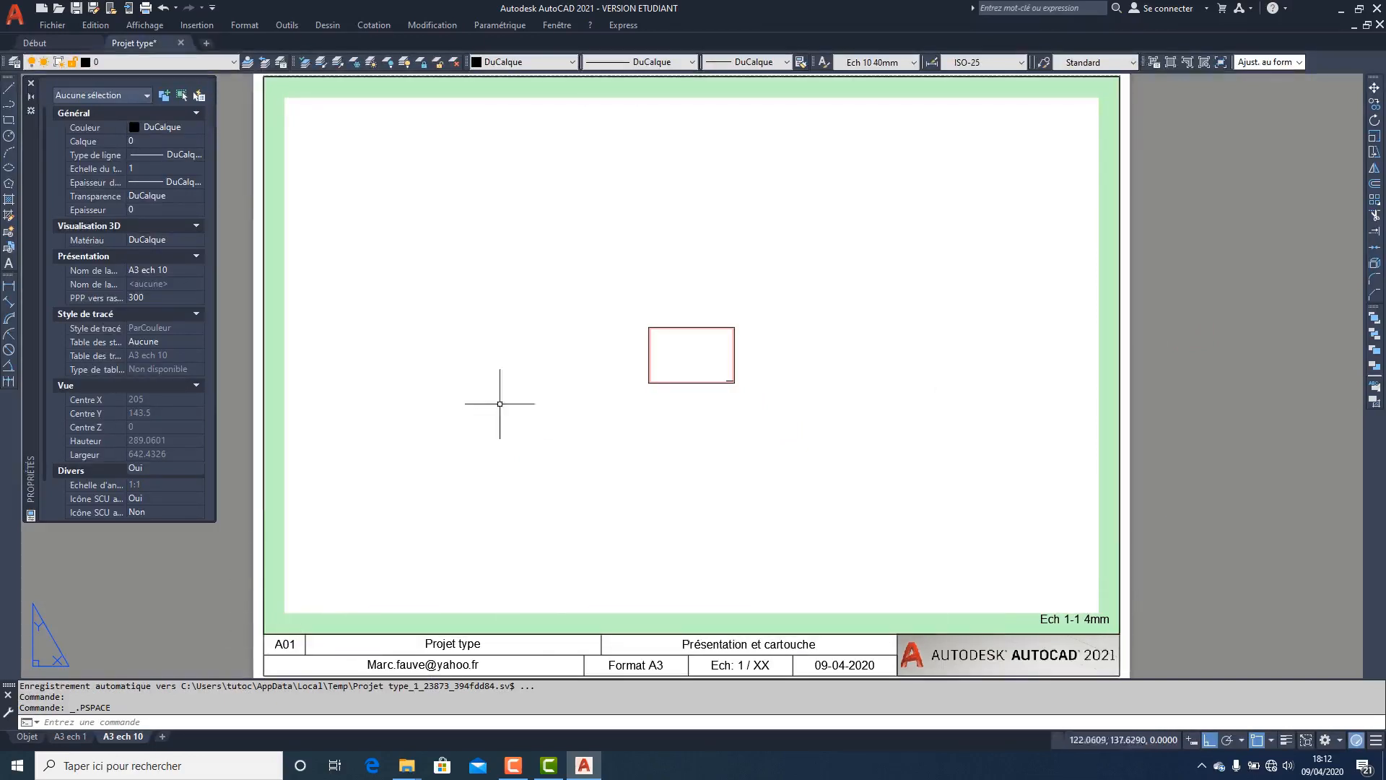
double_click(652, 437)
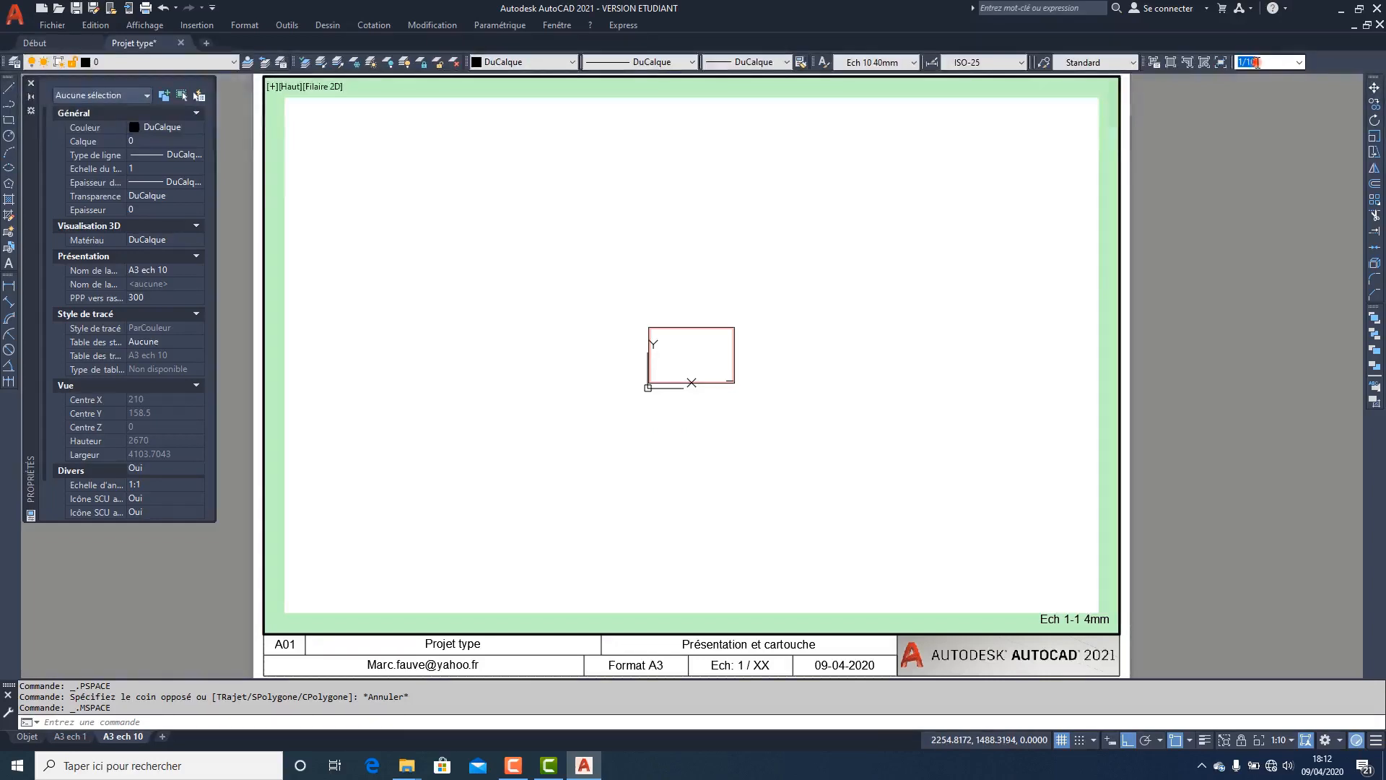
text(1)
key(Return)
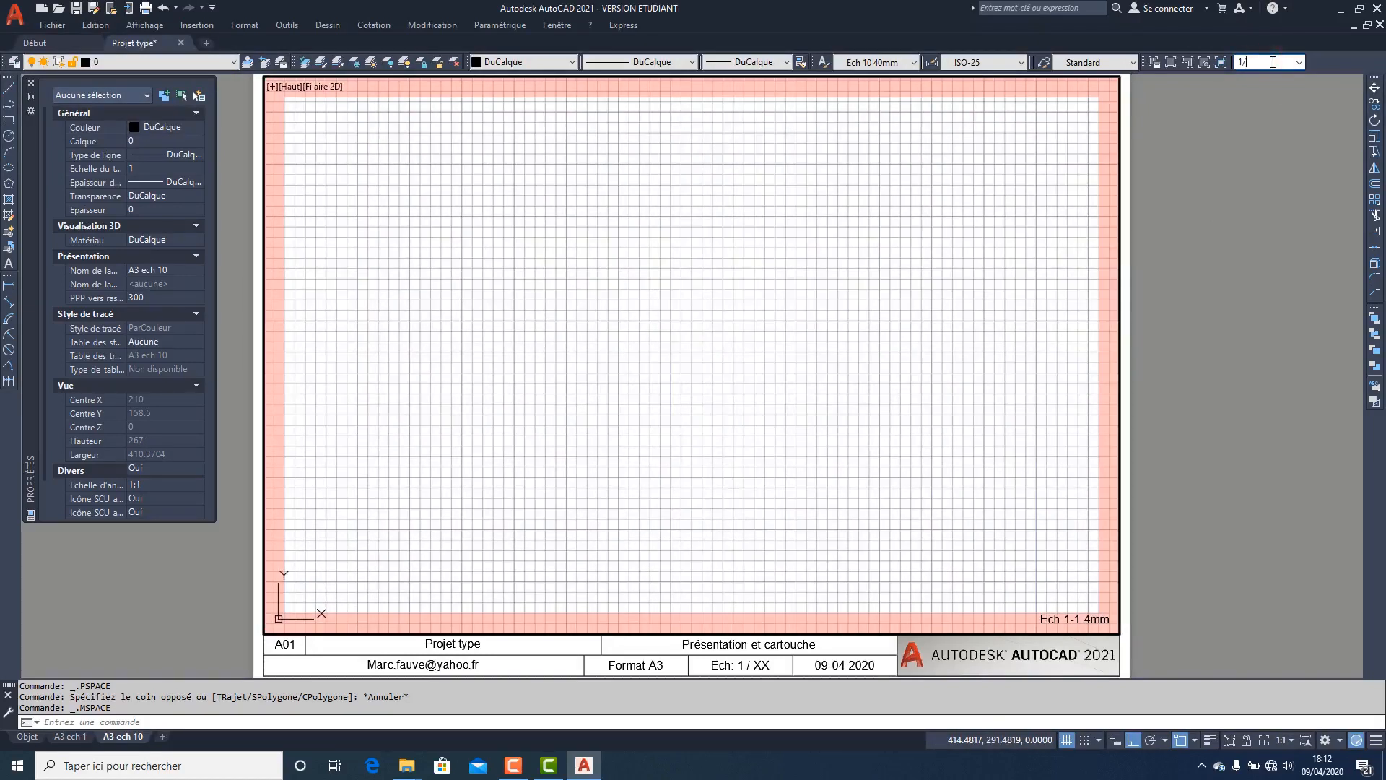
key(Return)
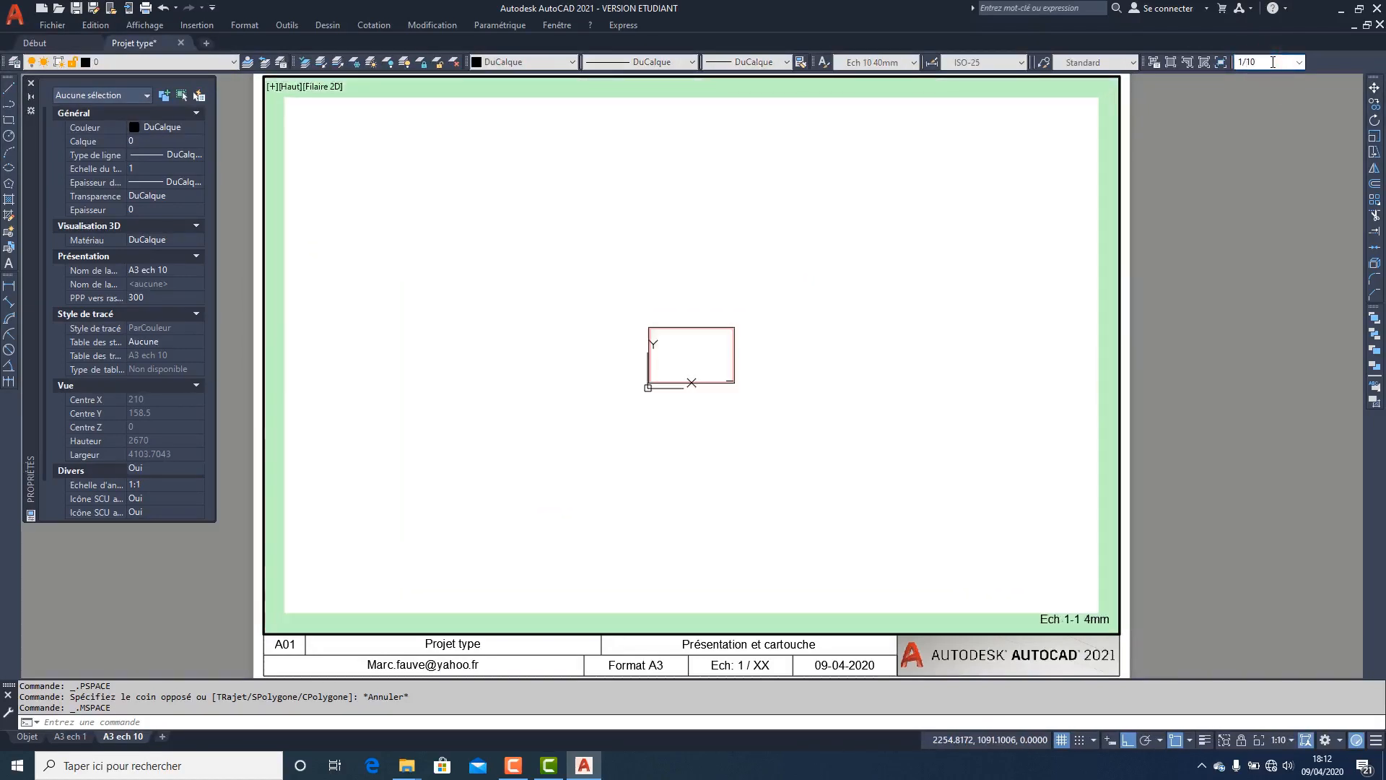
double_click(1176, 348)
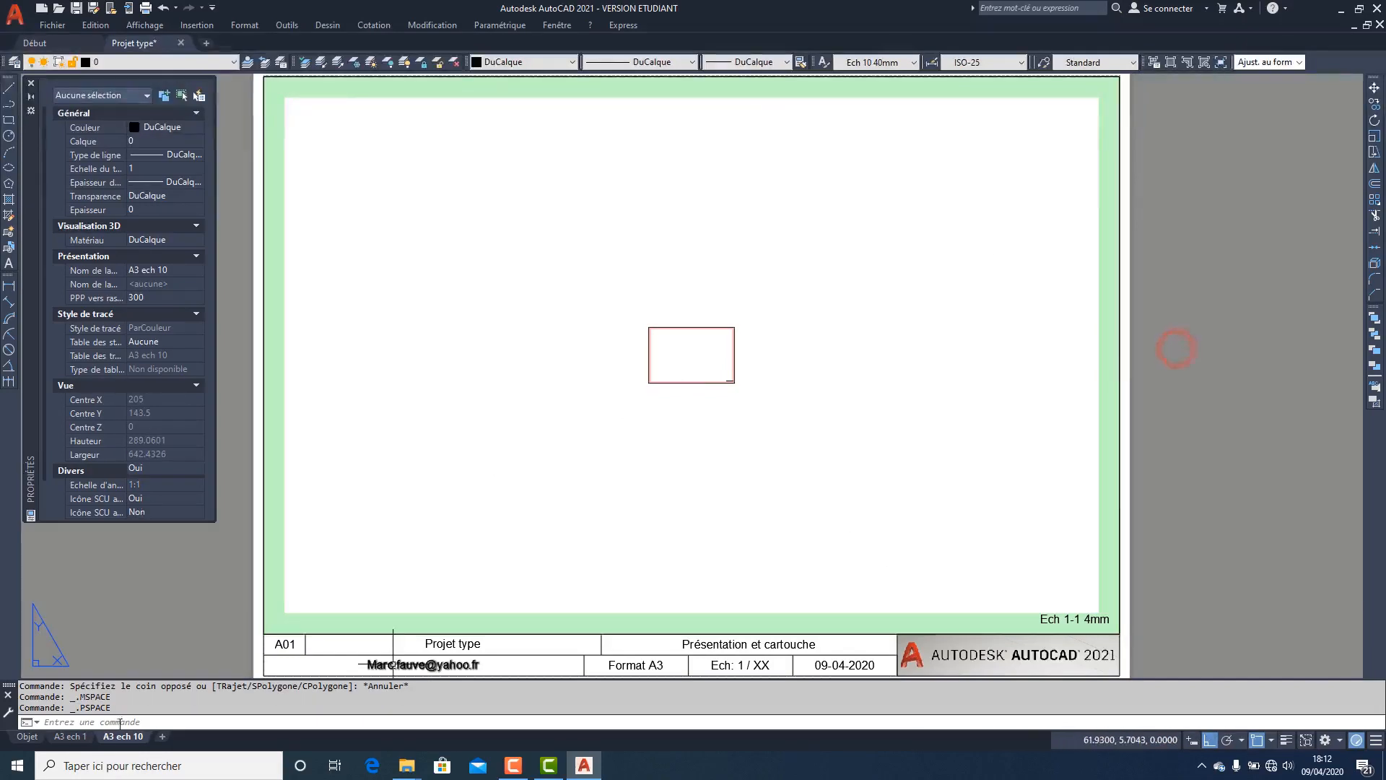
- In model space, edit the green frame's label to read "Ech 1-10 40mm"
click(27, 736)
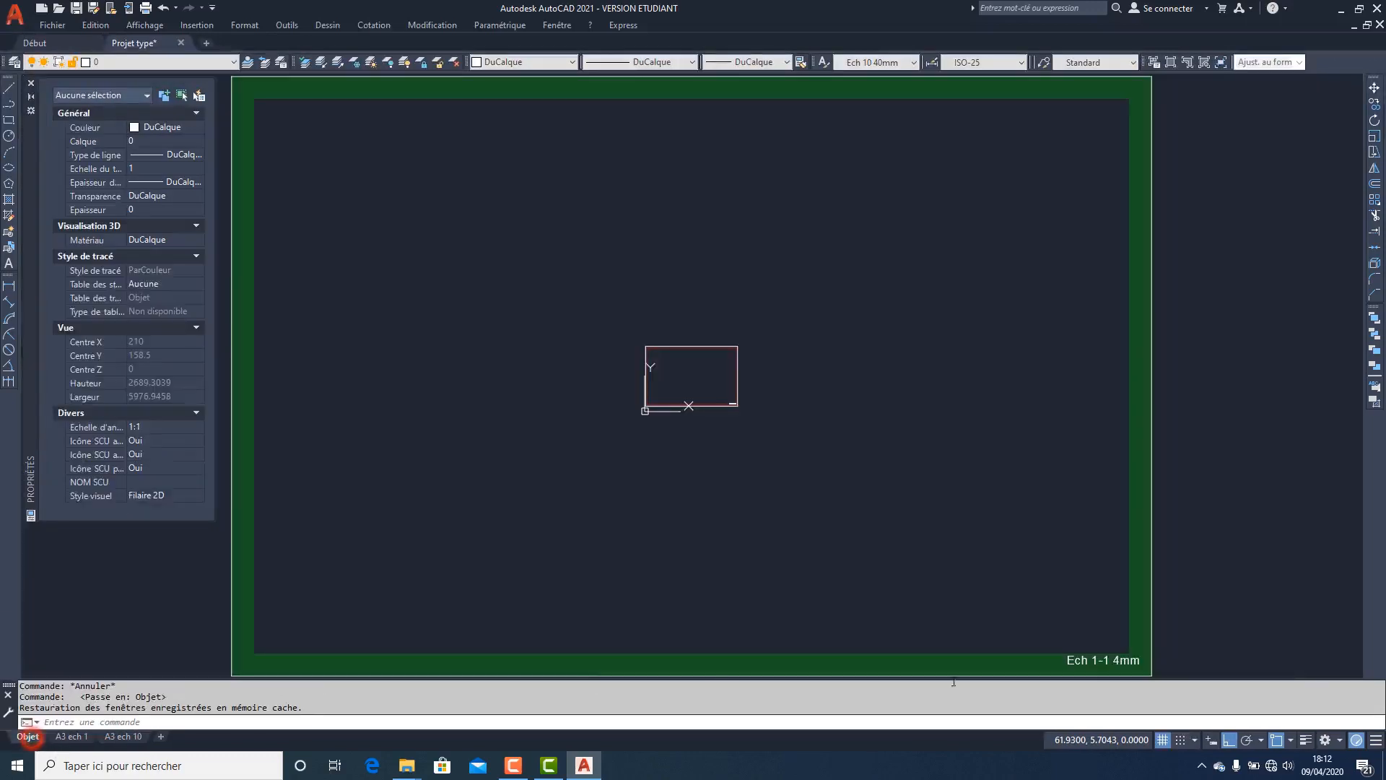
double_click(1107, 660)
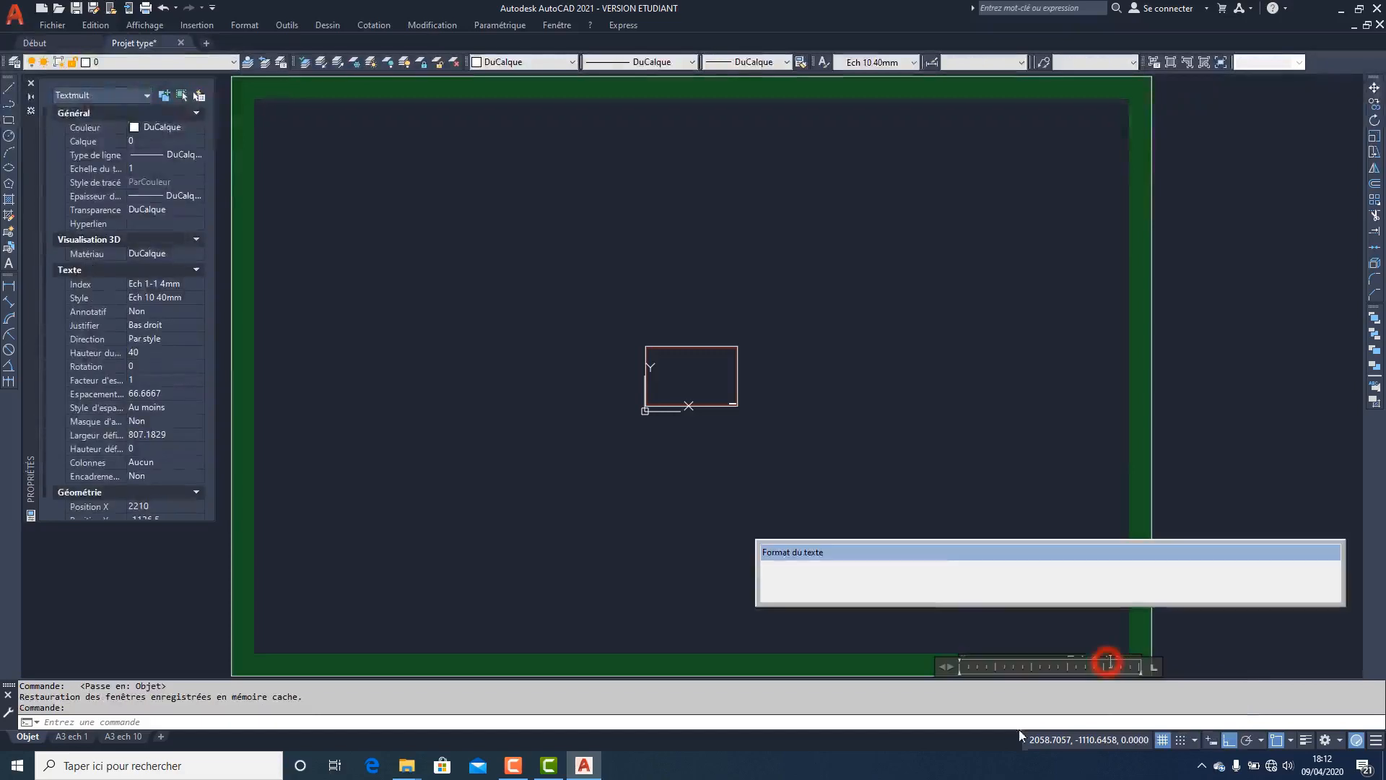
middle_drag(1029, 639, 902, 448)
click(970, 470)
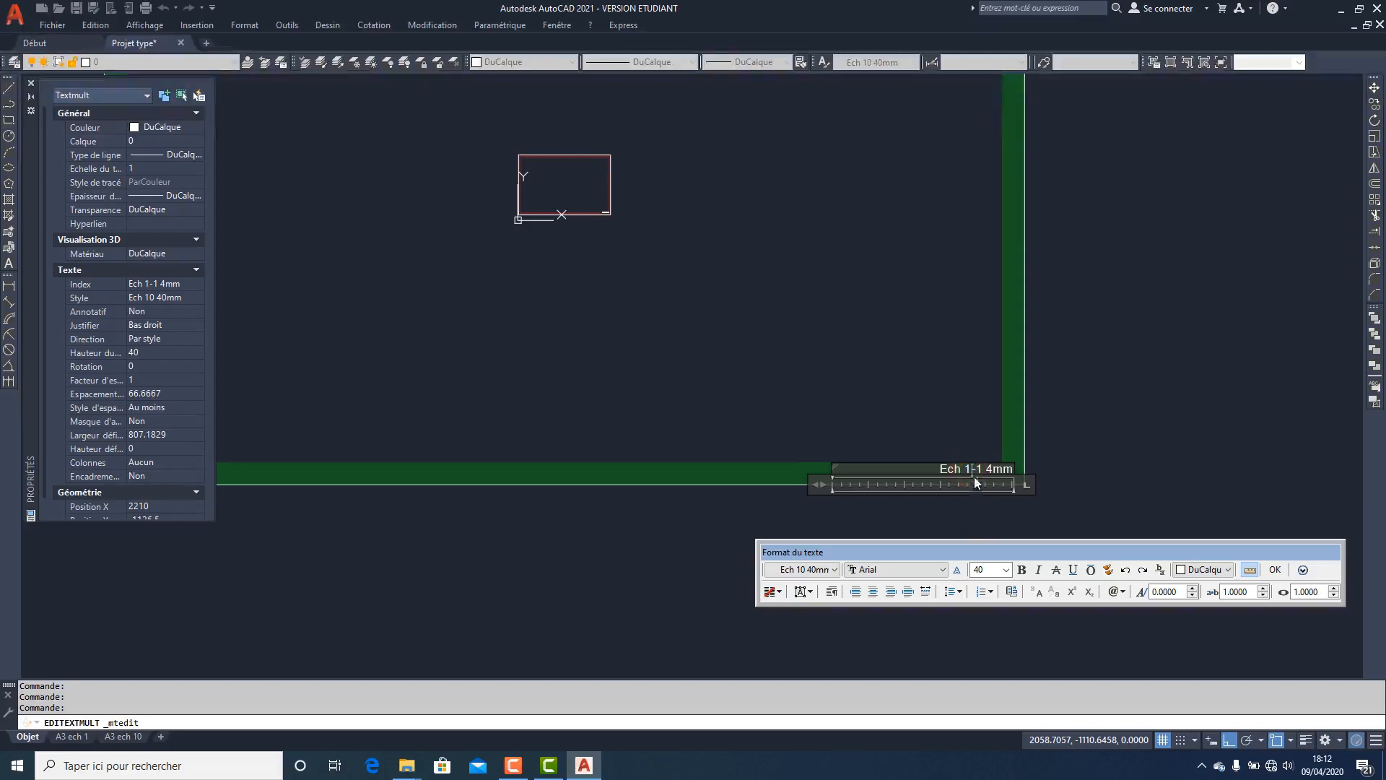
text(0)
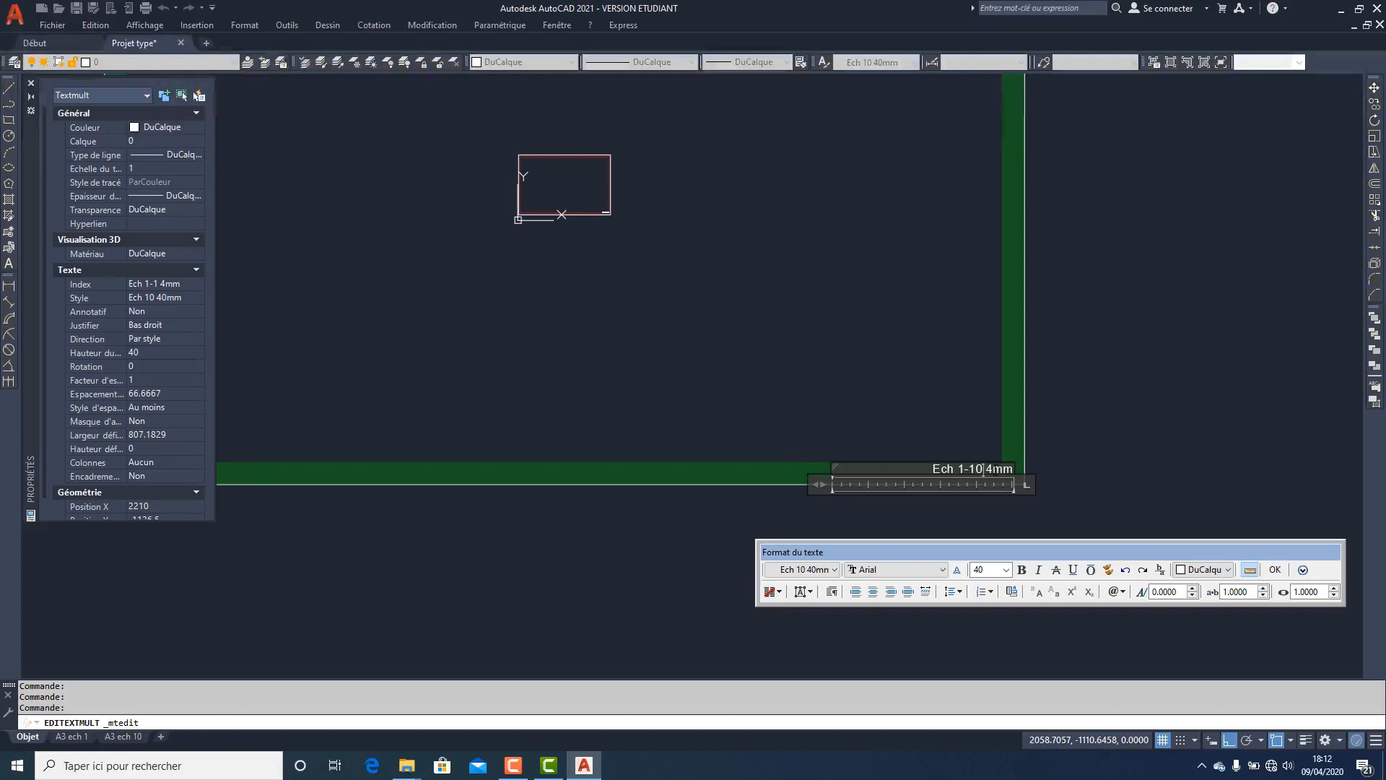
click(993, 469)
text(0)
click(1070, 455)
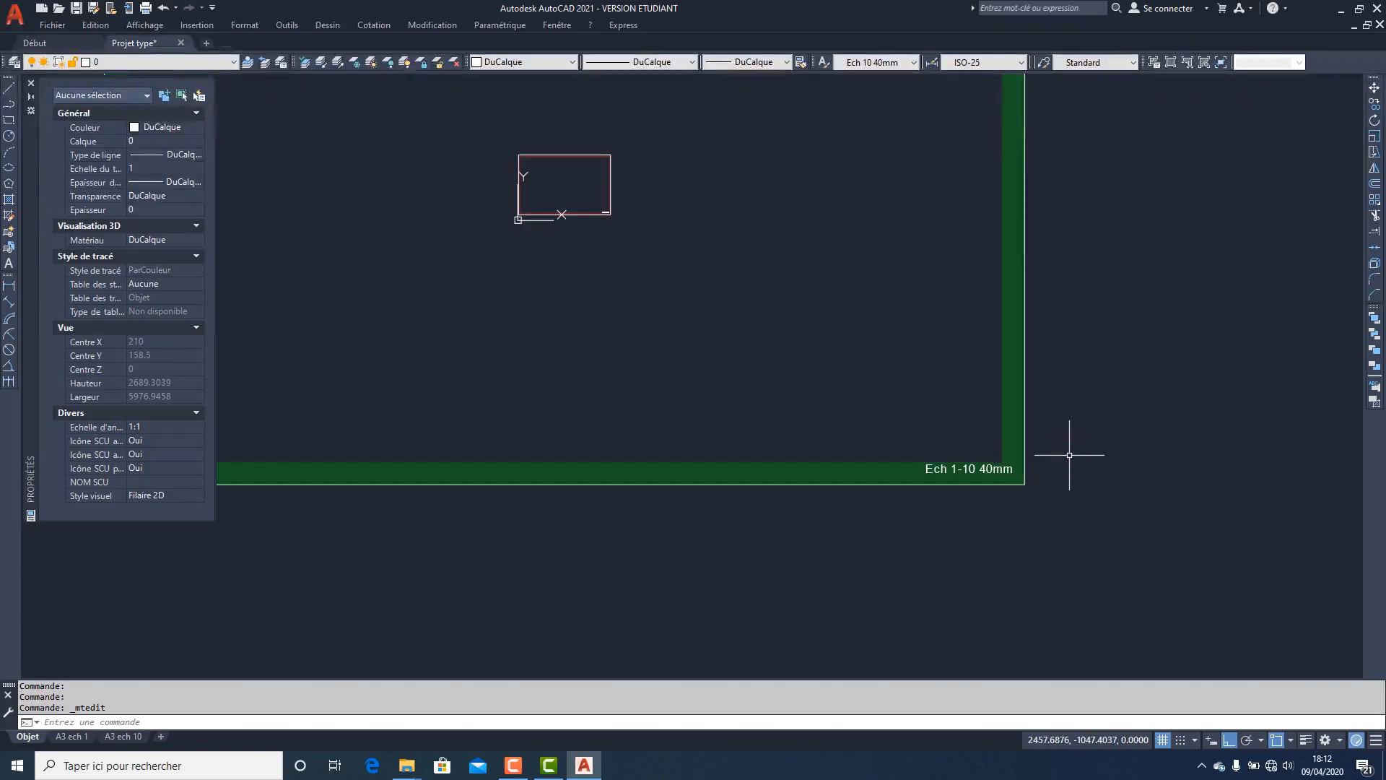
- Scale a copy of the green frame and its outline by a factor of 10 about the midpoint between its opposite corners
middle_drag(768, 337, 814, 468)
scroll(813, 469, down, 2)
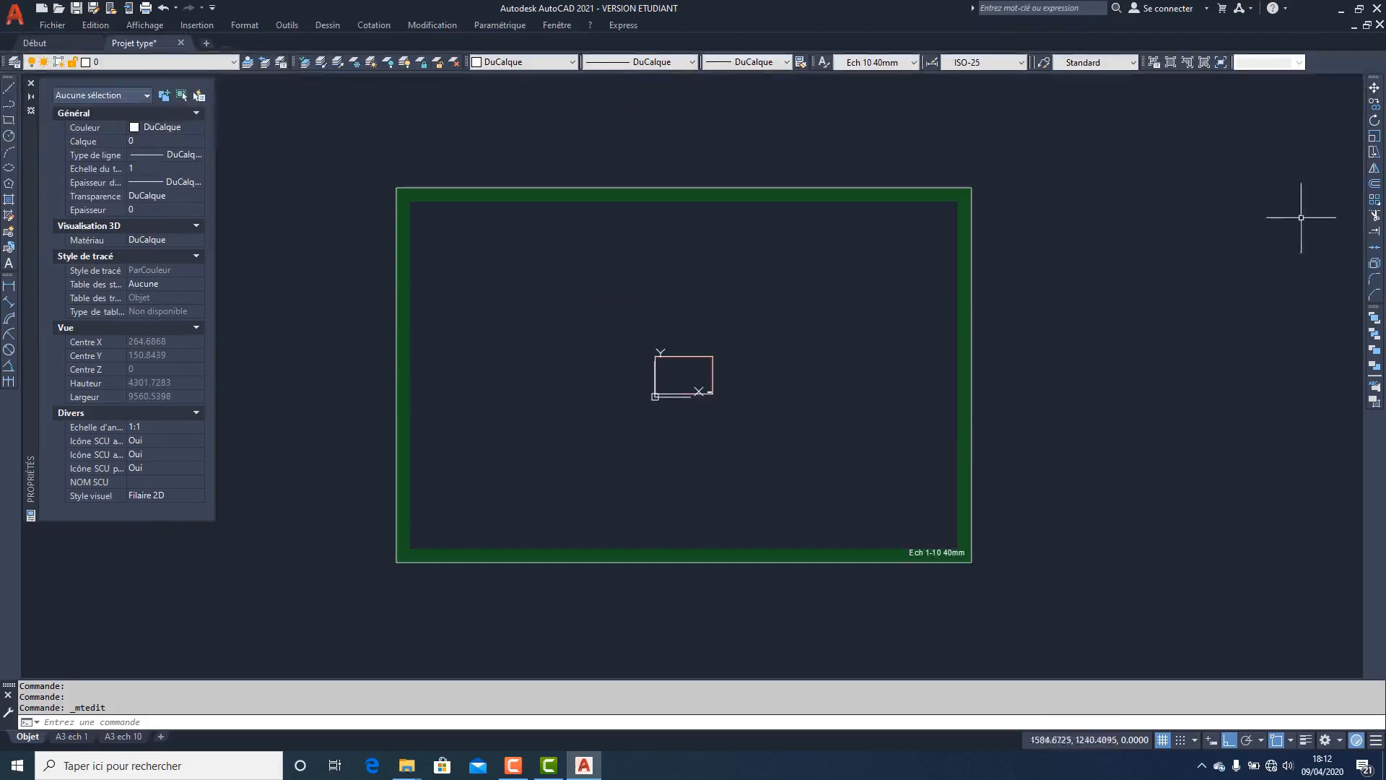
click(1376, 136)
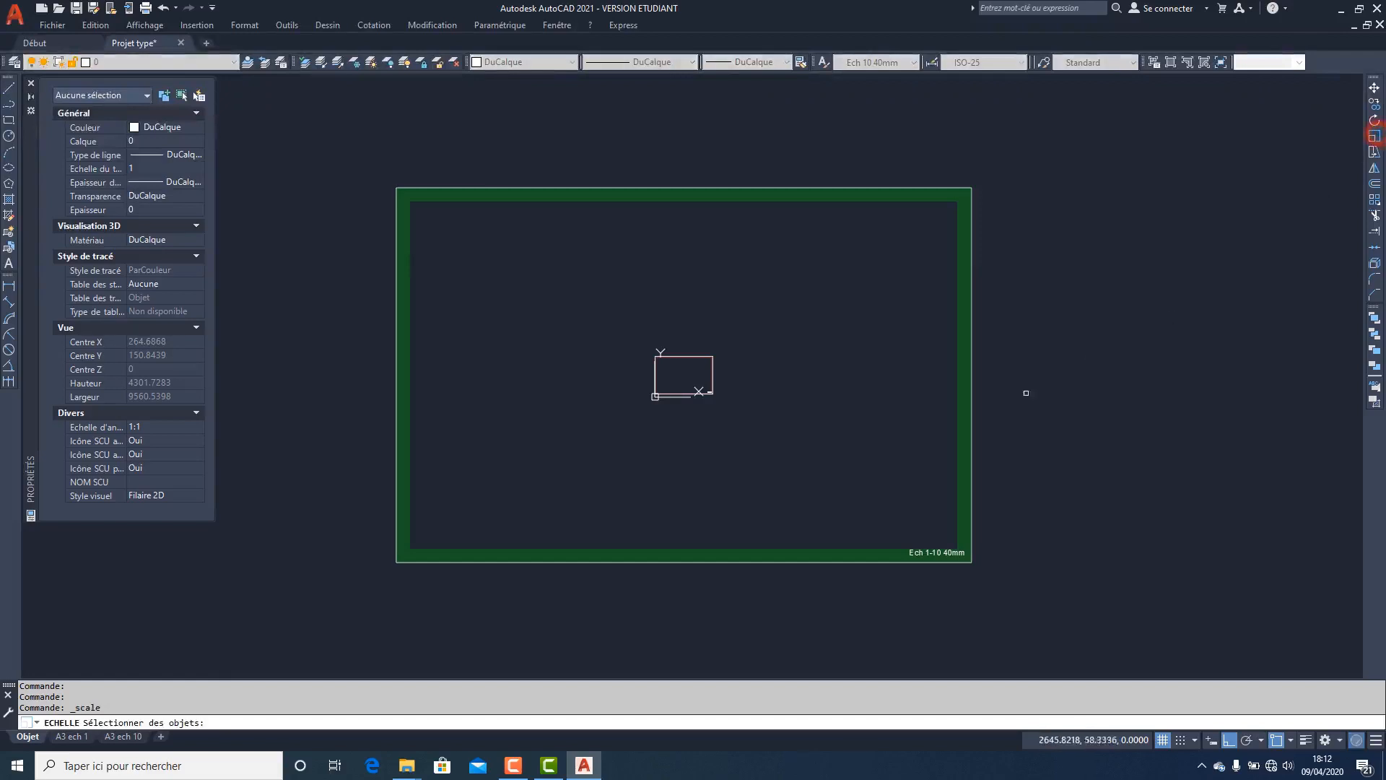
click(1043, 431)
click(859, 355)
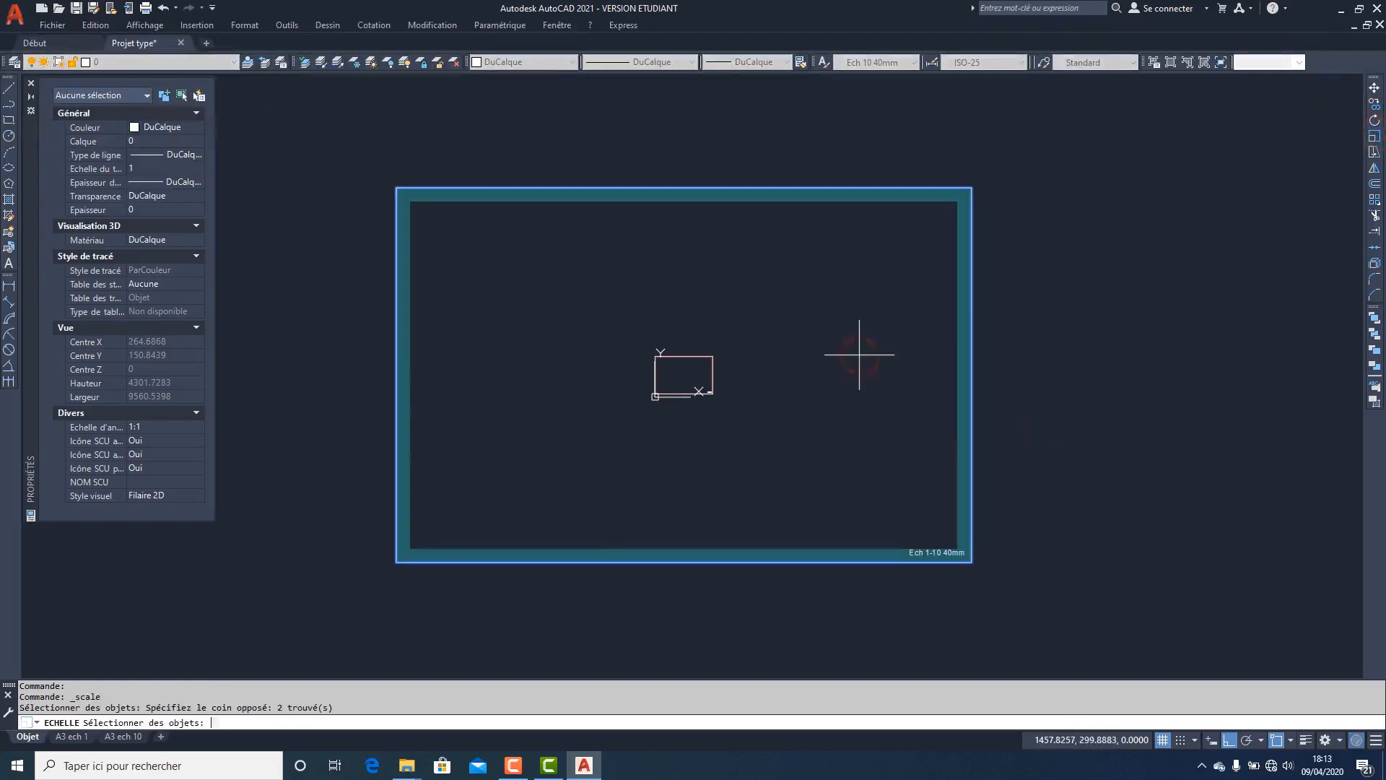
key(Return)
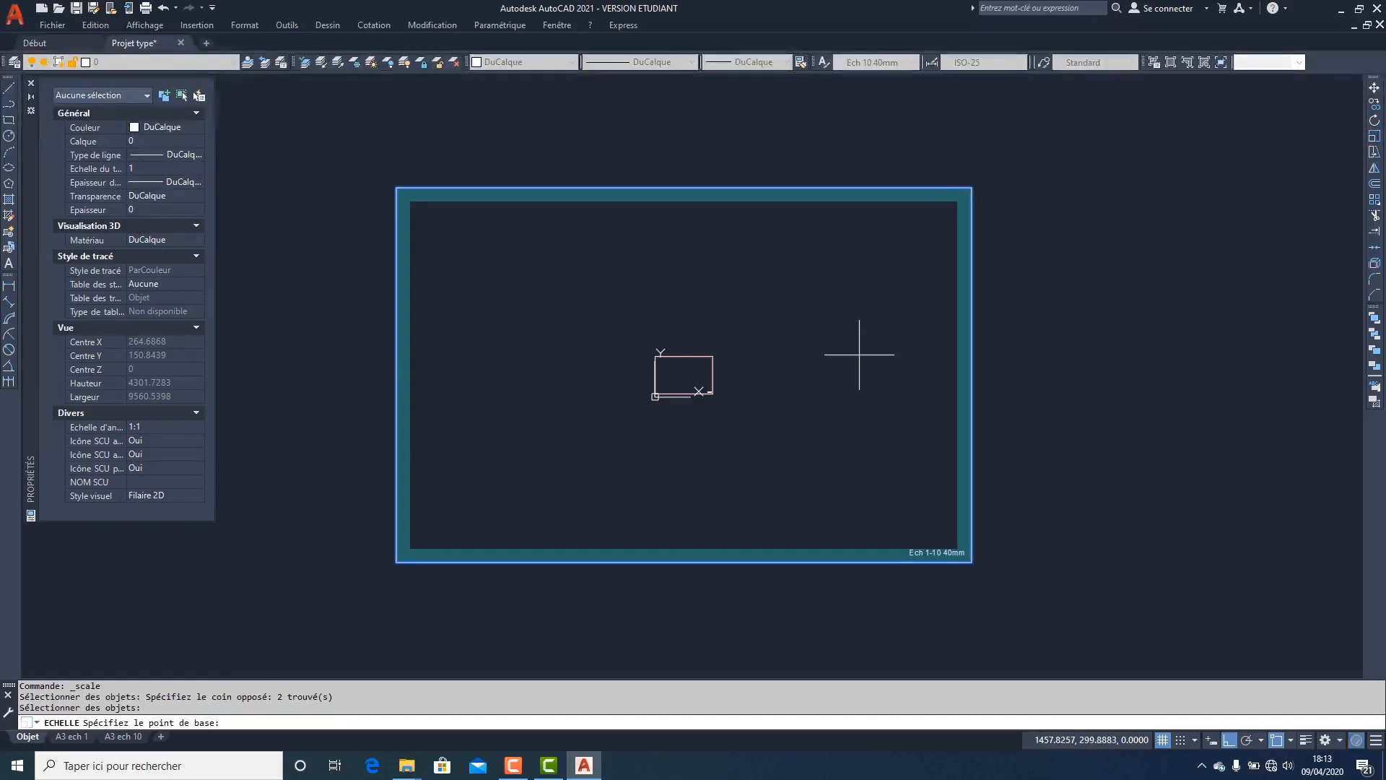
shift+right_click(860, 356)
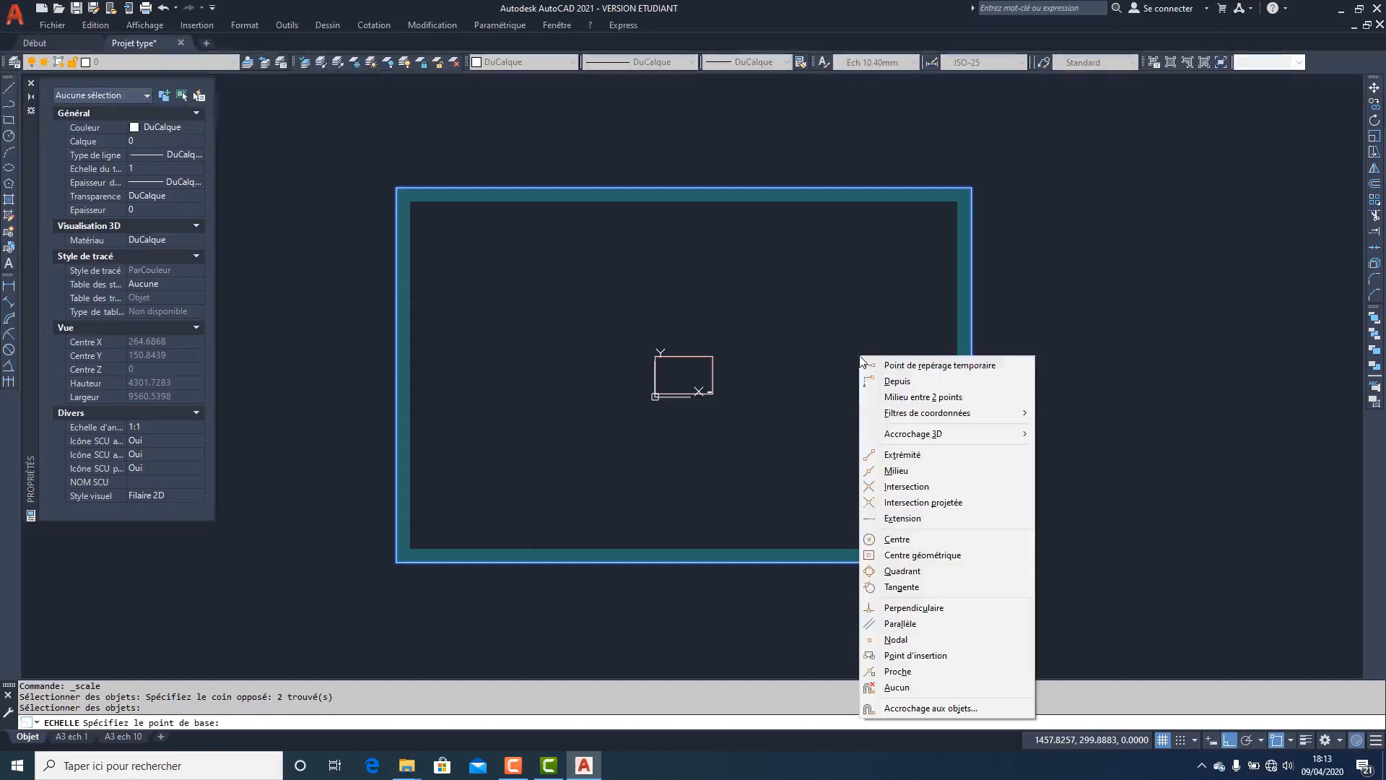
click(947, 398)
click(400, 561)
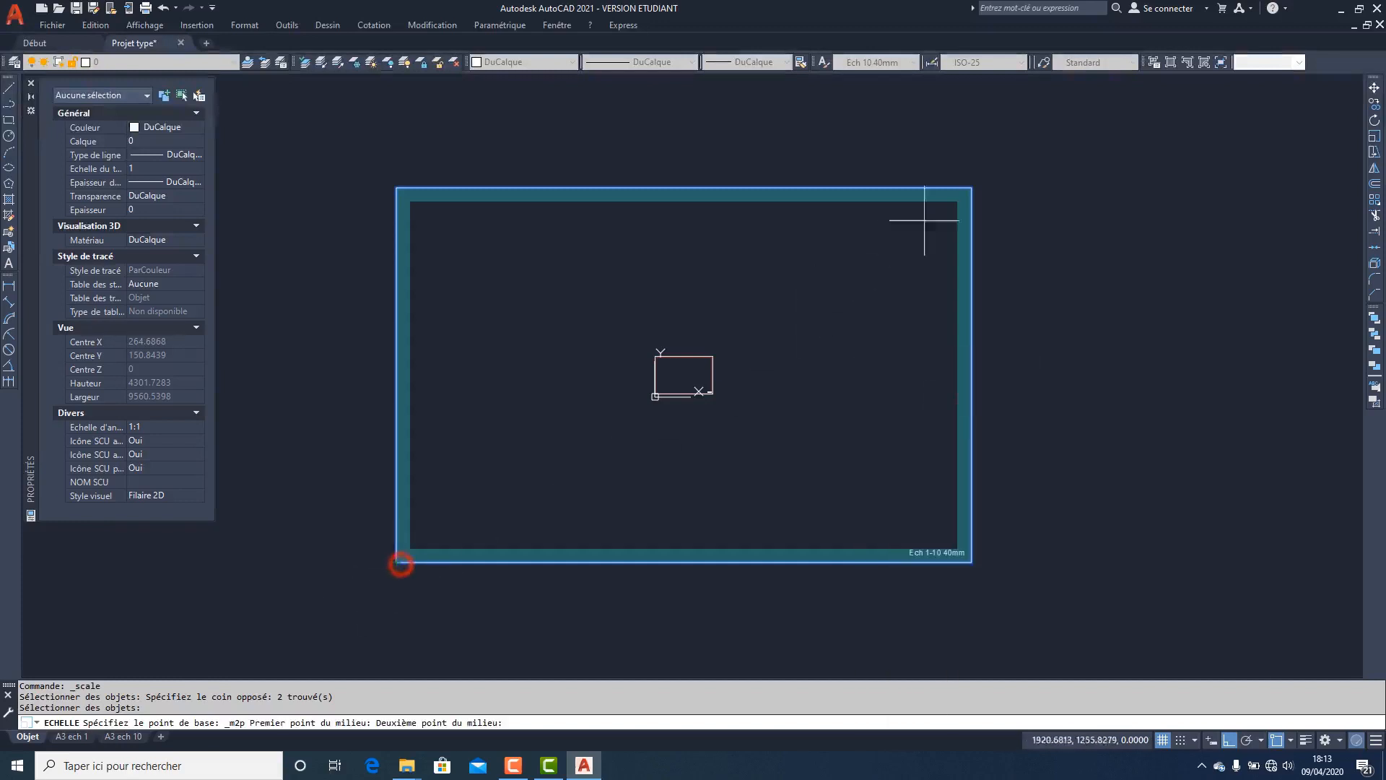
click(972, 188)
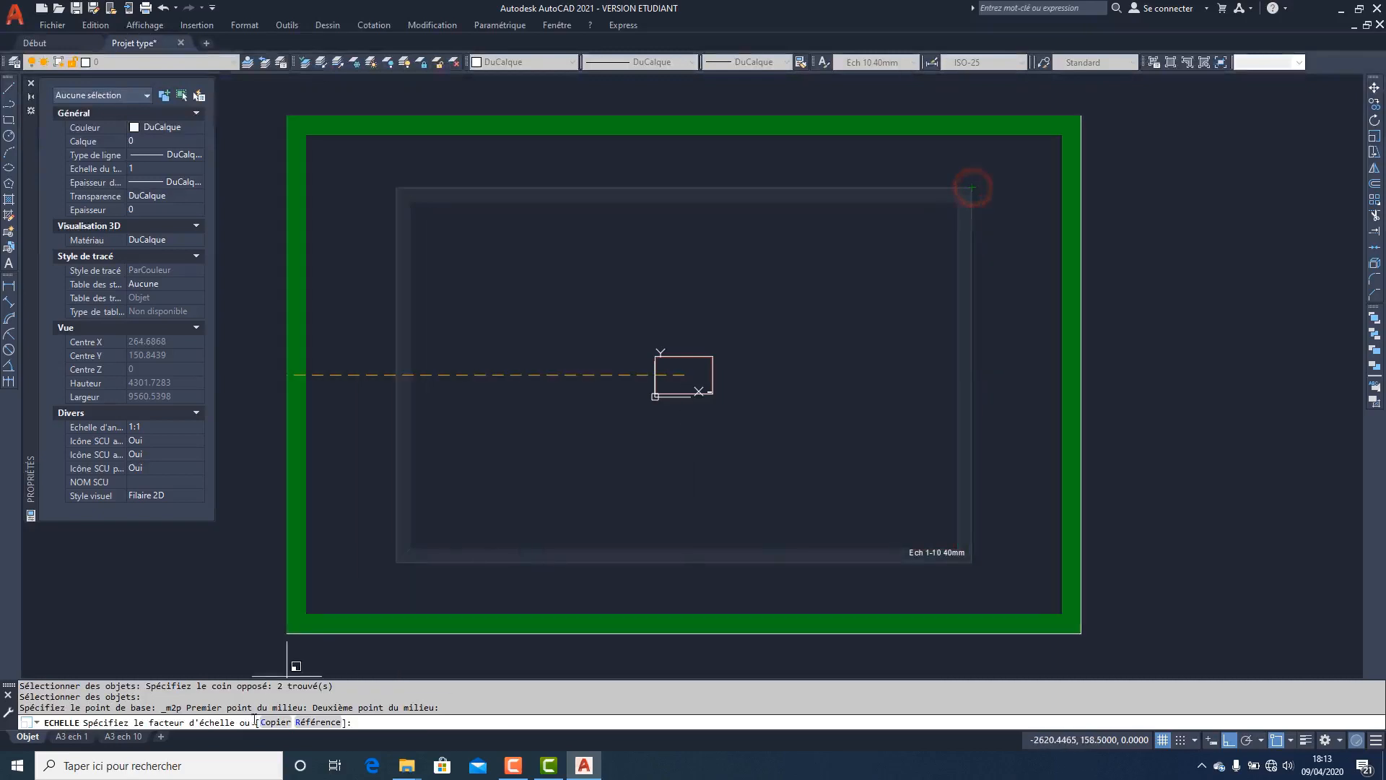
click(276, 722)
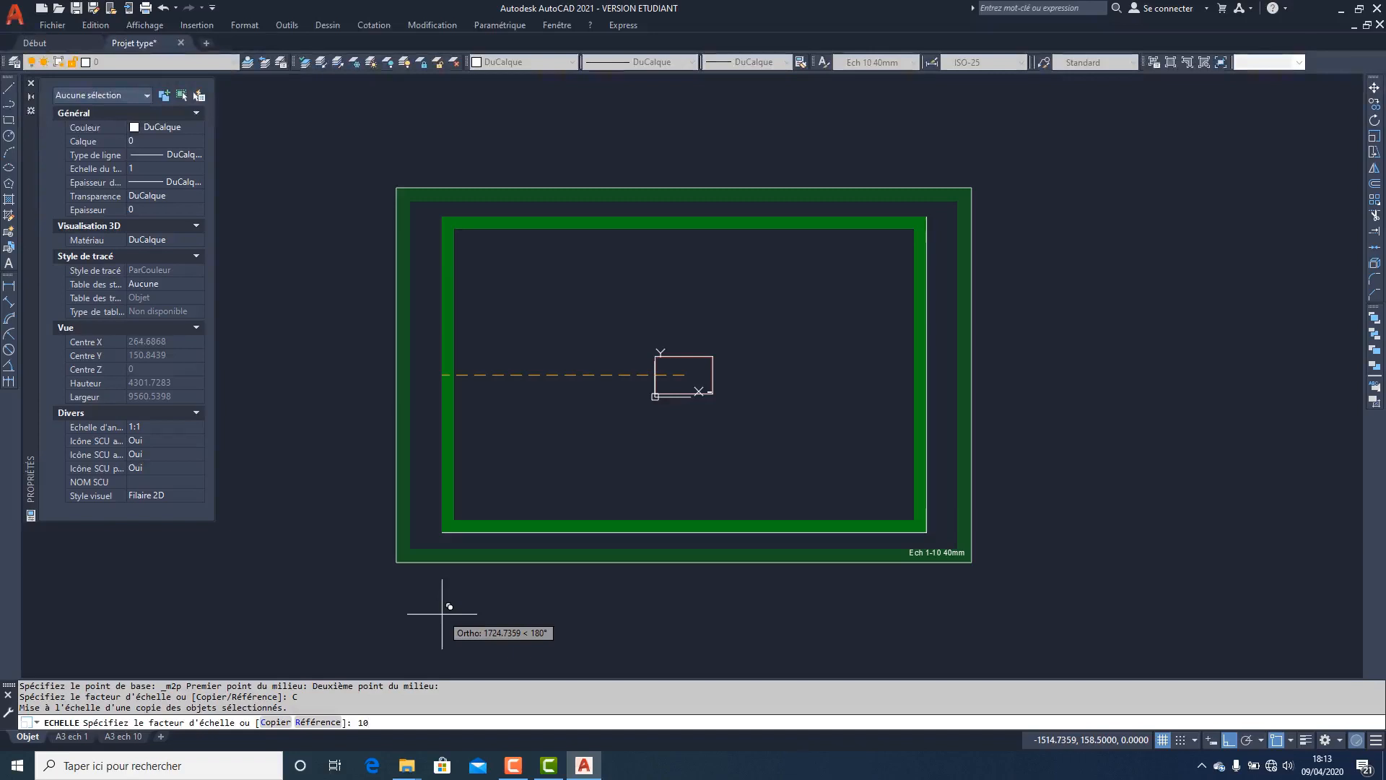
text(10)
key(Return)
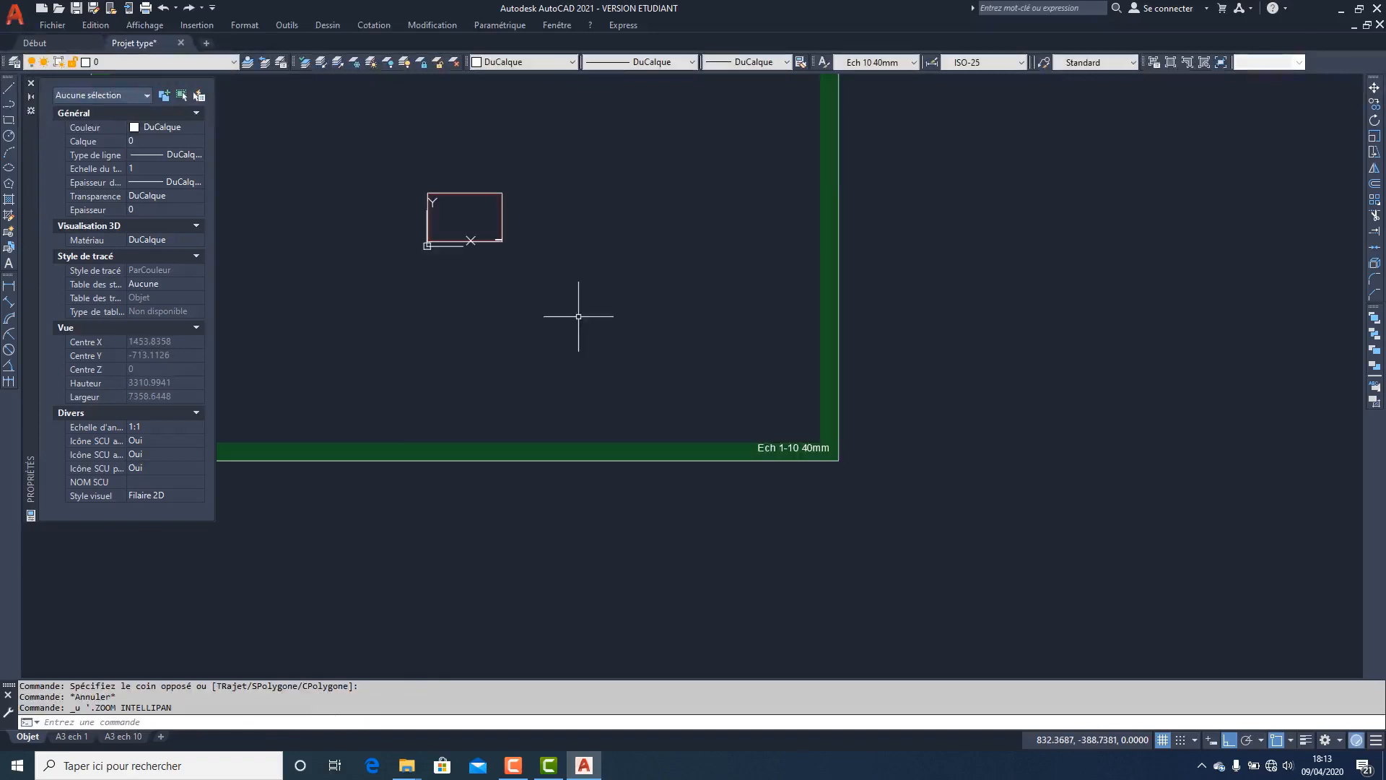
- Change the colour of the enlarged outer frame's wide polyline to Cyan
middle_click(580, 316)
middle_click(579, 316)
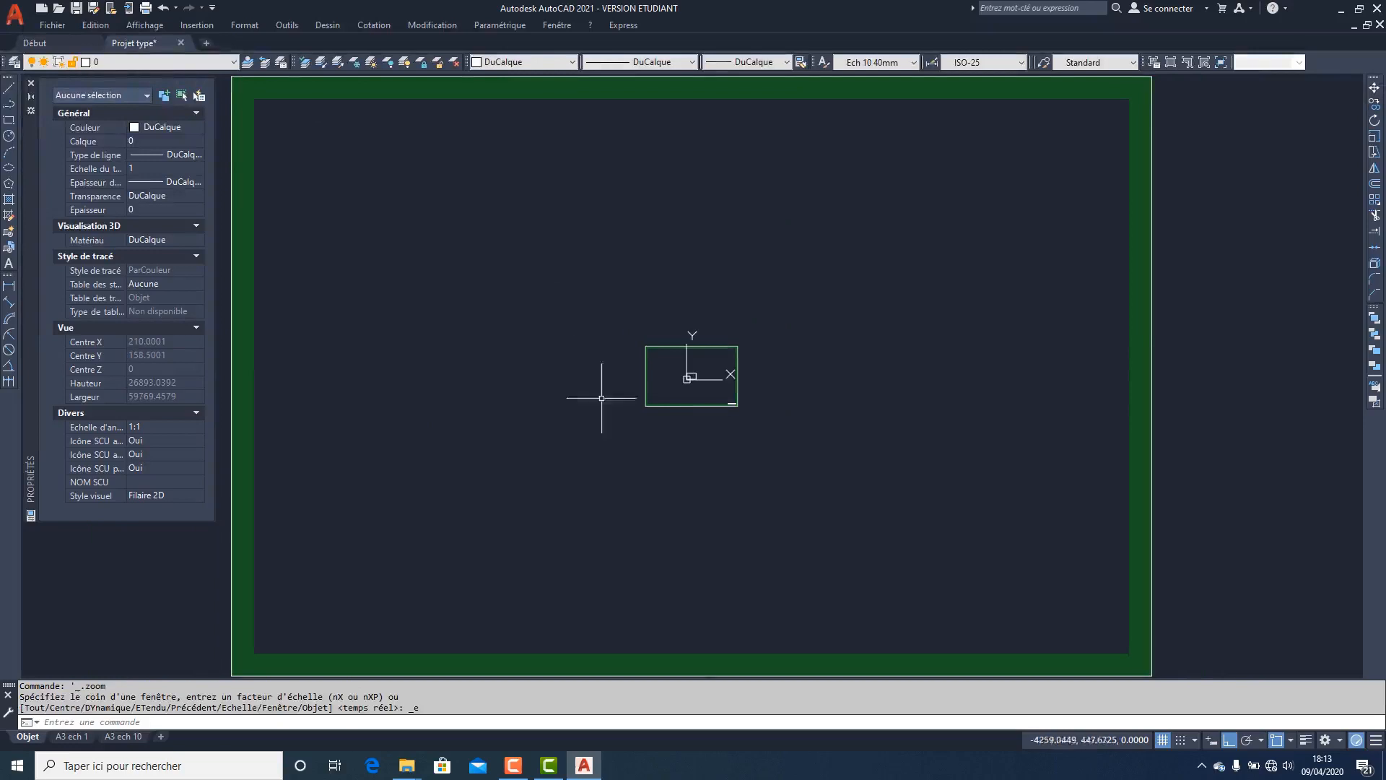
click(699, 608)
click(671, 665)
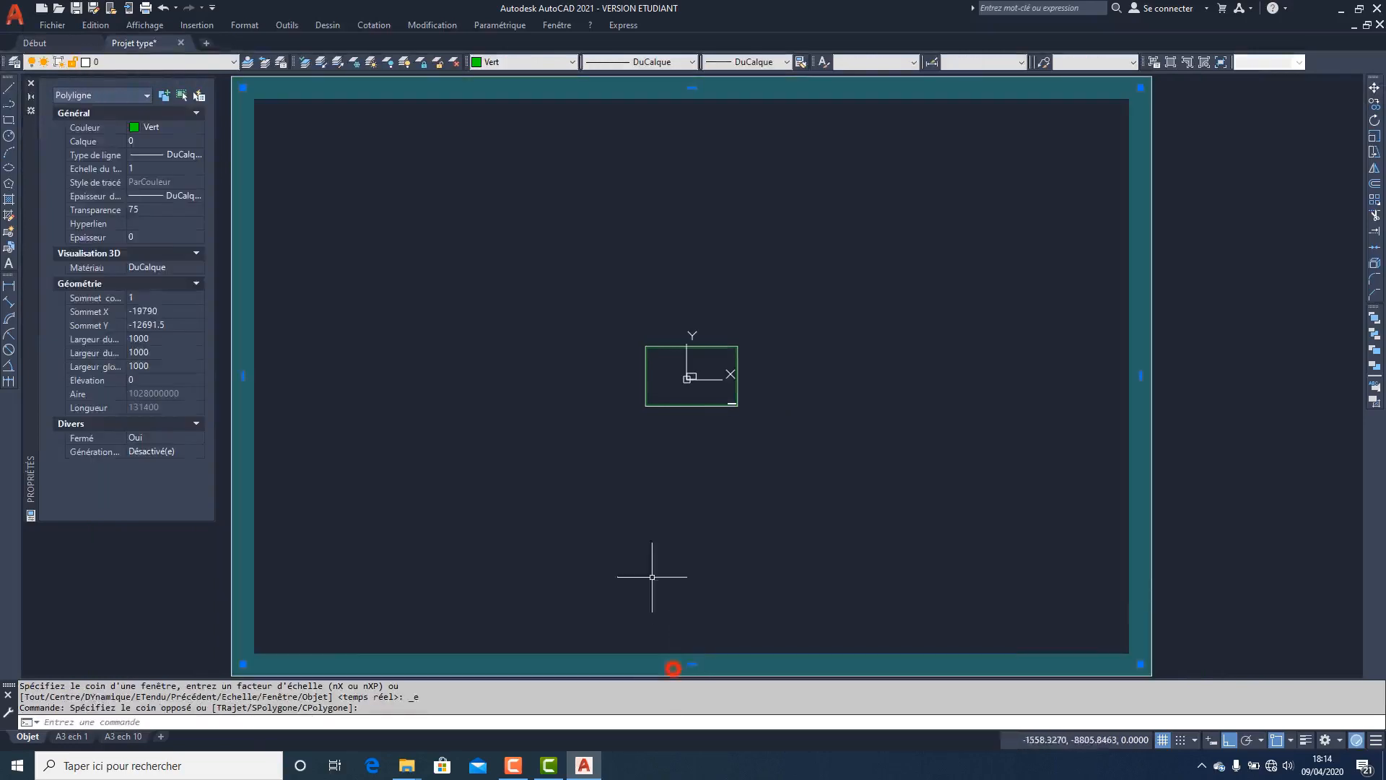
click(571, 62)
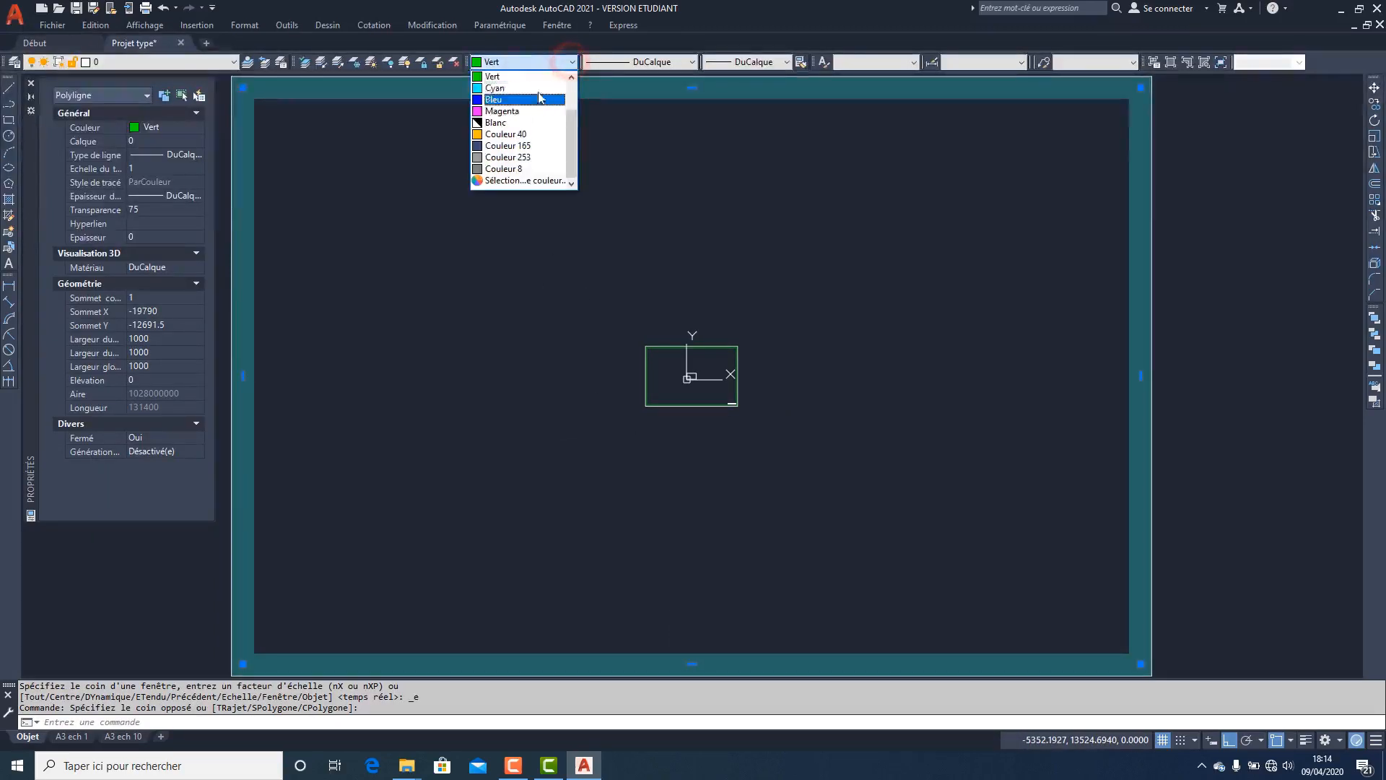
click(538, 88)
key(Escape)
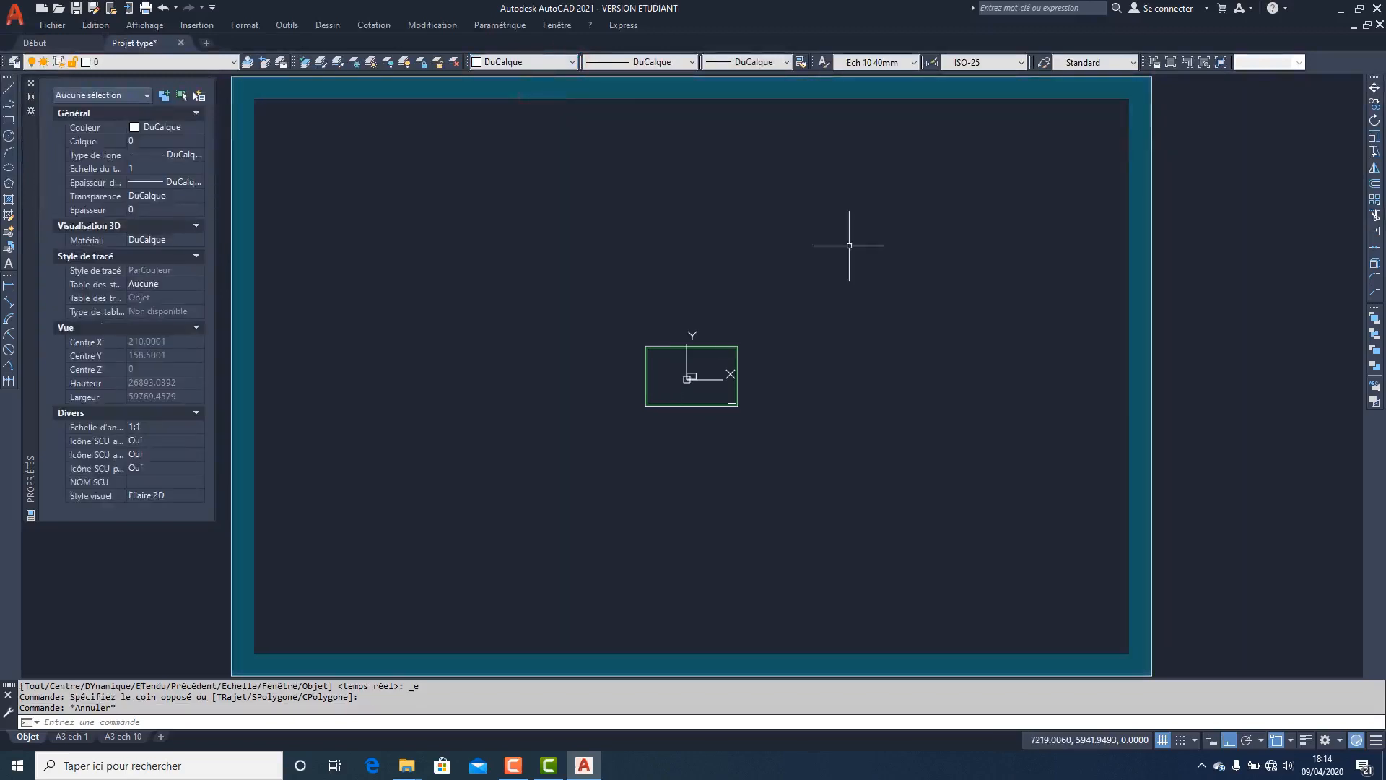
- Copy the "Ech 1-10 40mm" label from the green frame's lower-right corner to the matching corner of the cyan frame
text(z)
key(Return)
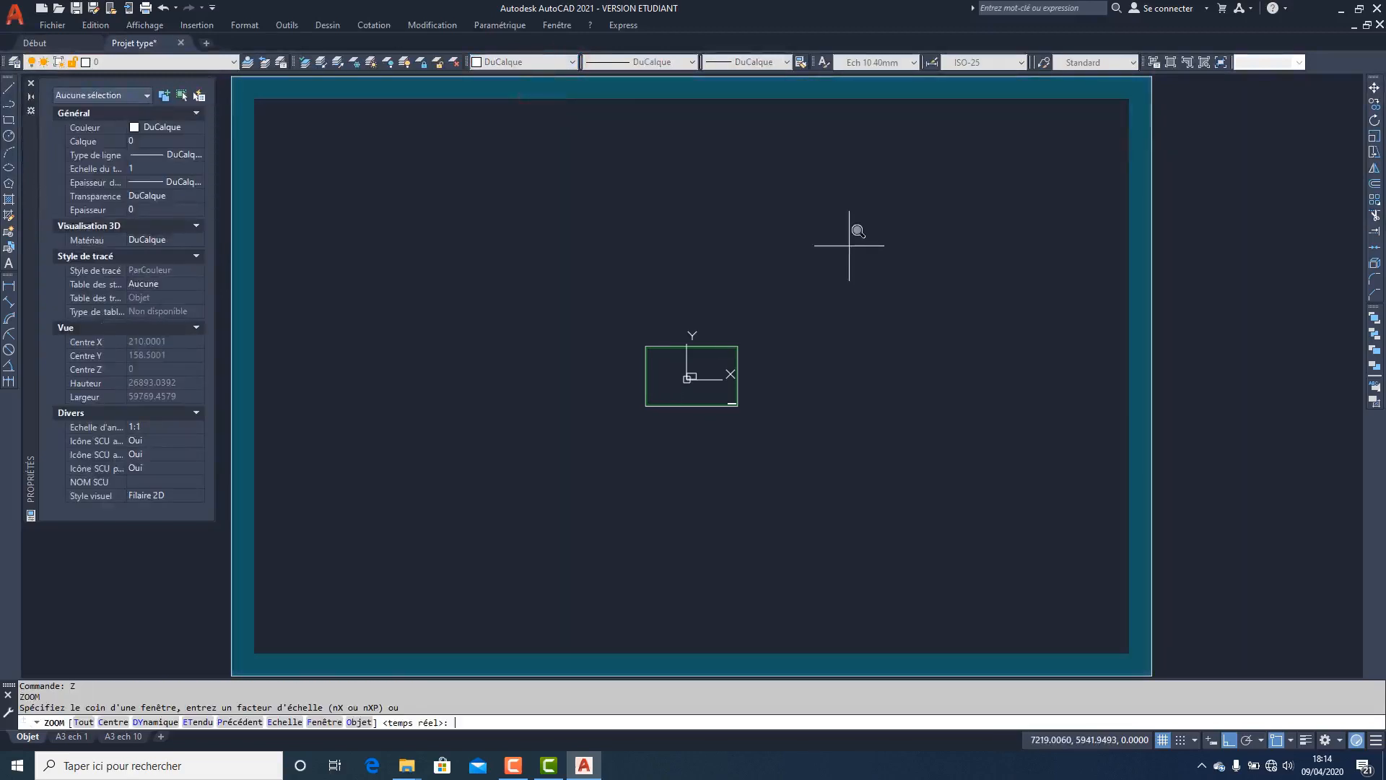
key(Return)
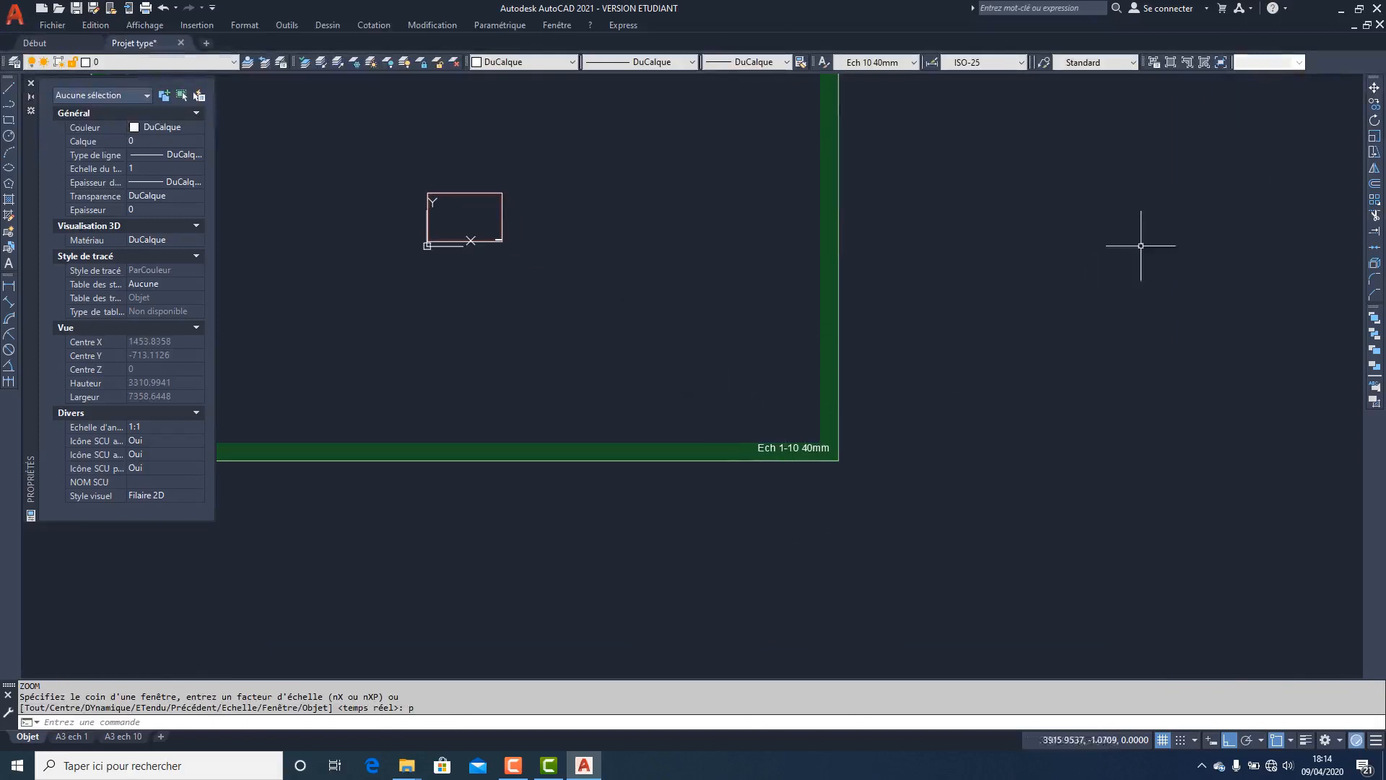
click(1375, 106)
click(668, 386)
click(930, 535)
key(Return)
click(828, 426)
scroll(712, 394, down, 2)
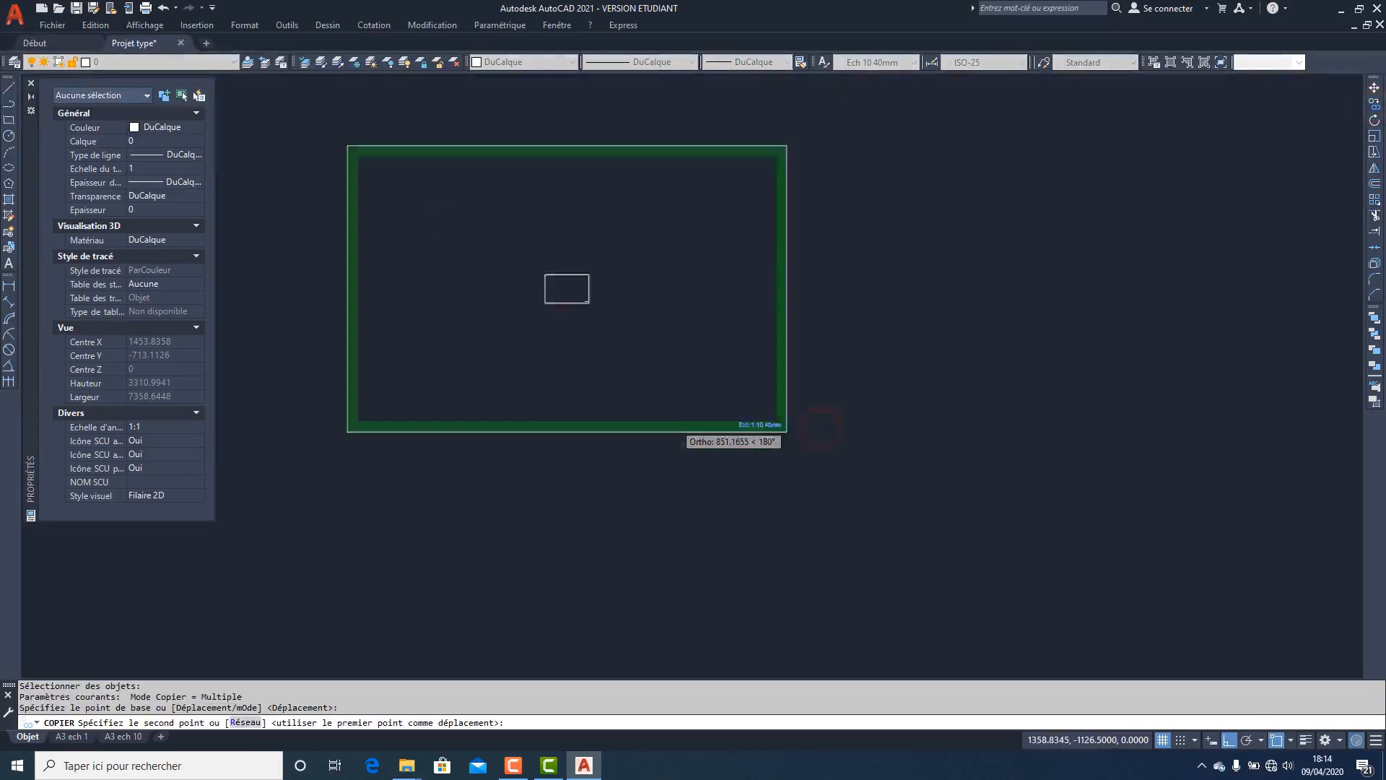
middle_click(711, 393)
middle_click(711, 394)
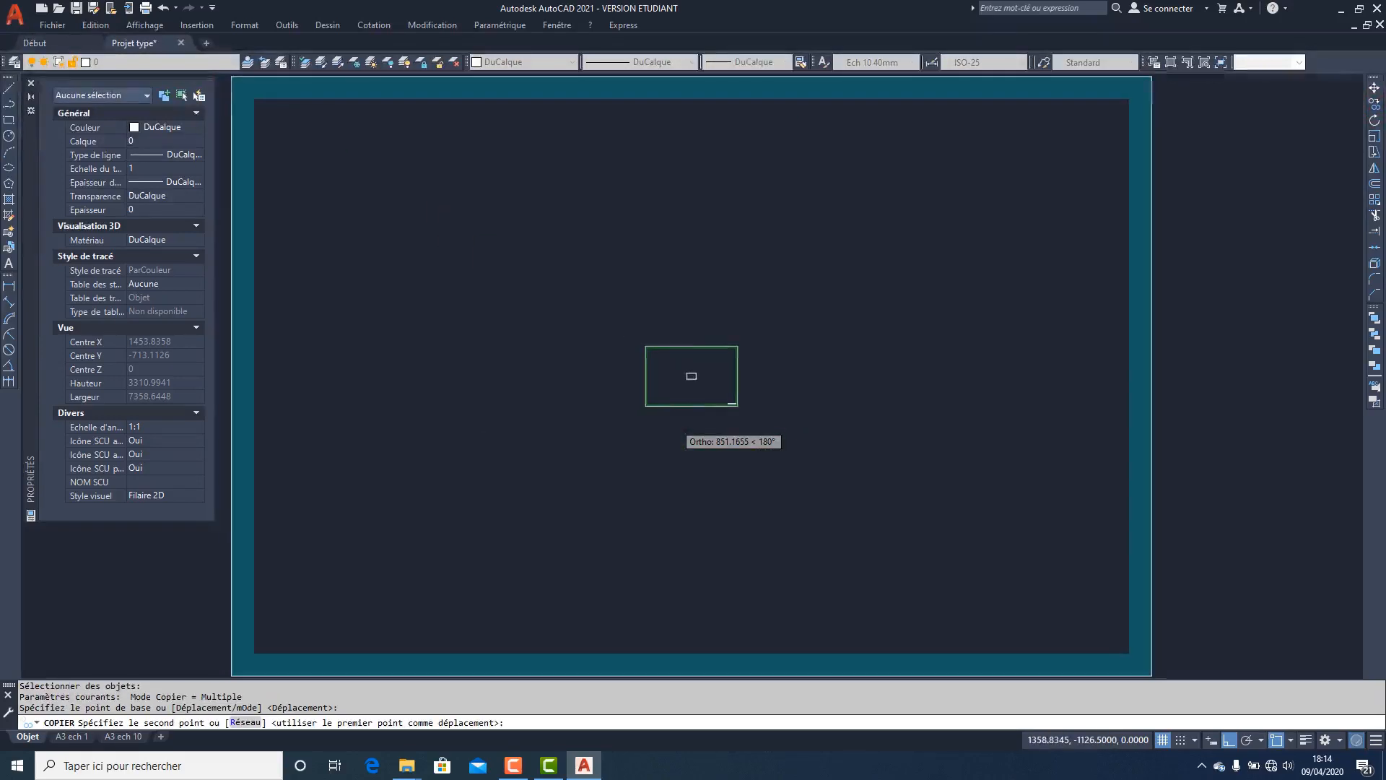
click(1076, 650)
key(Escape)
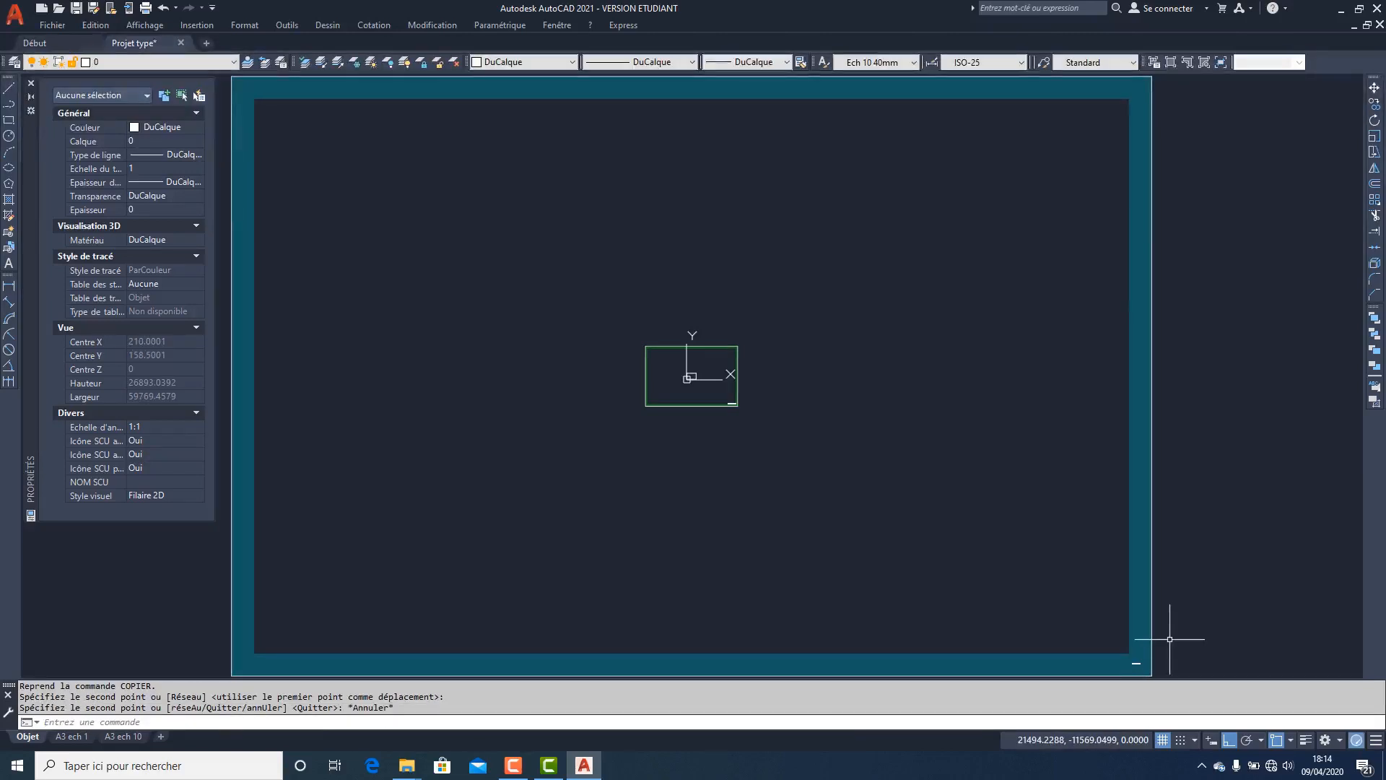
- Create a text style named "Ech 100 400mm" with a text height of 400 and apply it
click(824, 63)
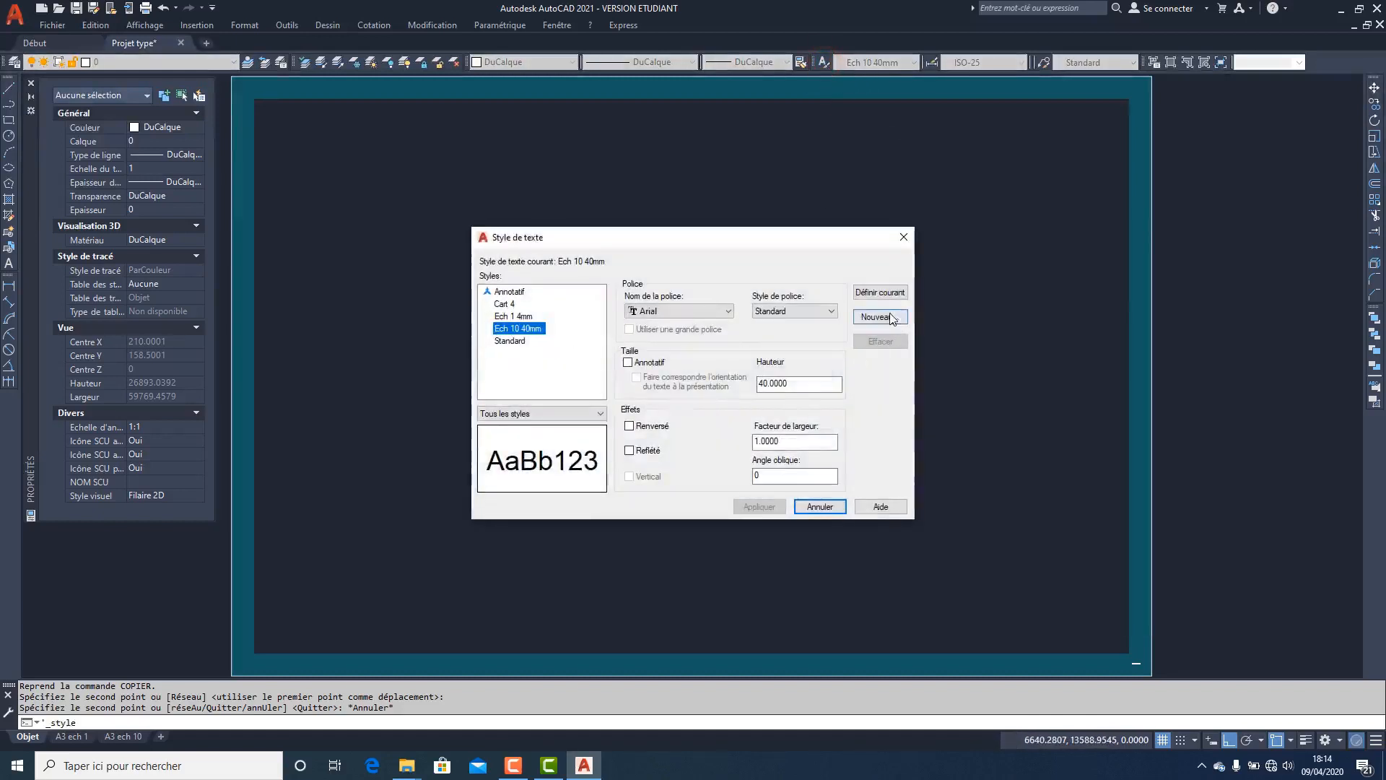
click(893, 318)
text(Ec)
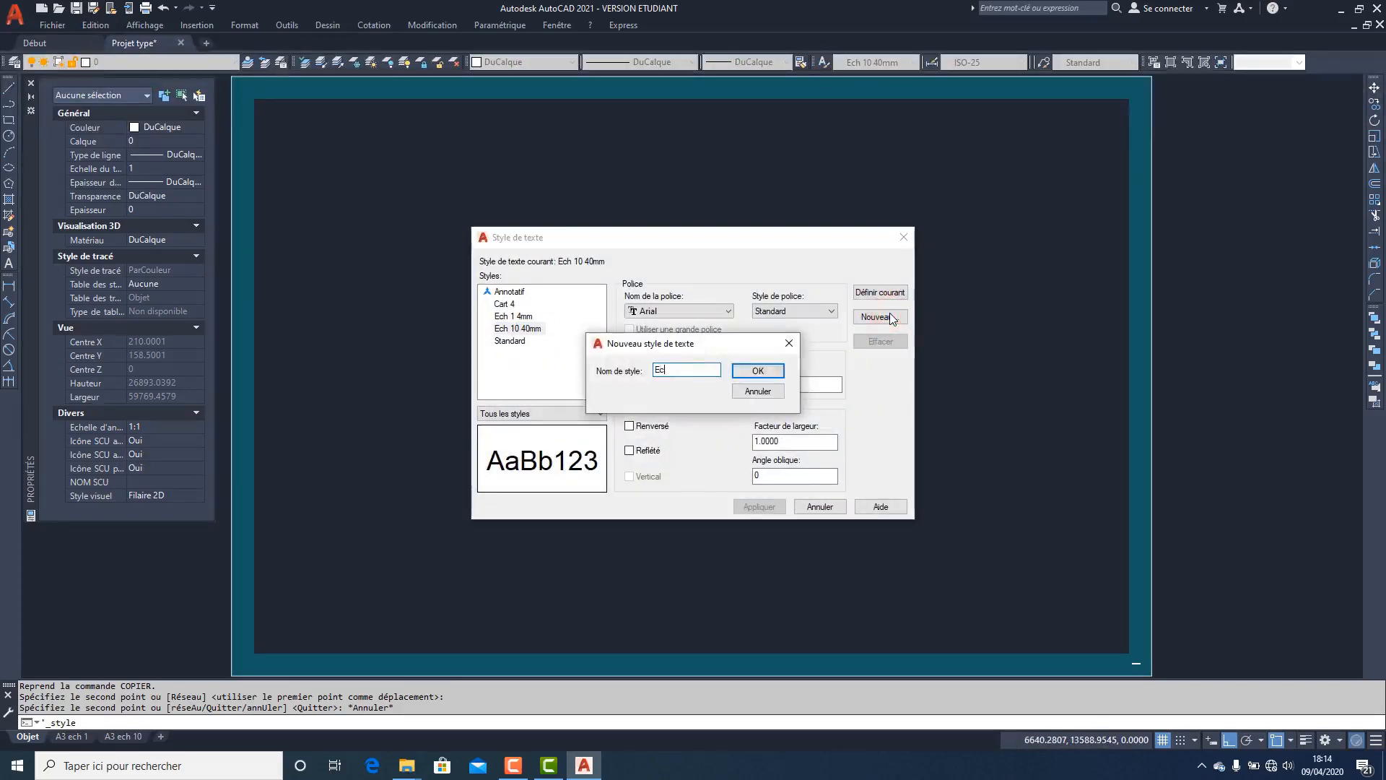
text(h 100 400mm)
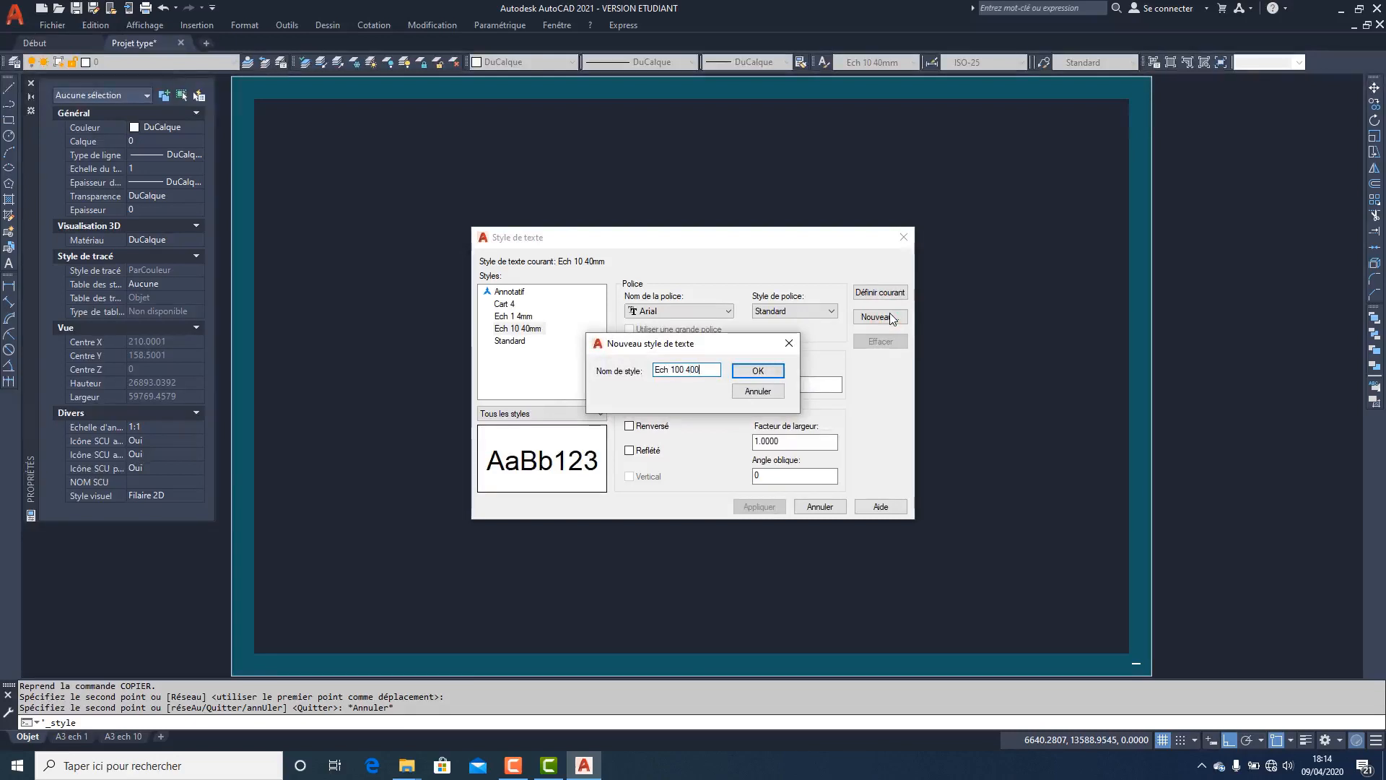
click(759, 370)
click(767, 384)
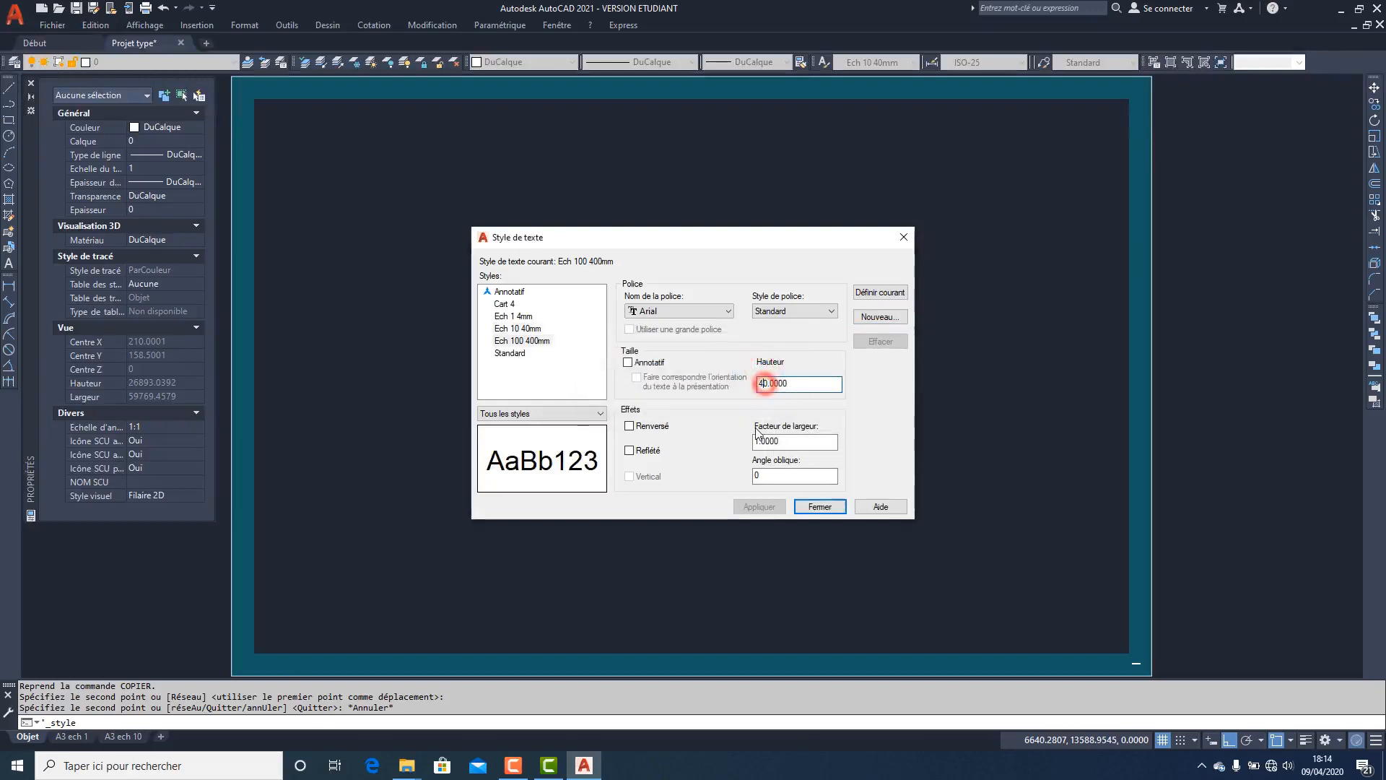
text(0)
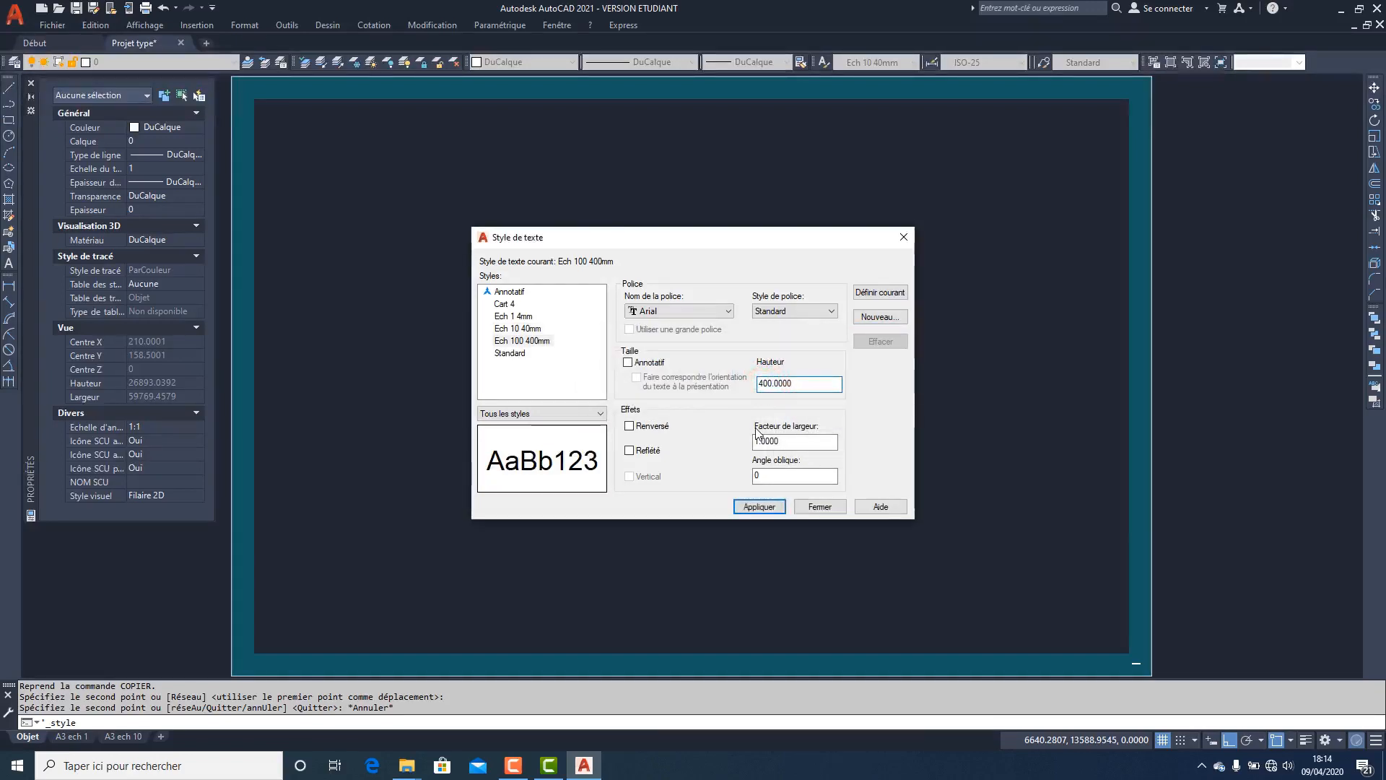
click(767, 509)
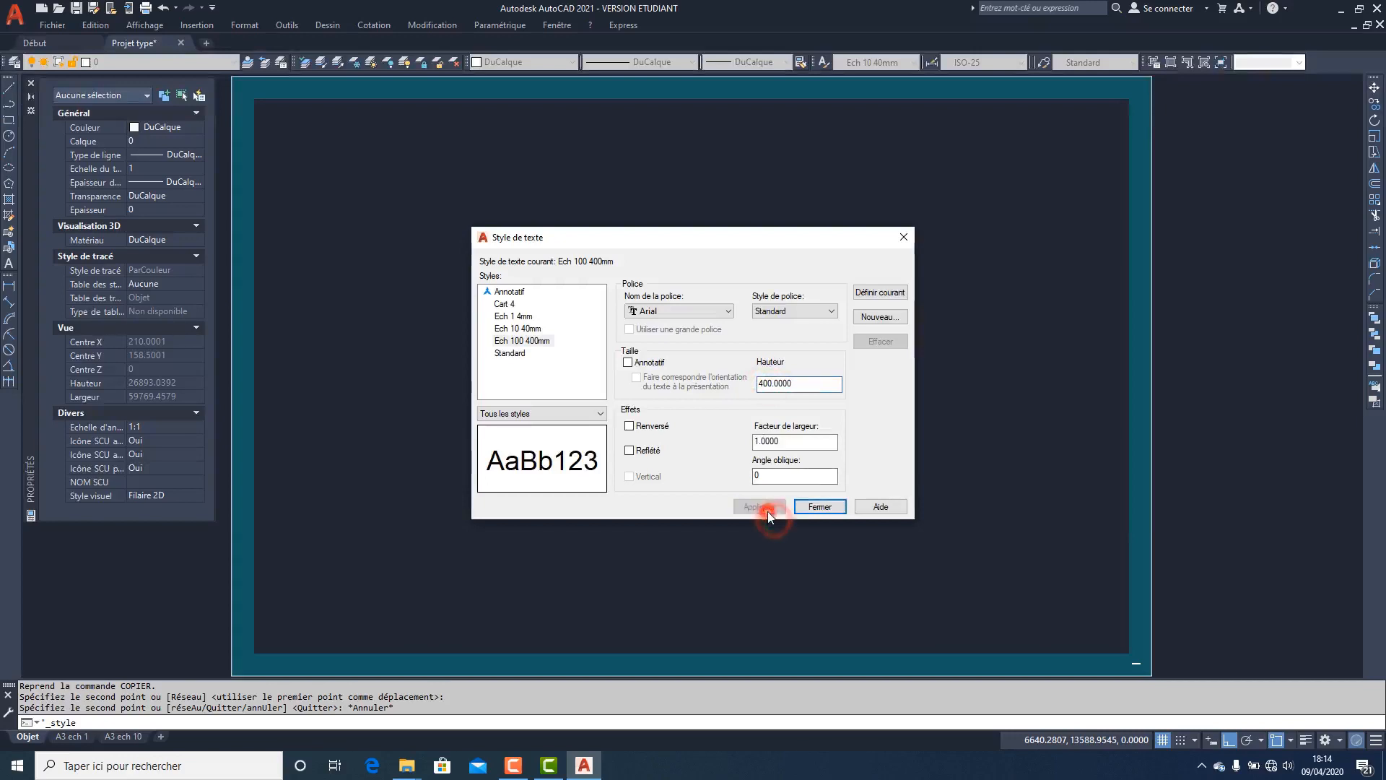
click(819, 507)
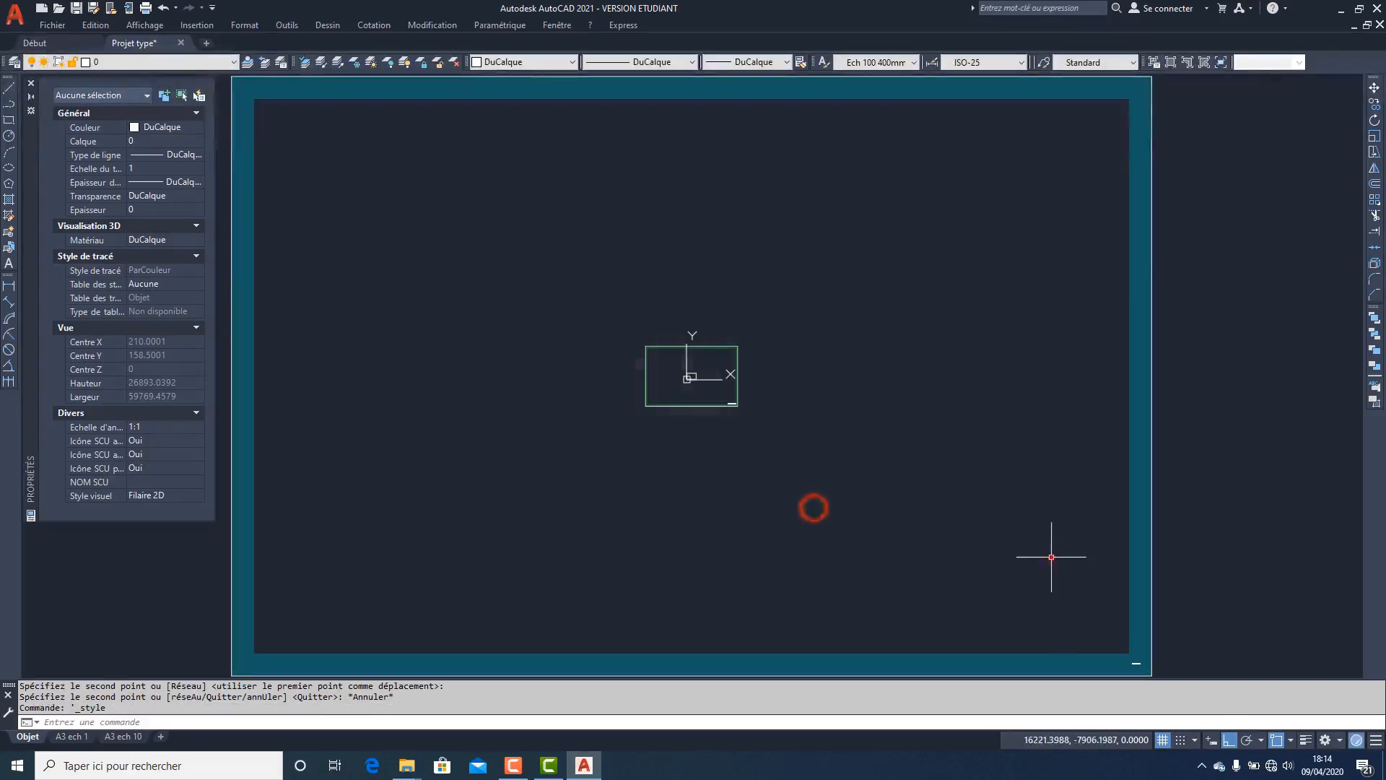
- Apply the "Ech 100 400mm" text style to the label at the cyan frame's corner and widen its text box to fit one line
click(1052, 557)
click(1196, 663)
click(902, 62)
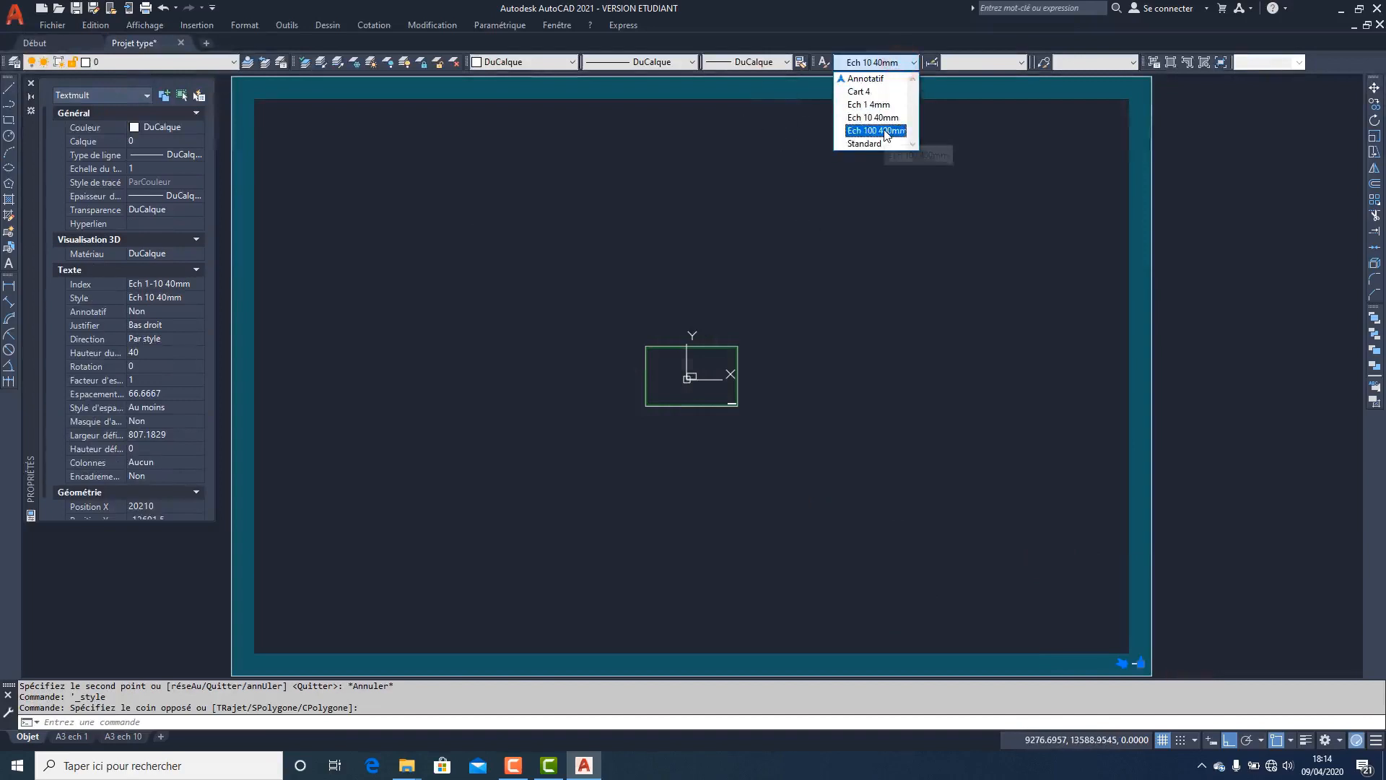
click(883, 130)
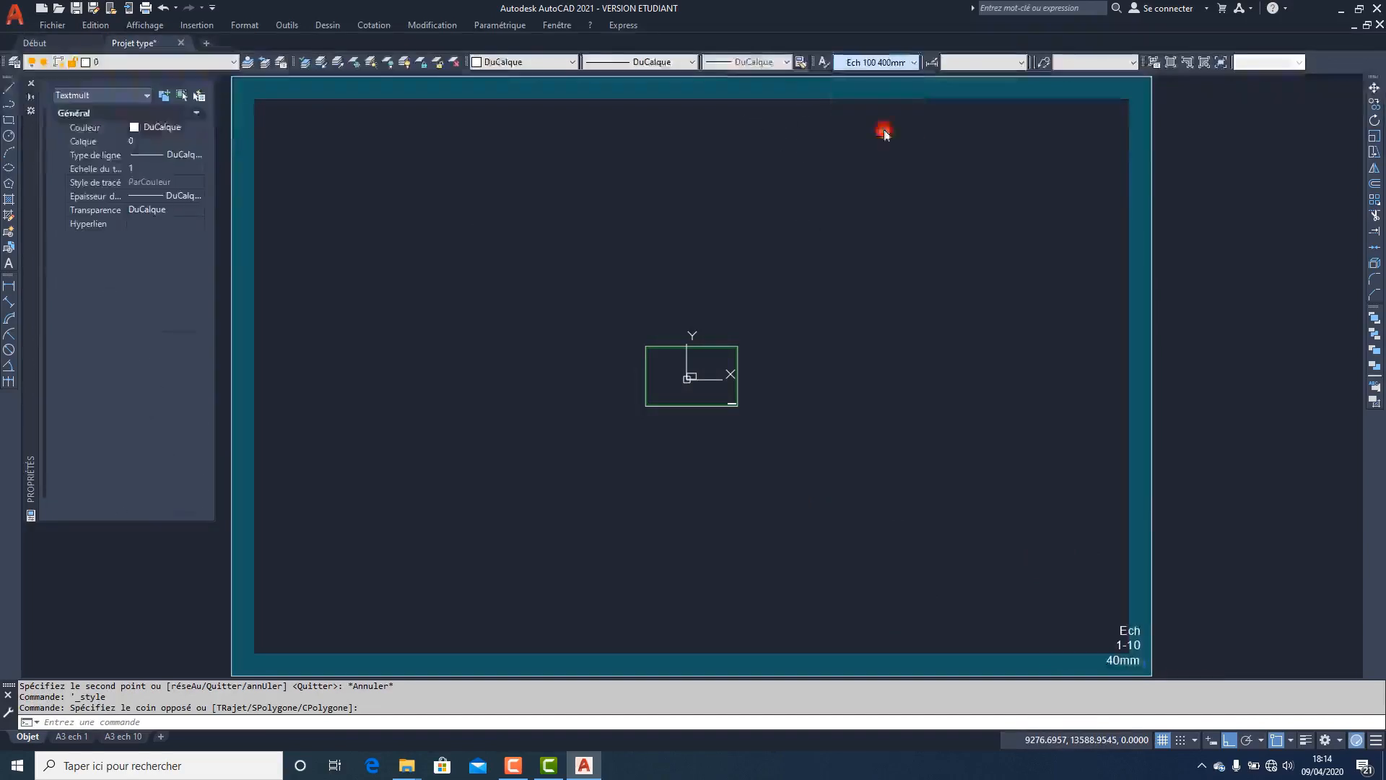
click(1120, 622)
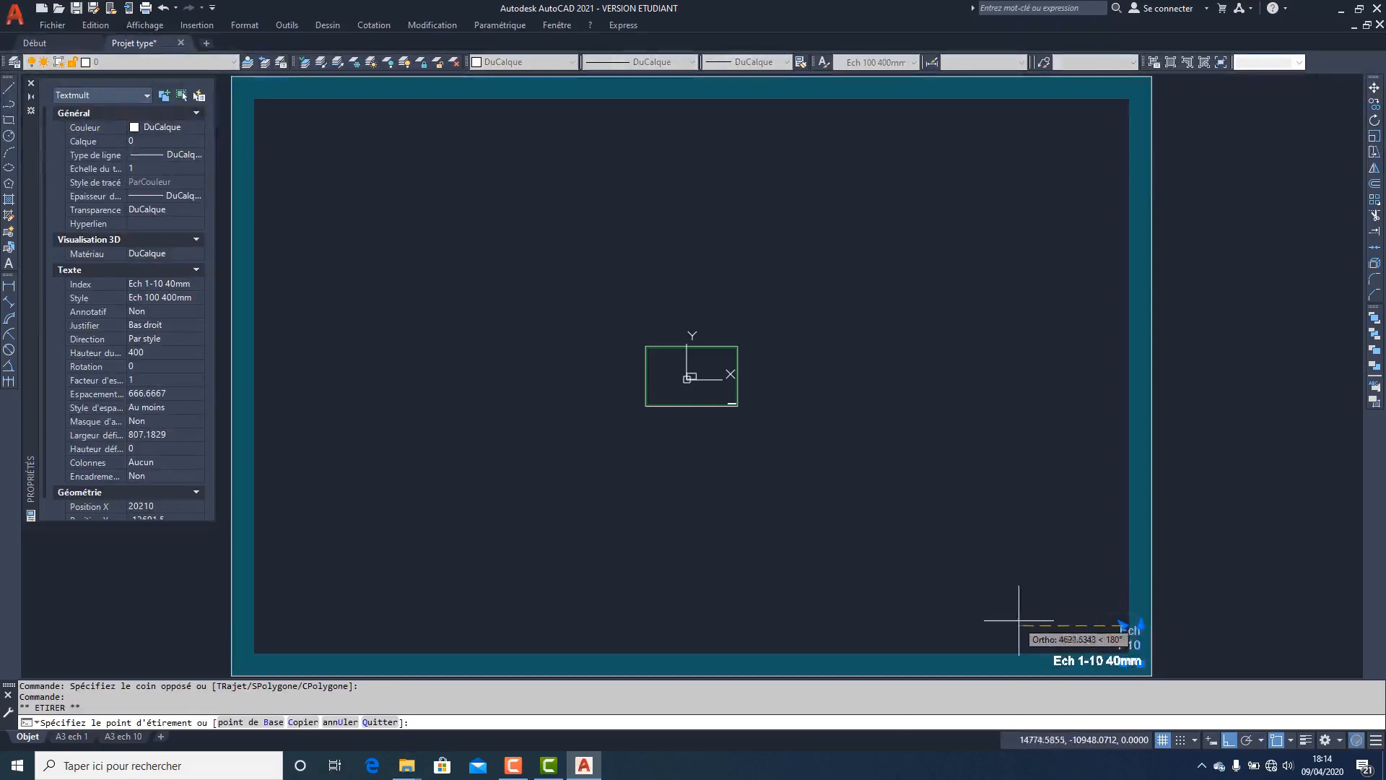
click(1046, 634)
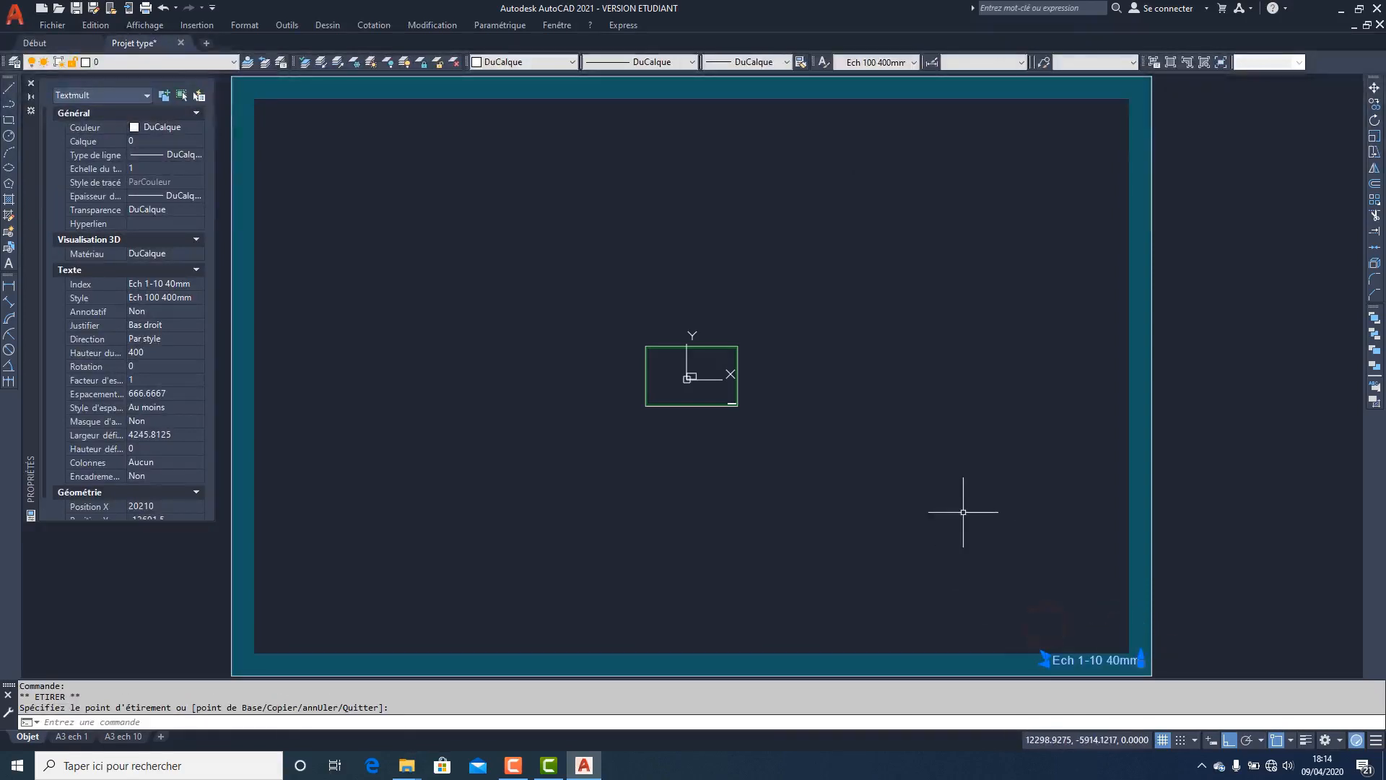
key(Escape)
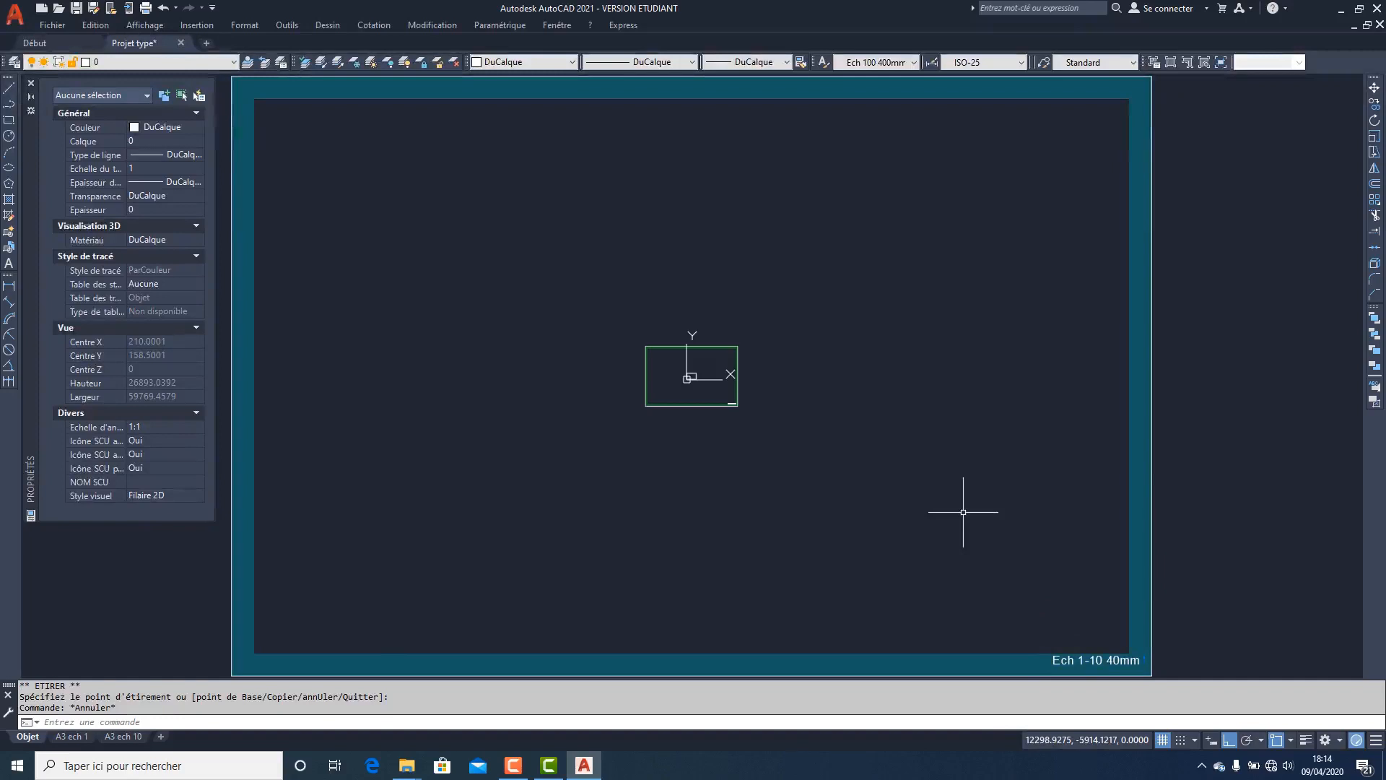
- Edit the cyan frame's corner label to read "Ech 1-100 400mm"
double_click(1102, 660)
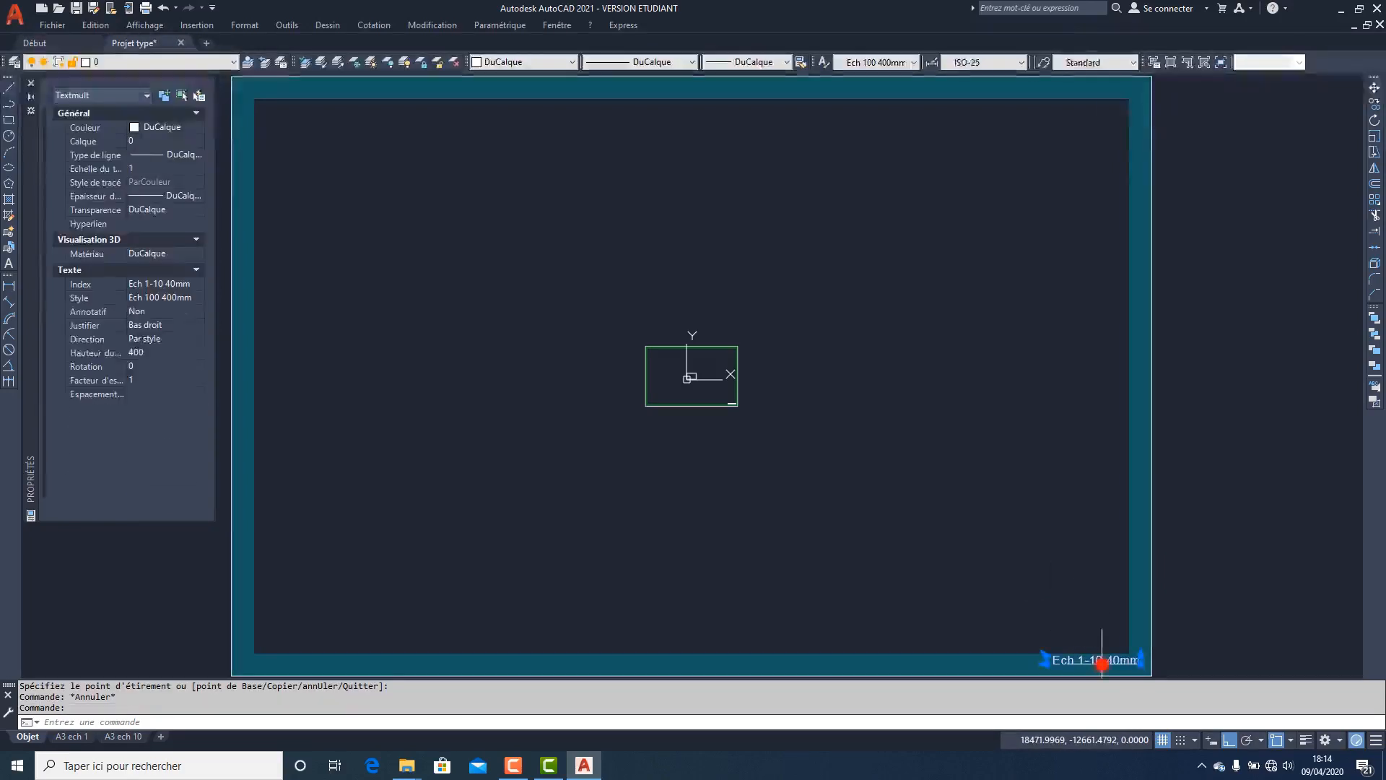
click(1054, 634)
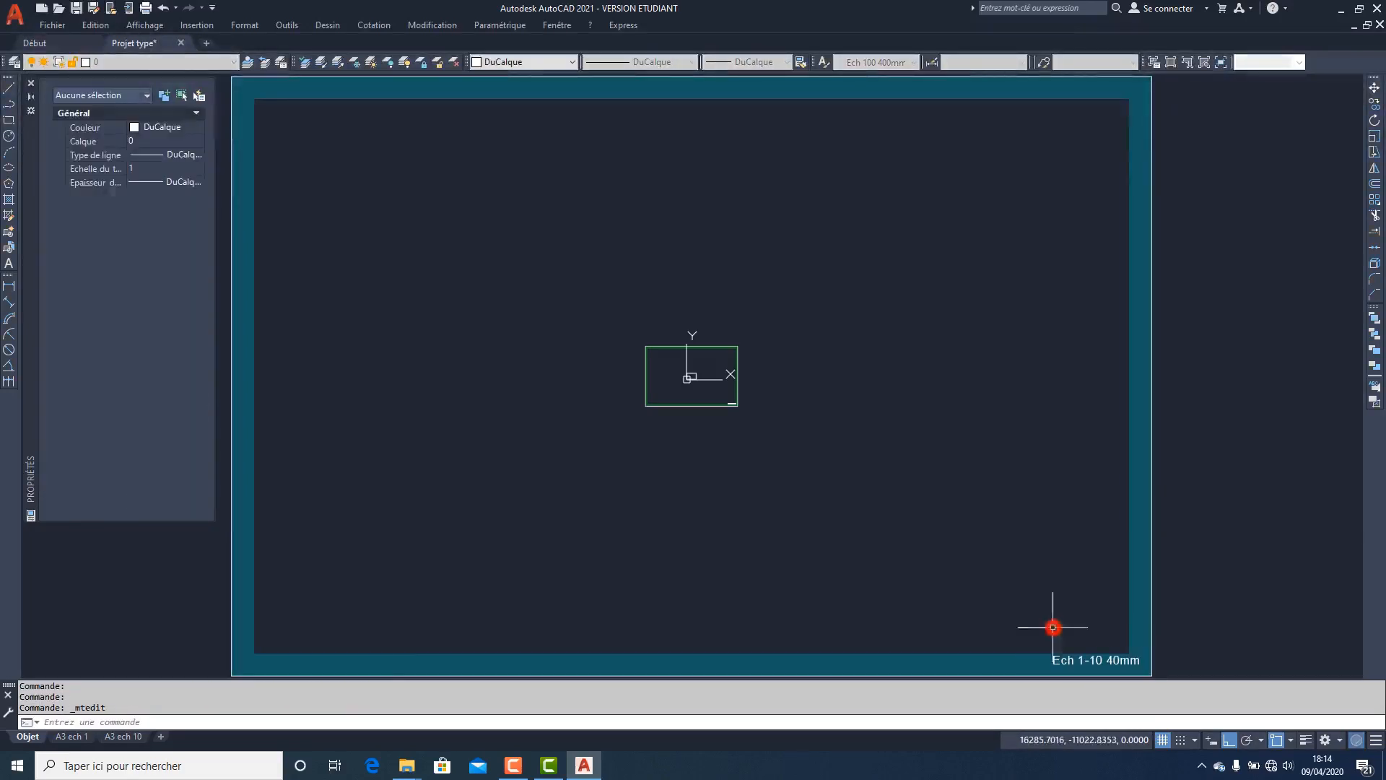
double_click(1067, 661)
mouse_move(1067, 661)
middle_down()
mouse_move(996, 507)
mouse_move(988, 449)
middle_up()
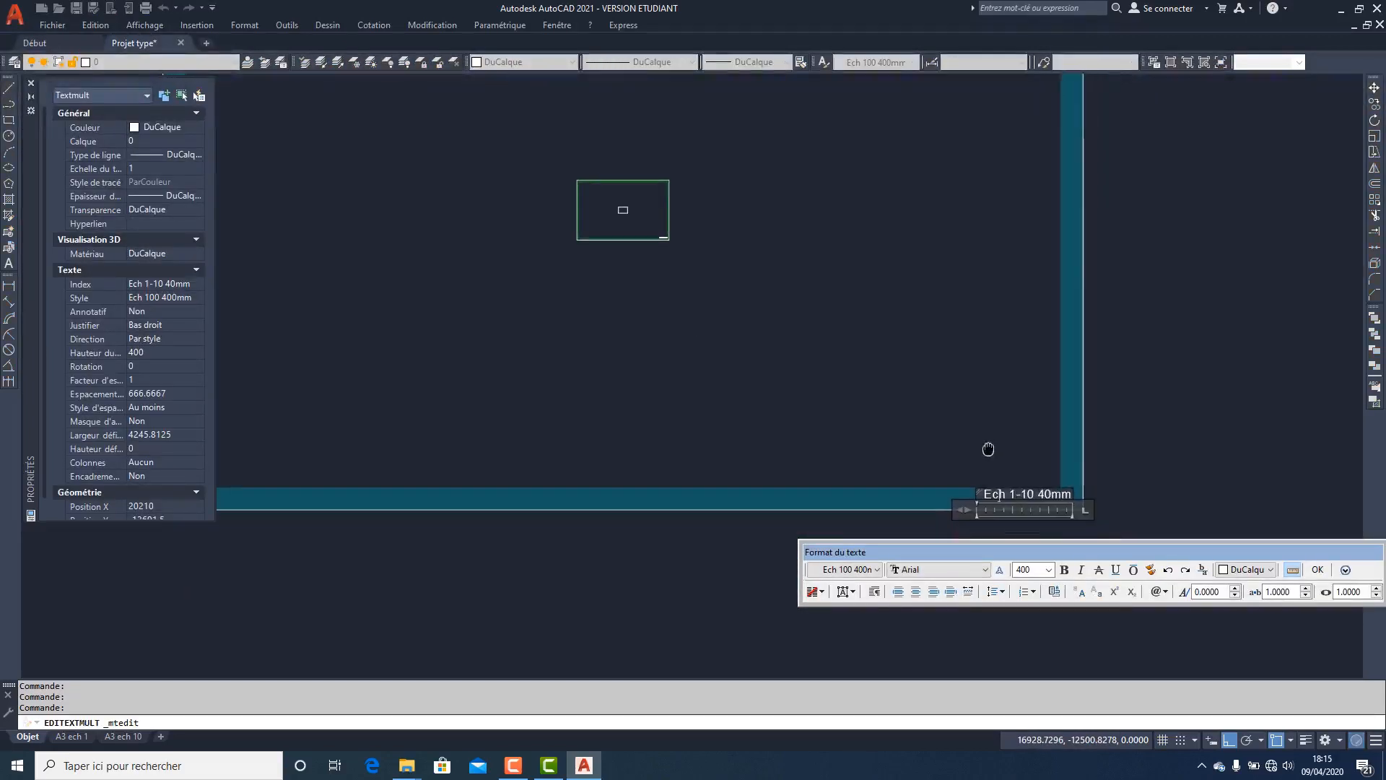
click(1035, 495)
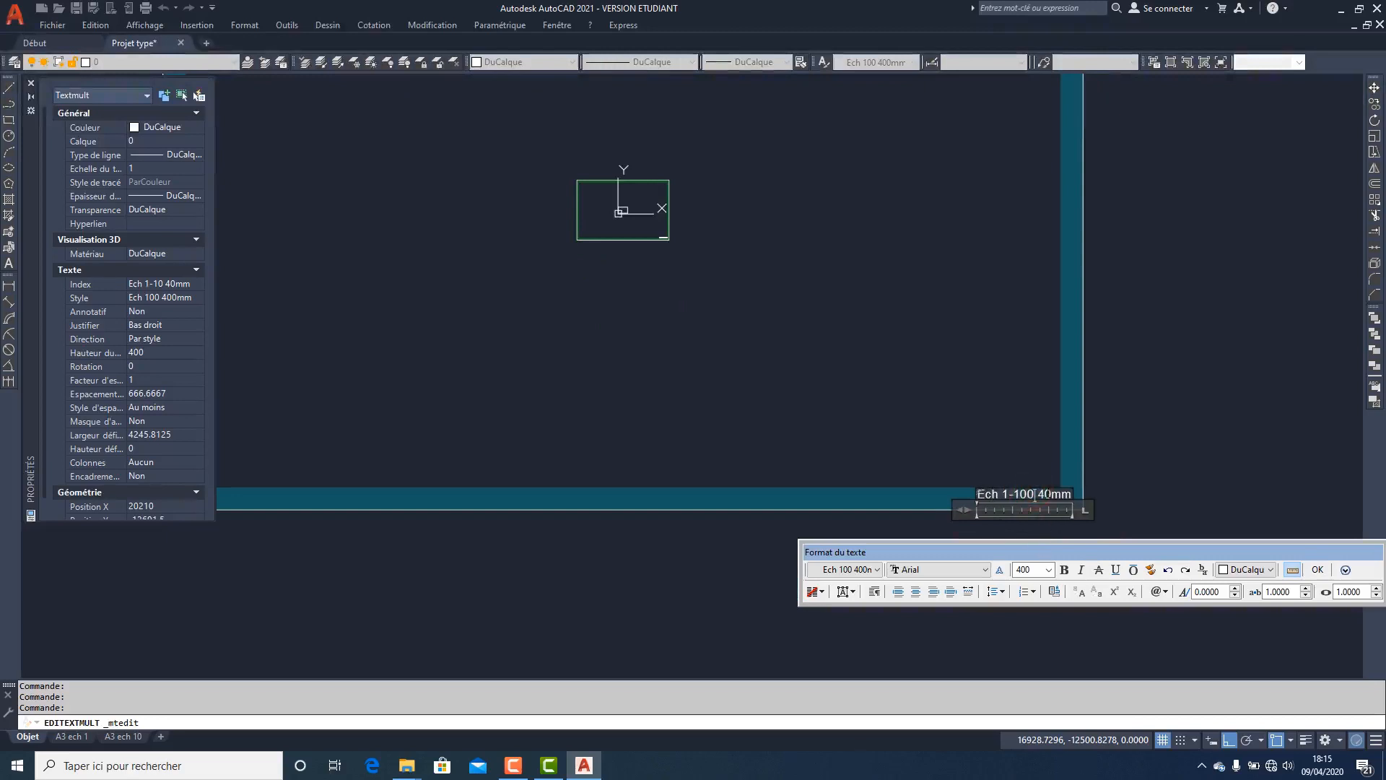
key(Return)
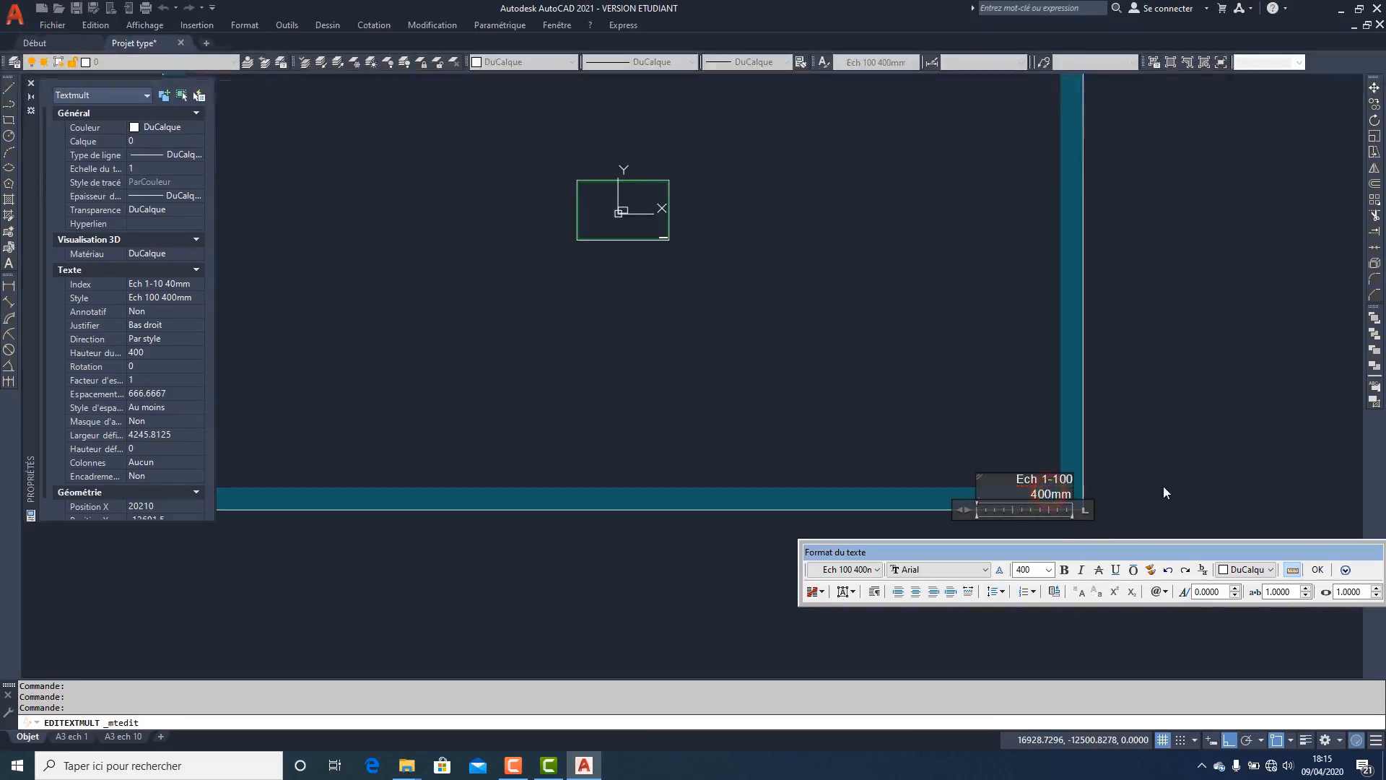
click(1013, 418)
- Widen the "Ech 1-100 400mm" label's text box until the text fits on a single line
click(1021, 481)
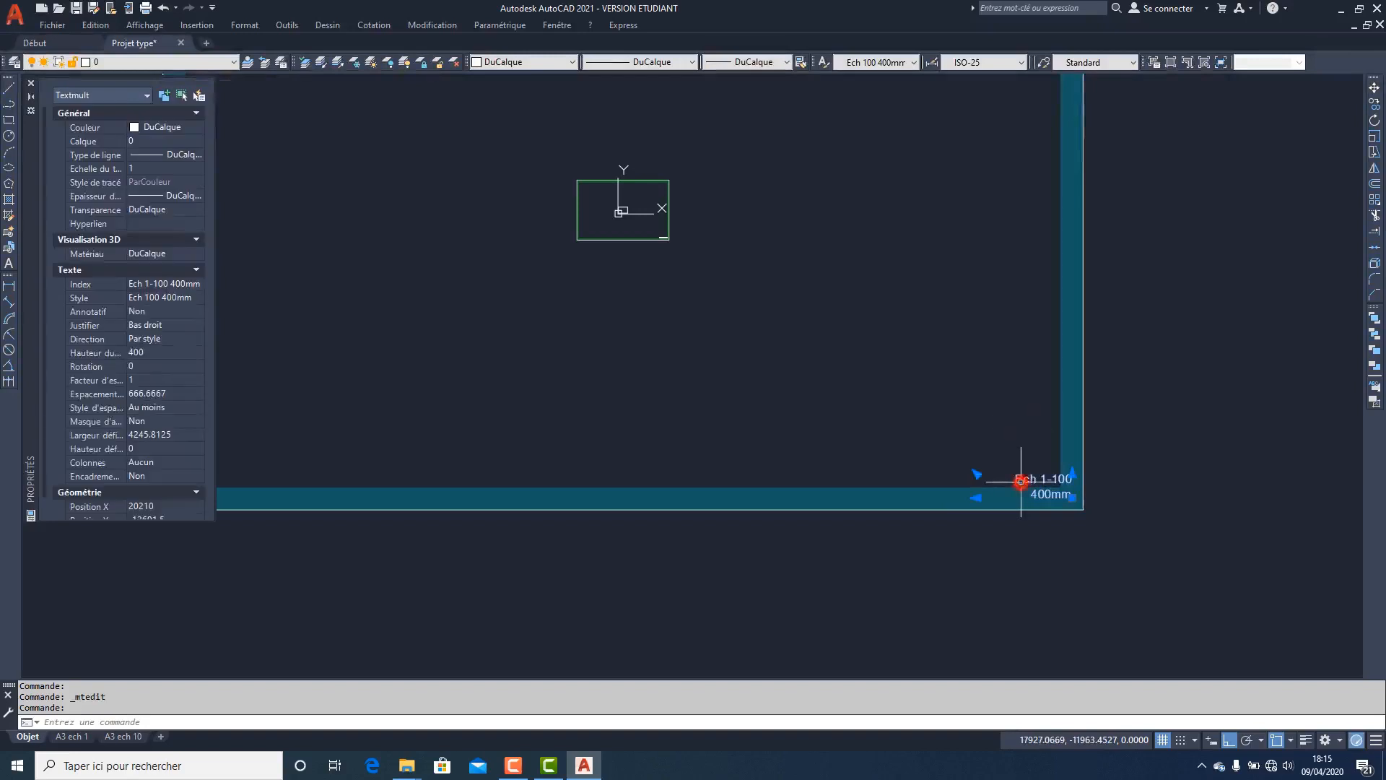
click(977, 475)
click(937, 472)
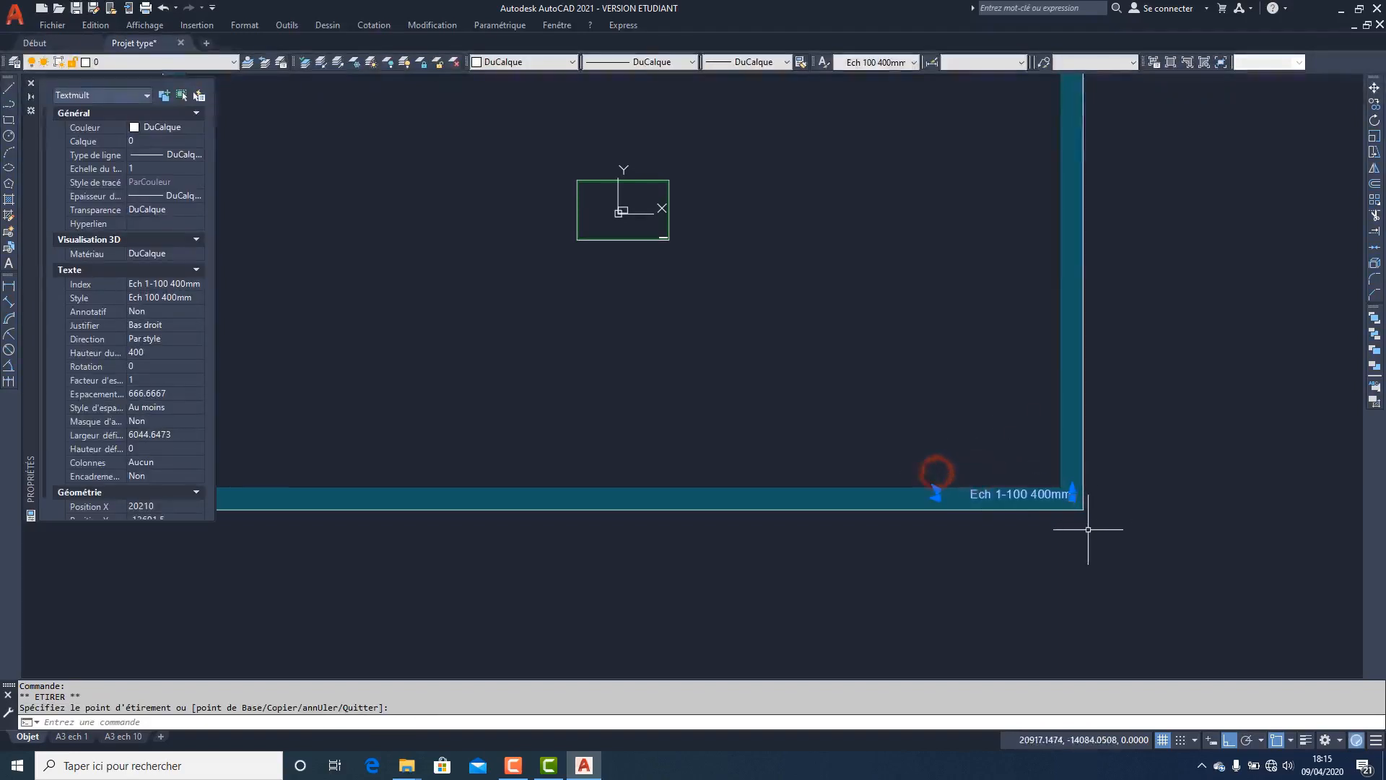
key(Escape)
double_click(884, 462)
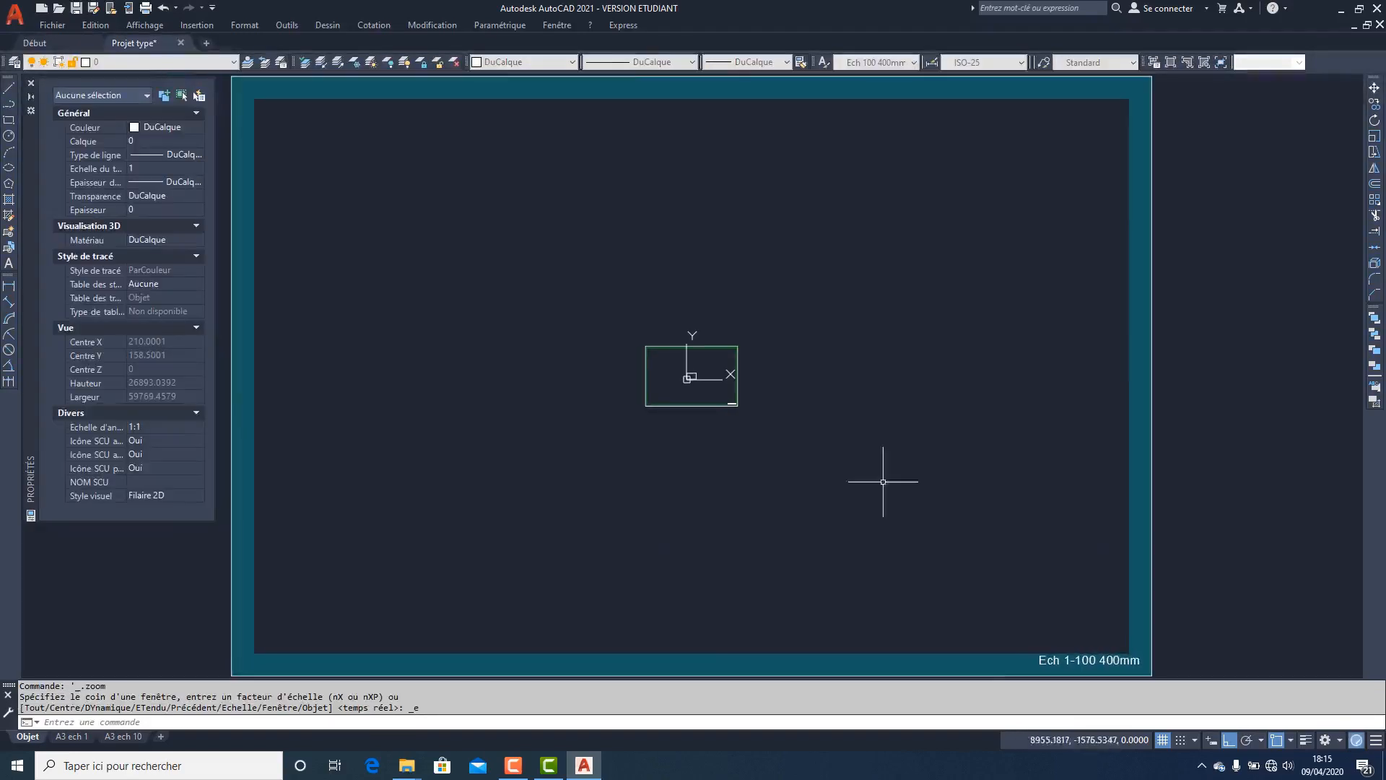
- Create a copy of the "A3 ech 10" layout placed at the end of the layouts
click(129, 739)
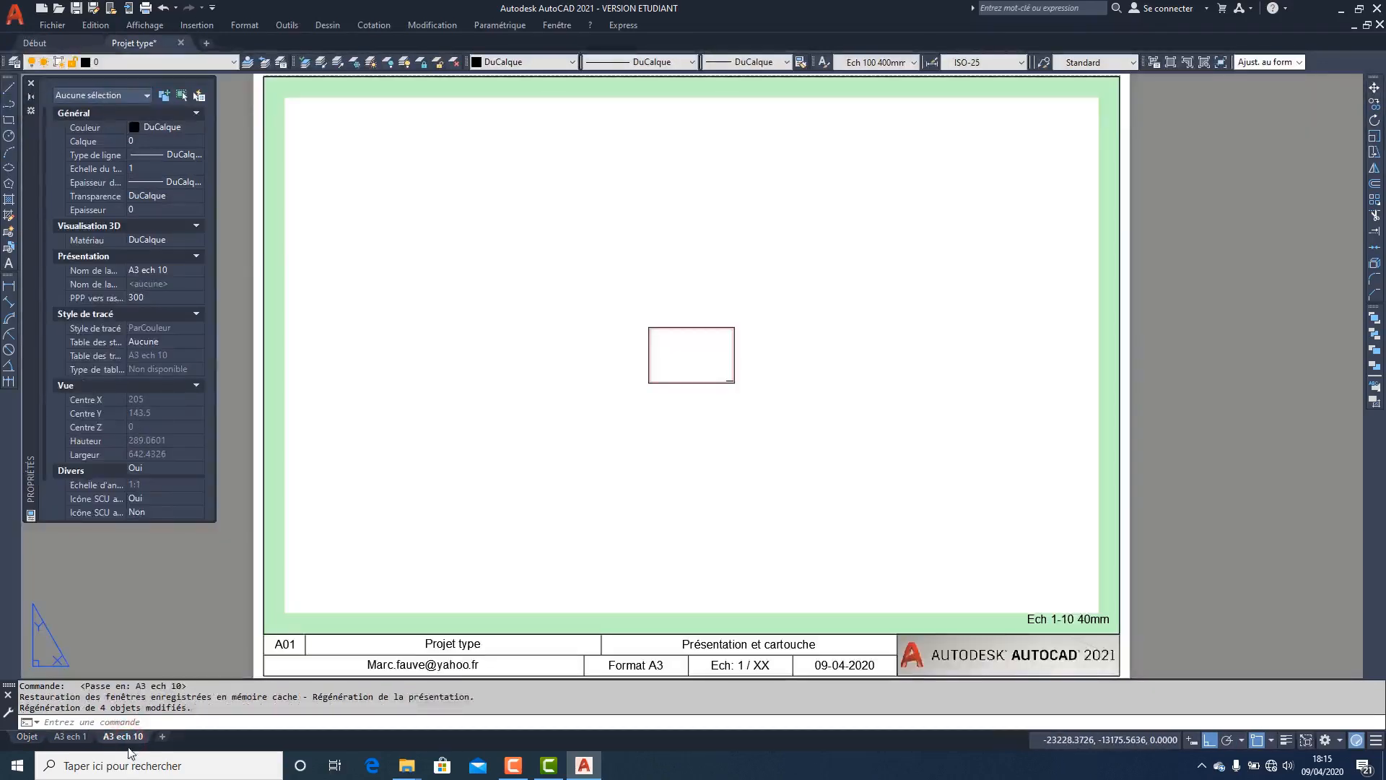
right_click(132, 739)
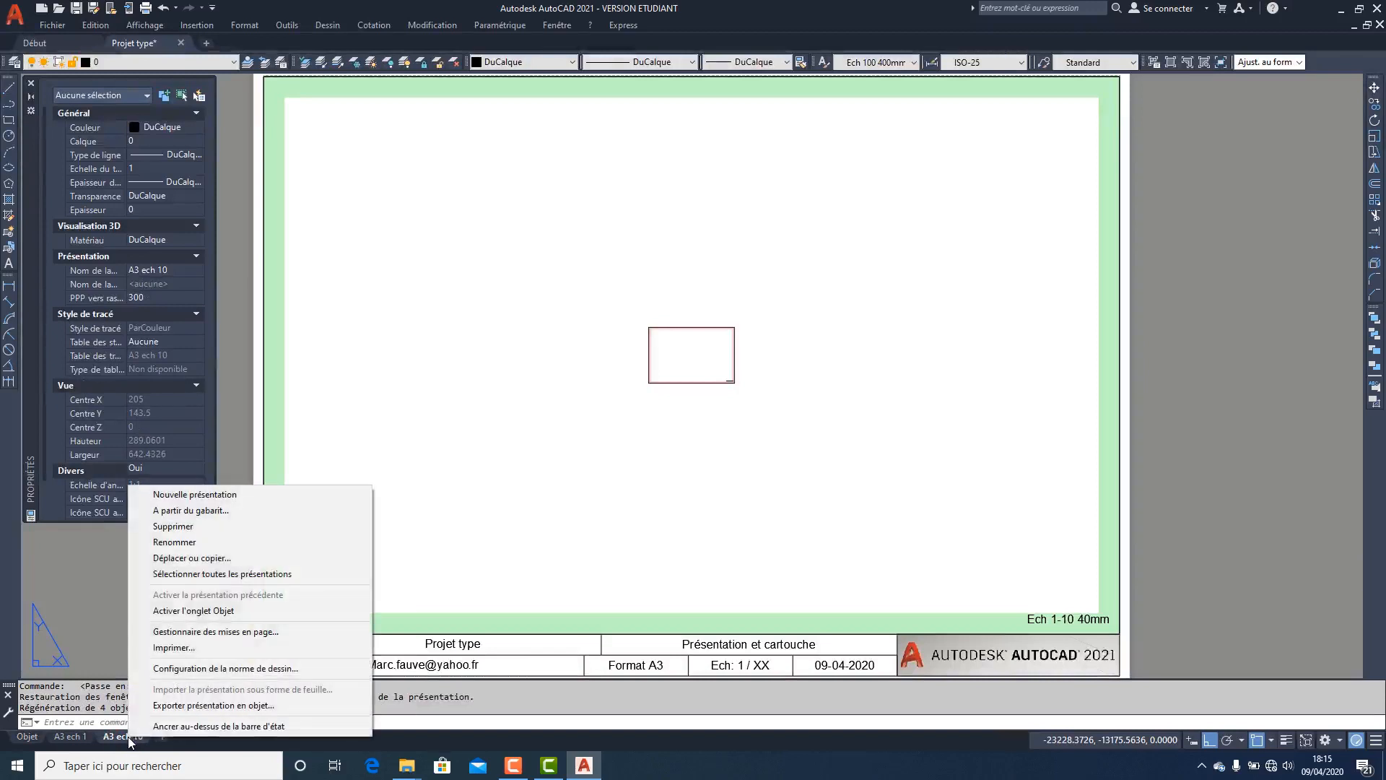
click(192, 558)
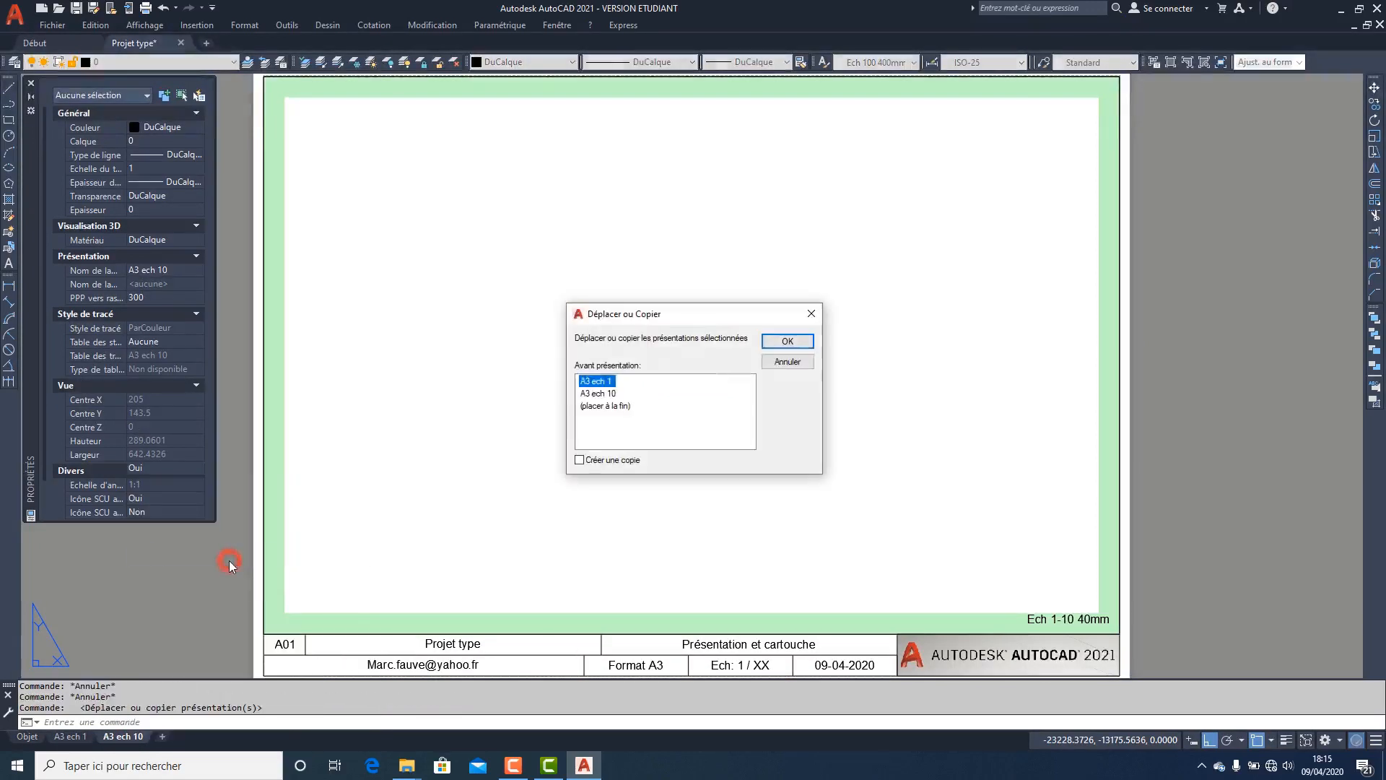
click(610, 406)
click(781, 339)
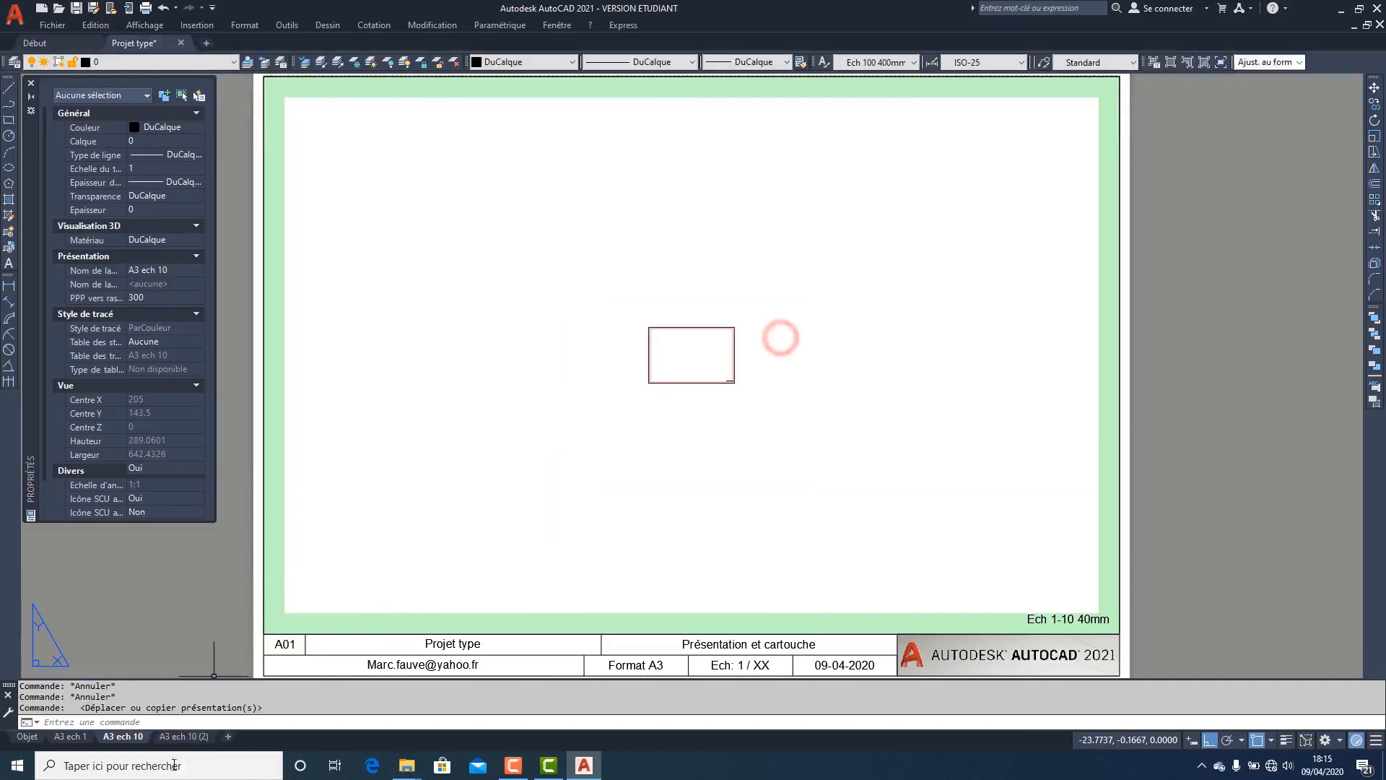
- Rename the copied layout as "A3 ech 100"
click(190, 735)
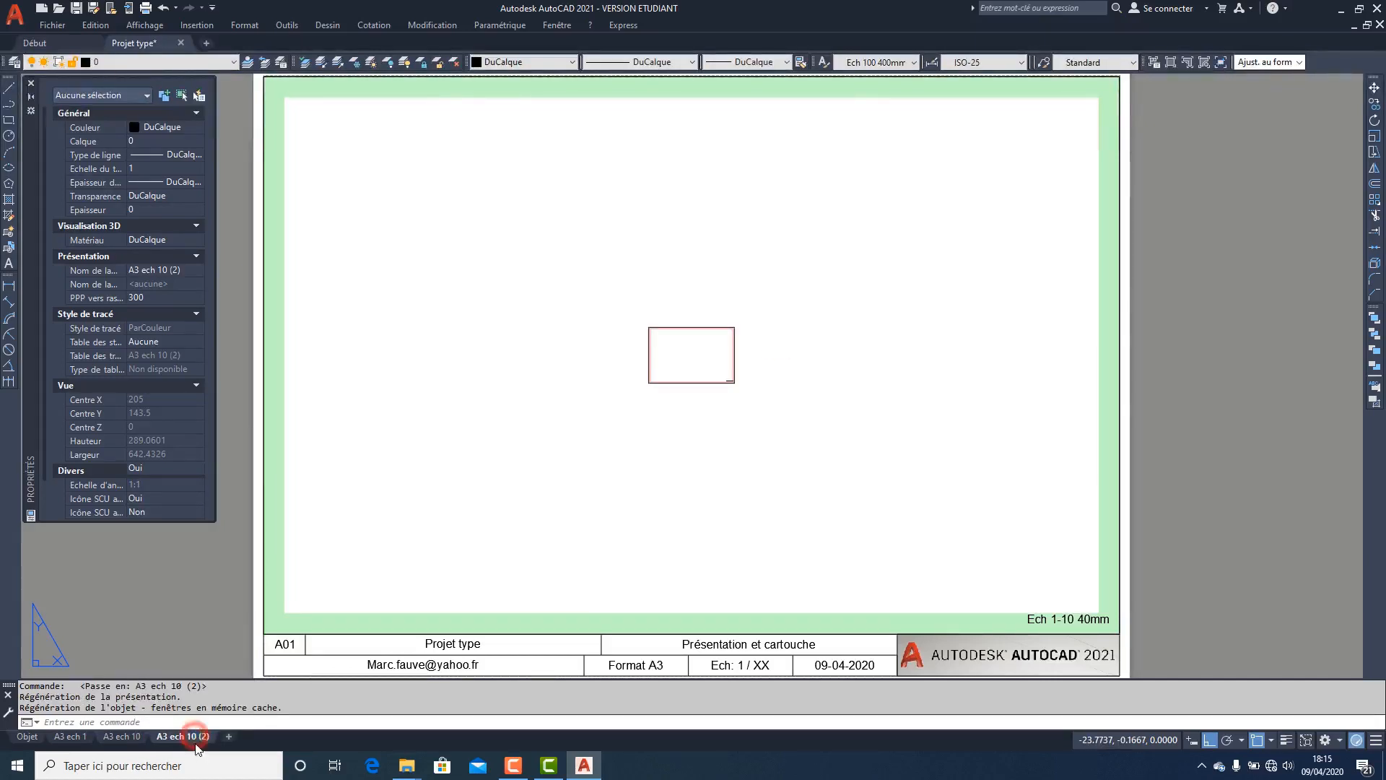
right_click(195, 739)
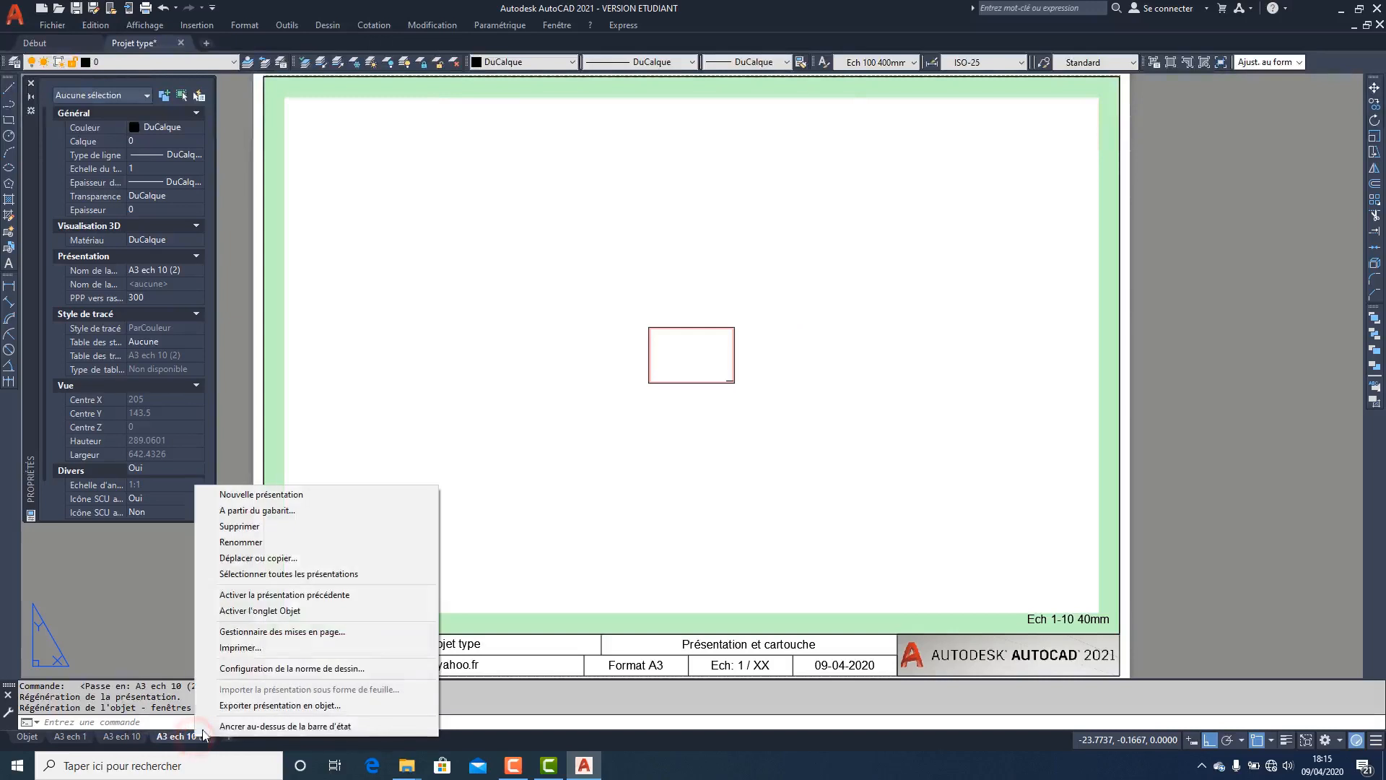
click(273, 541)
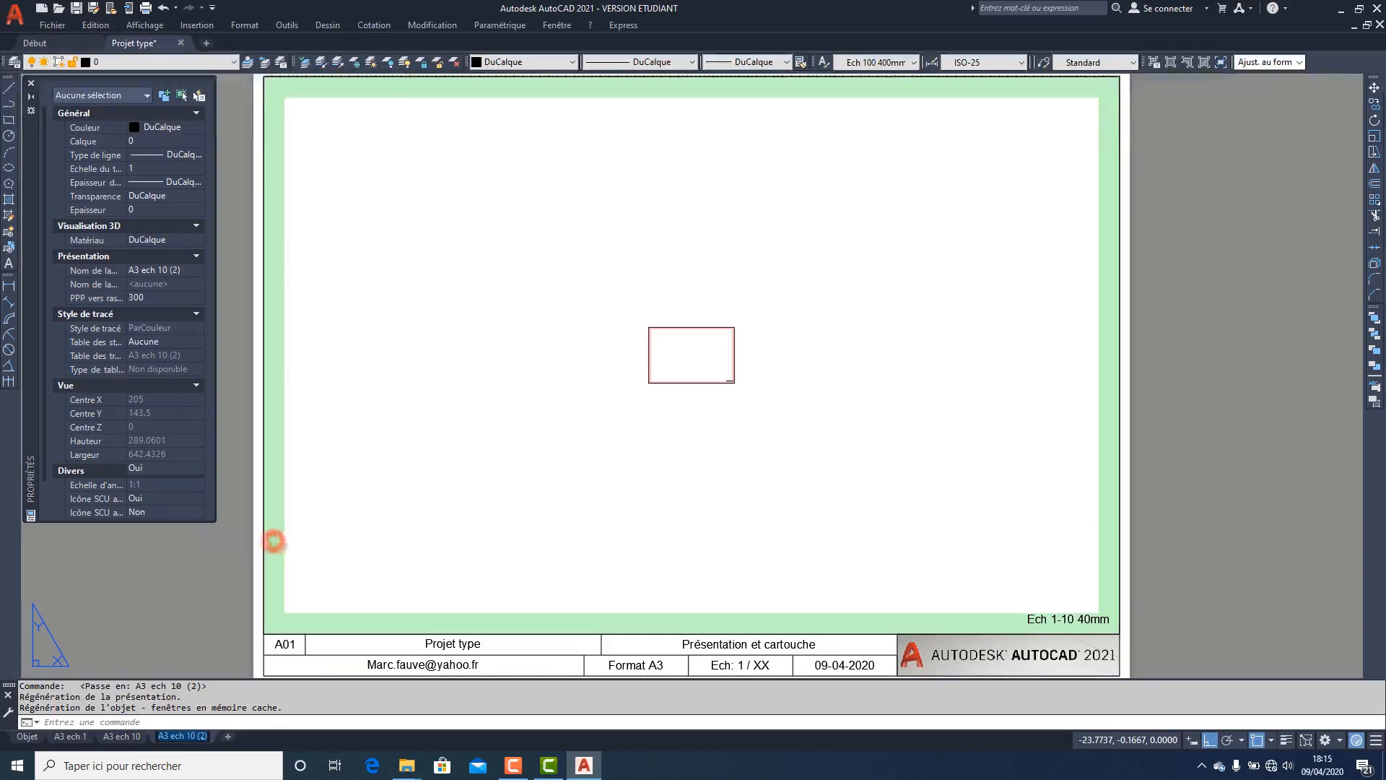
click(195, 736)
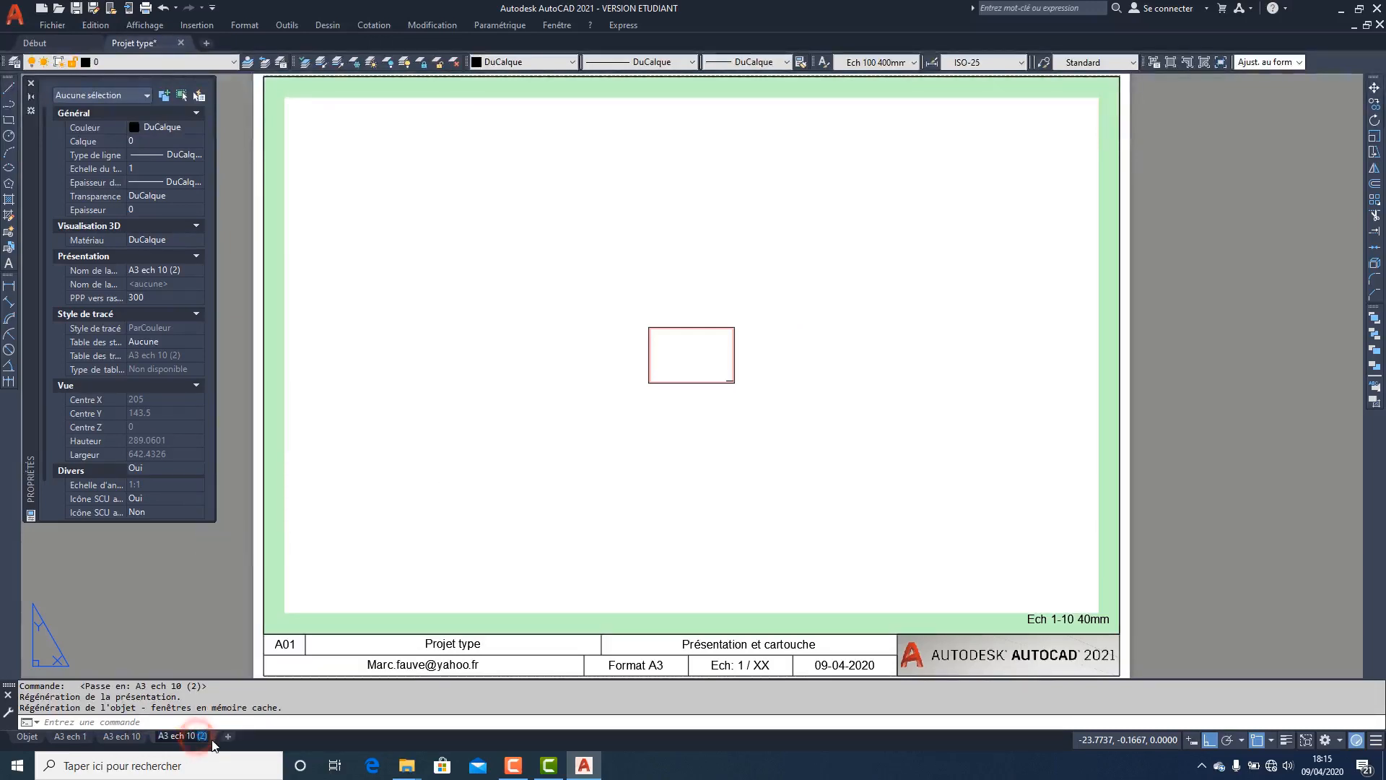
key(BackSpace)
key(BackSpace)
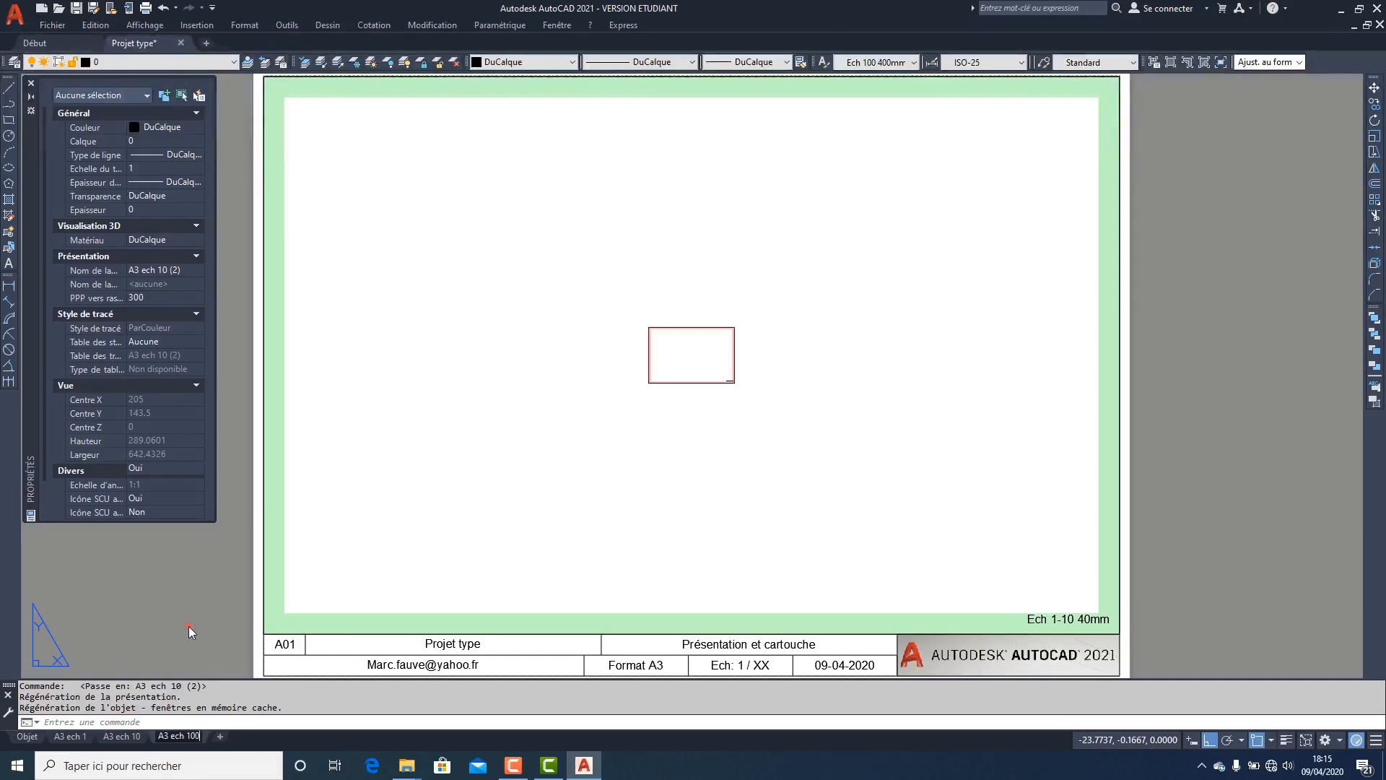
click(187, 628)
click(163, 647)
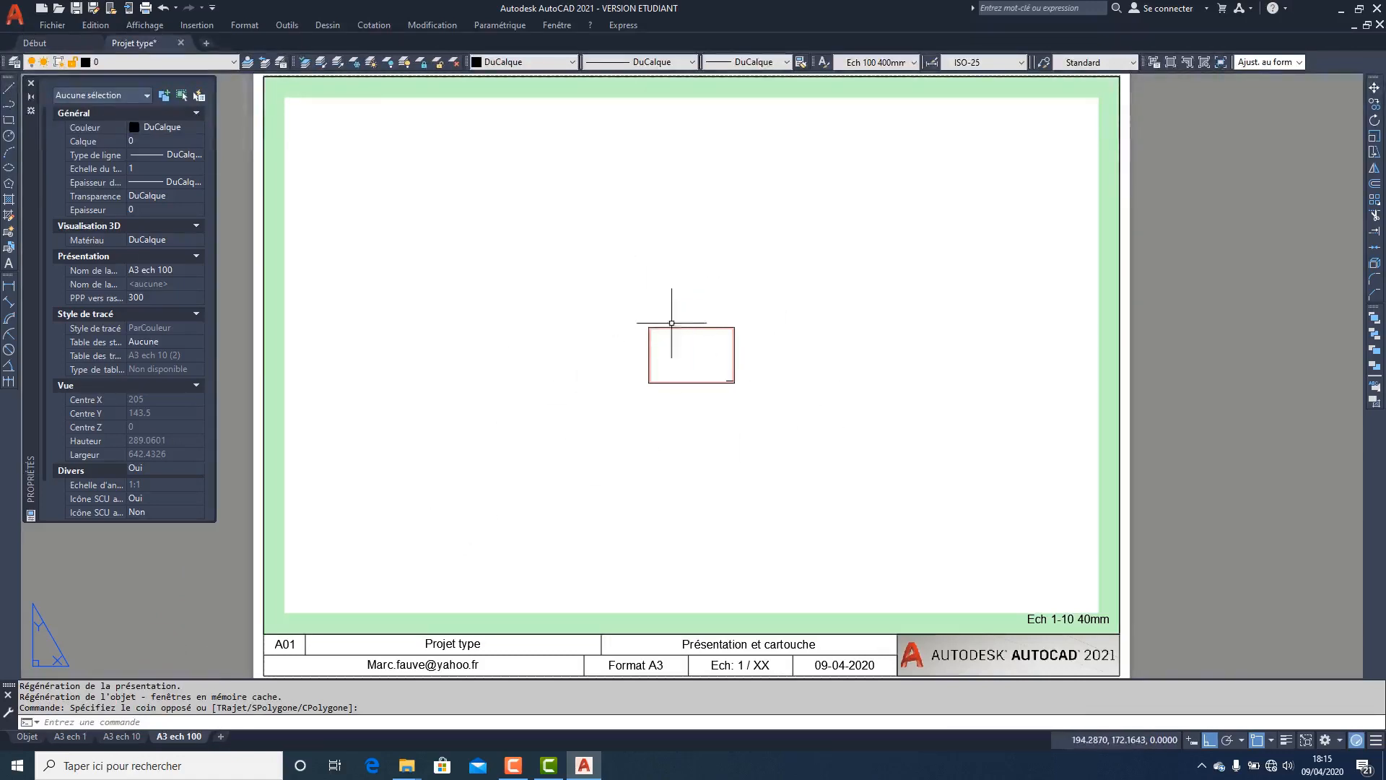
- Activate the layout's viewport, zoom its view by a scale factor of 1/10x and return to paper space
double_click(684, 356)
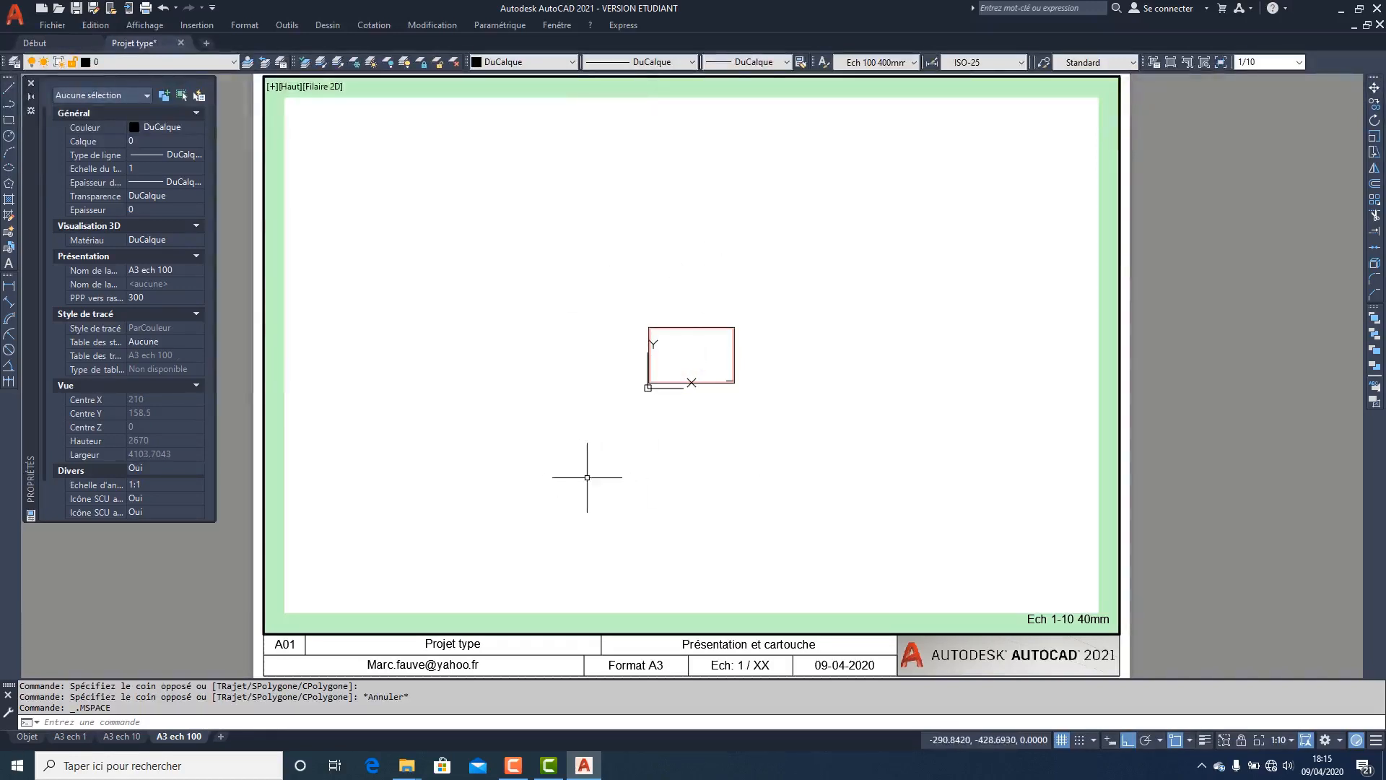
key(Return)
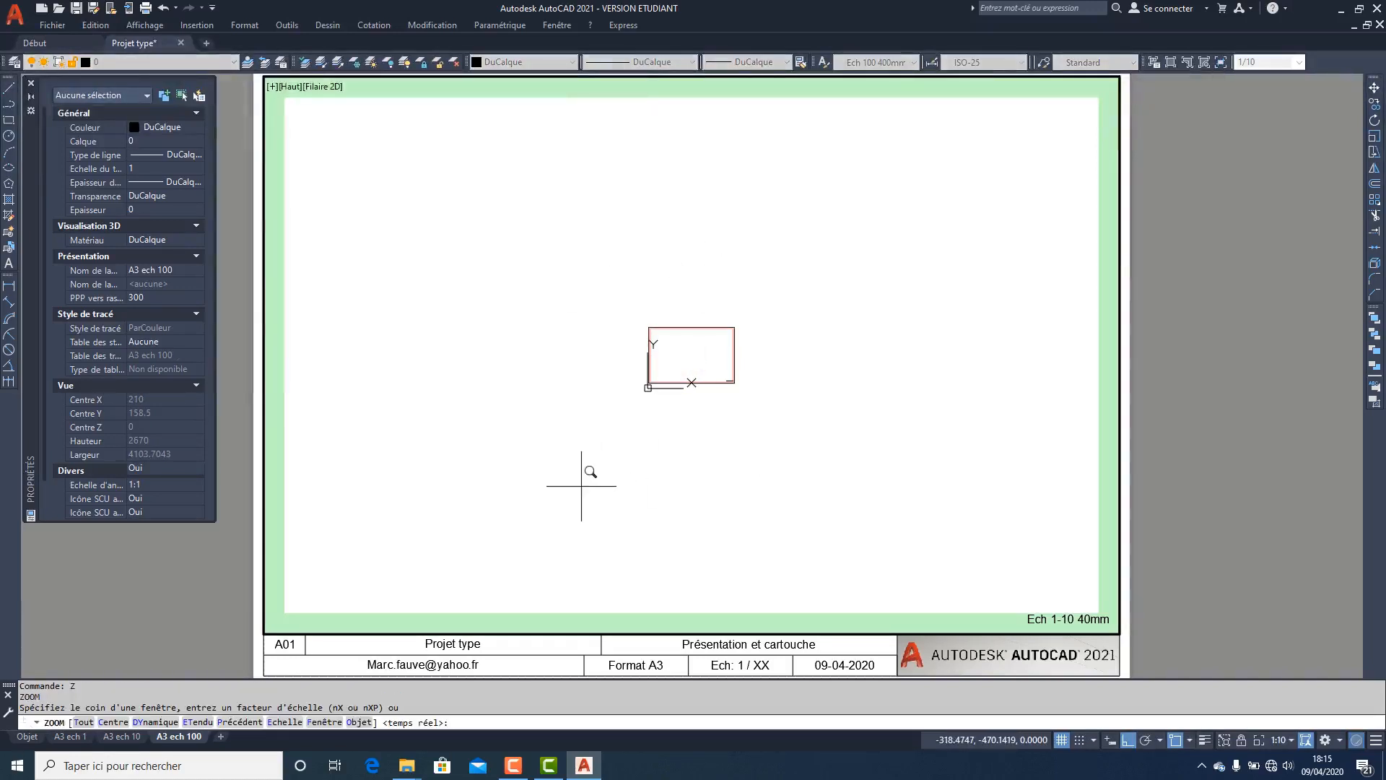
click(278, 723)
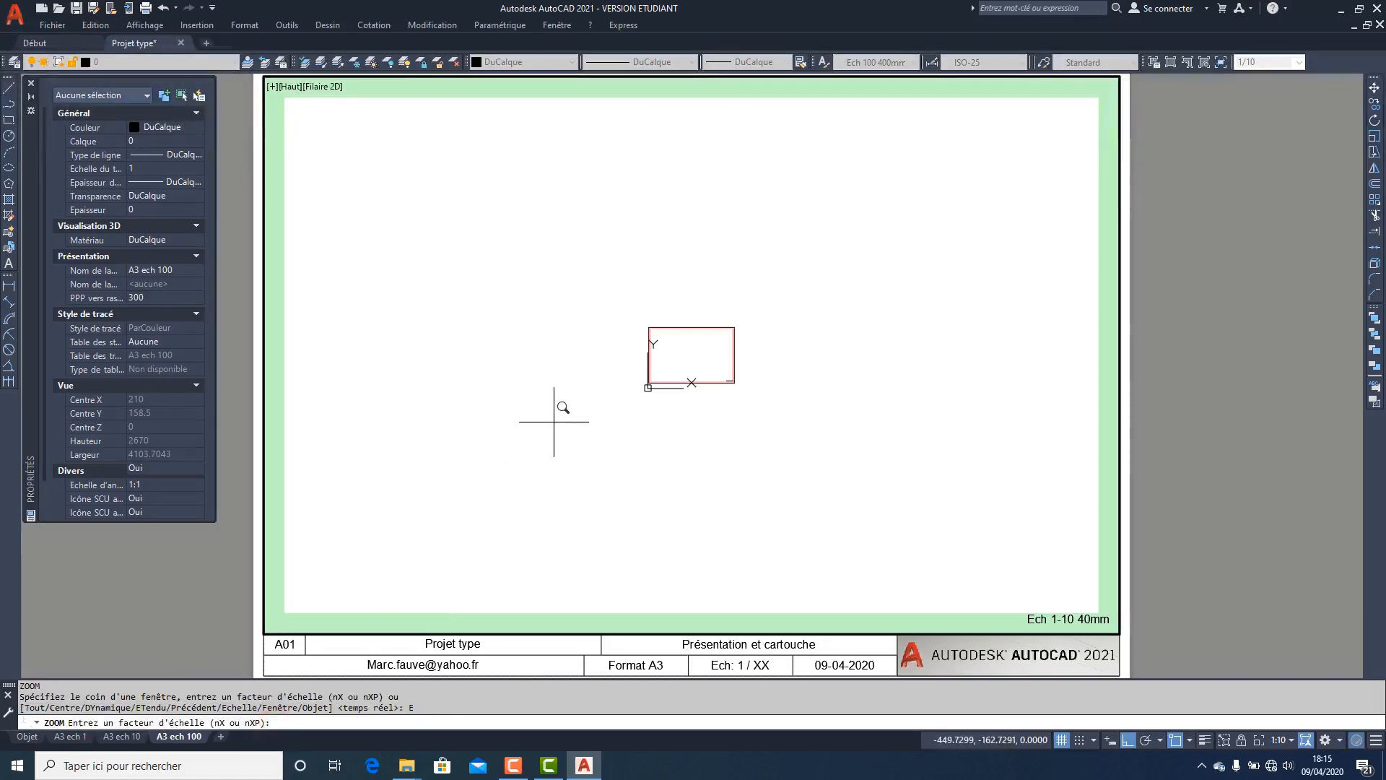
text(1/10x)
key(Return)
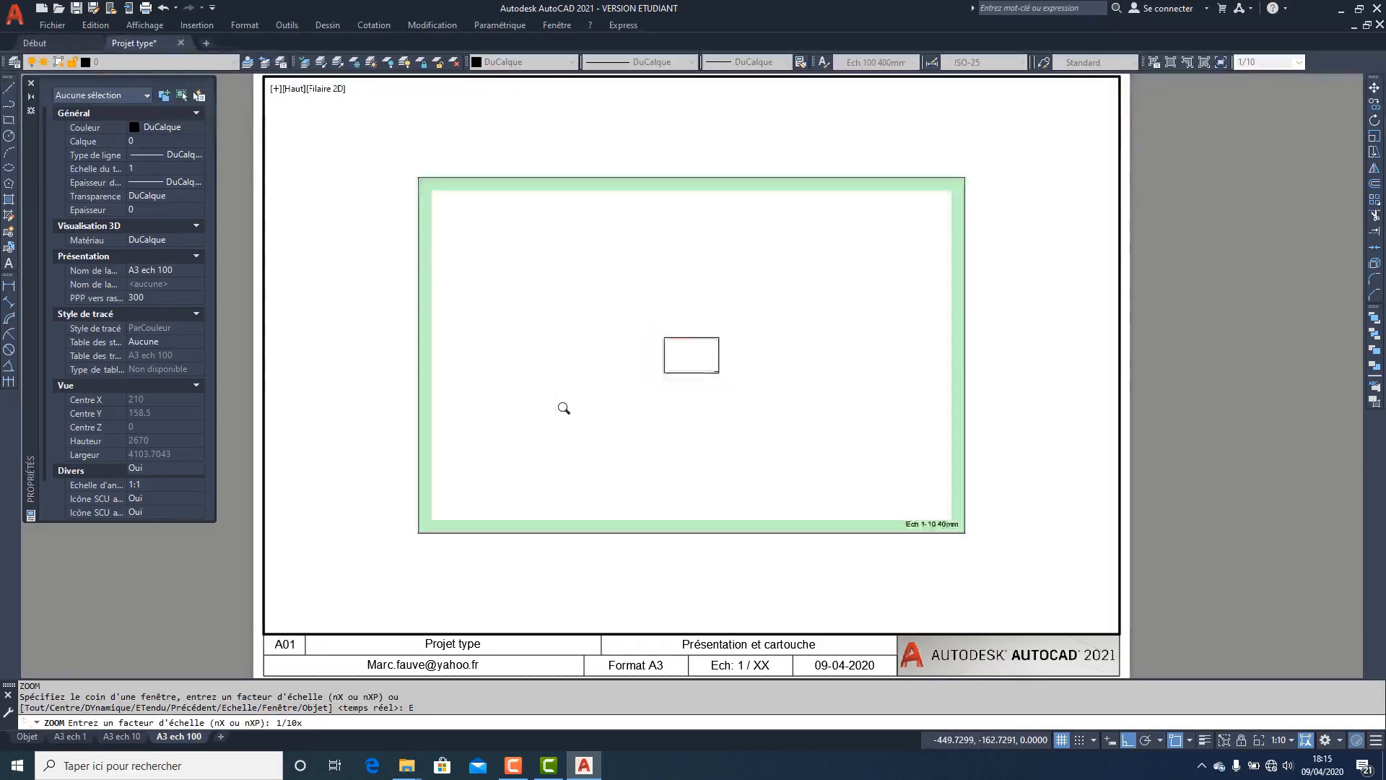
double_click(188, 596)
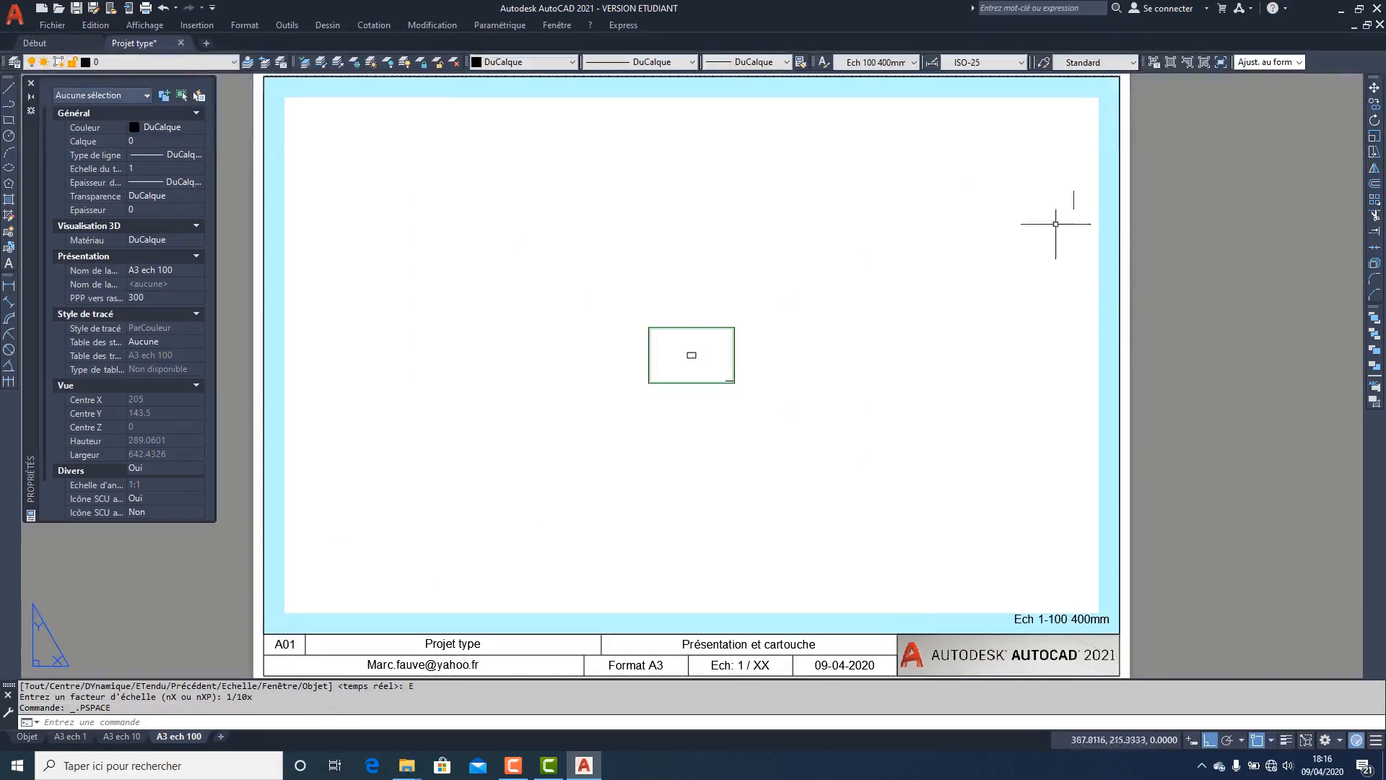
- Reactivate the viewport, undo the previous zooms and set the viewport scale to 1/10
double_click(896, 417)
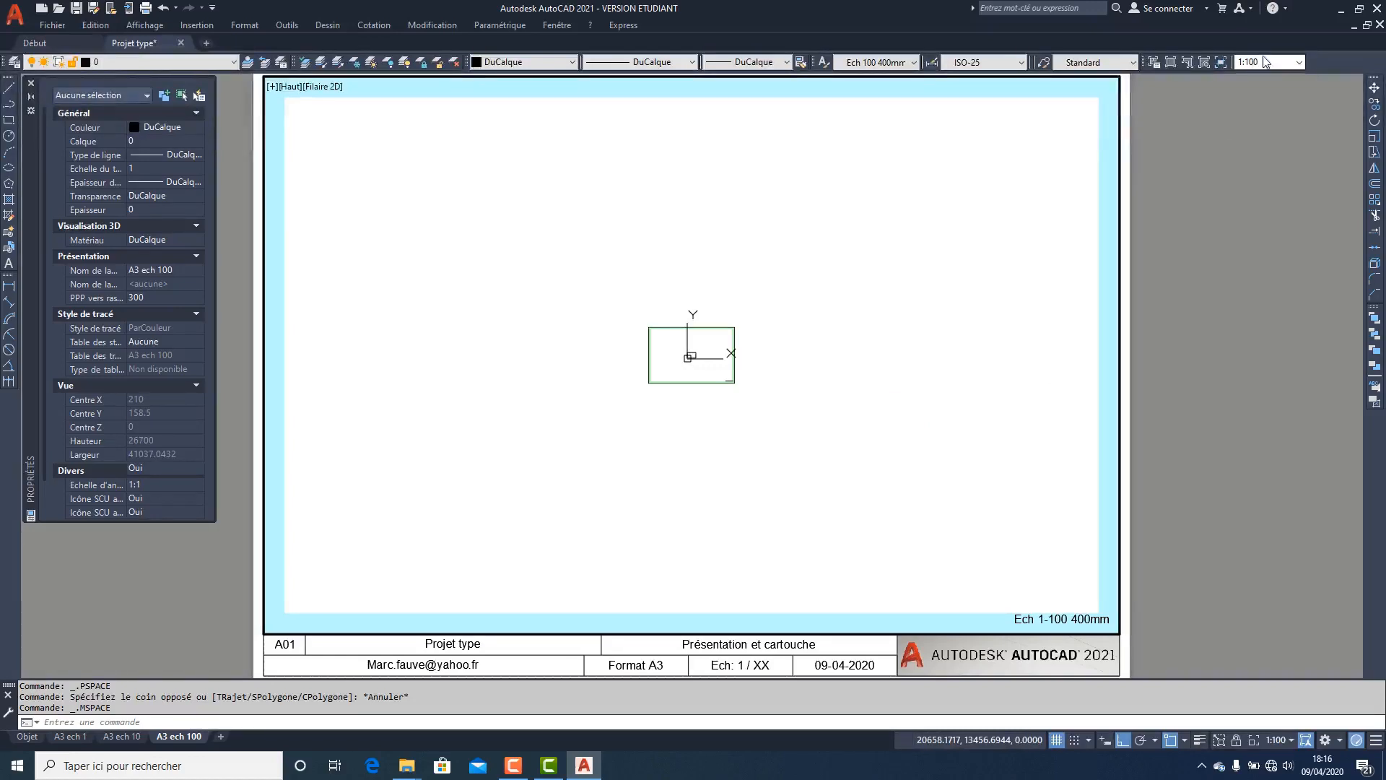
text(1/)
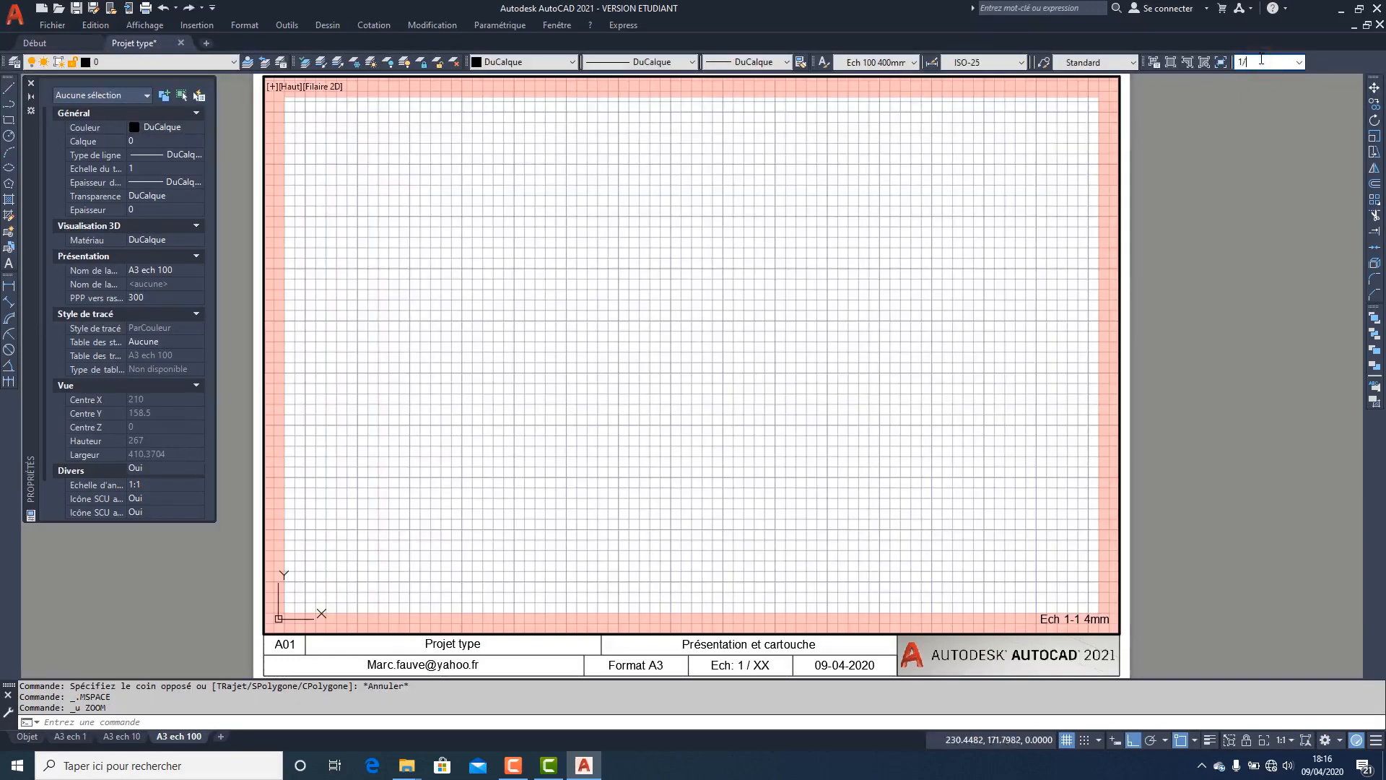
key(Return)
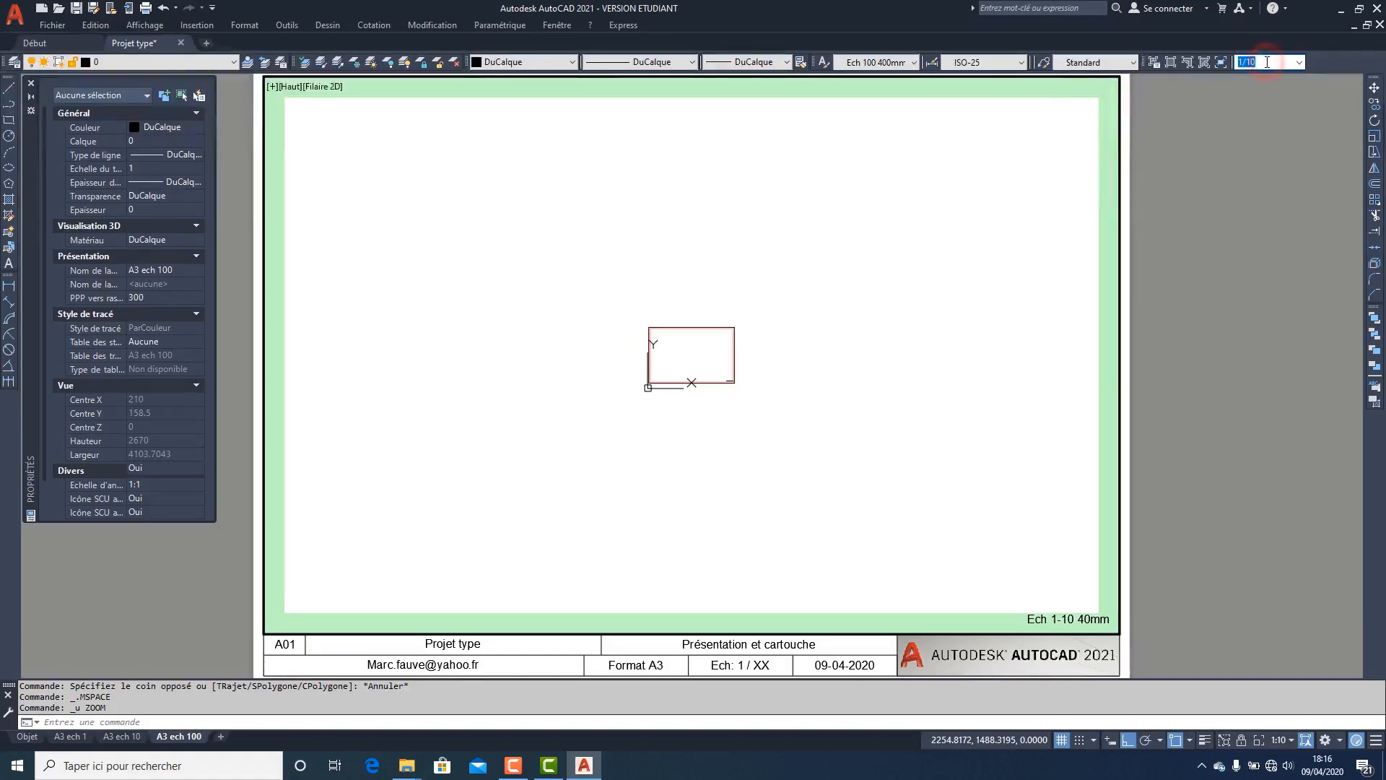
- Set the viewport scale of the "A3 ech 100" layout to 1/100 and return to paper space
click(1267, 62)
text(1/100)
key(Return)
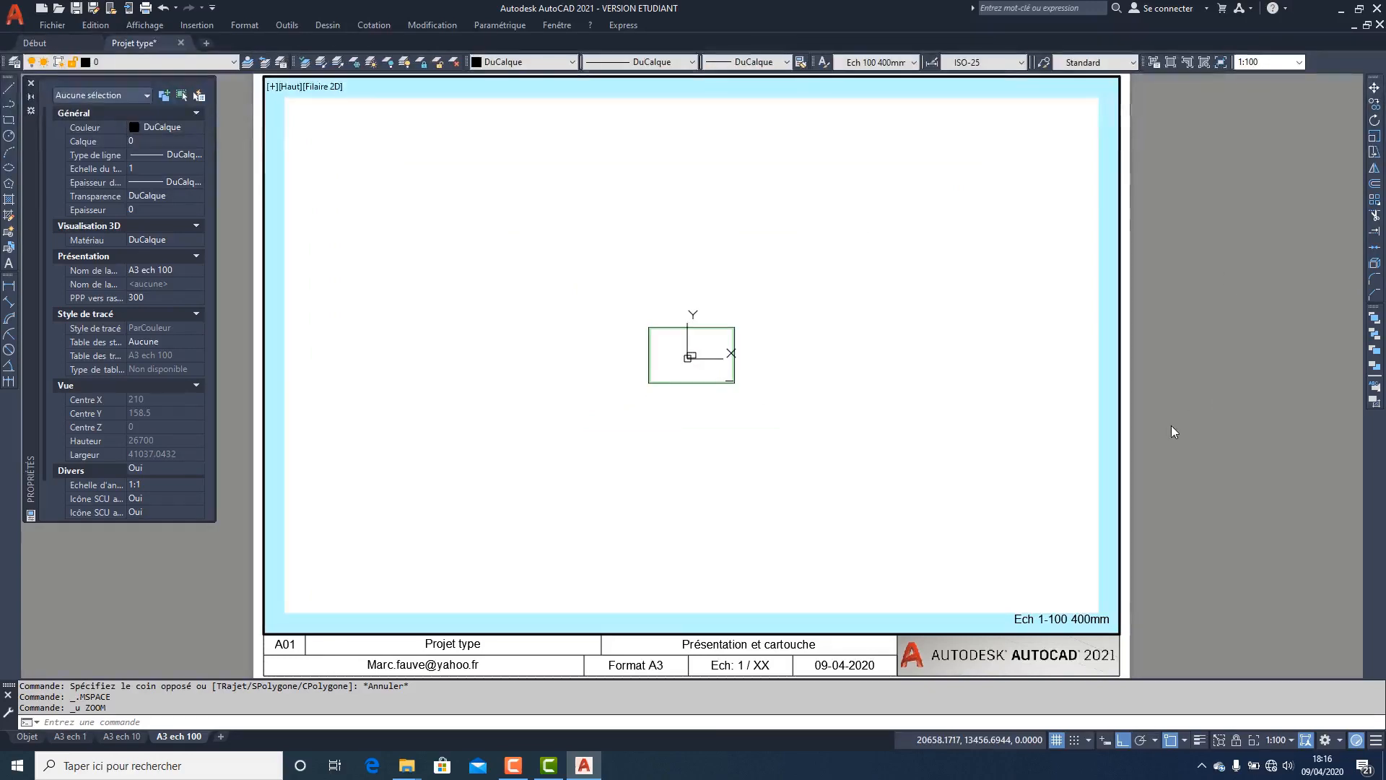
double_click(1171, 426)
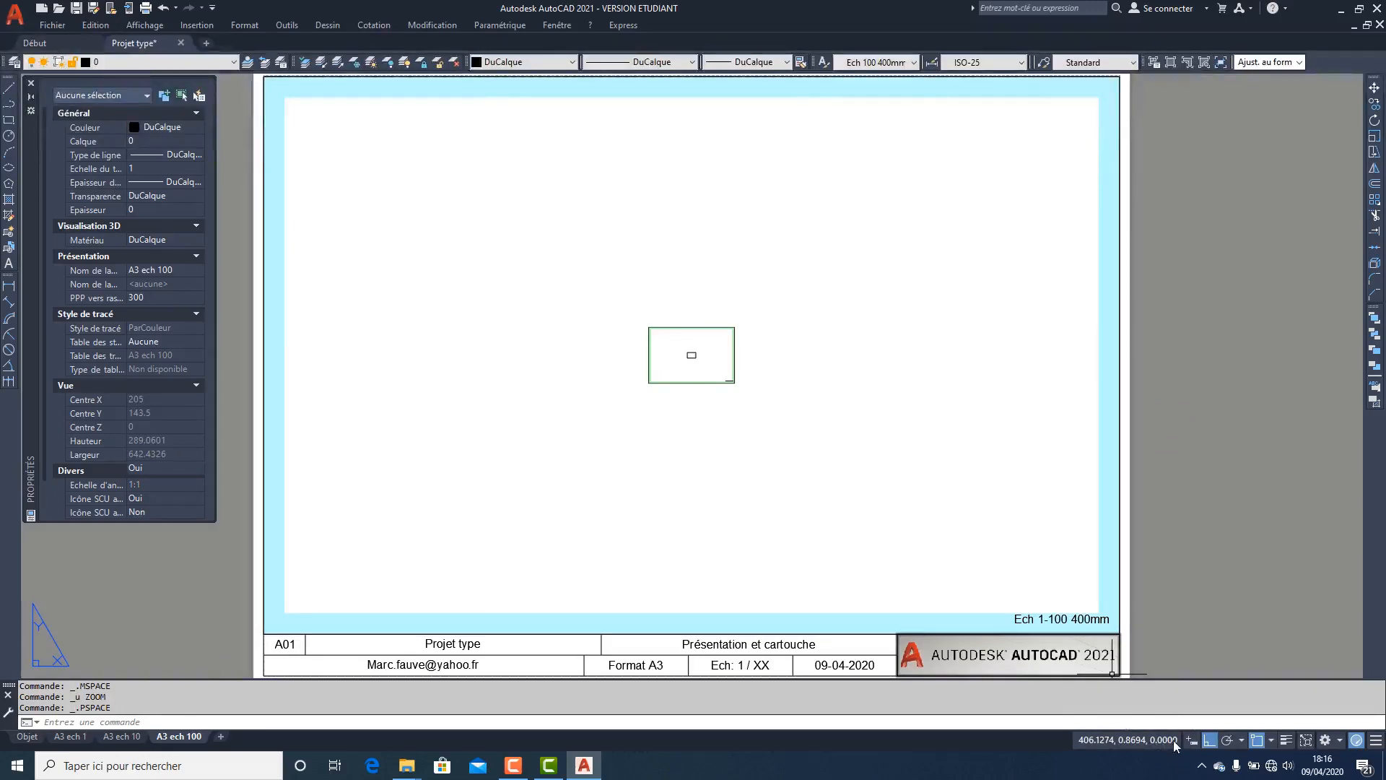
- Enable the "Espace papier" indicator in the status bar customization
click(1377, 741)
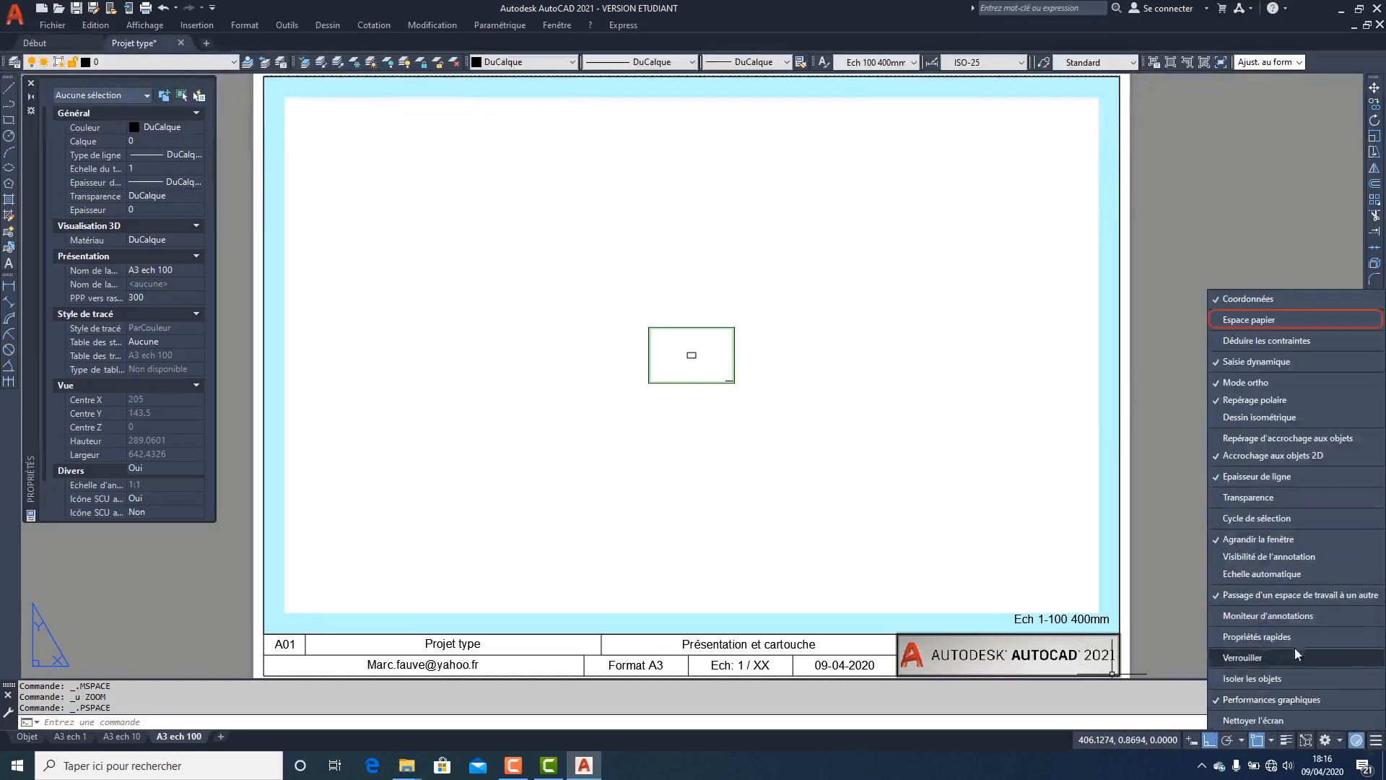
click(1259, 319)
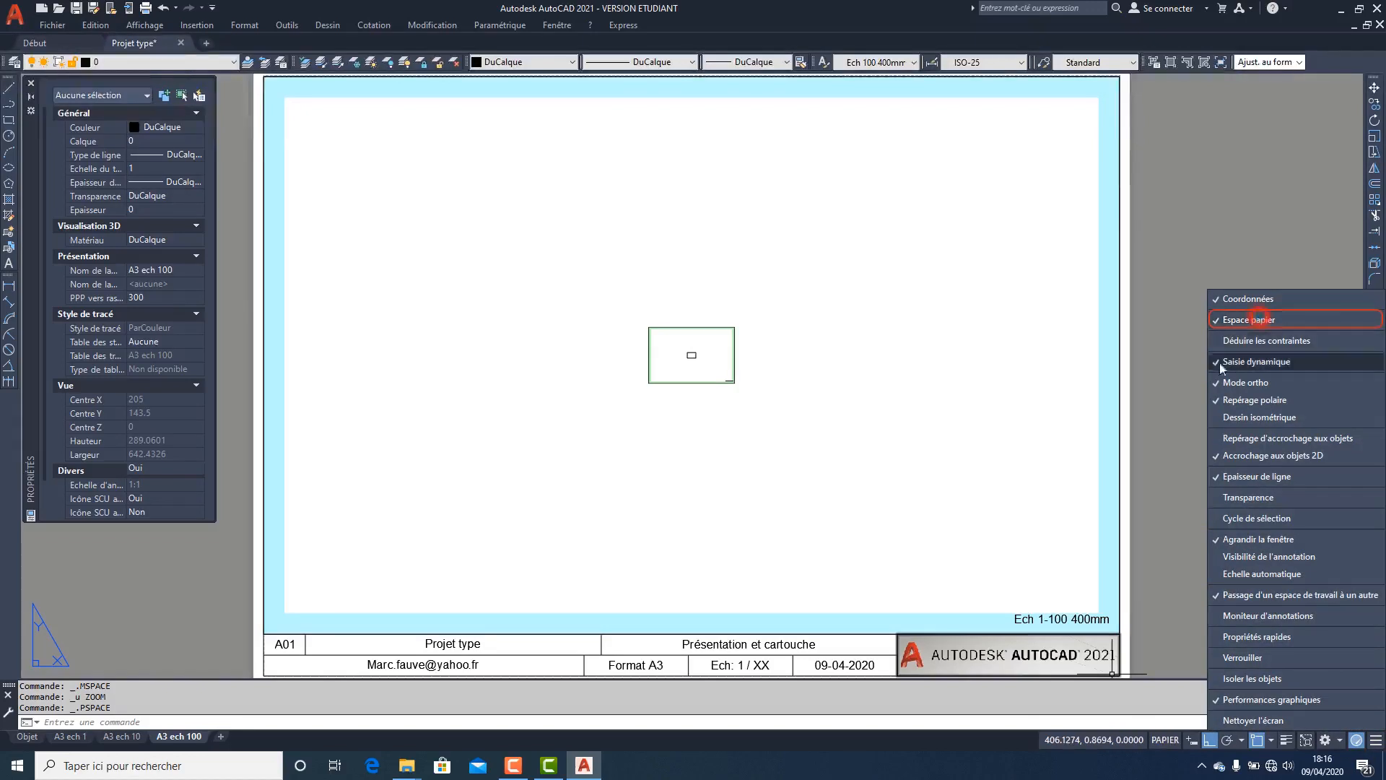
- Close the status bar customization list and examine the whole "A3 ech 100" sheet in paper space at different magnifications, ending at its extents
click(1218, 244)
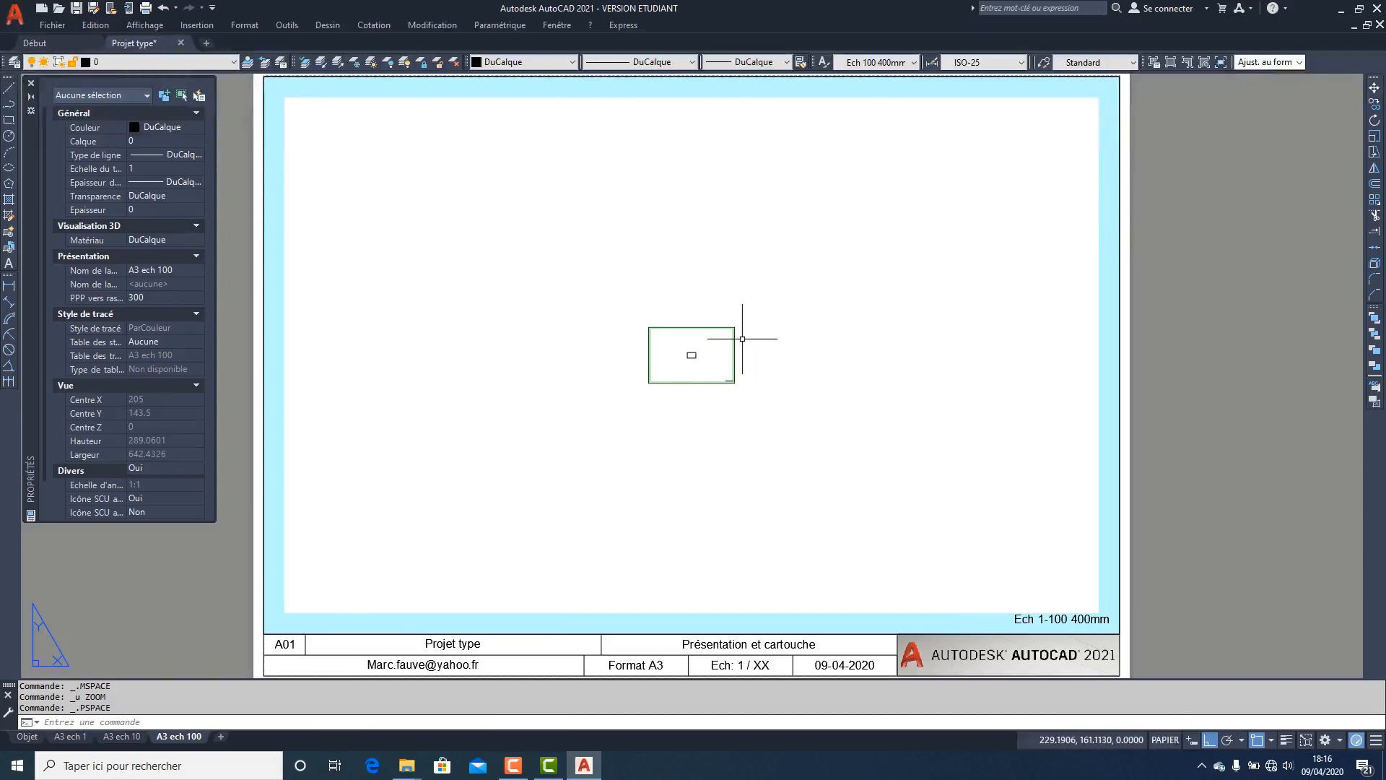
scroll(742, 339, down, 5)
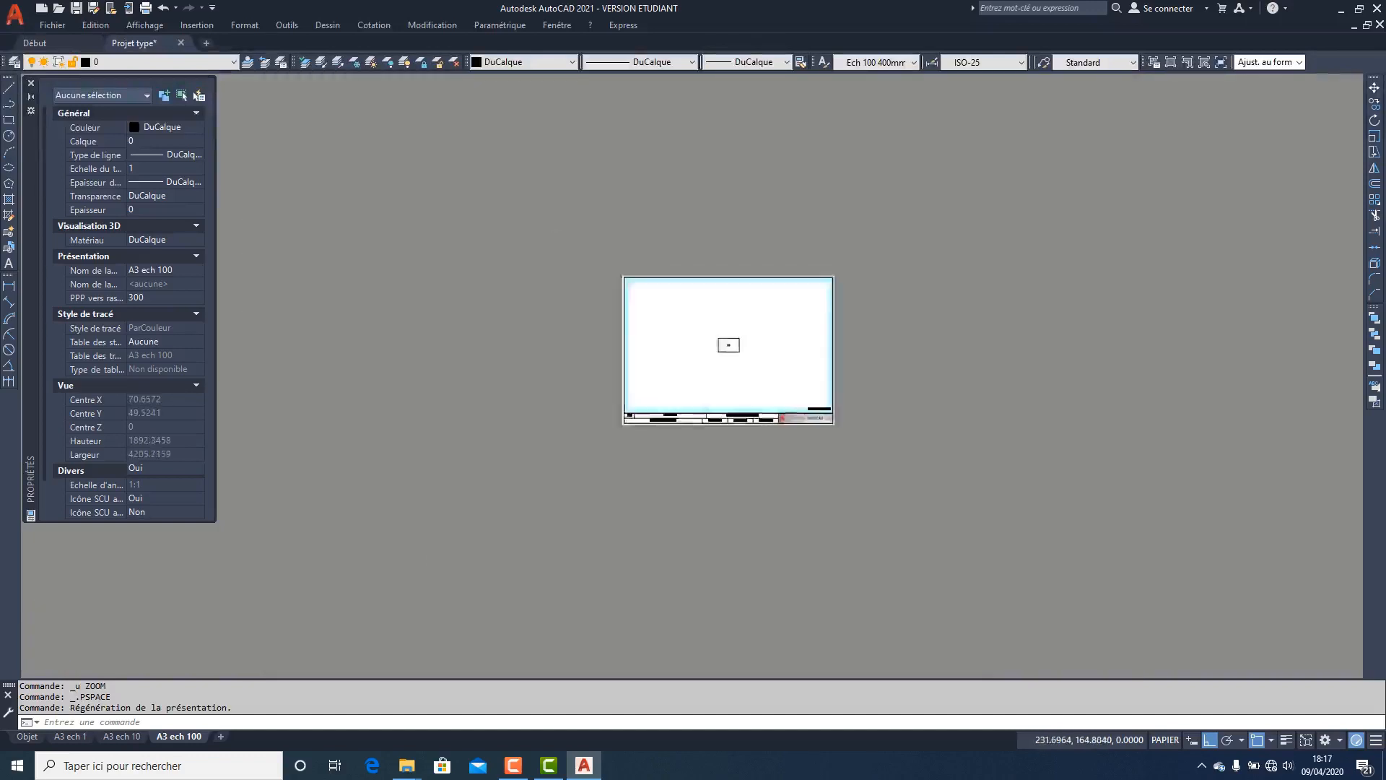
scroll(742, 339, up, 8)
scroll(742, 338, down, 10)
scroll(742, 339, up, 4)
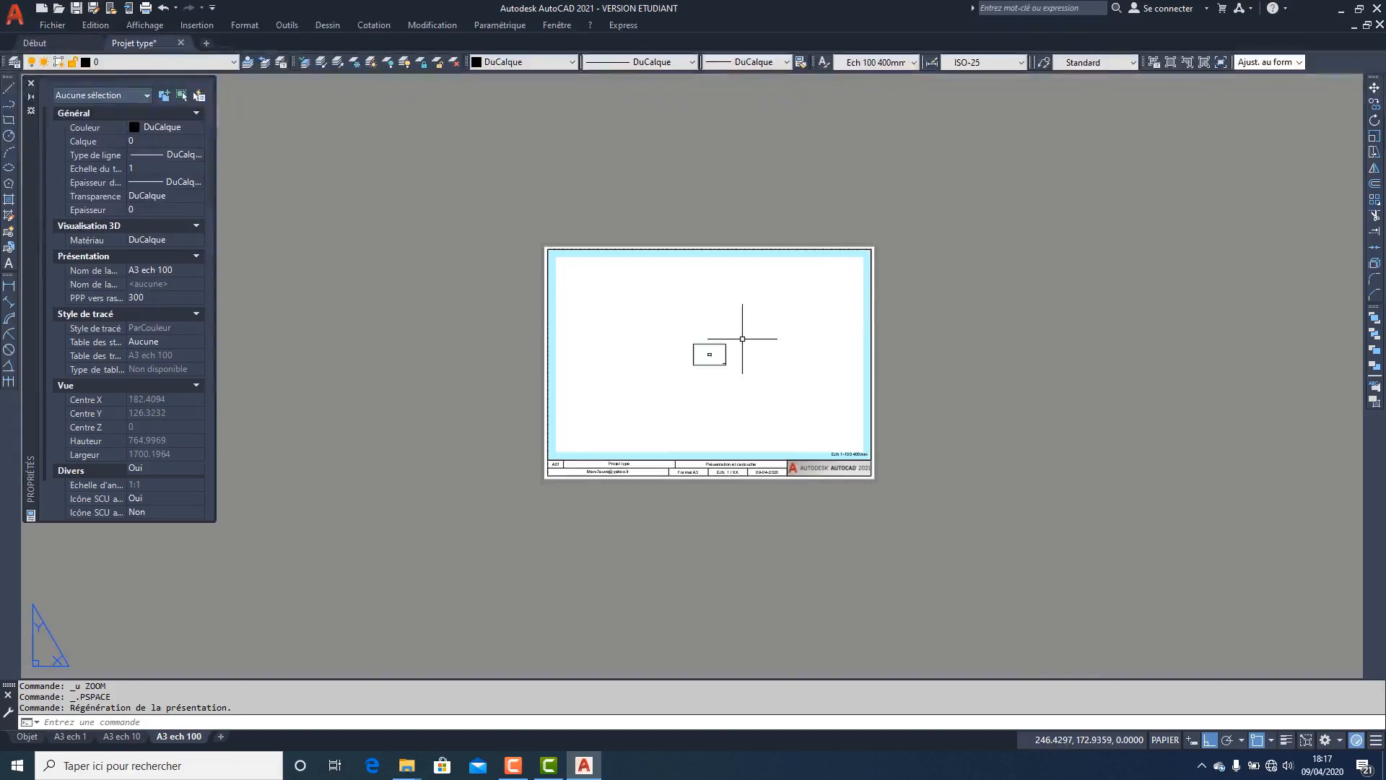
middle_click(742, 339)
middle_click(742, 338)
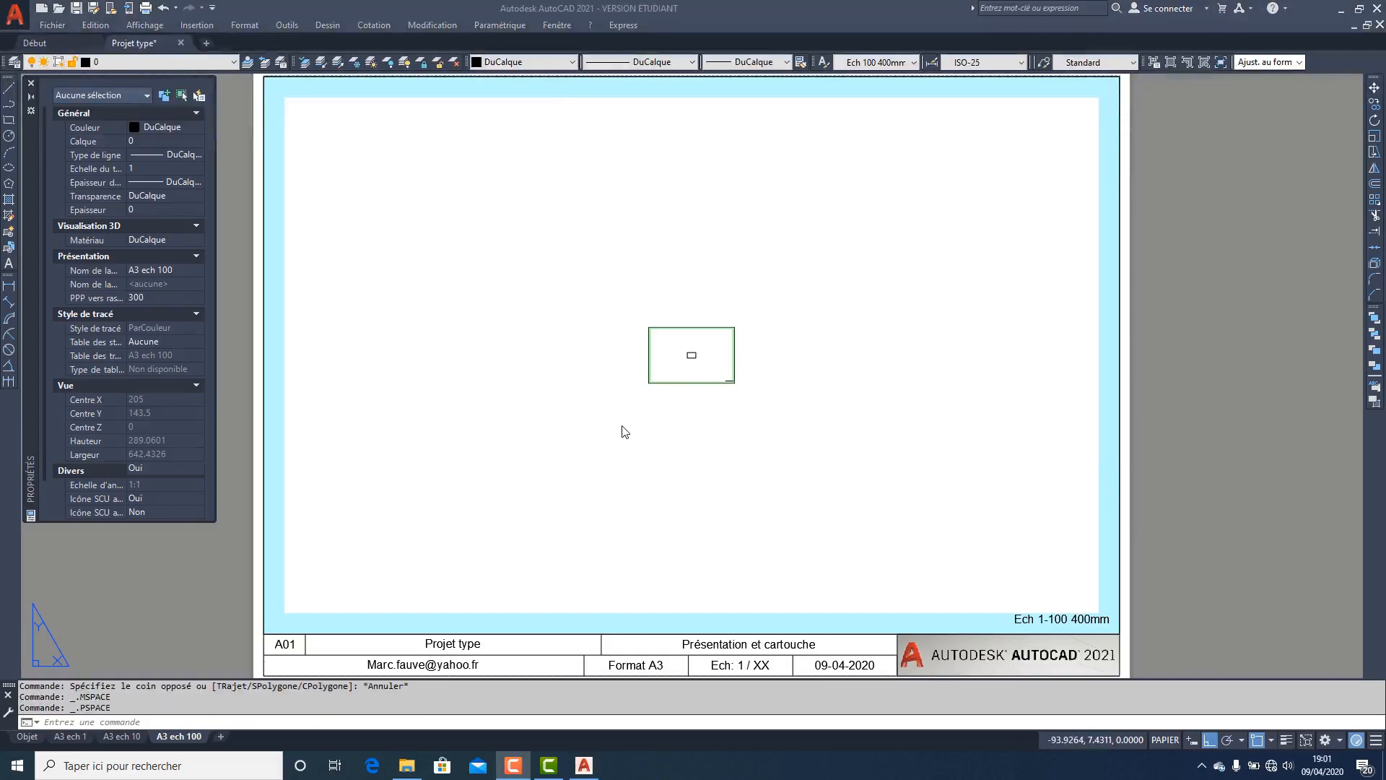
- Activate the viewport of the "A3 ech 100" layout, zoom its view out slightly with real-time Zoom and return to paper space
double_click(625, 432)
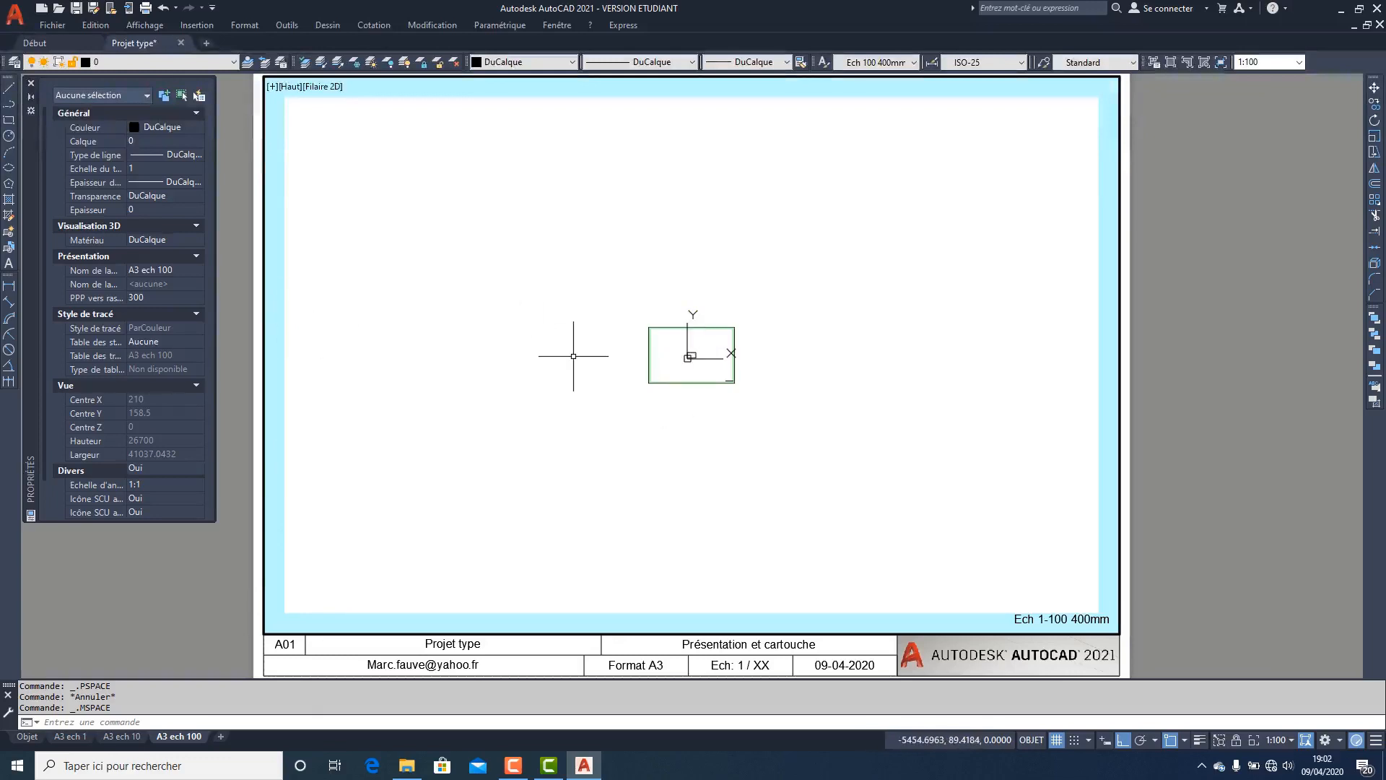
key(Return)
key(Return)
drag(625, 397, 750, 589)
drag(741, 173, 759, 550)
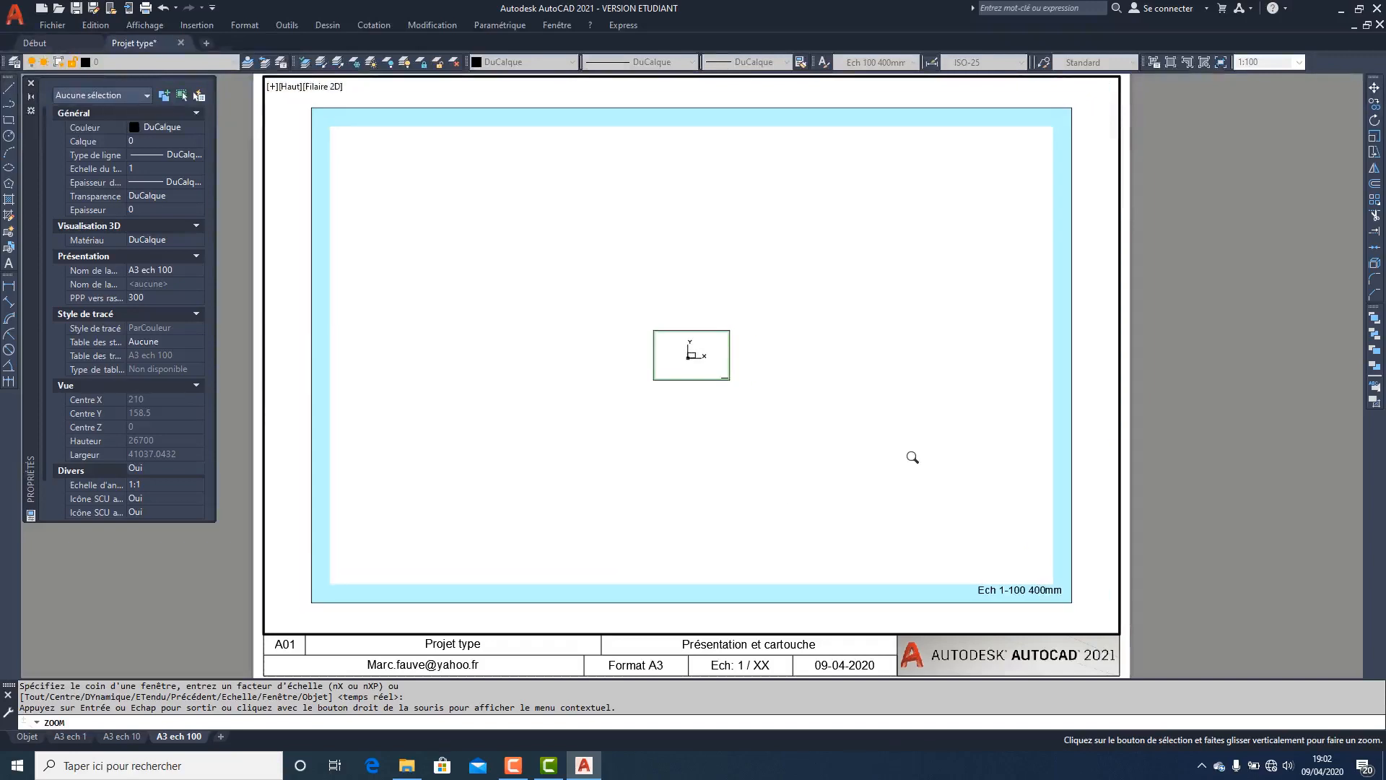
key(Escape)
double_click(1229, 367)
- Examine the sheet and title block in paper space at several magnifications, finishing with the sheet zoomed to its extents
scroll(917, 364, down, 5)
scroll(917, 364, down, 6)
scroll(917, 364, up, 10)
scroll(917, 363, down, 8)
scroll(917, 363, up, 6)
middle_click(917, 364)
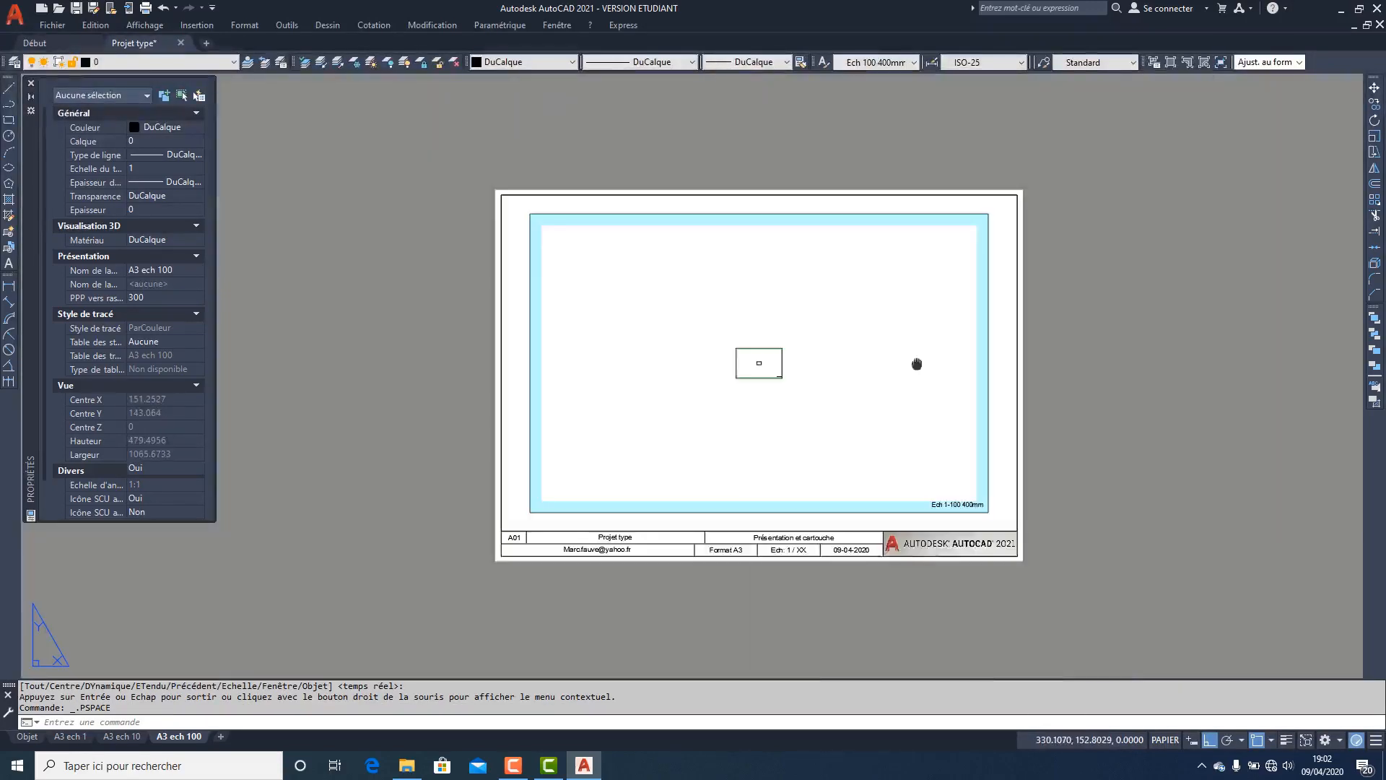
middle_click(917, 364)
- Activate the viewport, zoom the model out so the cyan frame covers only part of it, and return to paper space
double_click(691, 354)
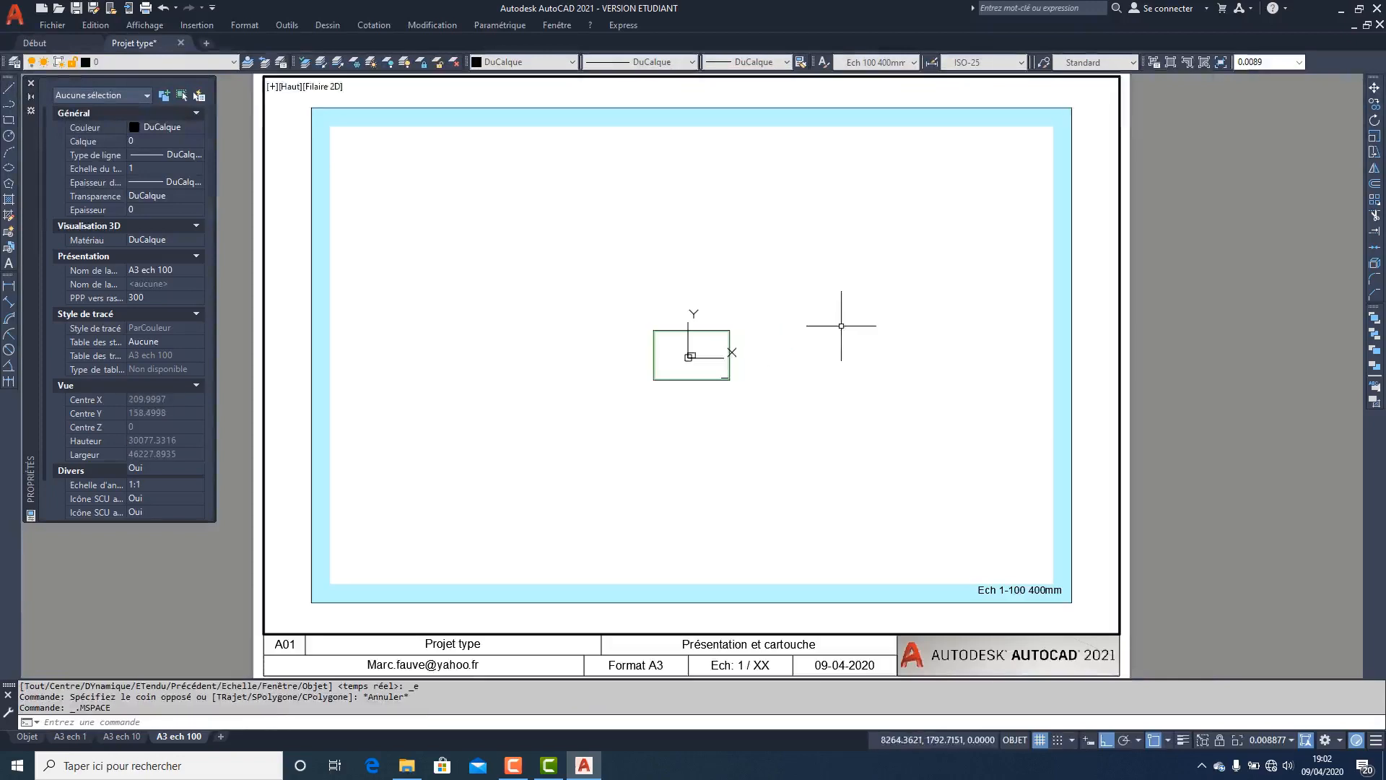
scroll(722, 358, down, 8)
scroll(733, 367, up, 4)
scroll(734, 367, down, 6)
scroll(730, 370, up, 8)
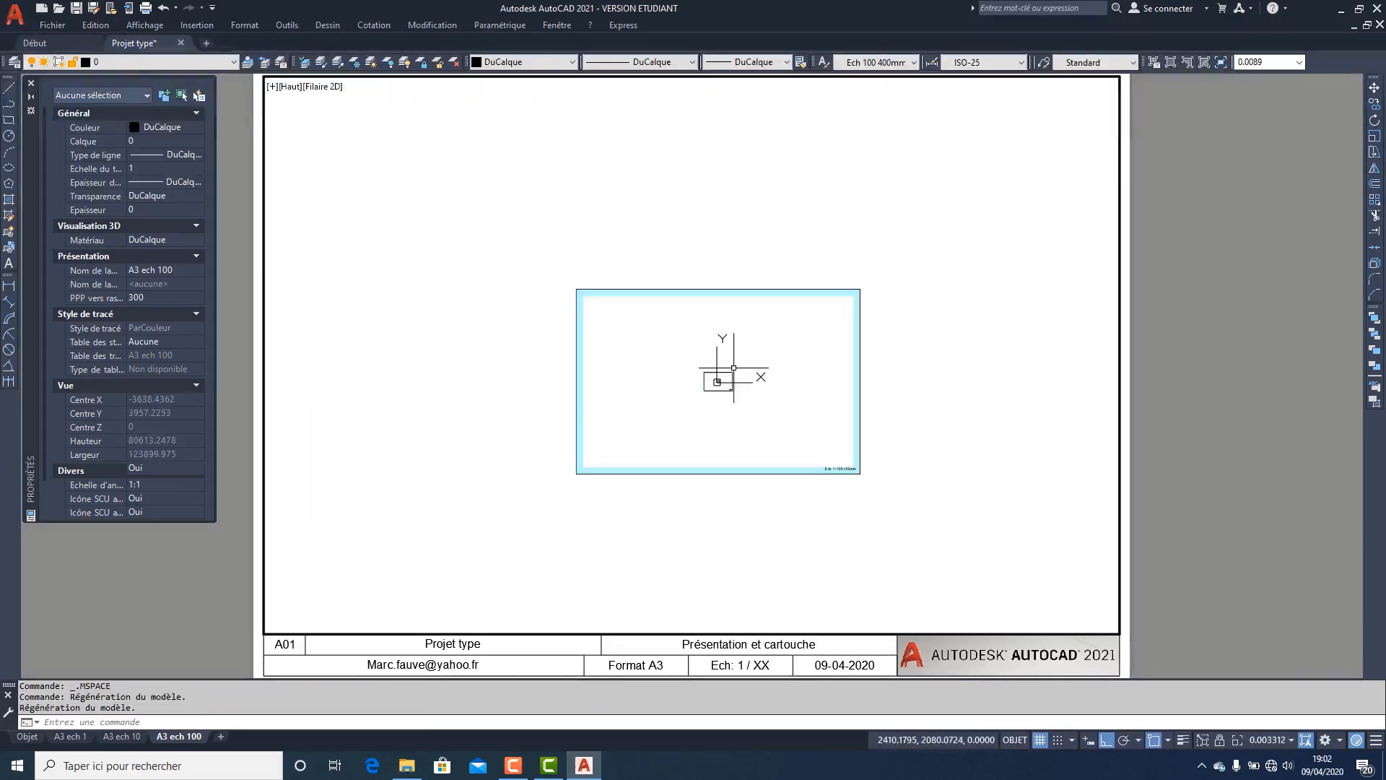
double_click(1199, 376)
- Enlarge the sheet until the viewport fills the drawing area, activate the viewport, shrink the model view inside it and return to paper space
scroll(724, 397, up, 6)
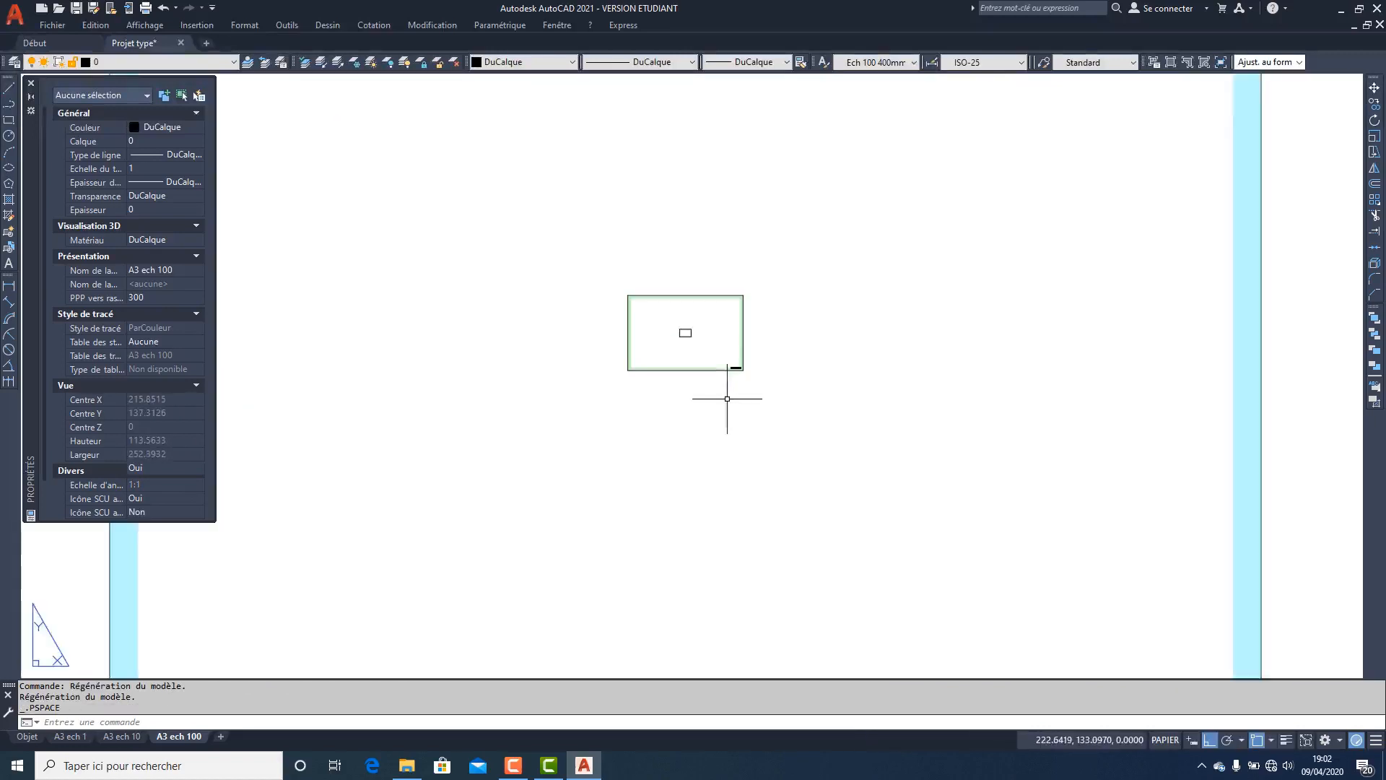
scroll(727, 398, down, 4)
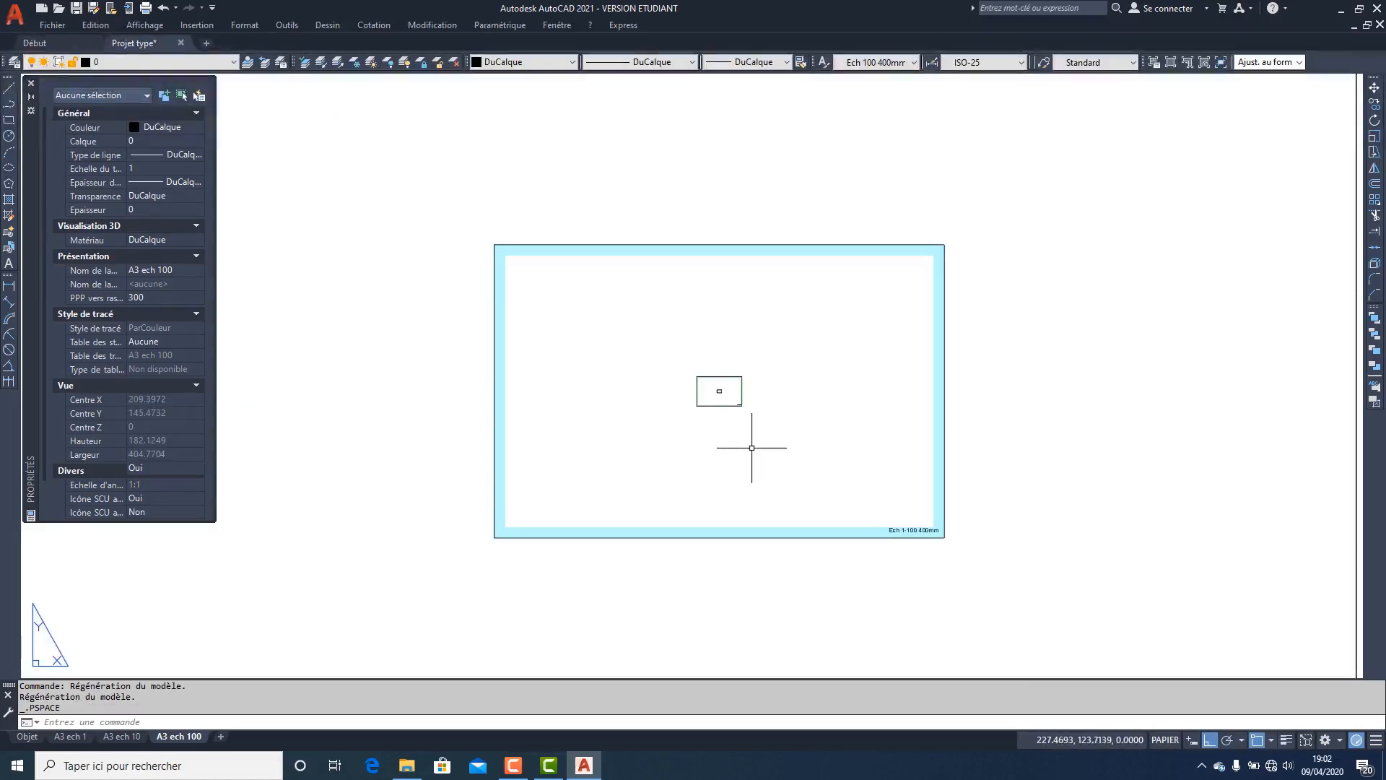
click(752, 448)
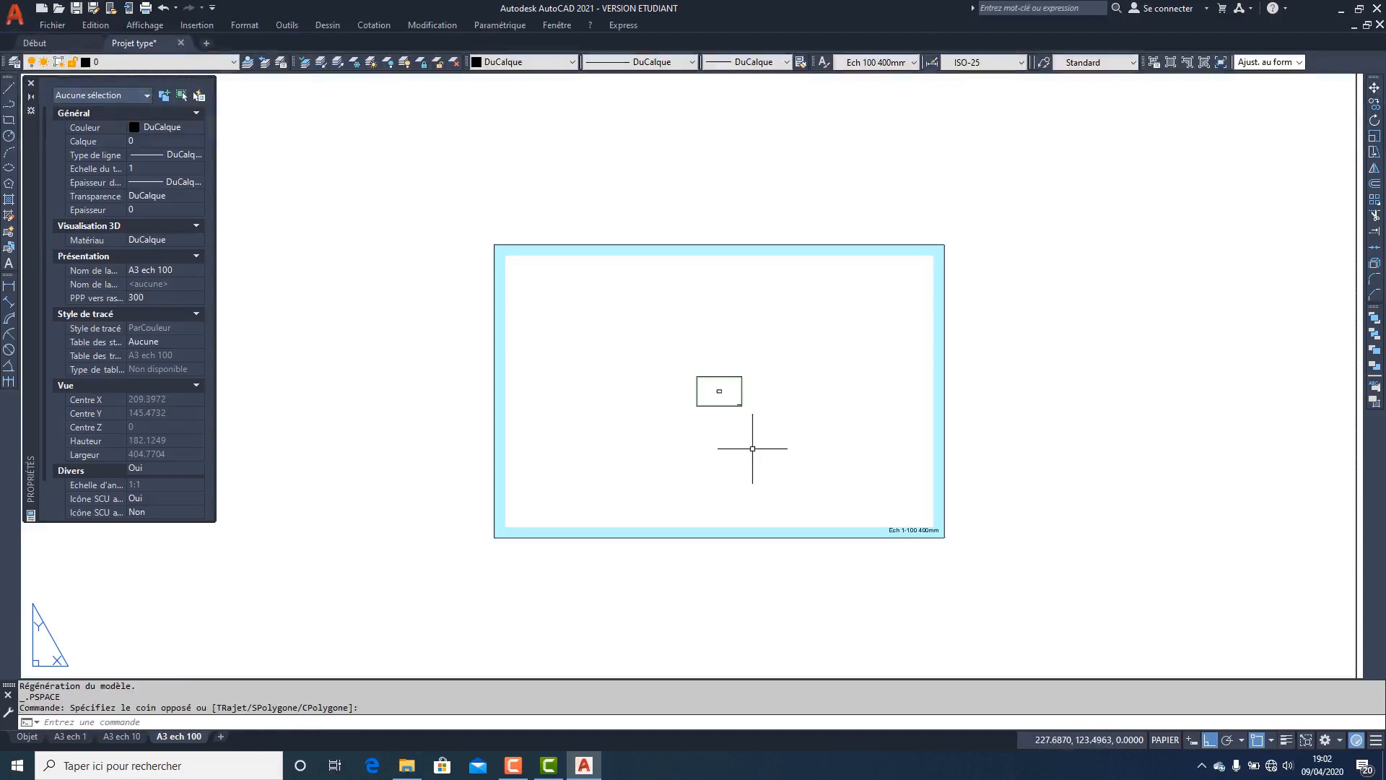
scroll(753, 424, down, 4)
scroll(753, 424, up, 4)
scroll(752, 424, up, 4)
double_click(753, 424)
scroll(752, 424, down, 8)
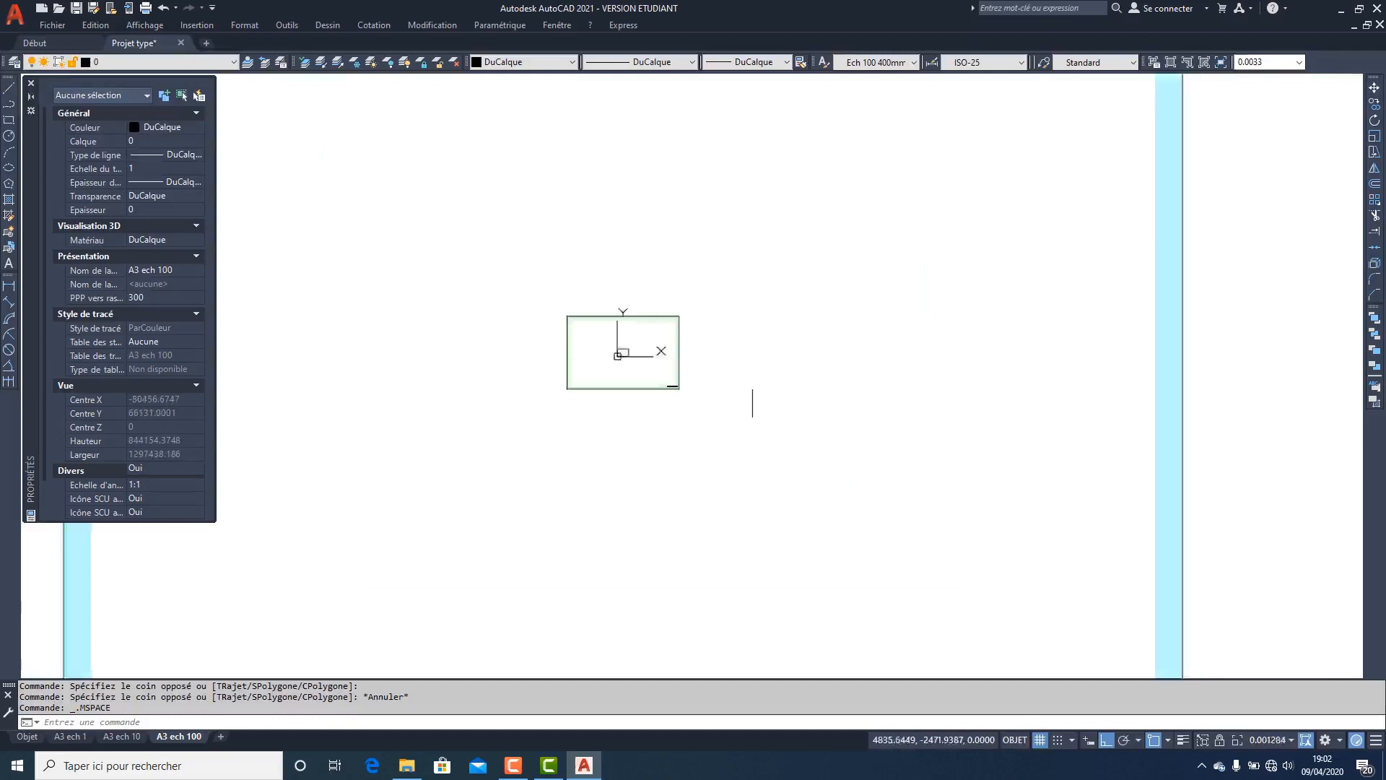
scroll(753, 423, up, 10)
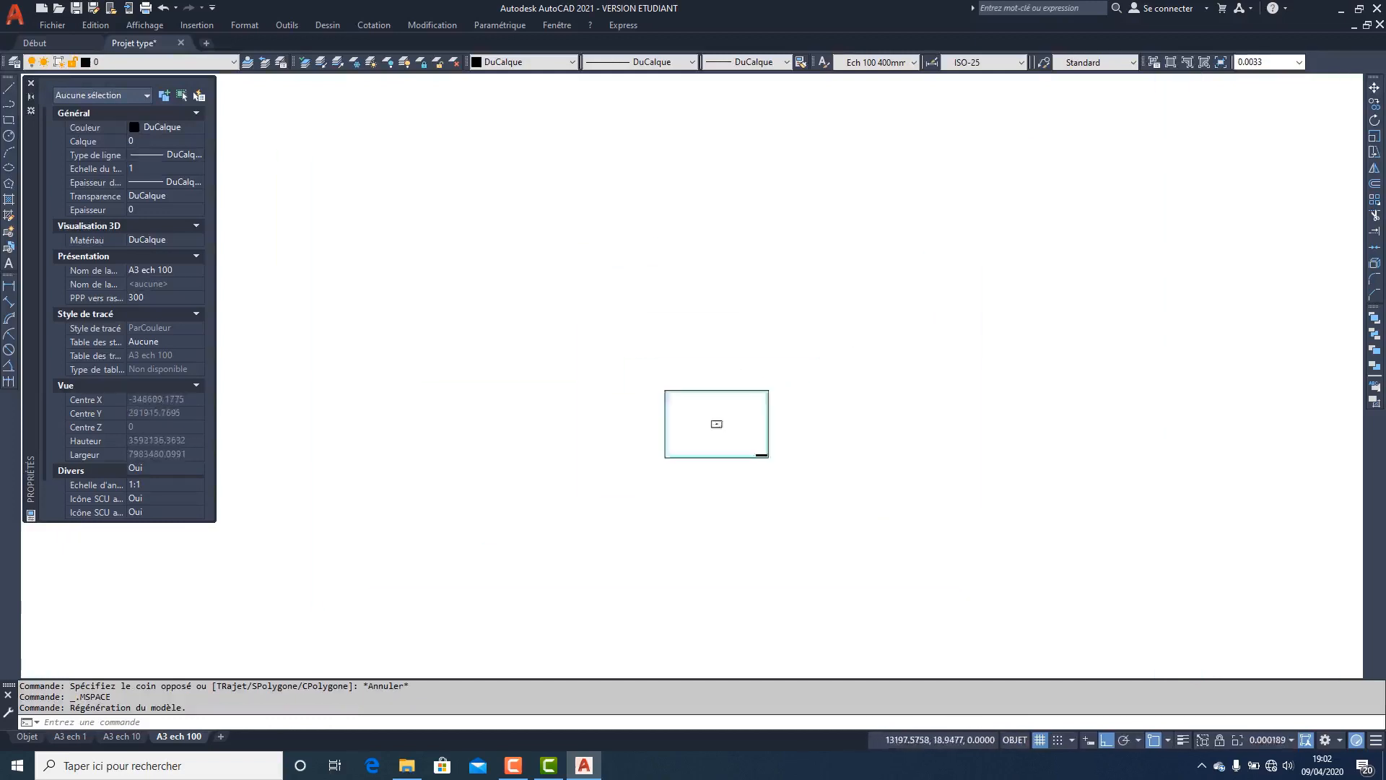
scroll(753, 424, down, 8)
scroll(753, 424, up, 5)
scroll(752, 424, down, 10)
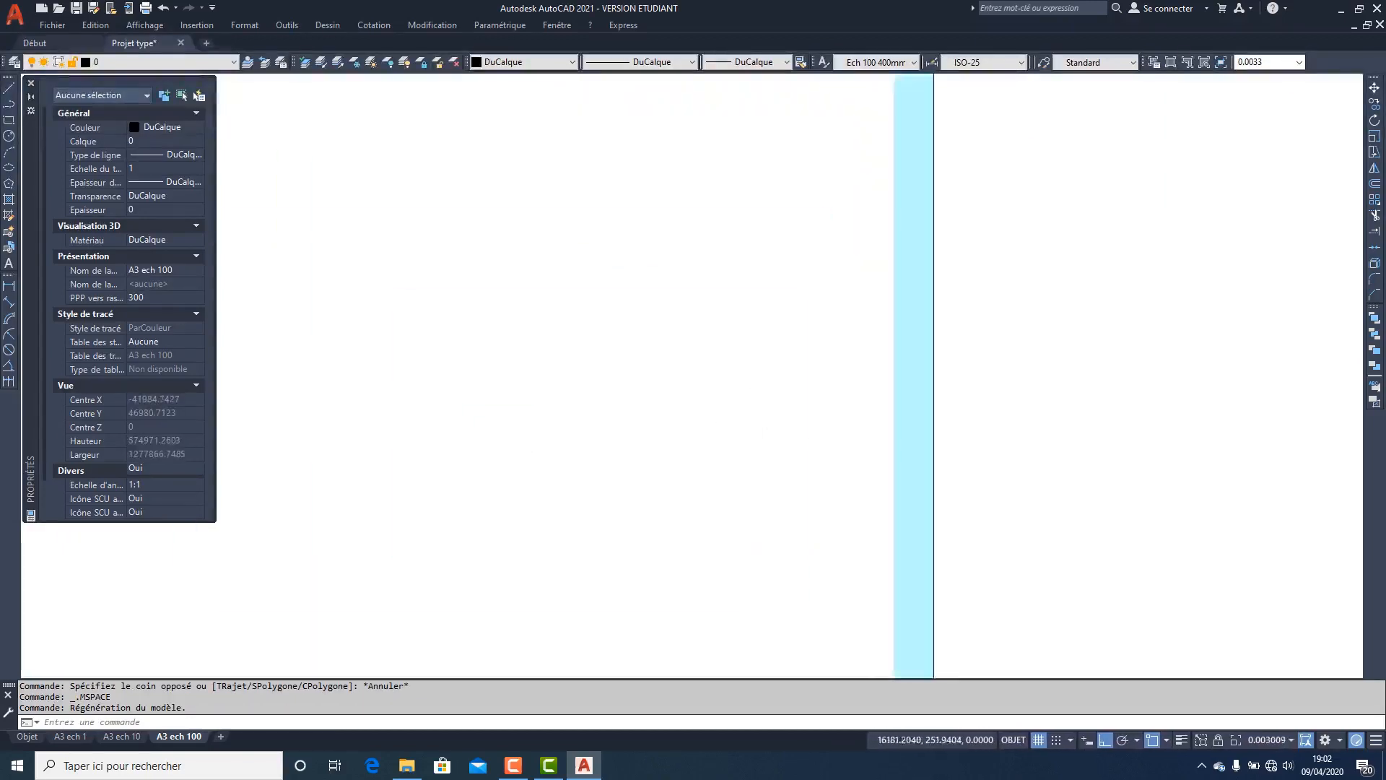
scroll(696, 422, up, 2)
scroll(697, 422, down, 2)
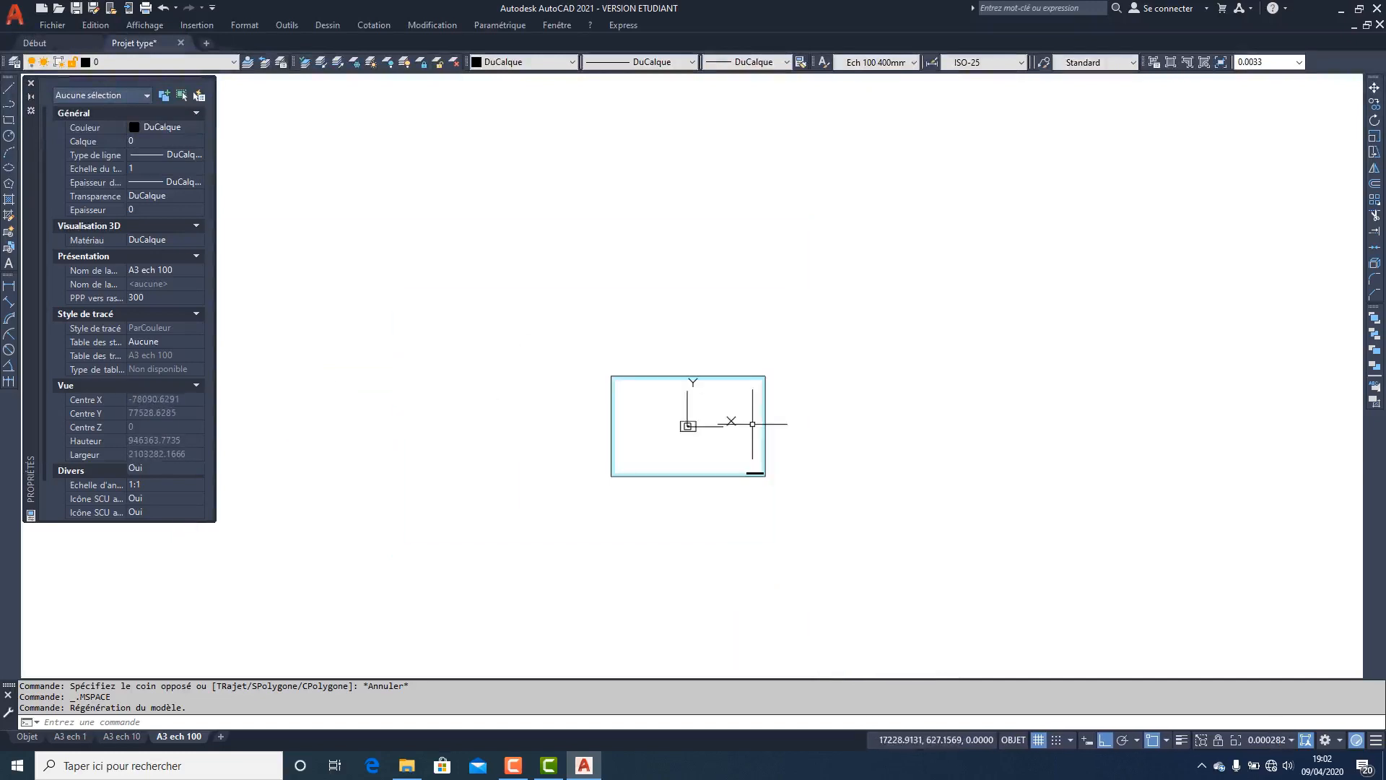
click(1015, 739)
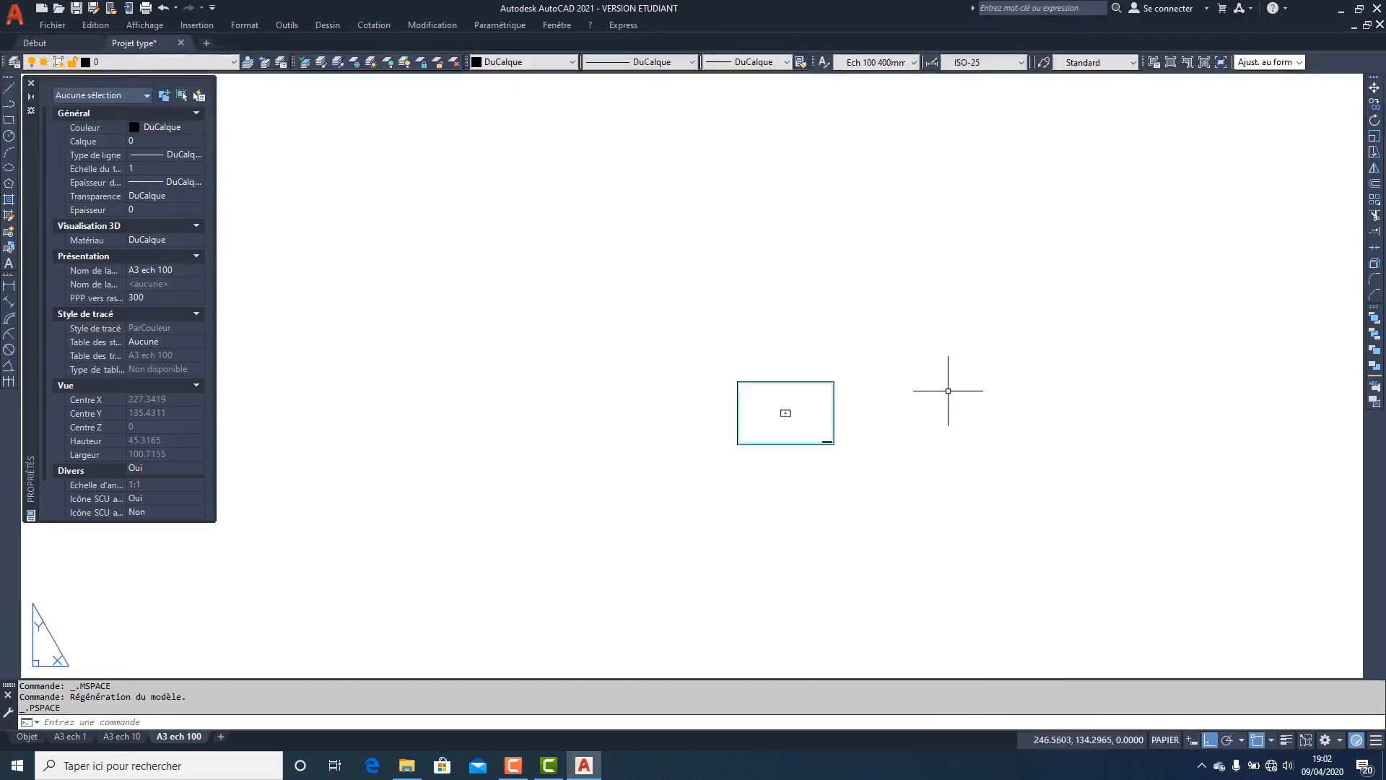
- Show the full sheet, activate its viewport and fit the cyan frame to it with Zoom Objet
scroll(952, 388, up, 2)
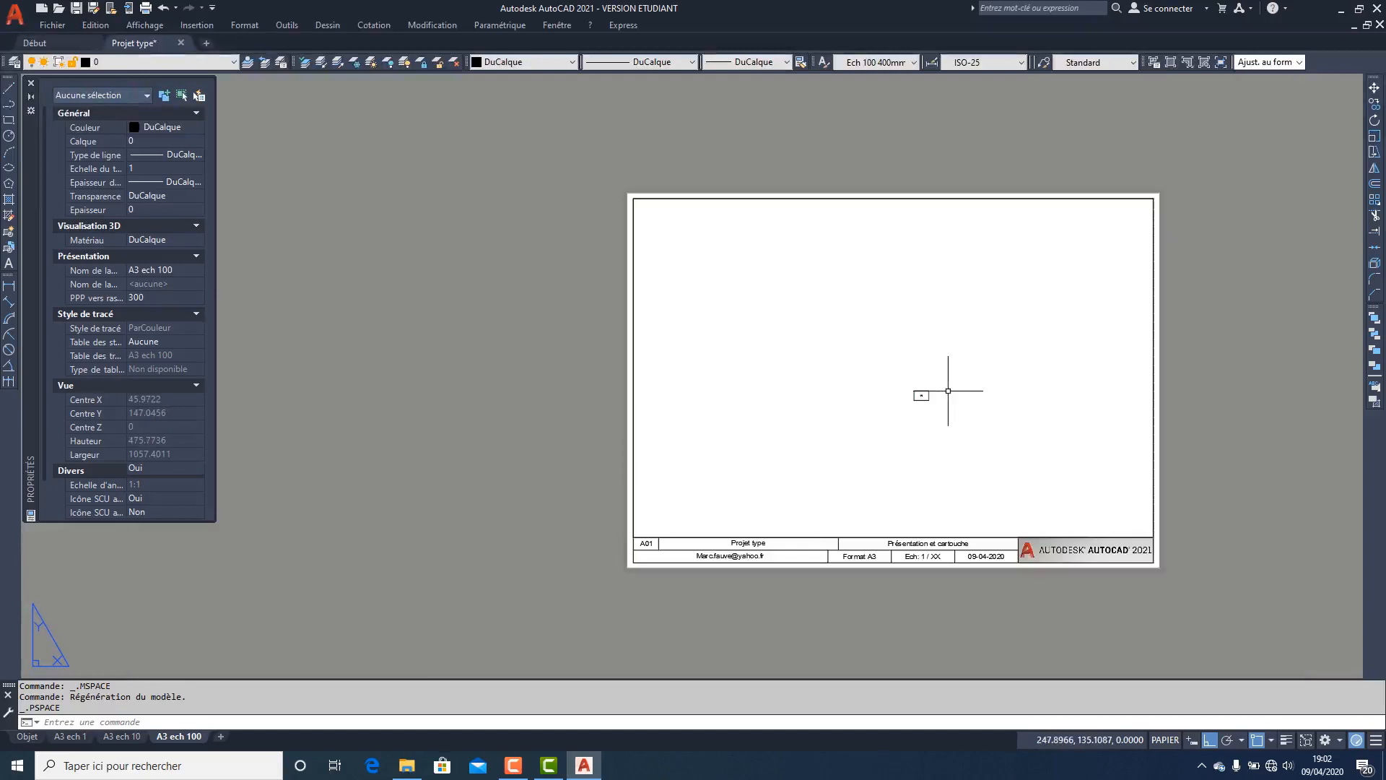
middle_click(968, 422)
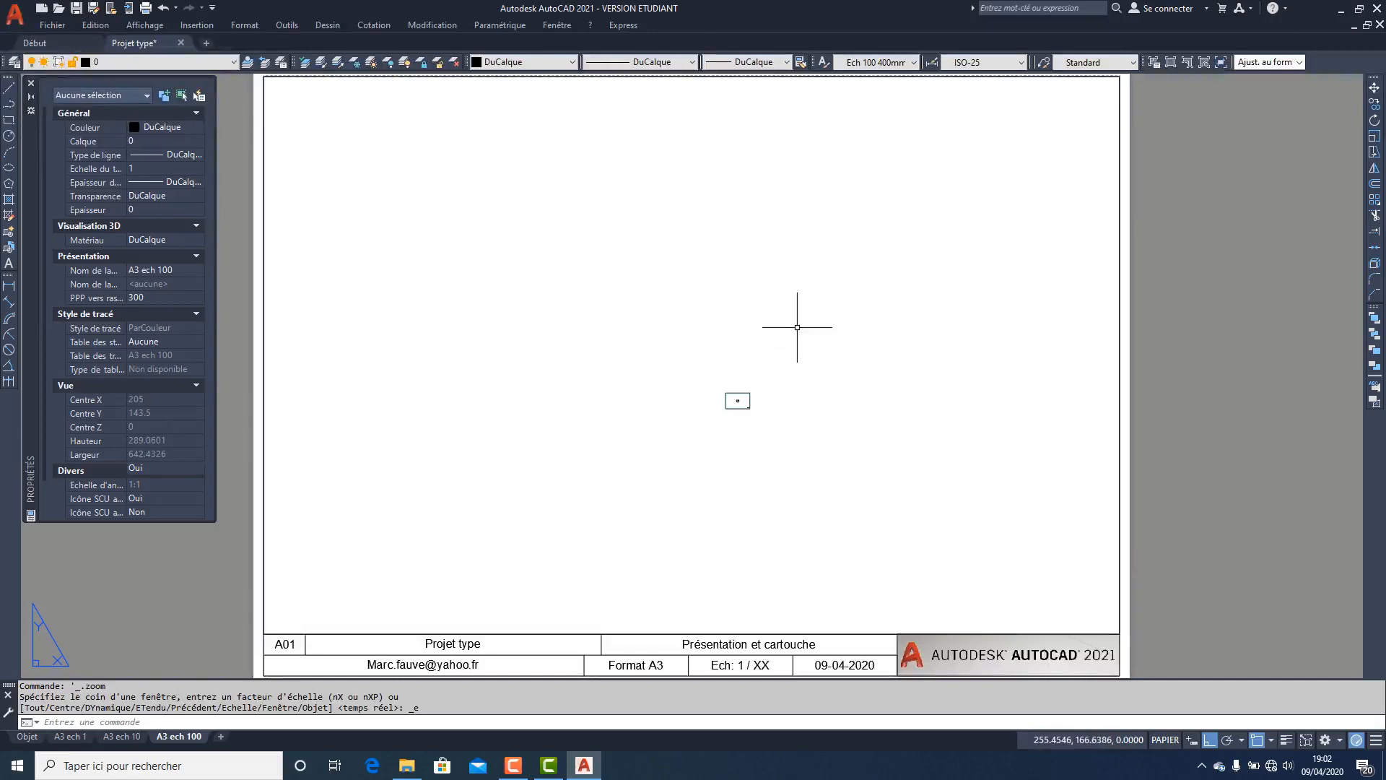
double_click(797, 327)
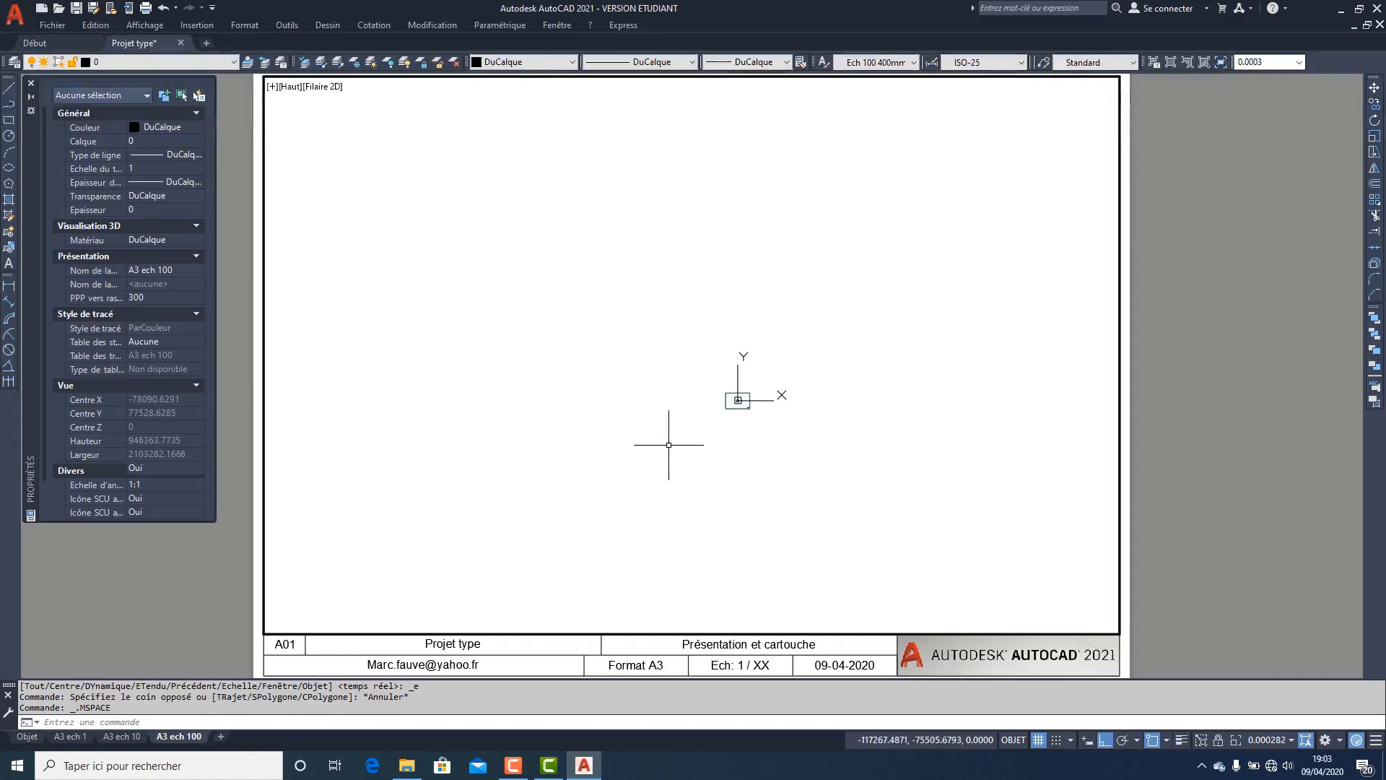
key(Return)
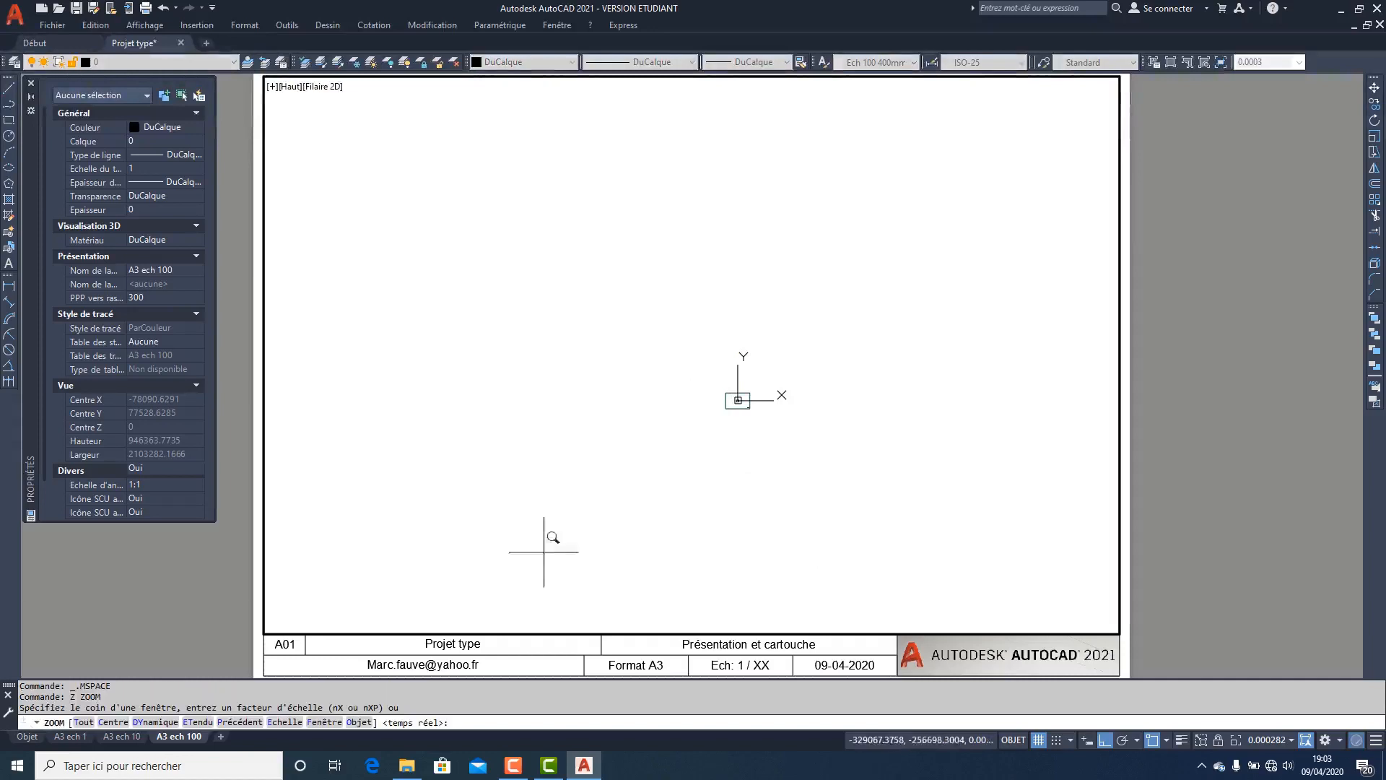
click(359, 723)
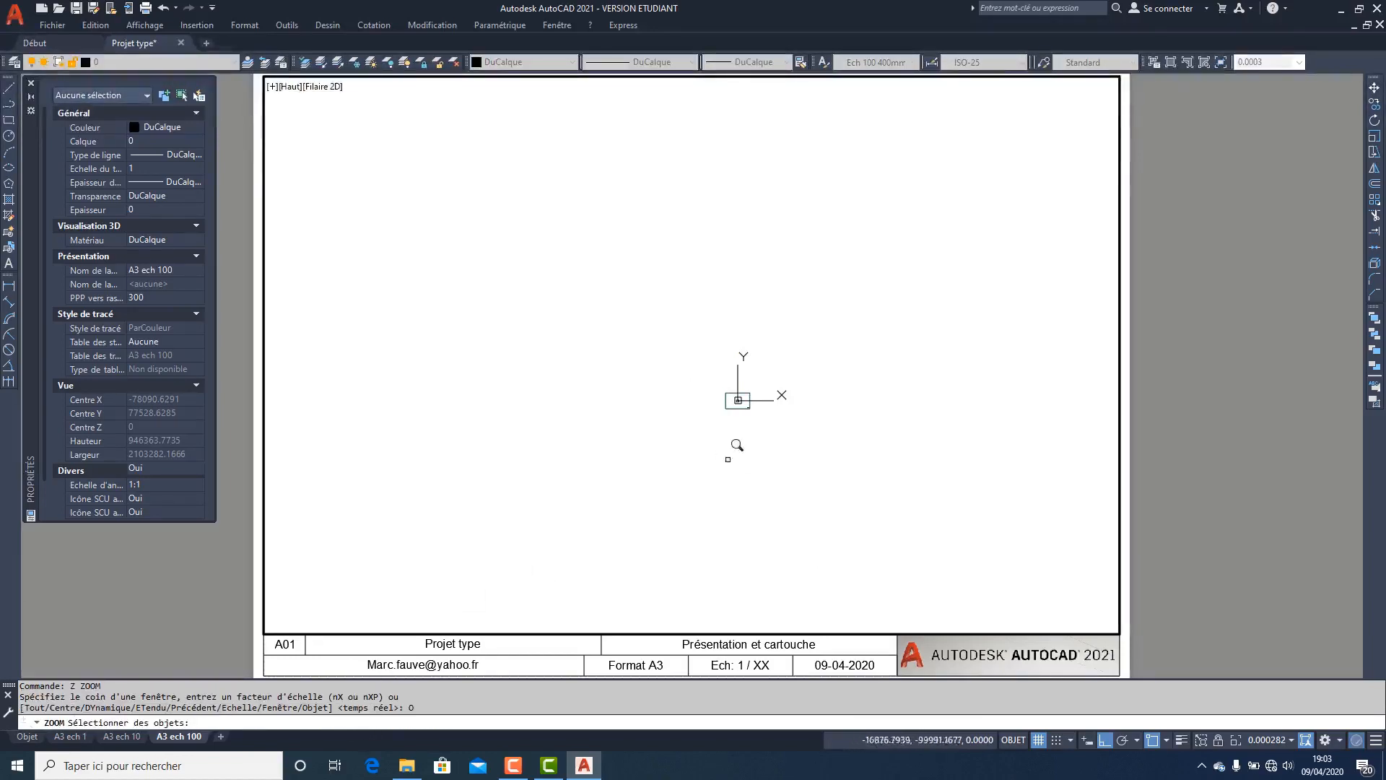
click(738, 397)
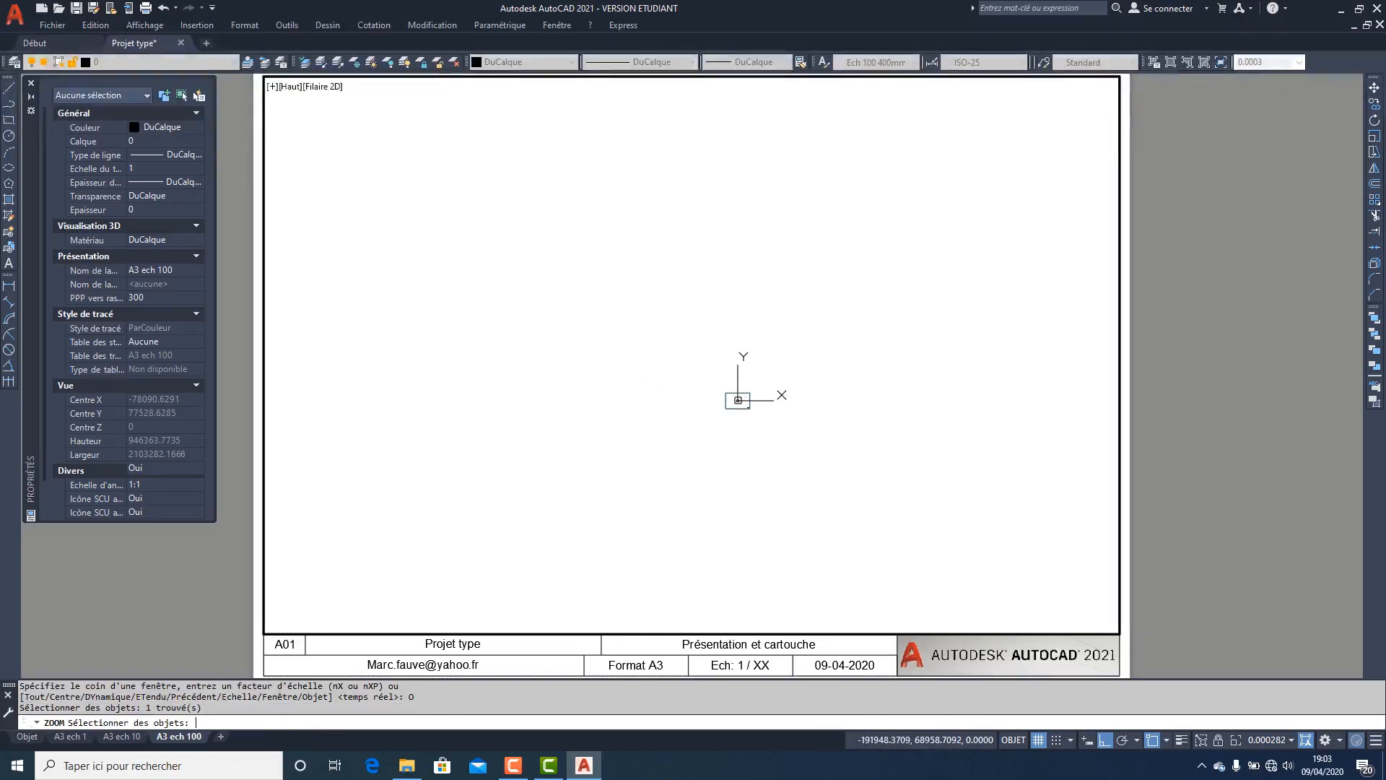
key(Return)
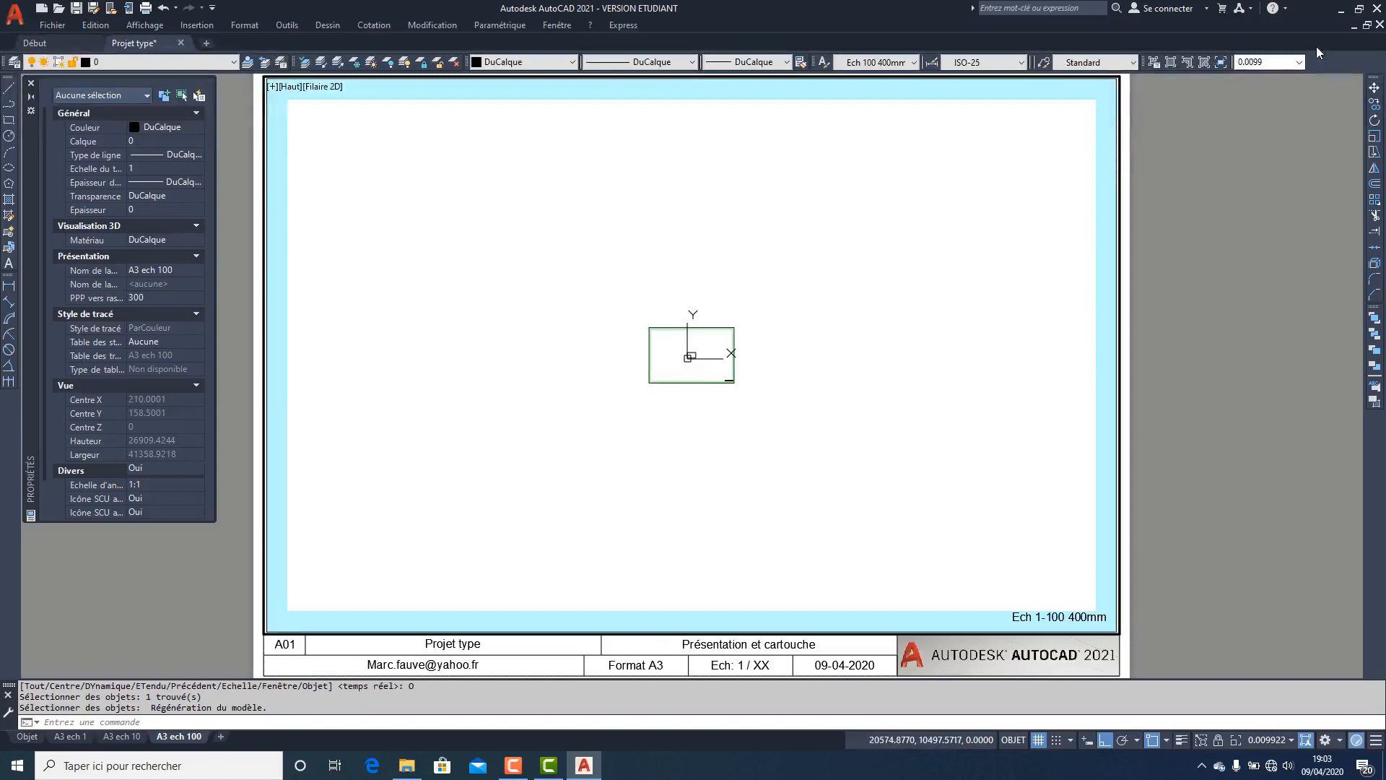
- Set the viewport scale to 1/100 and return to paper space
click(1285, 62)
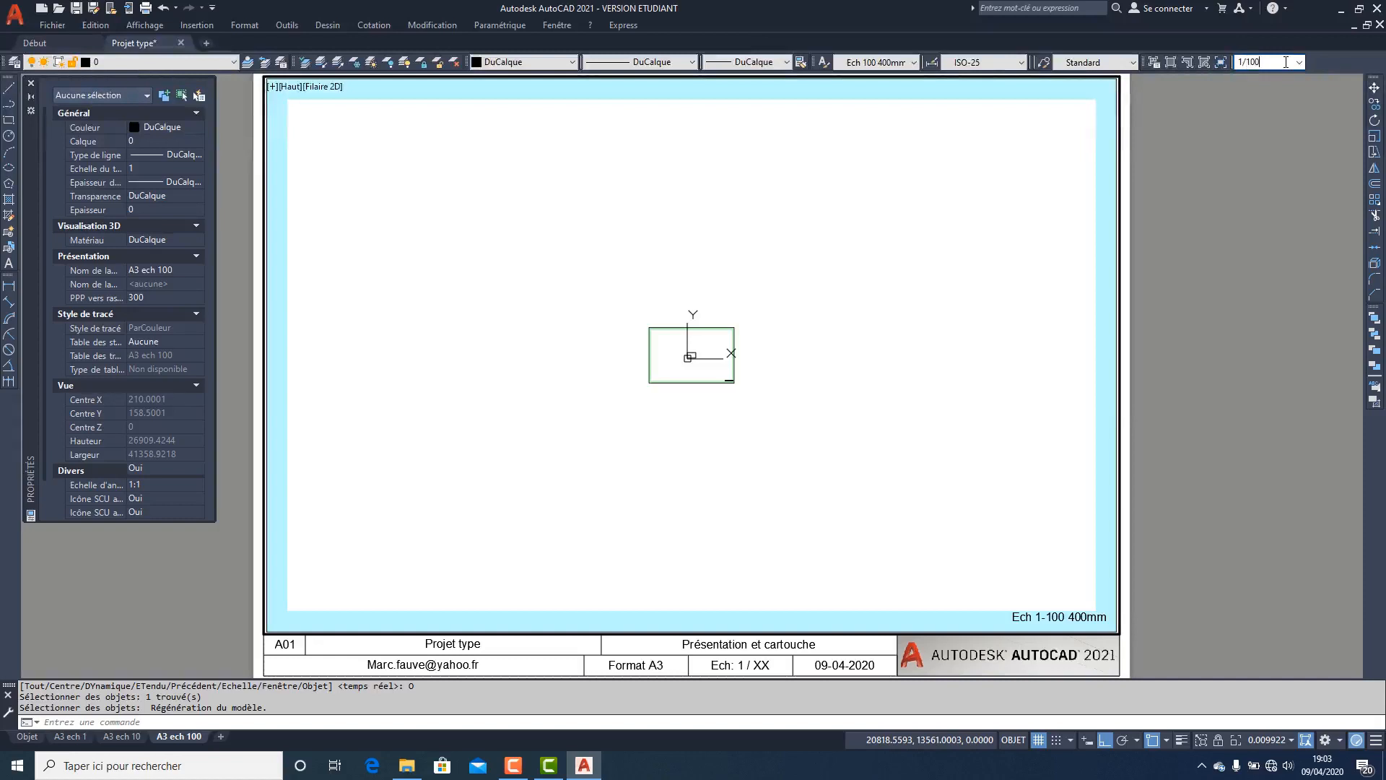
key(Return)
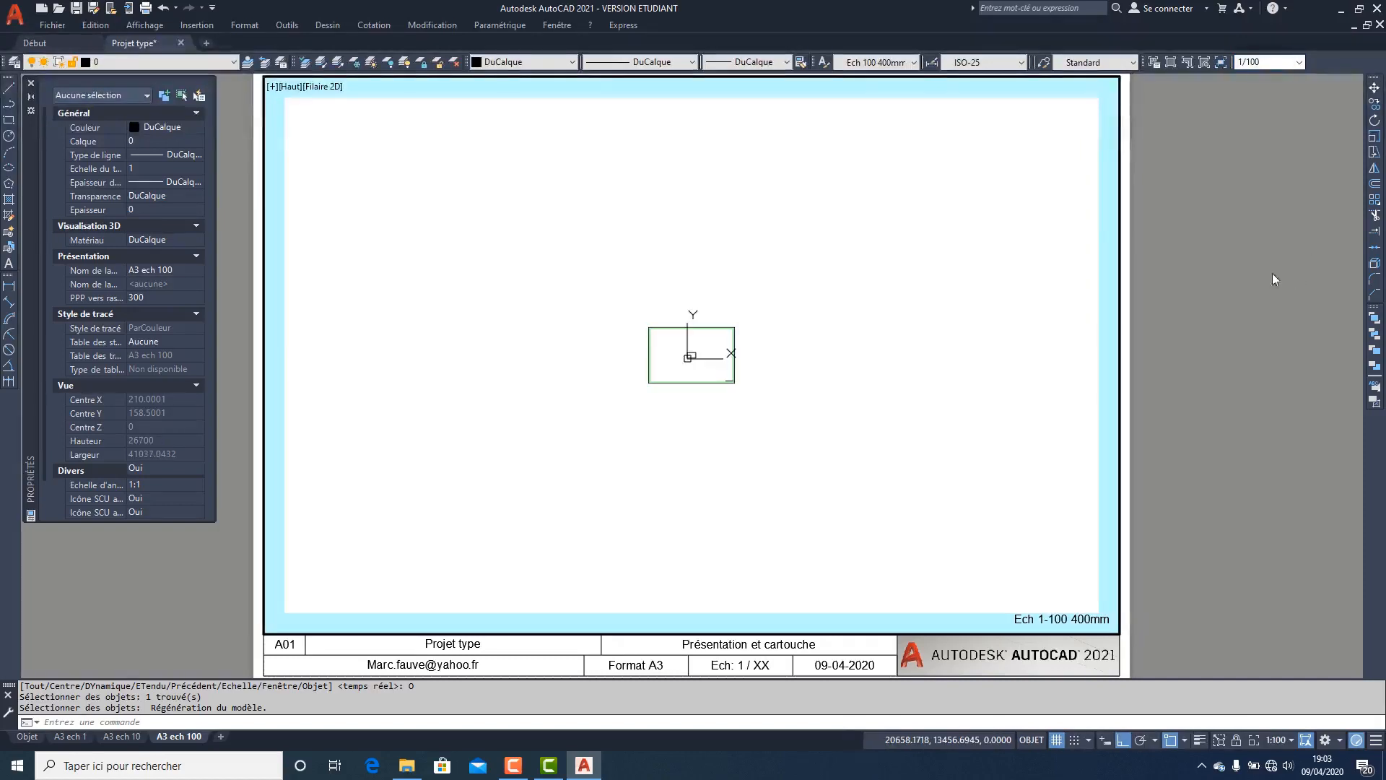
double_click(1207, 392)
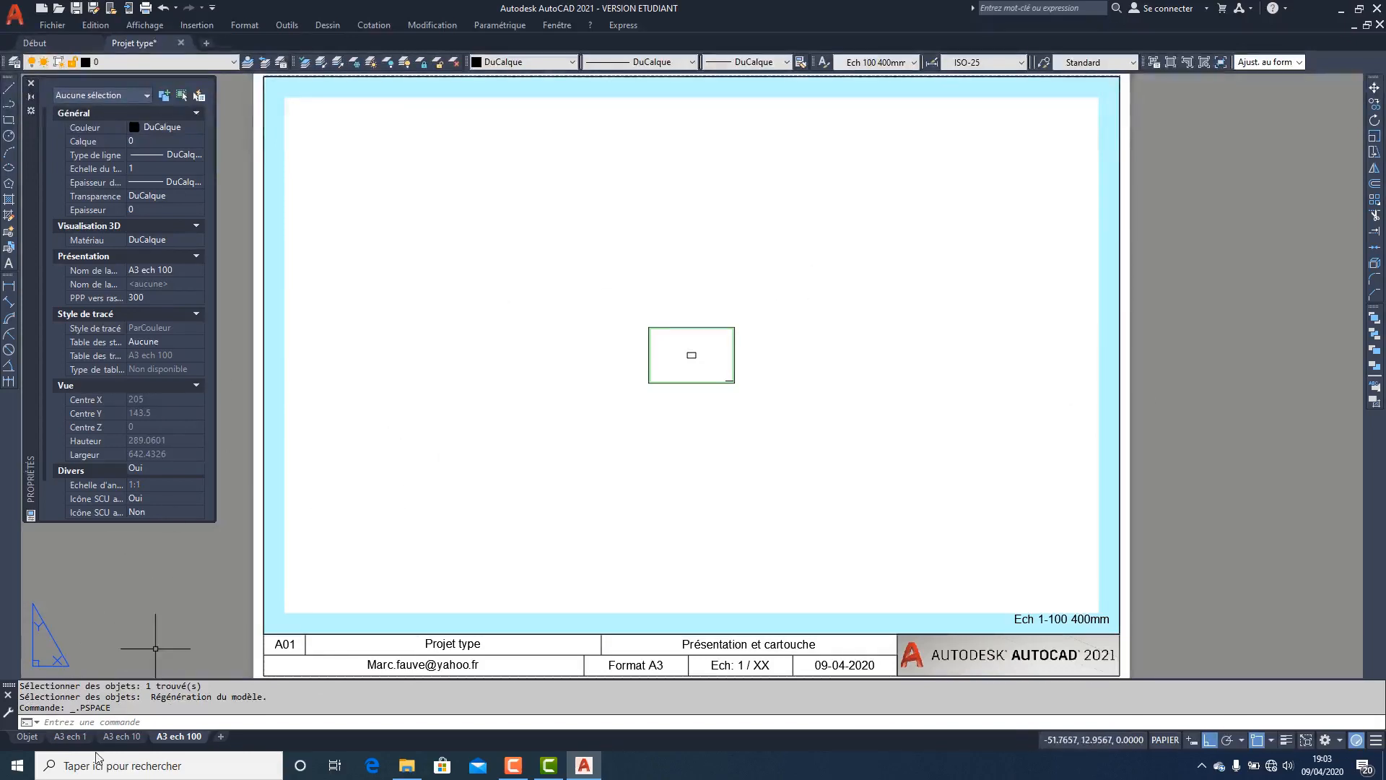
- Check the framing of the "A3 ech 1", "A3 ech 10" and "A3 ech 100" layouts in turn
click(69, 737)
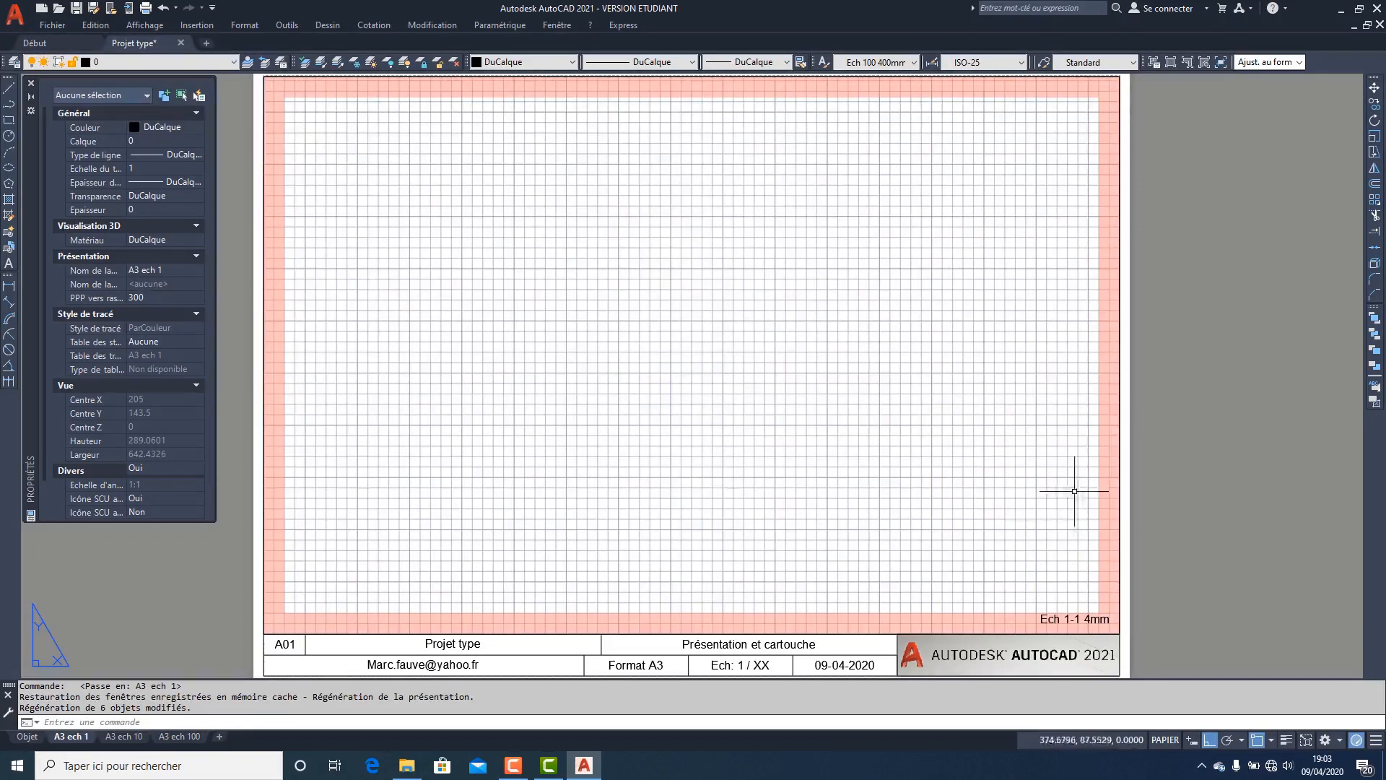
click(124, 737)
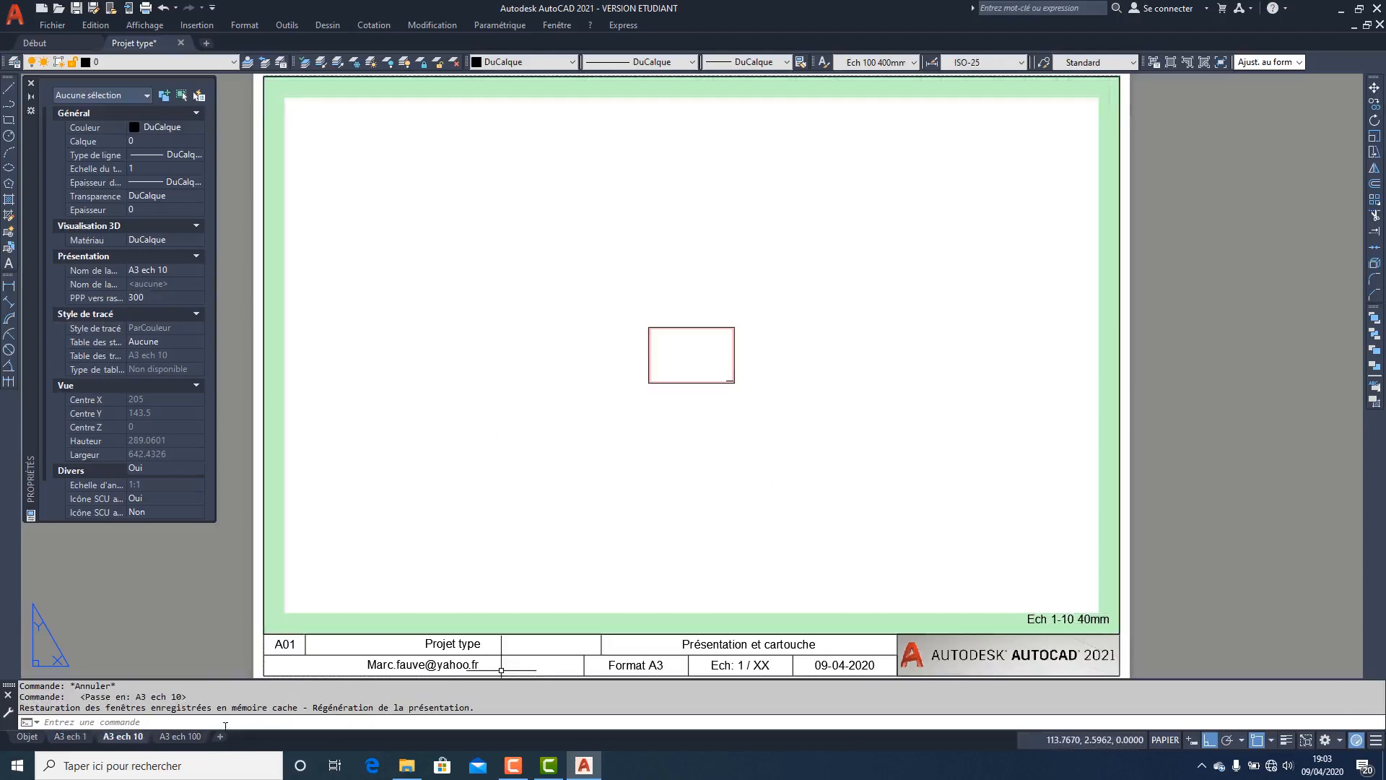
click(172, 738)
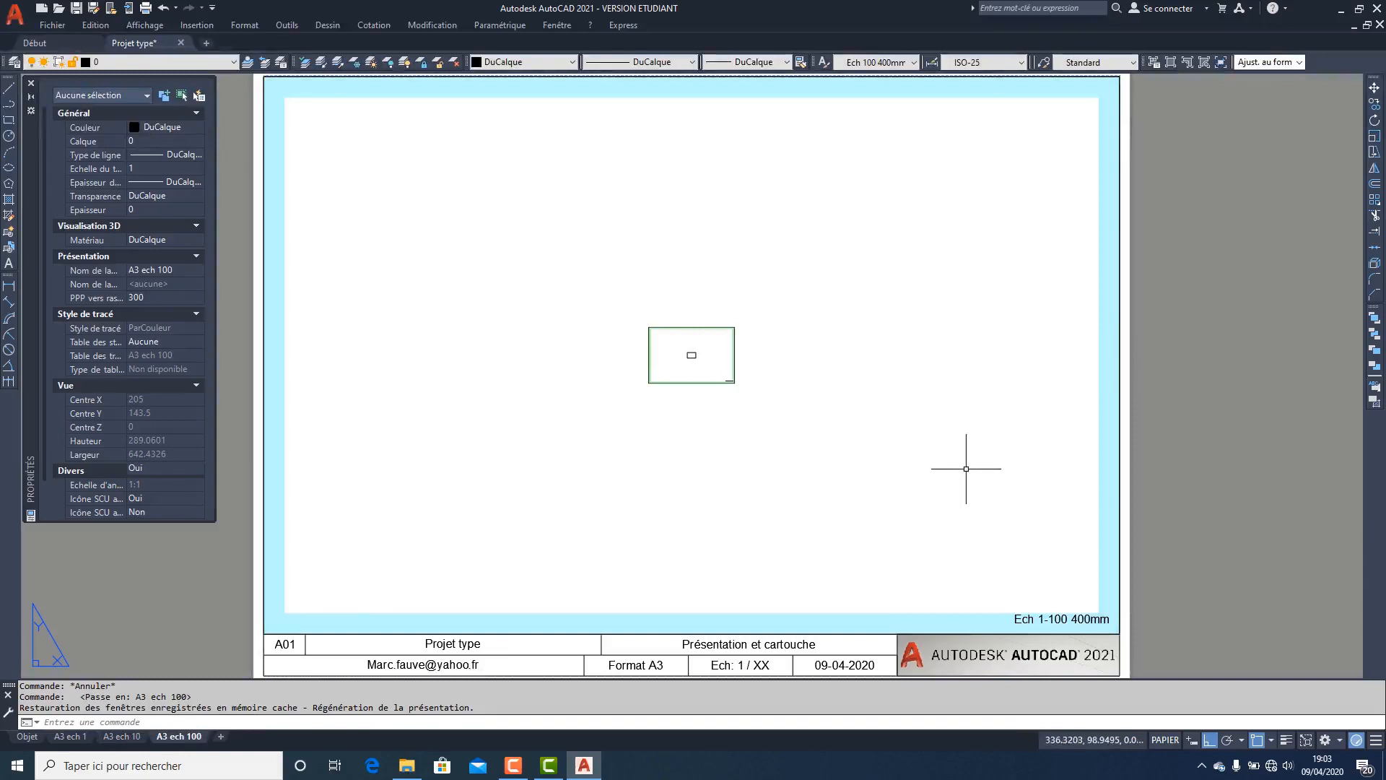